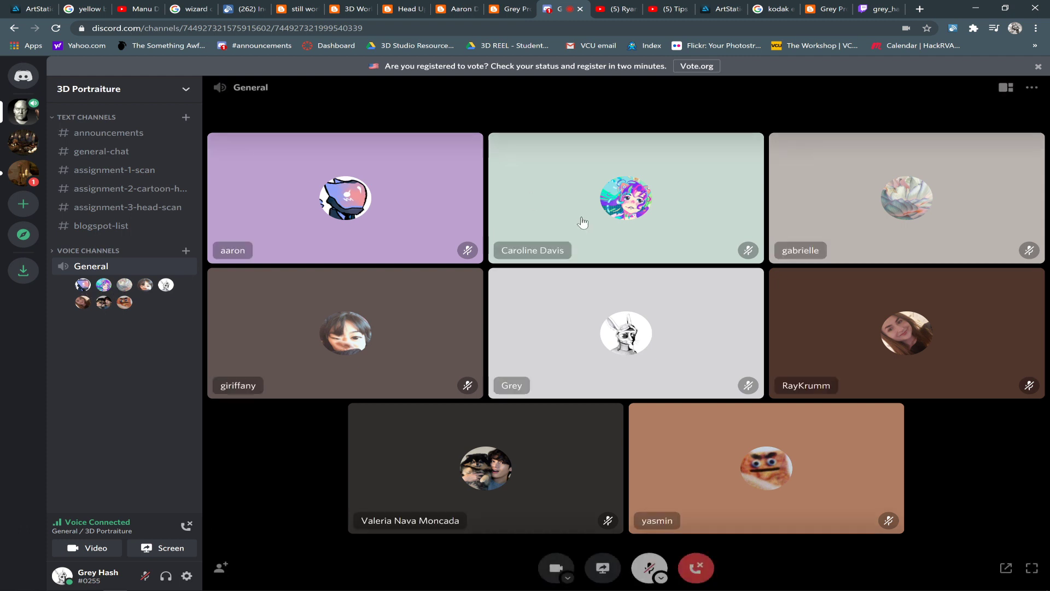
Switch to the Twitch stream page and send the messages "lol" and "whoops" in the stream chat
{"action": "left_click", "coordinate": [879, 7]}
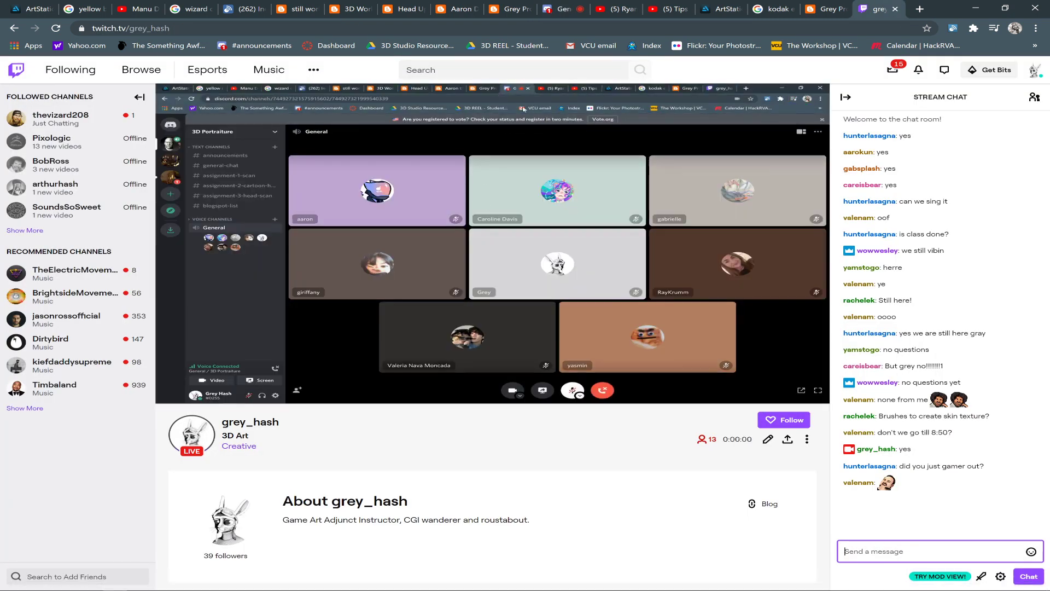
{"action": "type", "text": "lol"}
{"action": "key", "text": "Return"}
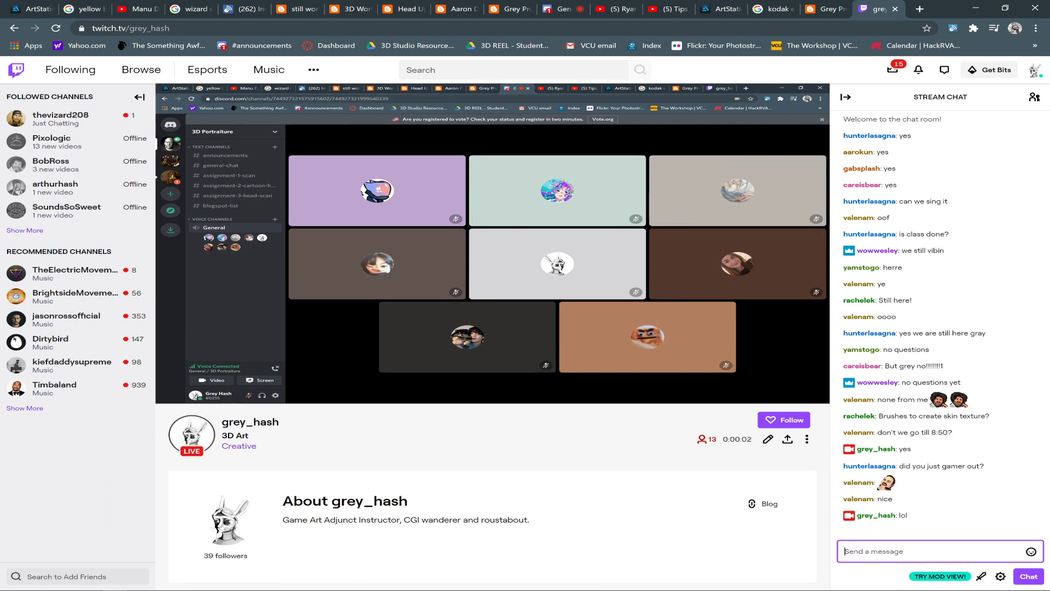
{"action": "type", "text": "whoops"}
{"action": "key", "text": "Return"}
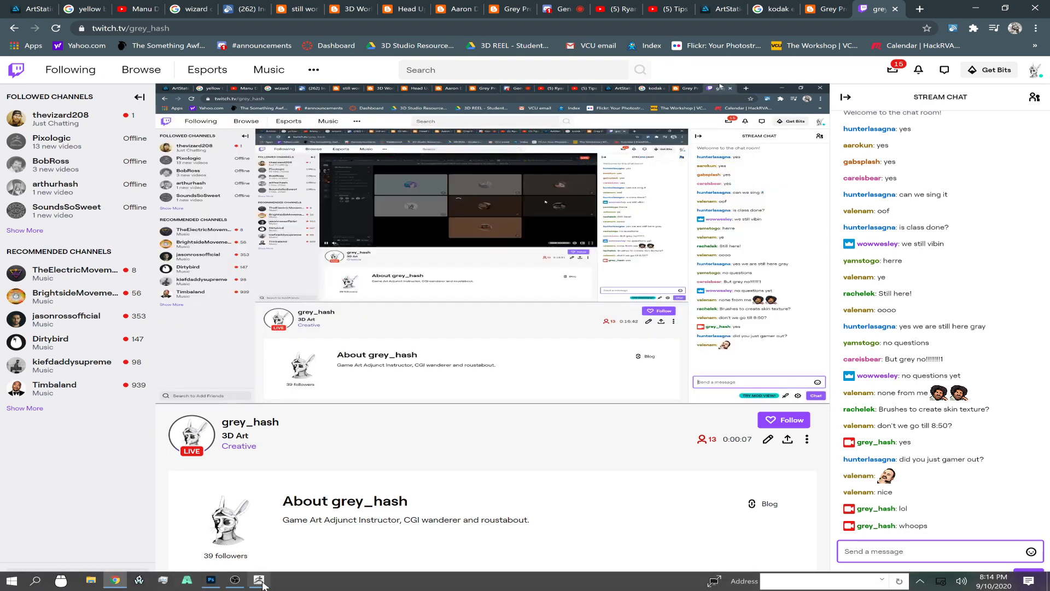
Switch to ZBrush, mask the area under the head's left eye and invert the mask so only that area is editable
{"action": "left_click", "coordinate": [259, 581]}
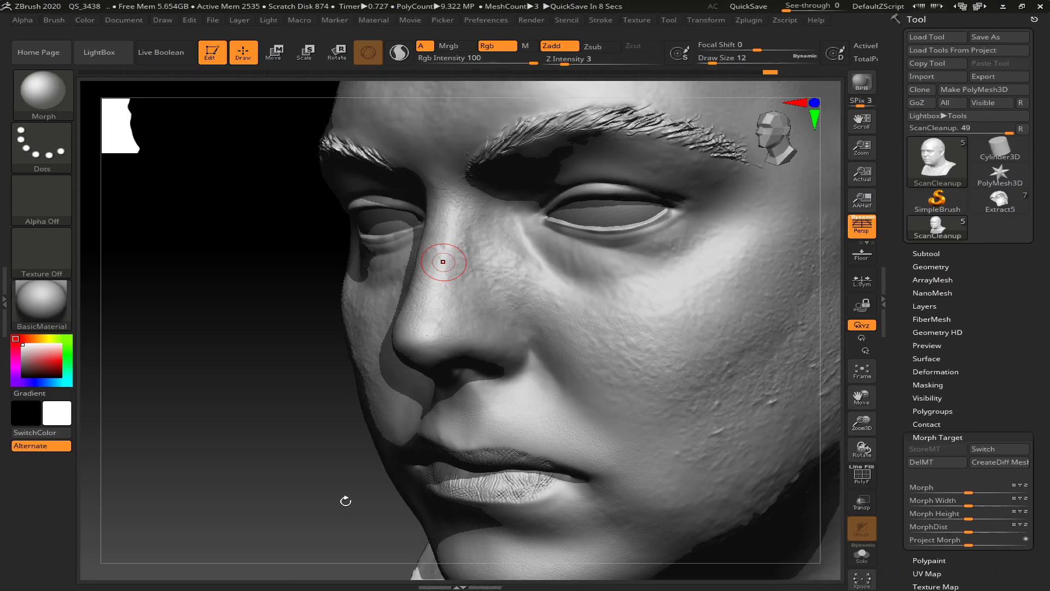
{"action": "mouse_move", "coordinate": [274, 426]}
{"action": "left_mouse_down"}
{"action": "mouse_move", "coordinate": [254, 403]}
{"action": "mouse_move", "coordinate": [270, 429]}
{"action": "mouse_move", "coordinate": [289, 424]}
{"action": "left_mouse_up"}
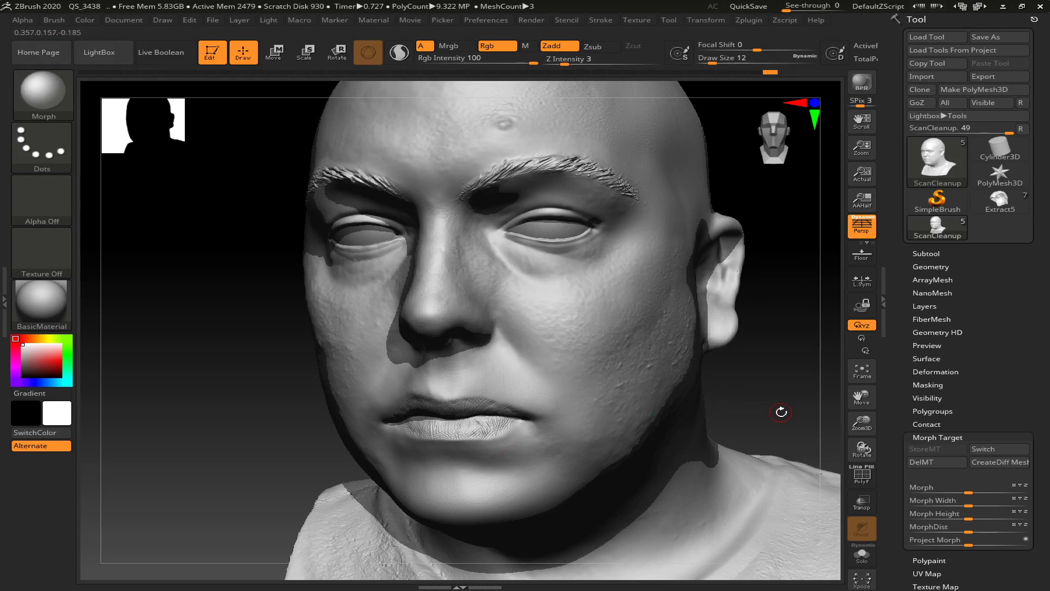
{"action": "mouse_move", "coordinate": [781, 411]}
{"action": "left_mouse_down"}
{"action": "mouse_move", "coordinate": [789, 387]}
{"action": "mouse_move", "coordinate": [724, 392]}
{"action": "mouse_move", "coordinate": [755, 413]}
{"action": "mouse_move", "coordinate": [729, 412]}
{"action": "mouse_move", "coordinate": [736, 379]}
{"action": "left_mouse_up"}
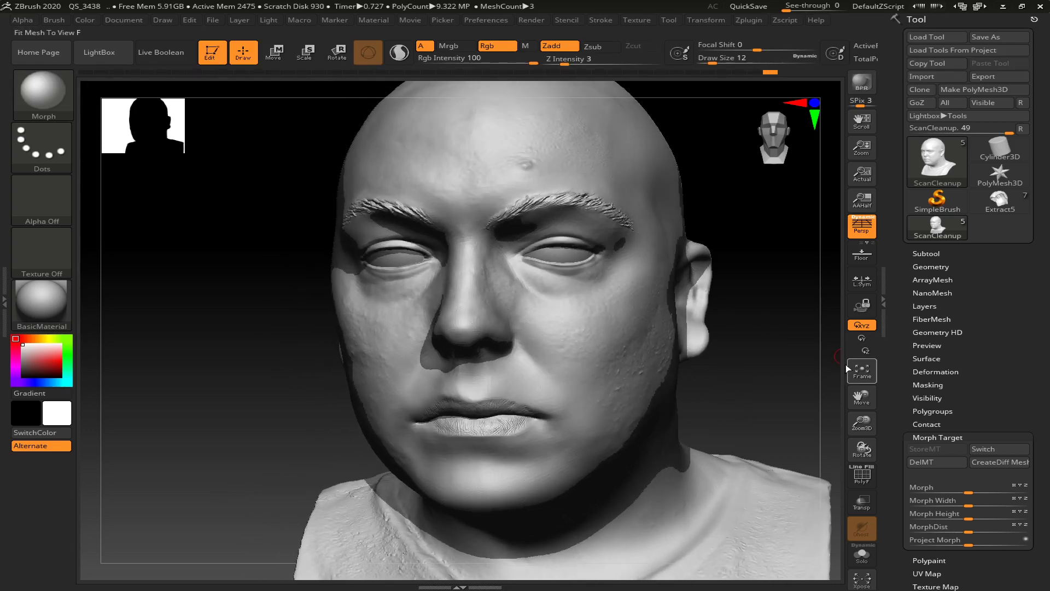
{"action": "key", "text": "ctrl"}
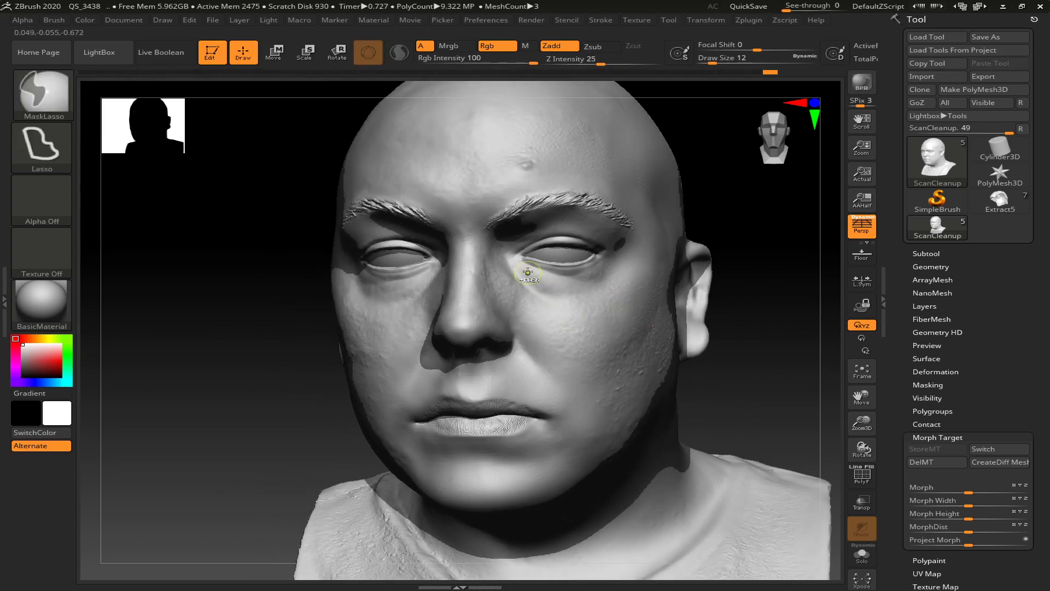
{"action": "mouse_move", "coordinate": [524, 261]}
{"action": "left_mouse_down", "text": "ctrl"}
{"action": "mouse_move", "coordinate": [612, 252]}
{"action": "mouse_move", "coordinate": [632, 282]}
{"action": "mouse_move", "coordinate": [598, 302]}
{"action": "mouse_move", "coordinate": [547, 304]}
{"action": "mouse_move", "coordinate": [502, 258]}
{"action": "mouse_move", "coordinate": [532, 278]}
{"action": "left_mouse_up", "text": "ctrl"}
{"action": "left_click", "coordinate": [744, 312], "text": "ctrl"}
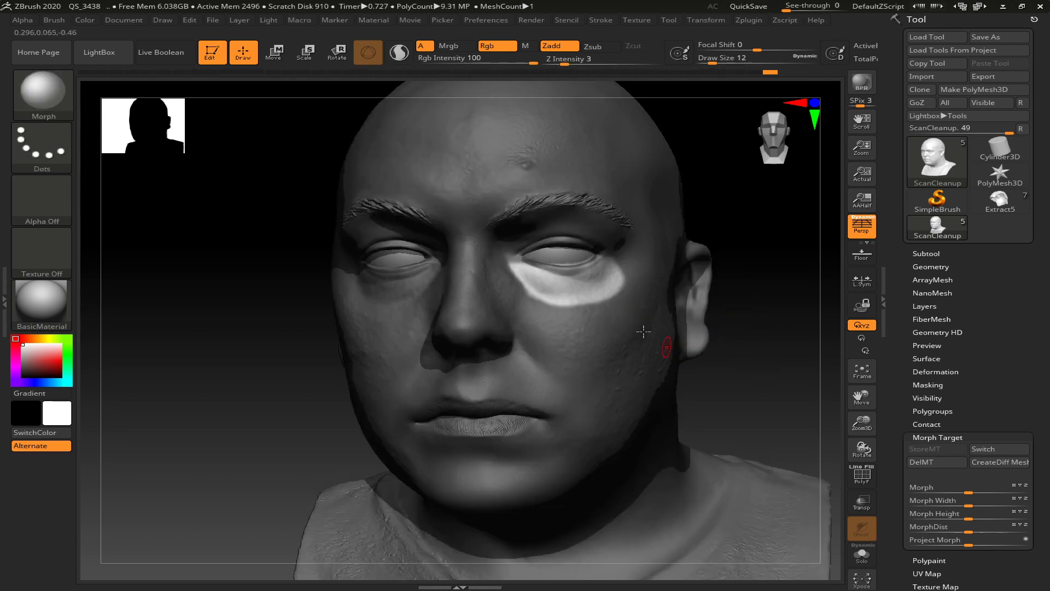
{"action": "key", "text": "ctrl"}
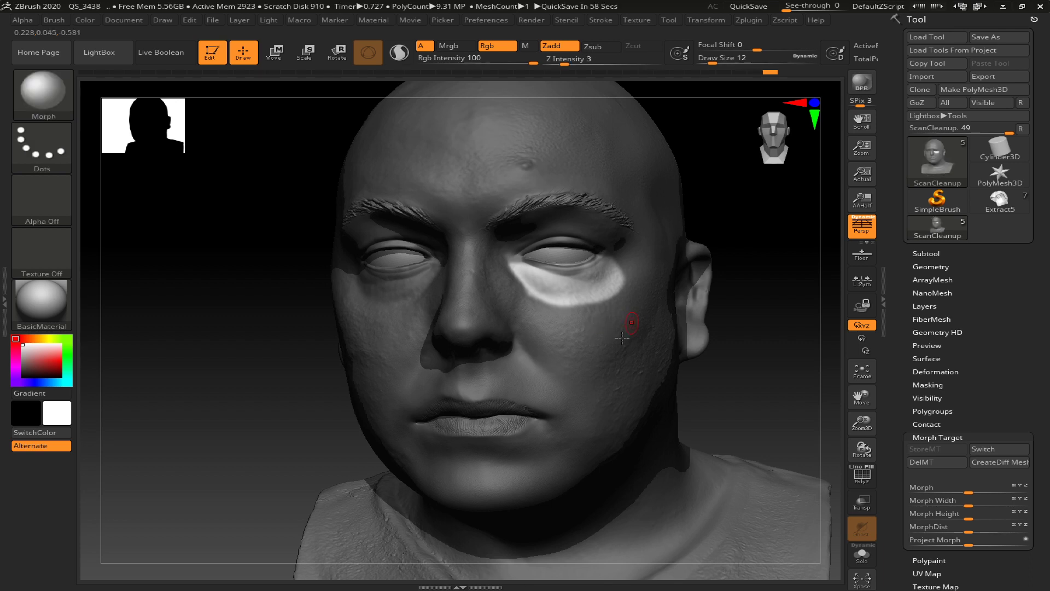
{"action": "key", "text": "ctrl"}
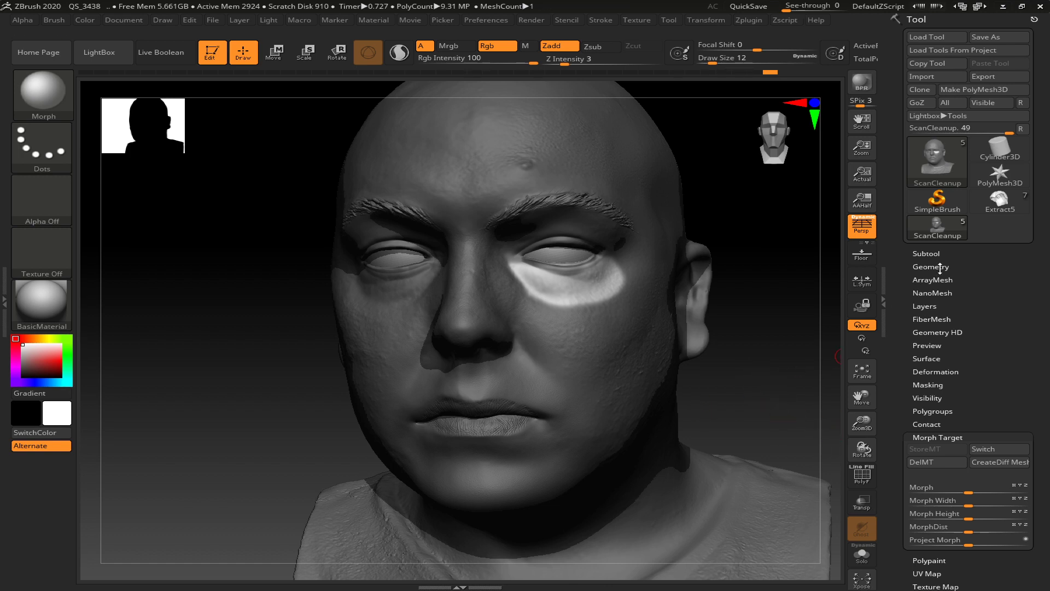
Show the Scandata subtool, hide the ScanCleanup1 and ScanCleanup2 eyeballs, and turn on transparency
{"action": "left_click", "coordinate": [929, 253]}
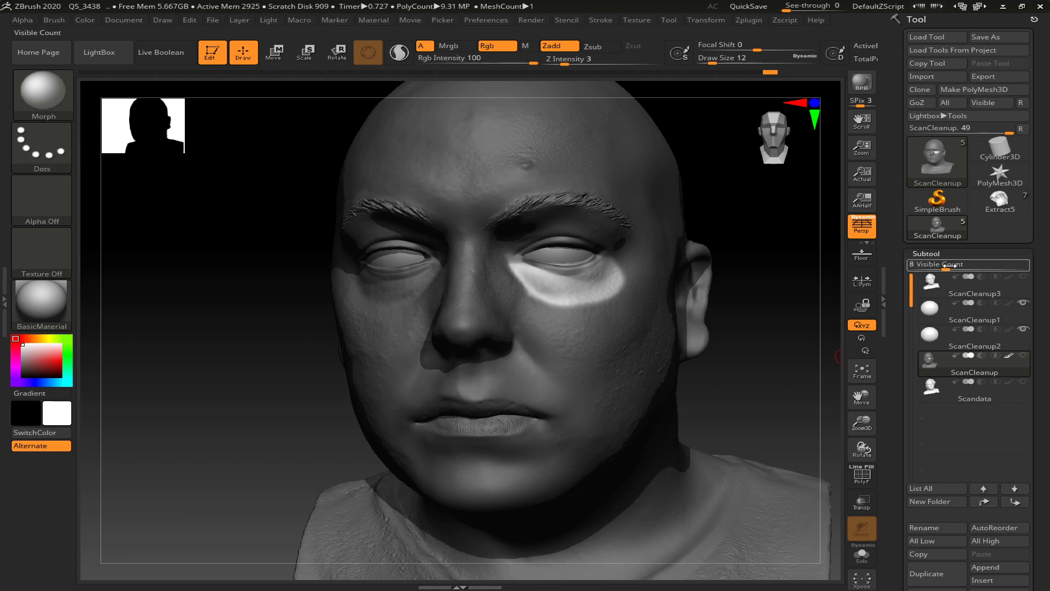
{"action": "mouse_move", "coordinate": [1022, 381]}
{"action": "left_click", "coordinate": [1023, 381]}
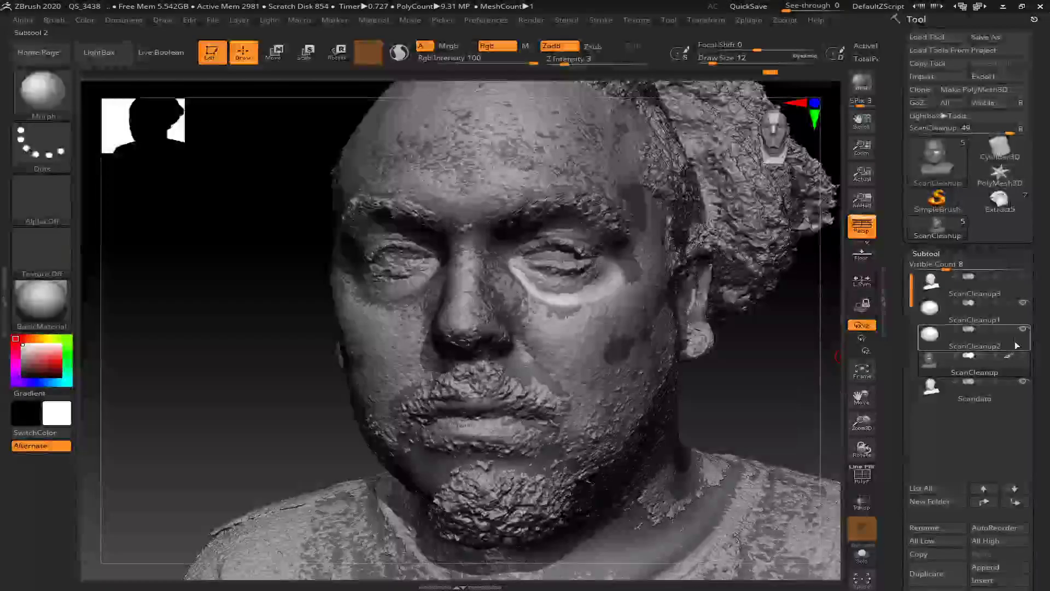
{"action": "left_click", "coordinate": [1022, 303]}
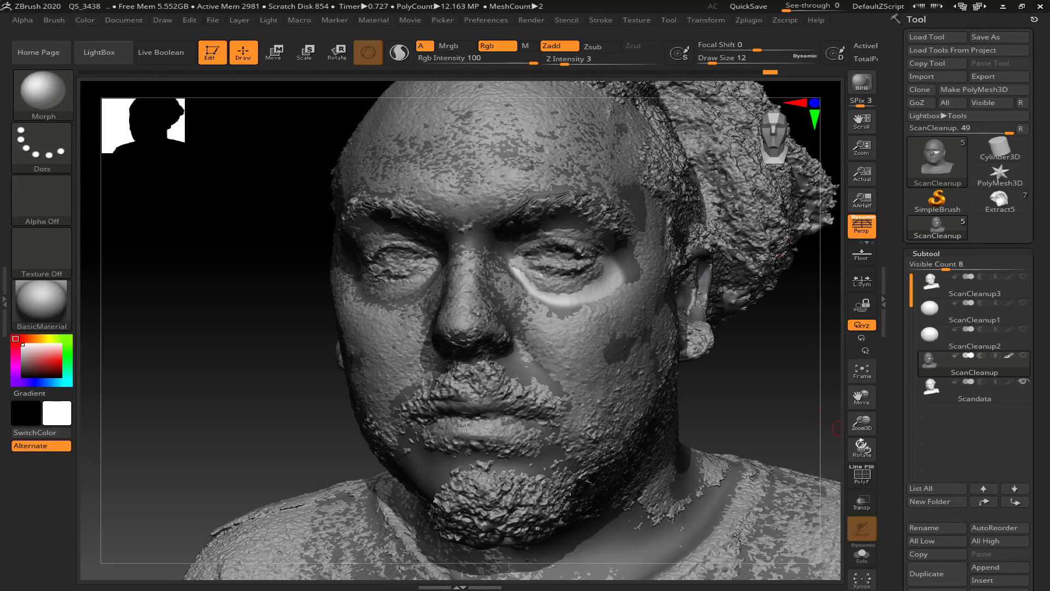
{"action": "left_click", "coordinate": [858, 503]}
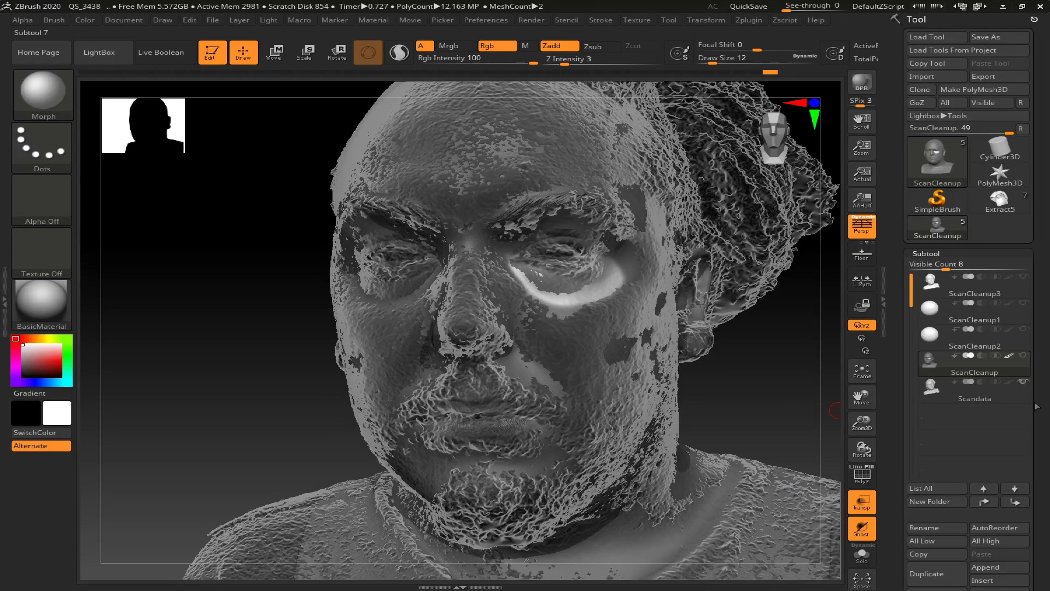
Project the Scandata detail onto the unmasked under-eye area of ScanCleanup with ProjectAll
{"action": "scroll", "coordinate": [1033, 327], "scroll_direction": "down", "scroll_amount": 5}
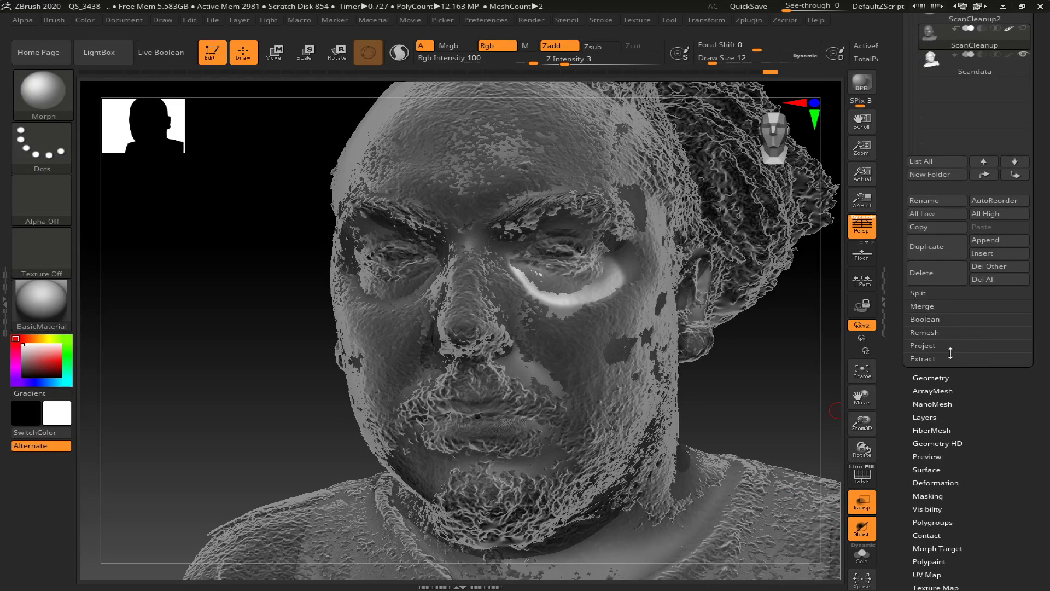
{"action": "left_click", "coordinate": [924, 345]}
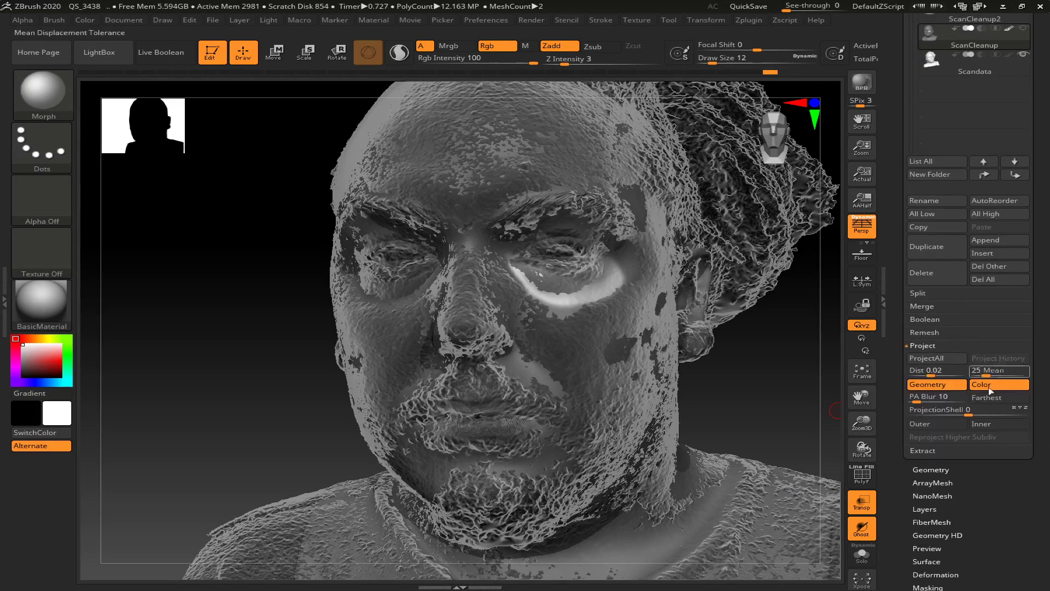
{"action": "left_click", "coordinate": [936, 358]}
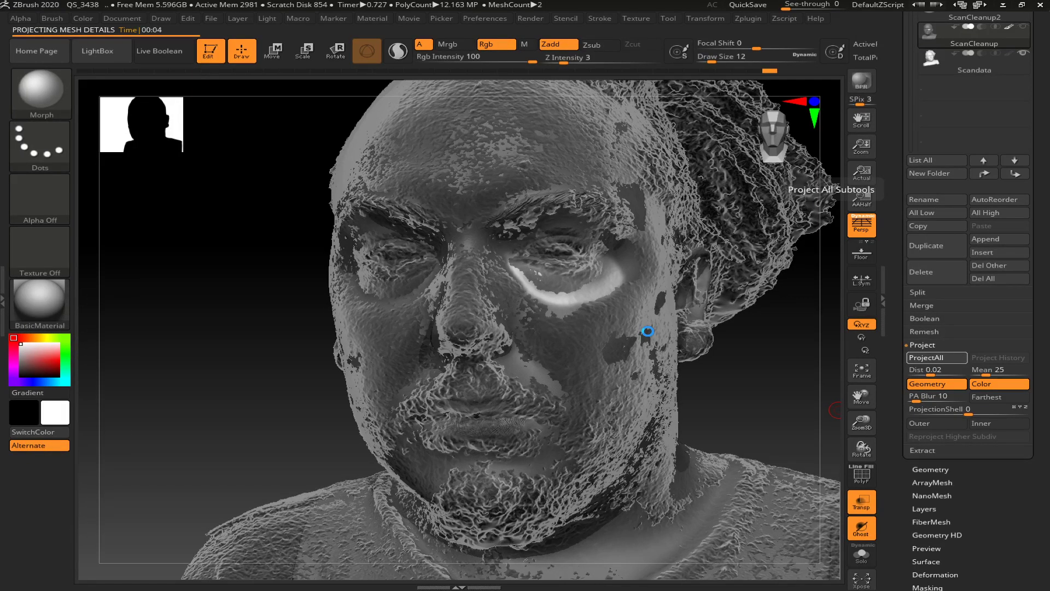
{"action": "key", "text": "alt+Tab"}
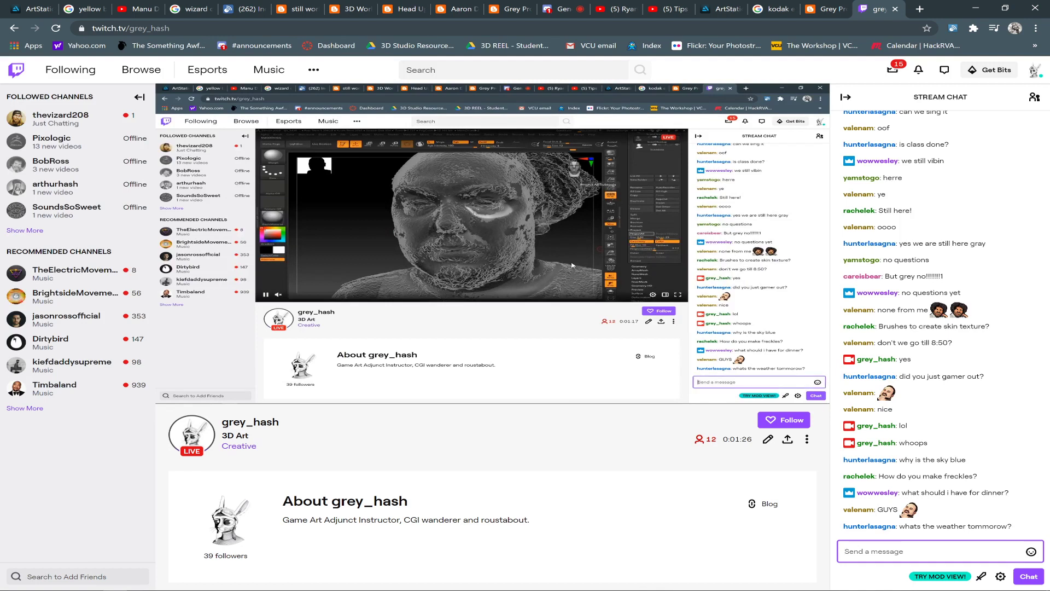
{"action": "key", "text": "alt+Tab"}
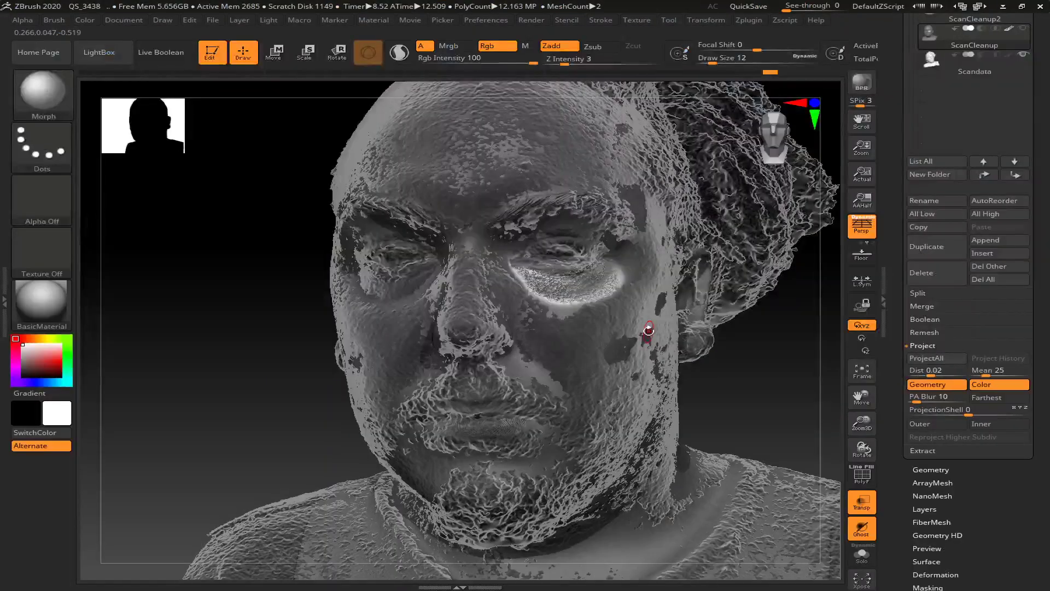
Hide the Scandata subtool and clear the mask from the ScanCleanup head
{"action": "left_click_drag", "start_coordinate": [1047, 224], "coordinate": [1048, 299]}
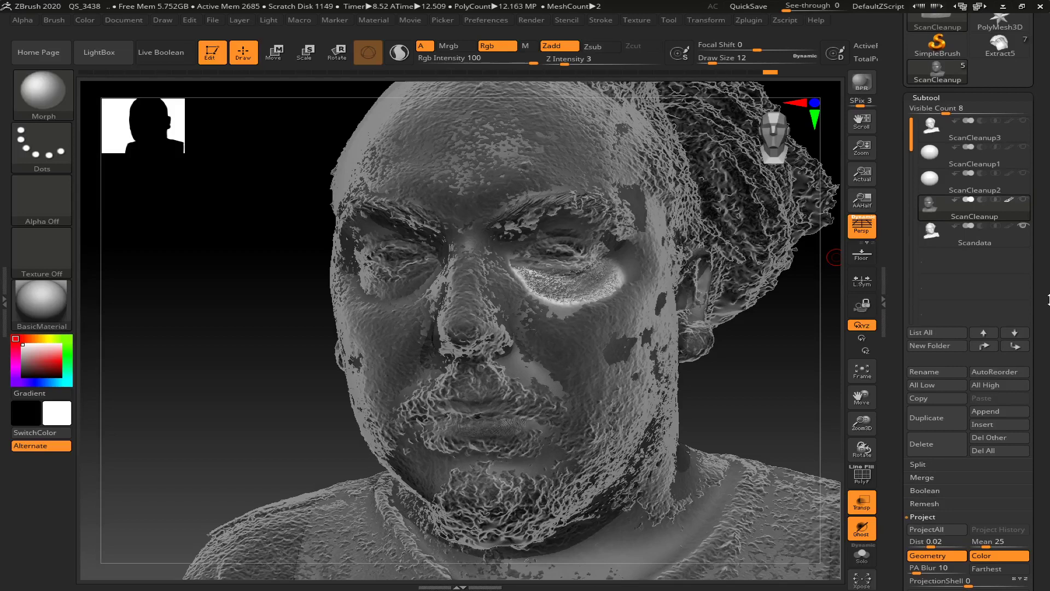
{"action": "left_click", "coordinate": [1022, 225]}
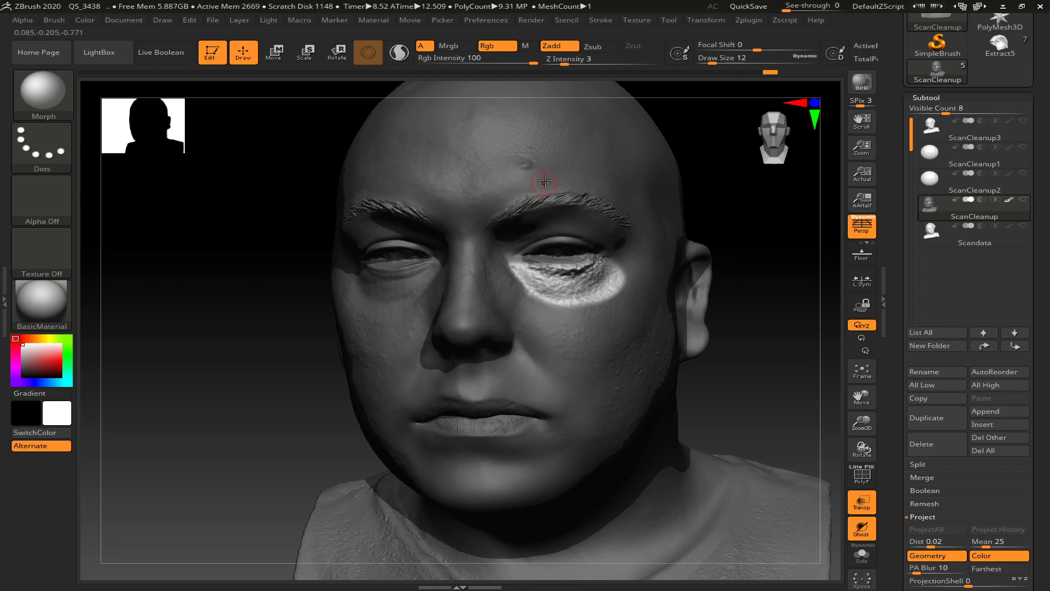
{"action": "mouse_move", "coordinate": [508, 249]}
{"action": "left_mouse_down"}
{"action": "mouse_move", "coordinate": [558, 298]}
{"action": "mouse_move", "coordinate": [581, 290]}
{"action": "left_mouse_up"}
{"action": "left_click", "coordinate": [729, 339], "text": "ctrl"}
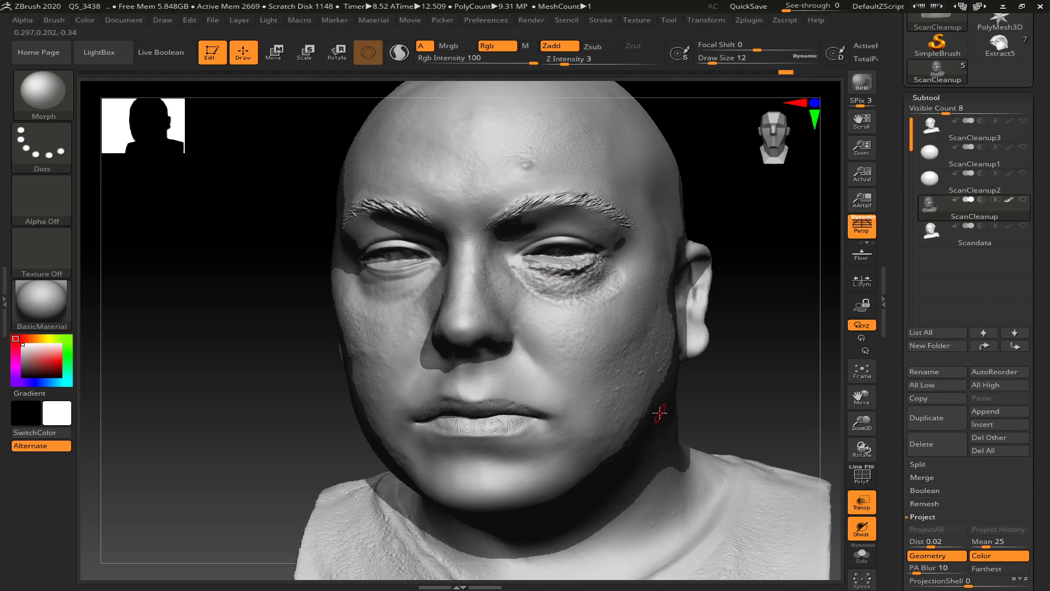
Select the Morph brush and brush away the rough projected detail on the left eye's lower lid
{"action": "key", "text": "b"}
{"action": "key", "text": "m"}
{"action": "key", "text": "t"}
{"action": "key", "text": "b"}
{"action": "key", "text": "m"}
{"action": "key", "text": "o"}
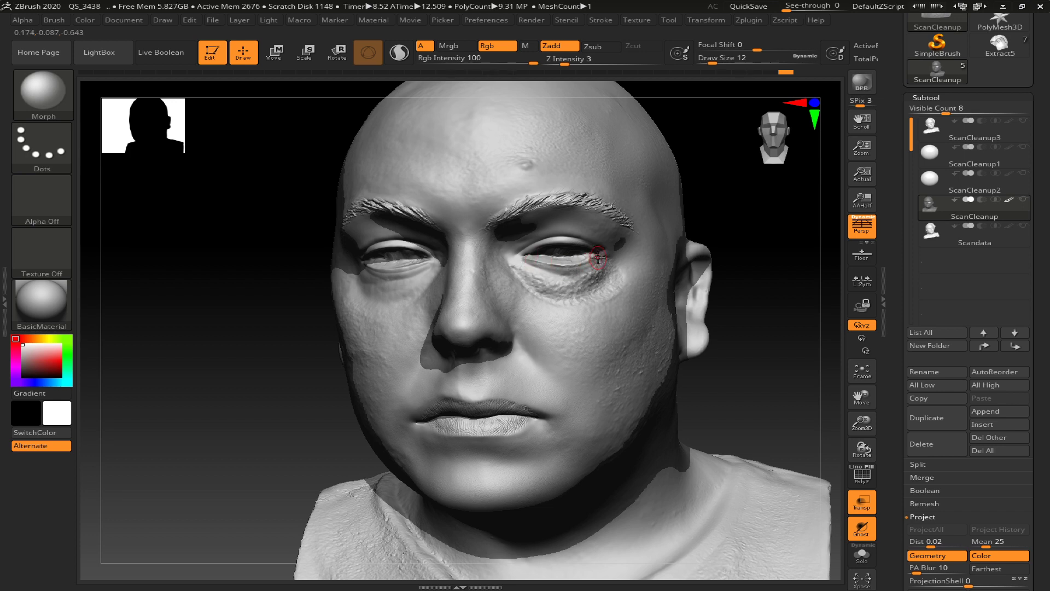
Turn off transparency and examine the Scandata scan around the left eye, ending with only the ScanCleanup subtool selected and shown
{"action": "left_click", "coordinate": [1024, 227]}
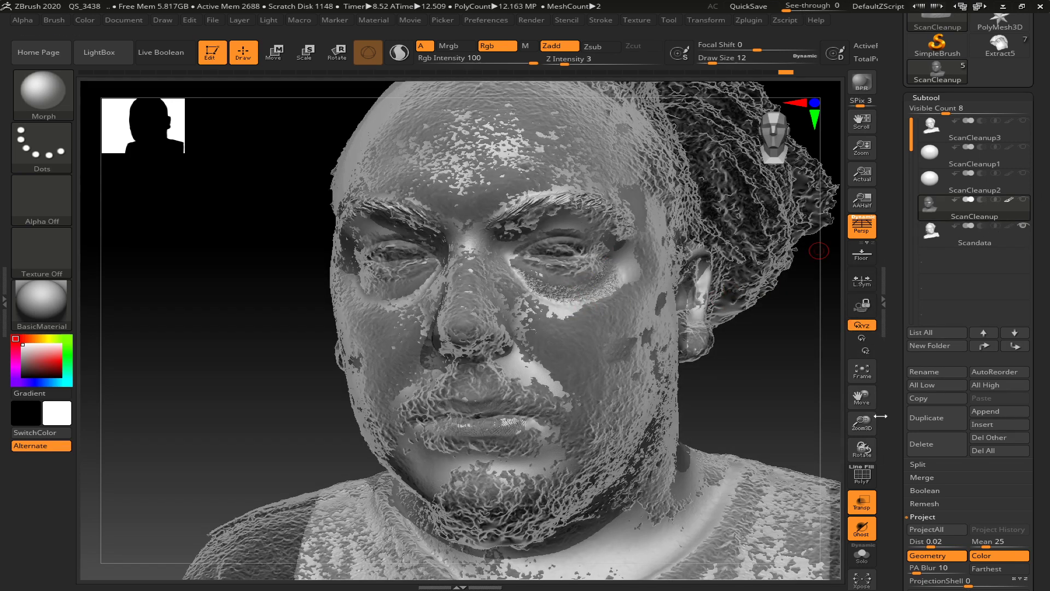
{"action": "left_click", "coordinate": [862, 502]}
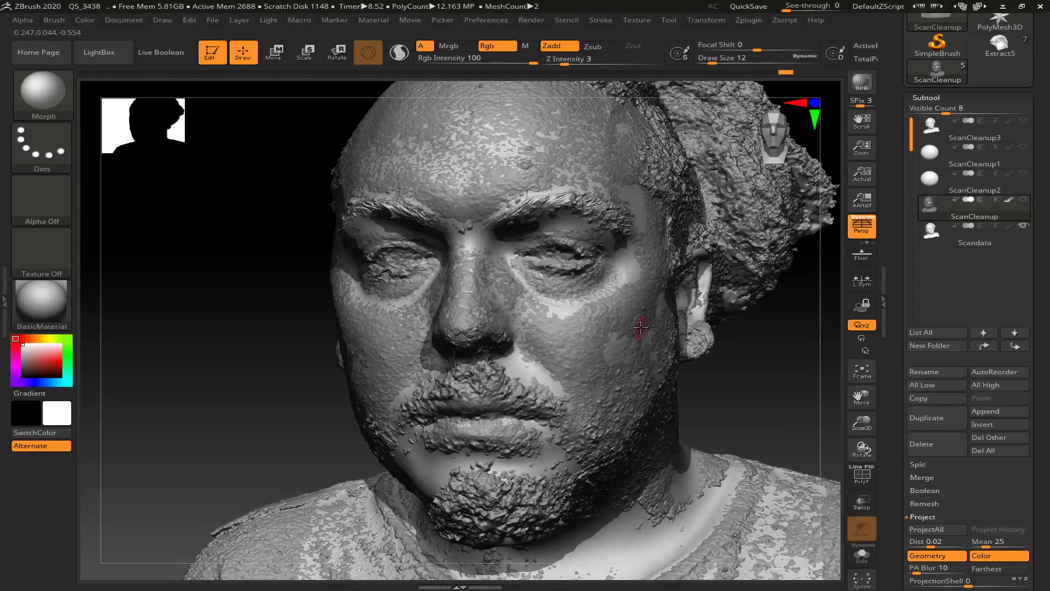
{"action": "left_click", "coordinate": [933, 244]}
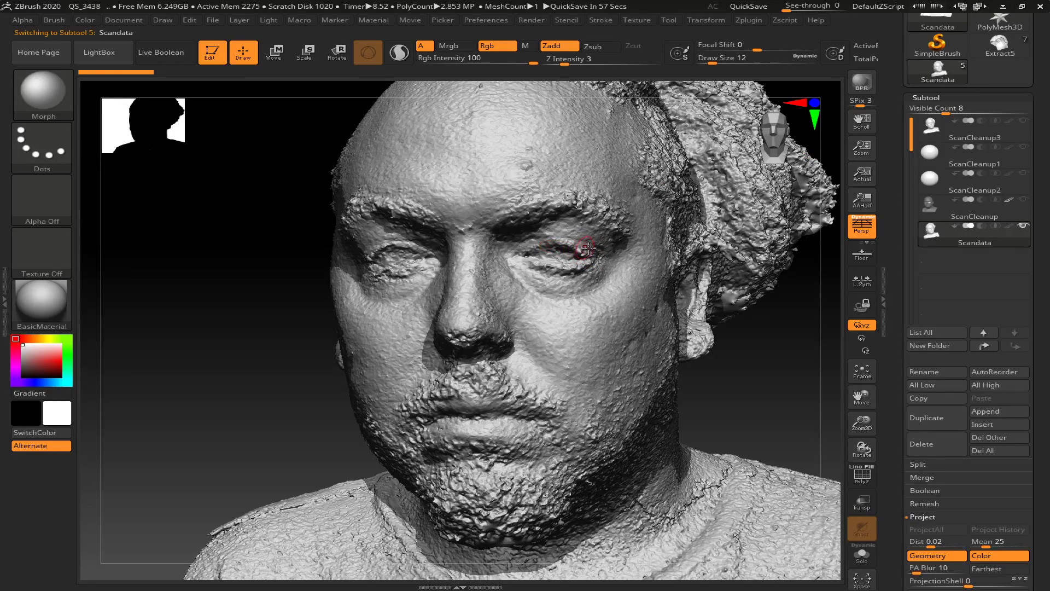
{"action": "left_click_drag", "start_coordinate": [582, 251], "coordinate": [574, 248]}
{"action": "mouse_move", "coordinate": [930, 212]}
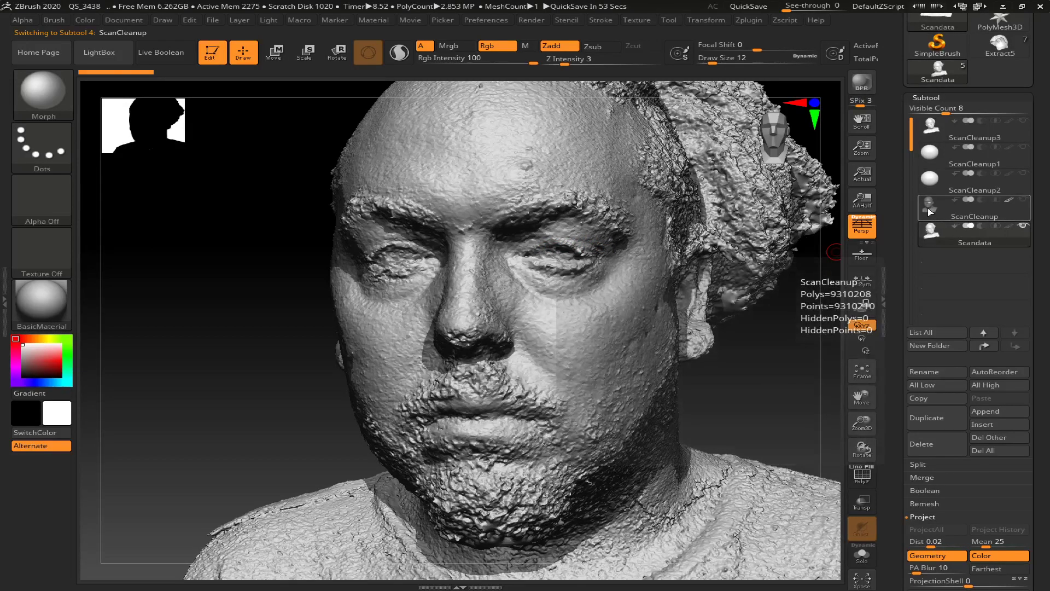
{"action": "left_click", "coordinate": [1022, 226]}
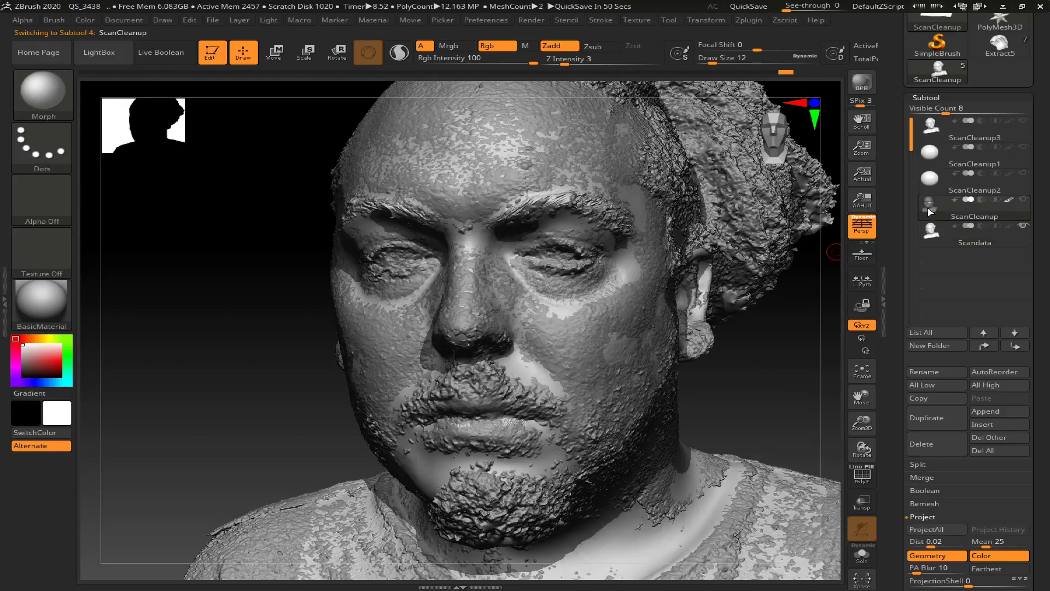
{"action": "left_click", "coordinate": [1023, 226]}
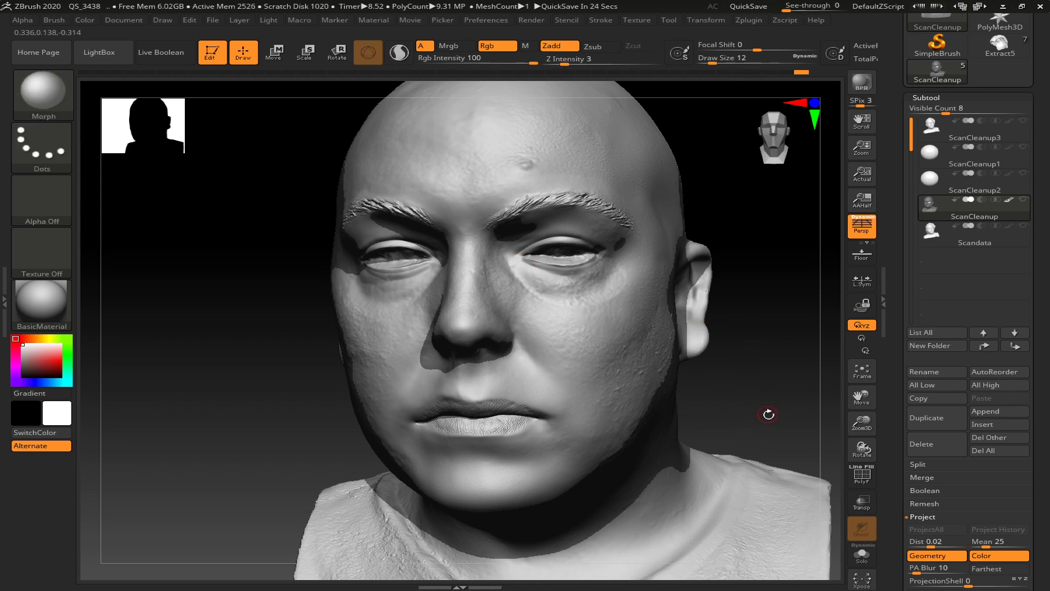
Bring back the mask surrounding the left under-eye area and clear it from the head
{"action": "key", "text": "ctrl"}
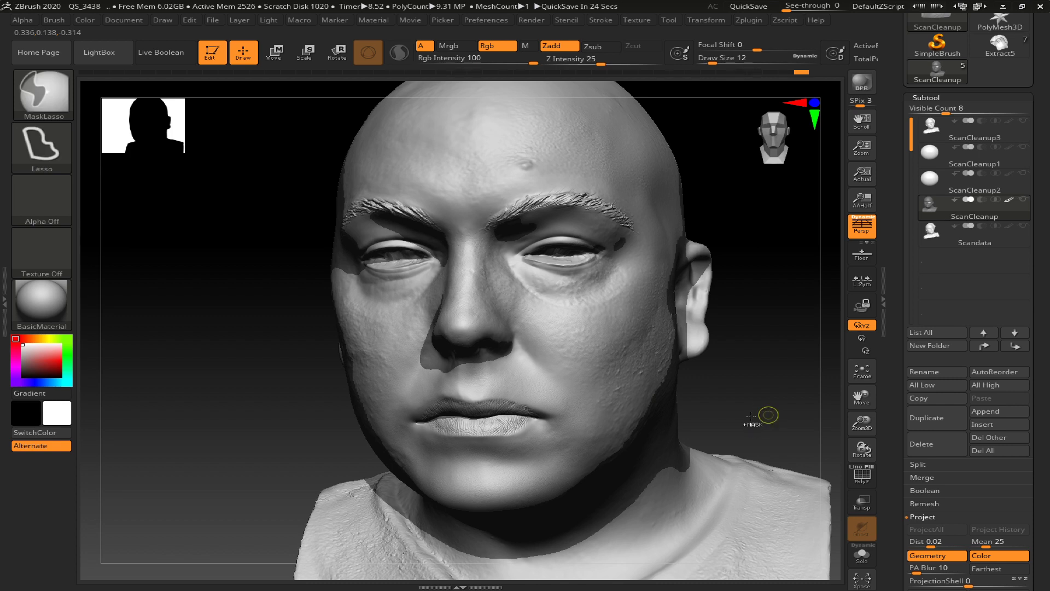
{"action": "left_click", "coordinate": [766, 358], "text": "ctrl"}
{"action": "key", "text": "ctrl"}
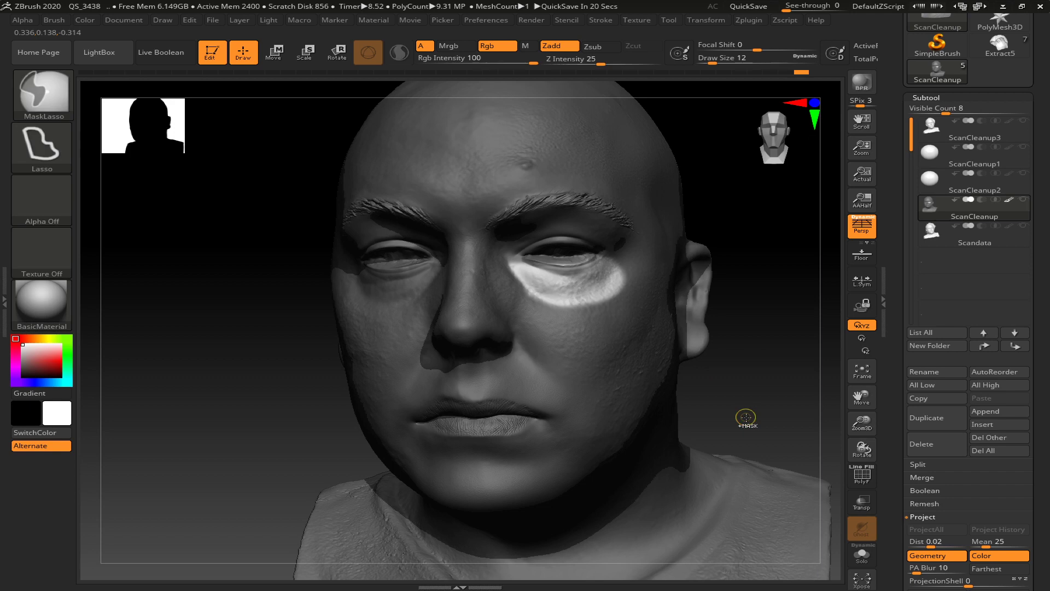
{"action": "left_click", "coordinate": [745, 416], "text": "ctrl"}
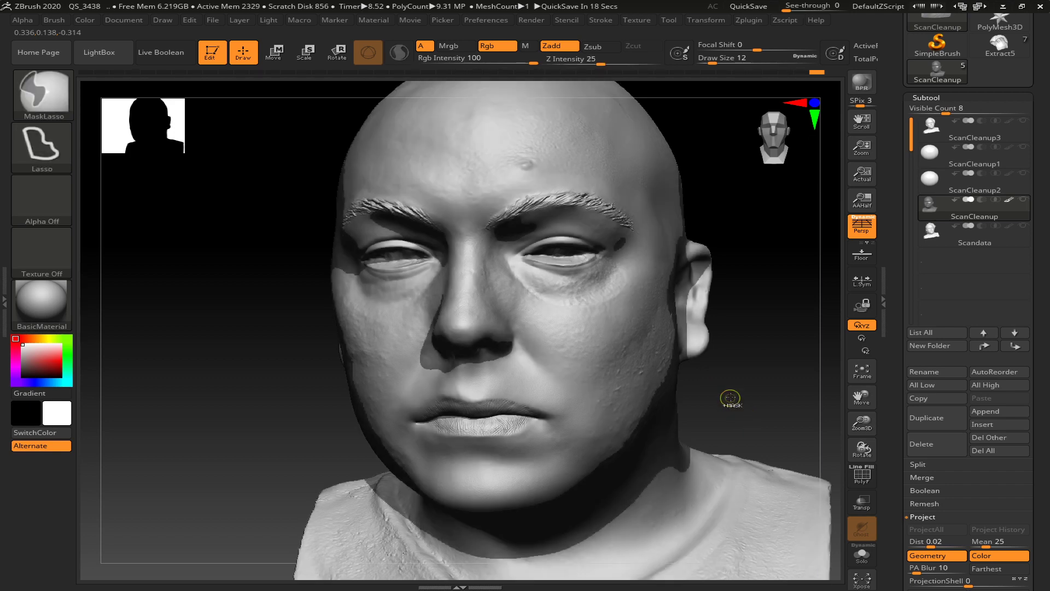
{"action": "left_click", "coordinate": [731, 396], "text": "ctrl"}
{"action": "left_click_drag", "start_coordinate": [782, 399], "coordinate": [780, 399], "text": "ctrl"}
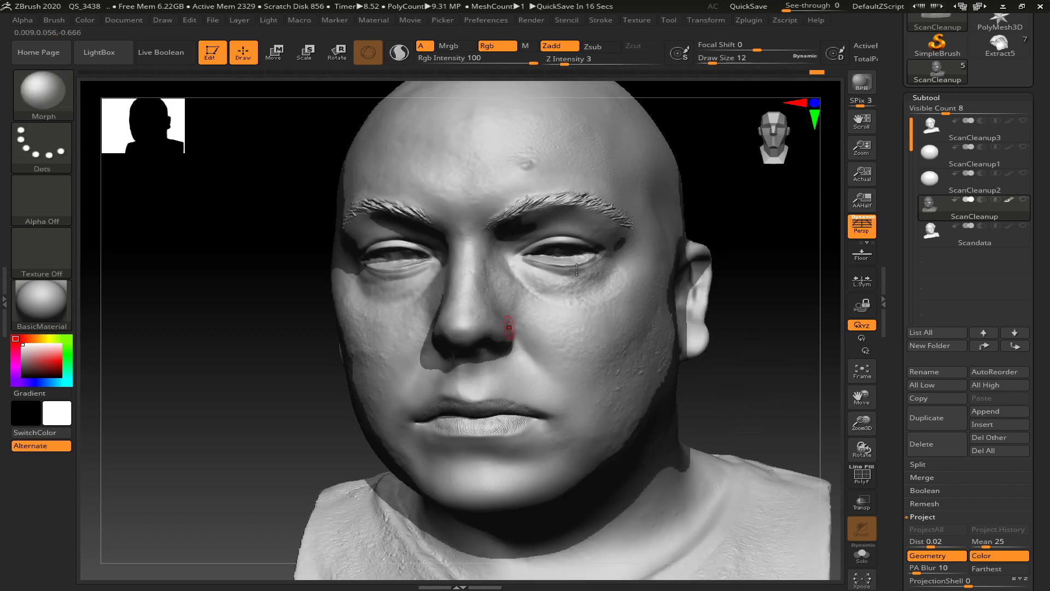
Show the ScanCleanup1 and ScanCleanup2 eyeballs again and inspect the projected under-eye area with them in place
{"action": "left_click", "coordinate": [1022, 173]}
{"action": "left_click", "coordinate": [963, 156]}
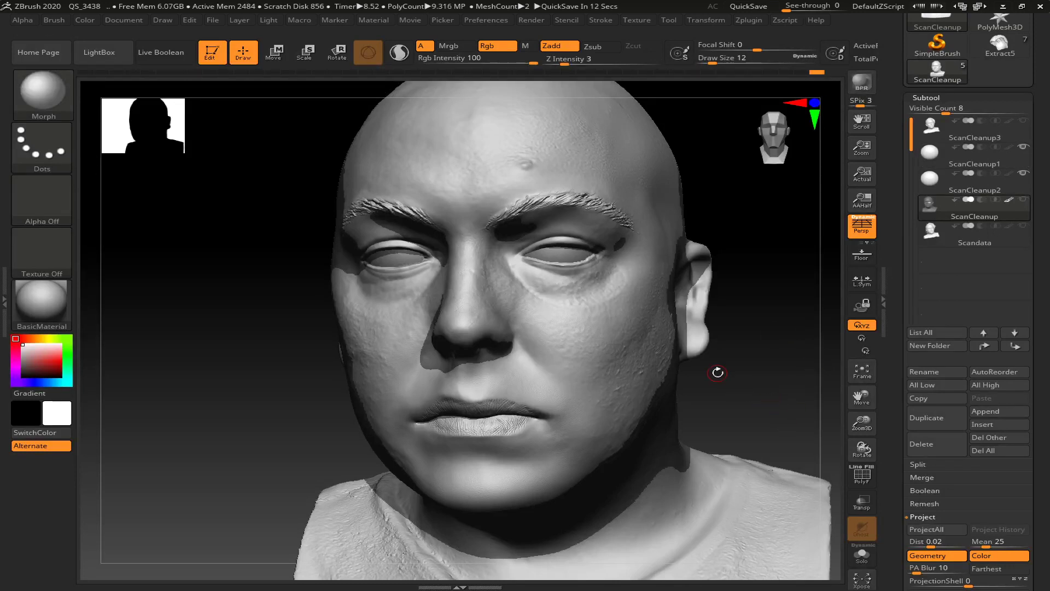
{"action": "left_click_drag", "start_coordinate": [740, 368], "coordinate": [678, 328]}
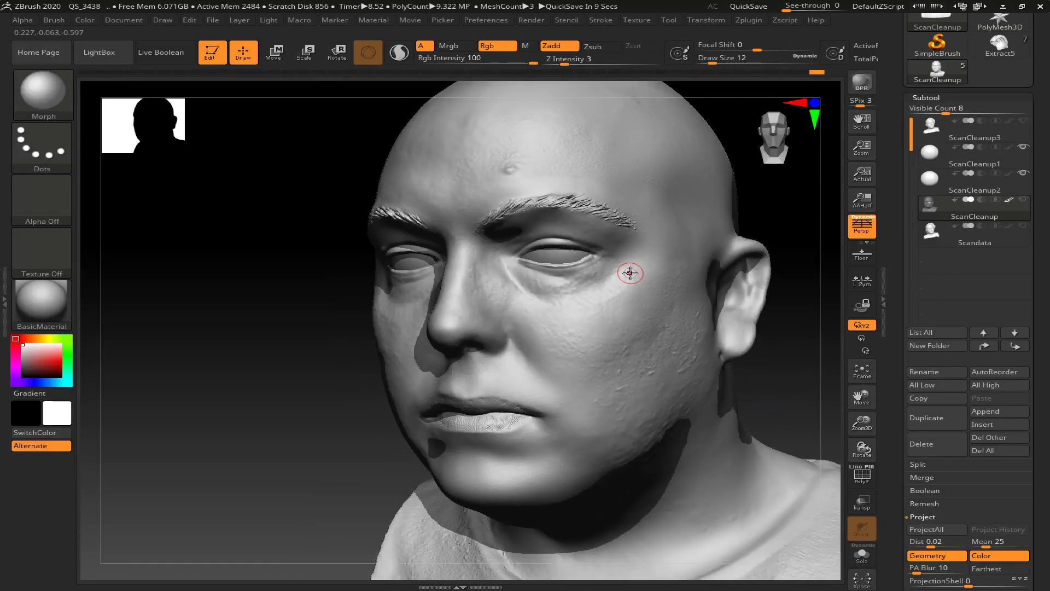
Set the draw size to 18 and look over the whole bust from the front and both sides
{"action": "key", "text": "s"}
{"action": "left_click_drag", "start_coordinate": [624, 272], "coordinate": [632, 273]}
{"action": "key", "text": "f"}
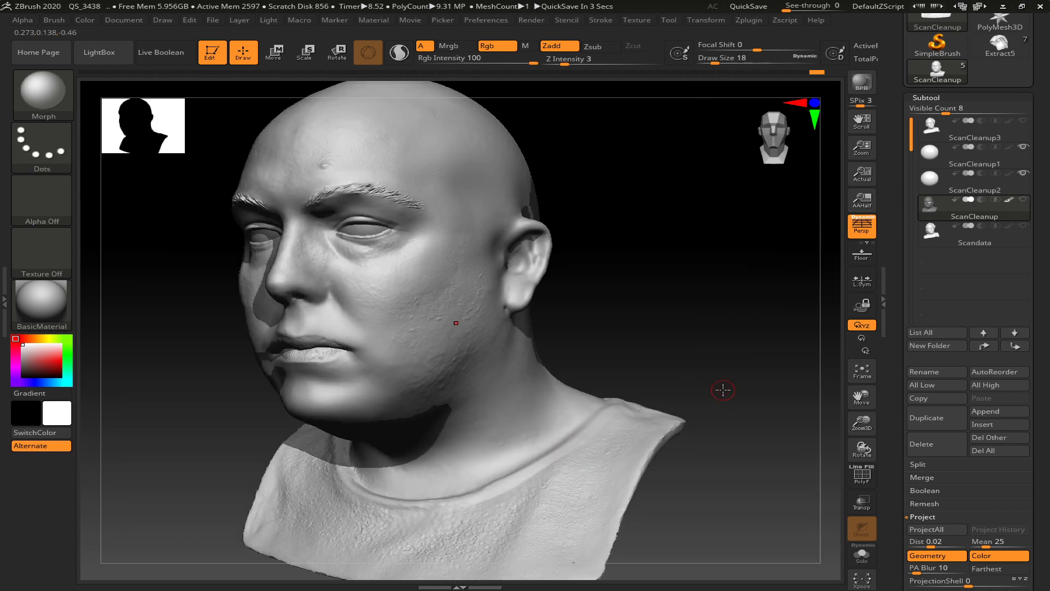
{"action": "left_click_drag", "start_coordinate": [659, 342], "coordinate": [690, 339]}
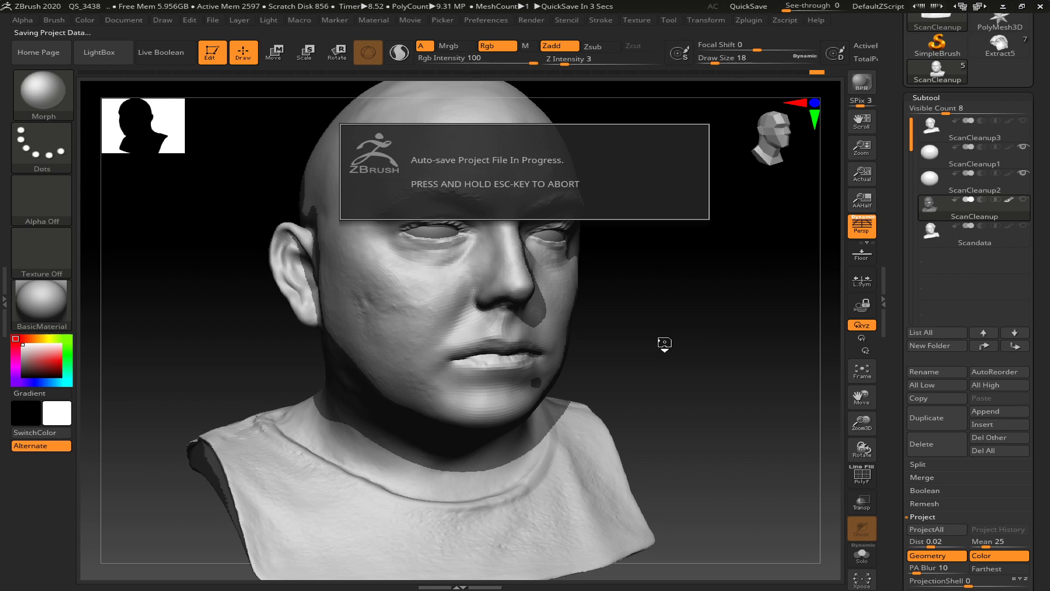
{"action": "mouse_move", "coordinate": [690, 334]}
{"action": "left_mouse_down"}
{"action": "mouse_move", "coordinate": [672, 307]}
{"action": "mouse_move", "coordinate": [640, 297]}
{"action": "mouse_move", "coordinate": [651, 297]}
{"action": "mouse_move", "coordinate": [640, 305]}
{"action": "mouse_move", "coordinate": [627, 364]}
{"action": "left_mouse_up"}
{"action": "key", "text": "shift"}
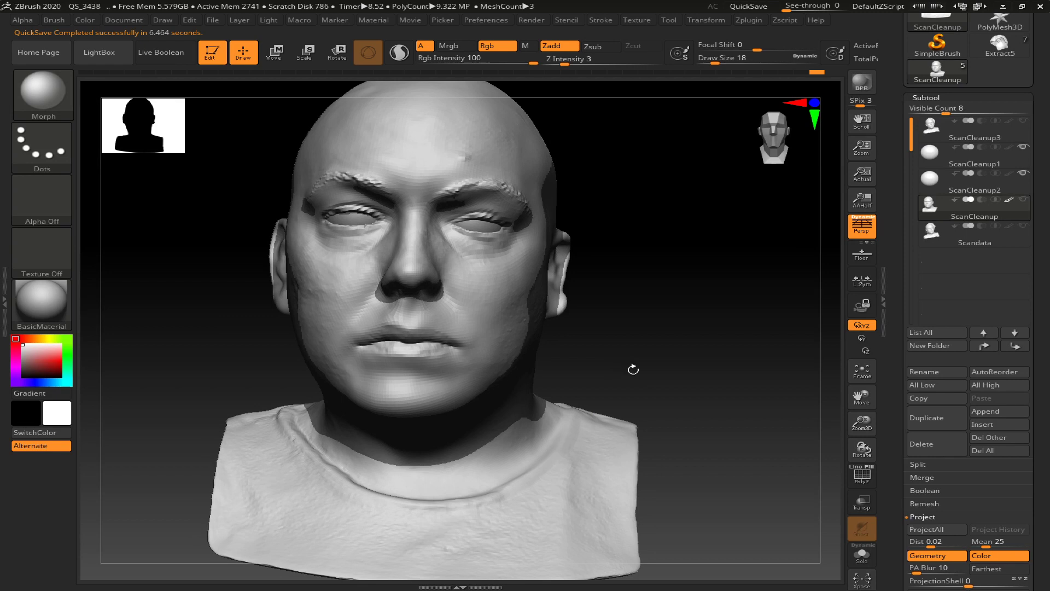
{"action": "left_click_drag", "start_coordinate": [644, 333], "coordinate": [630, 335]}
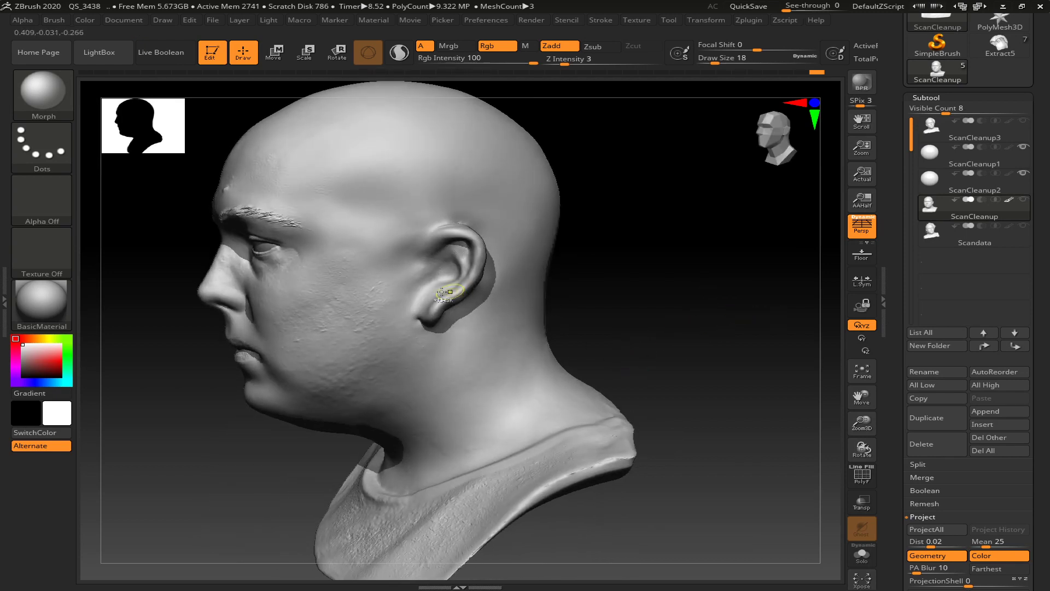
Switch the masking brush to MaskPen and paint a mask across the chin below the lower lip
{"action": "key", "text": "ctrl"}
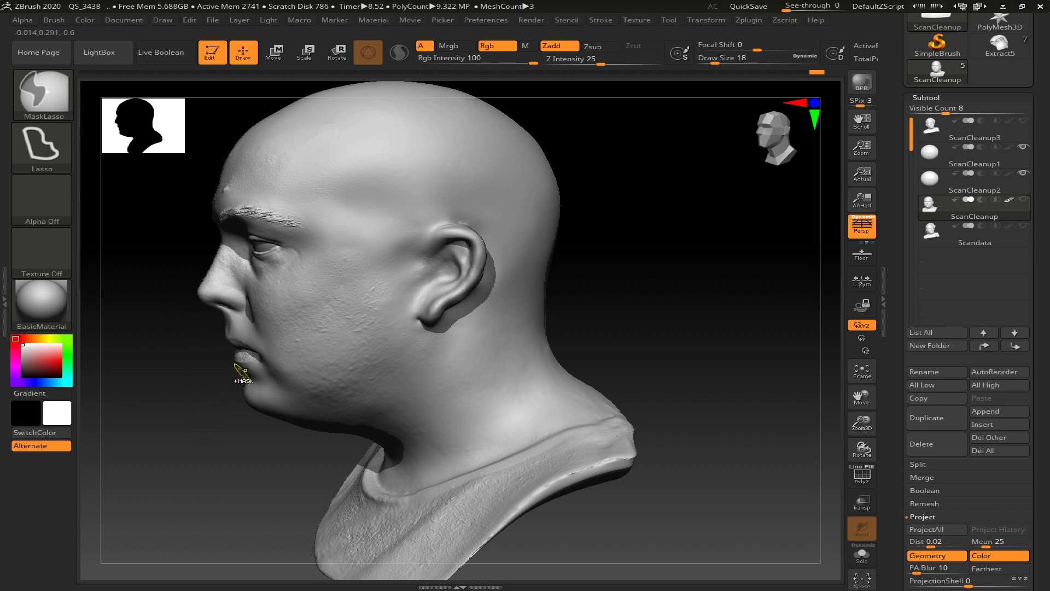
{"action": "mouse_move", "coordinate": [281, 386]}
{"action": "left_mouse_down", "text": "ctrl"}
{"action": "mouse_move", "coordinate": [295, 413]}
{"action": "mouse_move", "coordinate": [230, 440]}
{"action": "mouse_move", "coordinate": [174, 435]}
{"action": "mouse_move", "coordinate": [240, 417]}
{"action": "left_mouse_up", "text": "ctrl"}
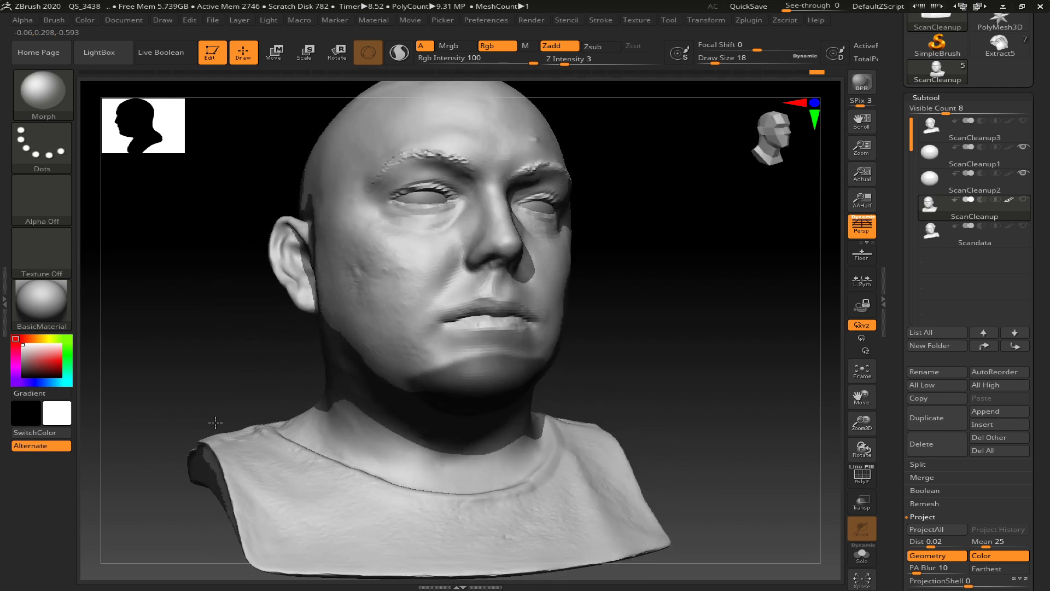
{"action": "left_click", "coordinate": [70, 102], "text": "ctrl"}
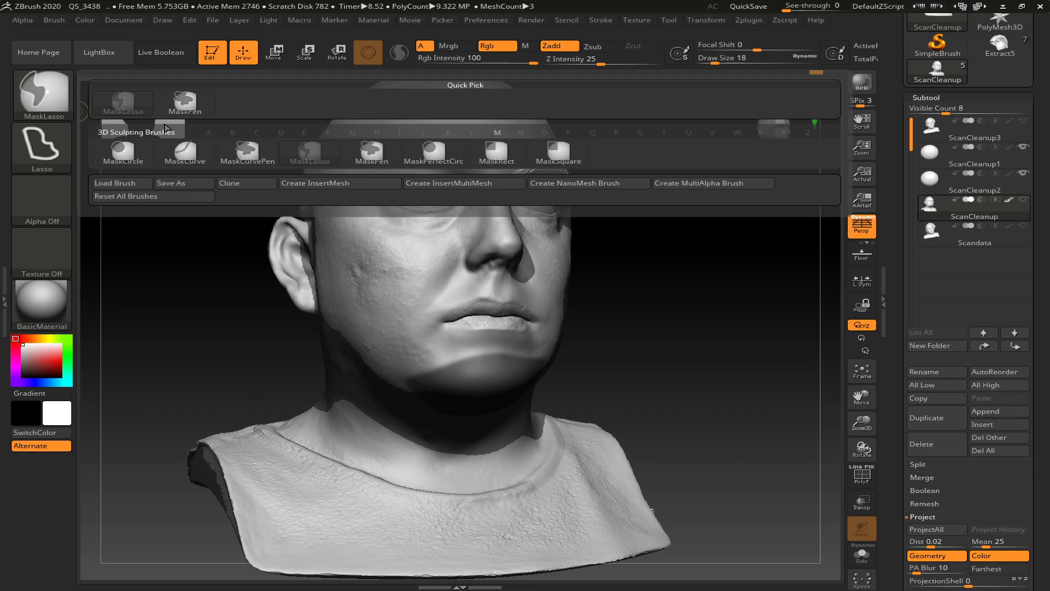
{"action": "left_click", "coordinate": [184, 103]}
{"action": "mouse_move", "coordinate": [467, 364]}
{"action": "left_mouse_down", "text": "ctrl"}
{"action": "mouse_move", "coordinate": [492, 357]}
{"action": "mouse_move", "coordinate": [462, 359]}
{"action": "mouse_move", "coordinate": [426, 381]}
{"action": "left_mouse_up", "text": "ctrl"}
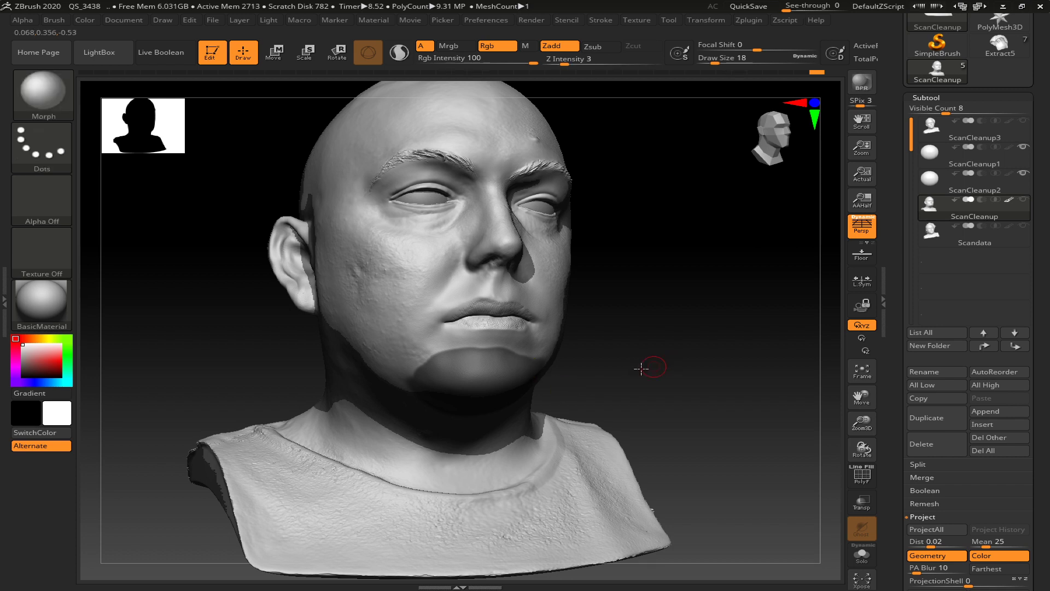
{"action": "left_click_drag", "start_coordinate": [657, 363], "coordinate": [633, 370], "text": "shift"}
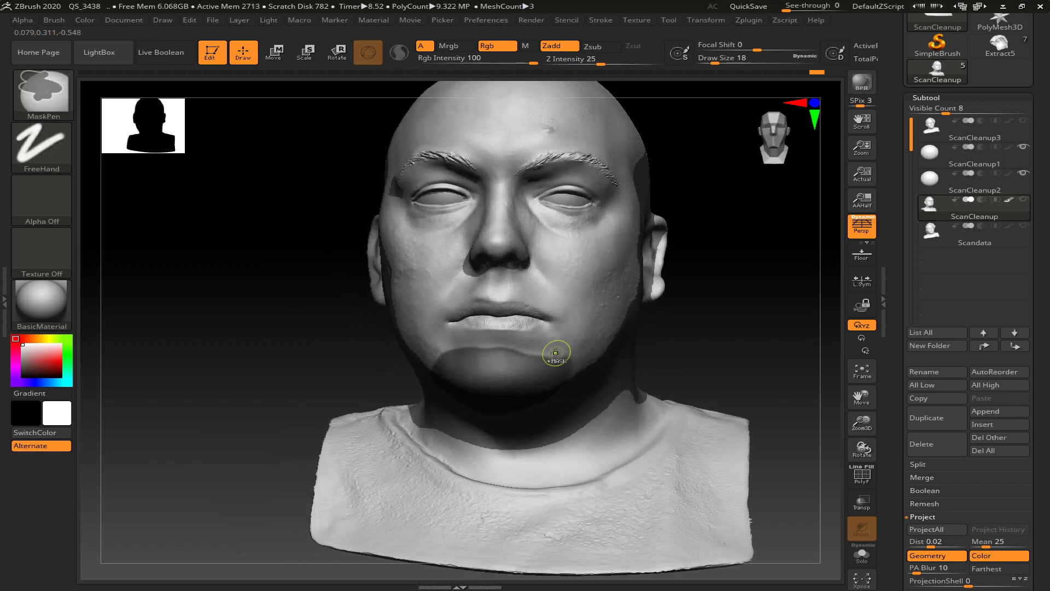
{"action": "left_click_drag", "start_coordinate": [439, 340], "coordinate": [545, 387], "text": "ctrl"}
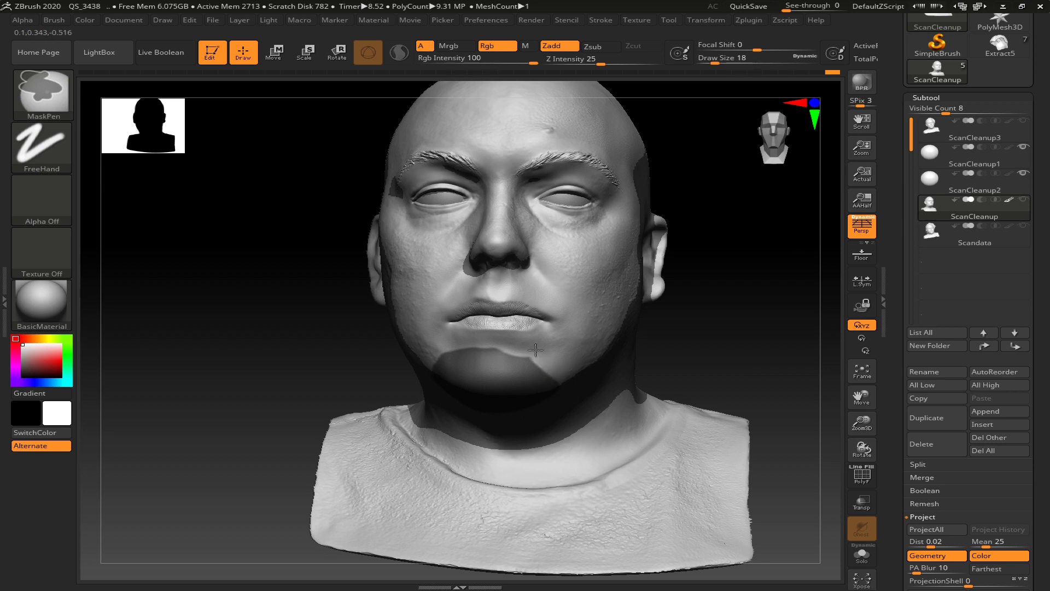
Examine the chin mask from the side and from below, including a look around the back of the head
{"action": "left_click_drag", "start_coordinate": [272, 345], "coordinate": [315, 383]}
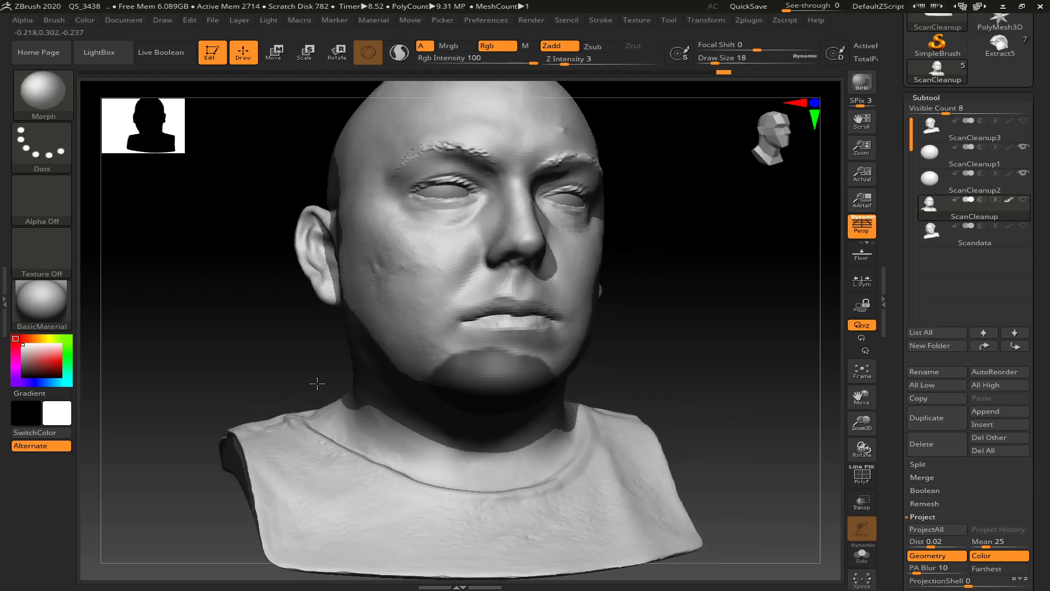
{"action": "left_click_drag", "start_coordinate": [671, 312], "coordinate": [558, 329]}
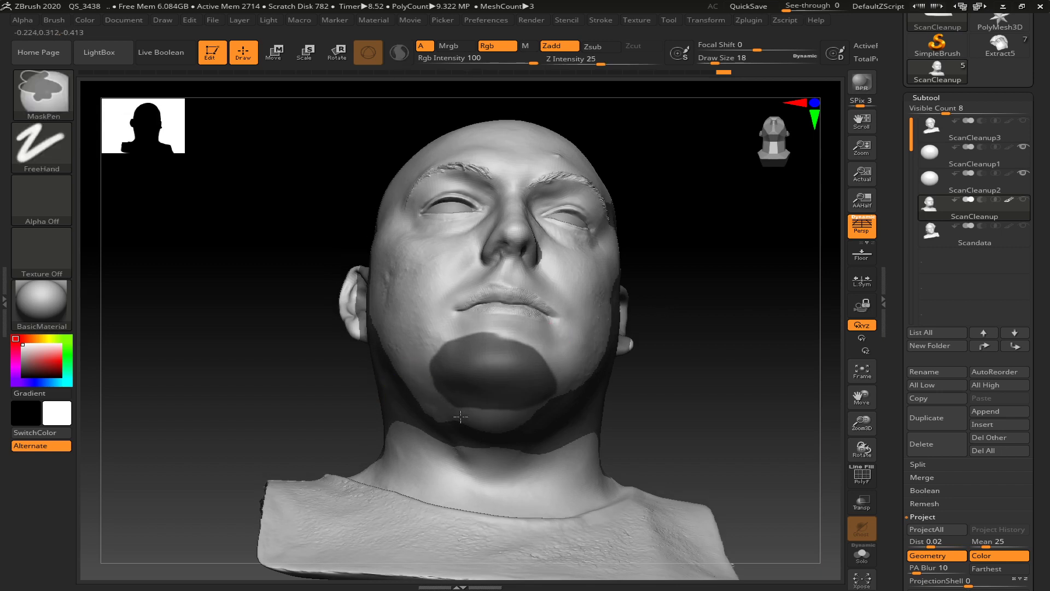
{"action": "mouse_move", "coordinate": [704, 368]}
{"action": "left_mouse_down"}
{"action": "mouse_move", "coordinate": [647, 377]}
{"action": "mouse_move", "coordinate": [825, 413]}
{"action": "mouse_move", "coordinate": [830, 440]}
{"action": "mouse_move", "coordinate": [739, 404]}
{"action": "mouse_move", "coordinate": [651, 396]}
{"action": "mouse_move", "coordinate": [696, 394]}
{"action": "mouse_move", "coordinate": [708, 380]}
{"action": "left_mouse_up"}
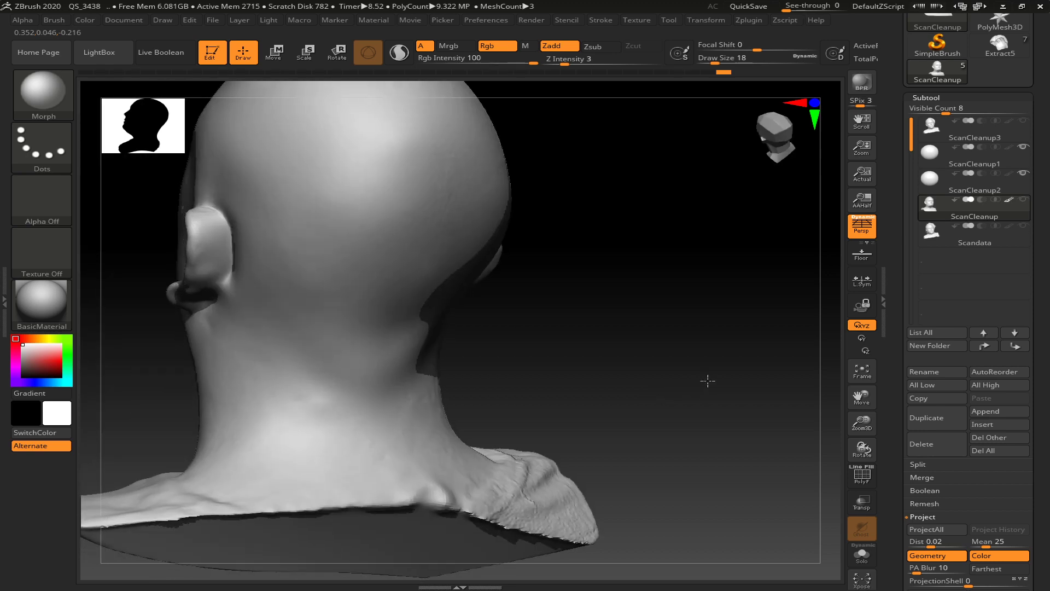
{"action": "mouse_move", "coordinate": [529, 365]}
{"action": "left_mouse_down"}
{"action": "mouse_move", "coordinate": [622, 345]}
{"action": "mouse_move", "coordinate": [585, 306]}
{"action": "mouse_move", "coordinate": [628, 364]}
{"action": "mouse_move", "coordinate": [586, 351]}
{"action": "mouse_move", "coordinate": [582, 316]}
{"action": "mouse_move", "coordinate": [601, 333]}
{"action": "mouse_move", "coordinate": [591, 333]}
{"action": "left_mouse_up"}
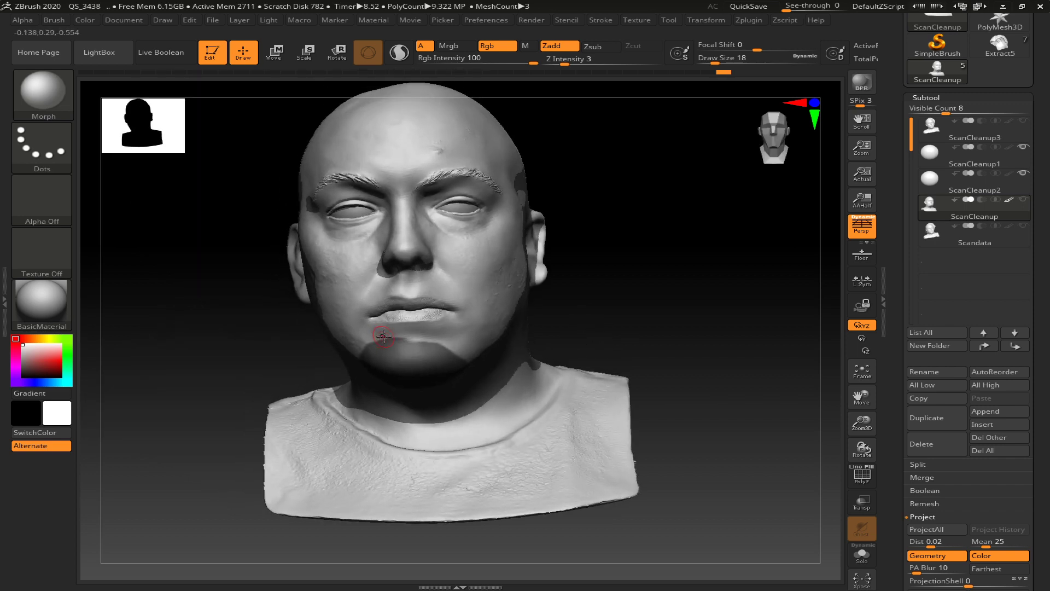
Check the Twitch stream chat for questions and return to ZBrush
{"action": "key", "text": "ctrl"}
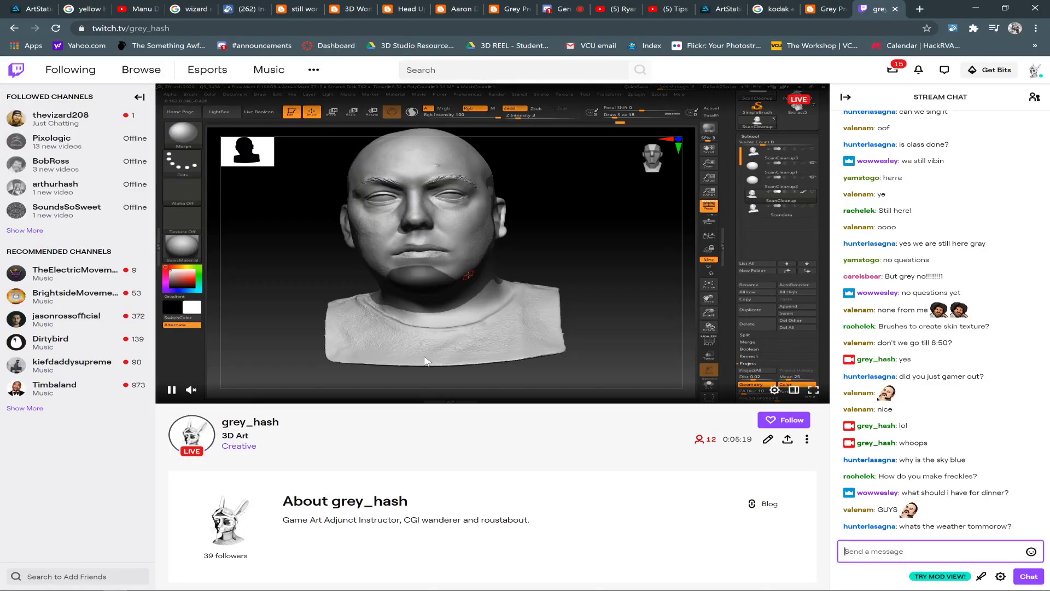
{"action": "key", "text": "alt+Tab"}
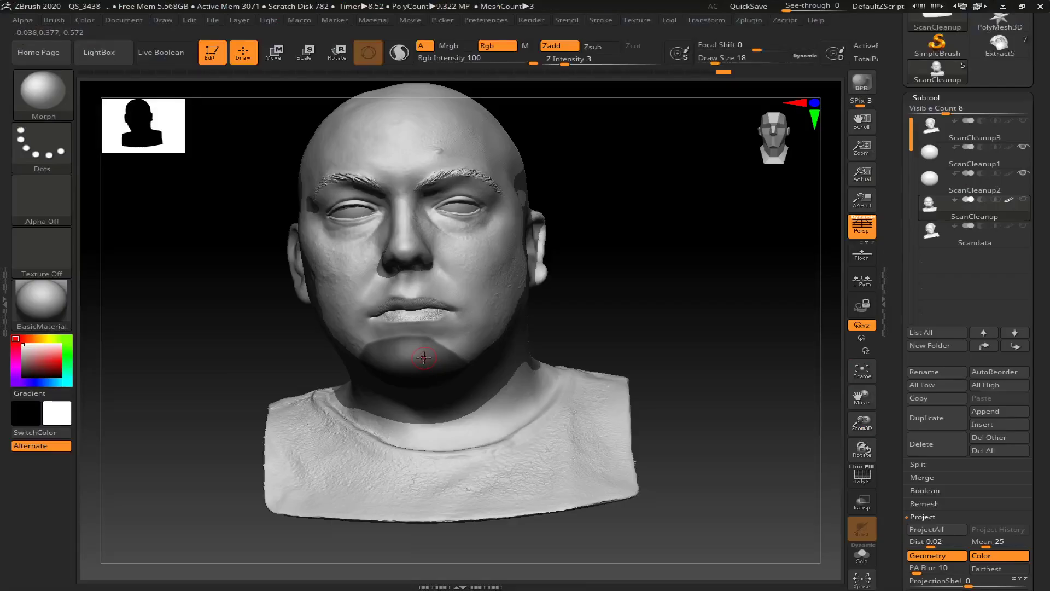
{"action": "key", "text": "ctrl"}
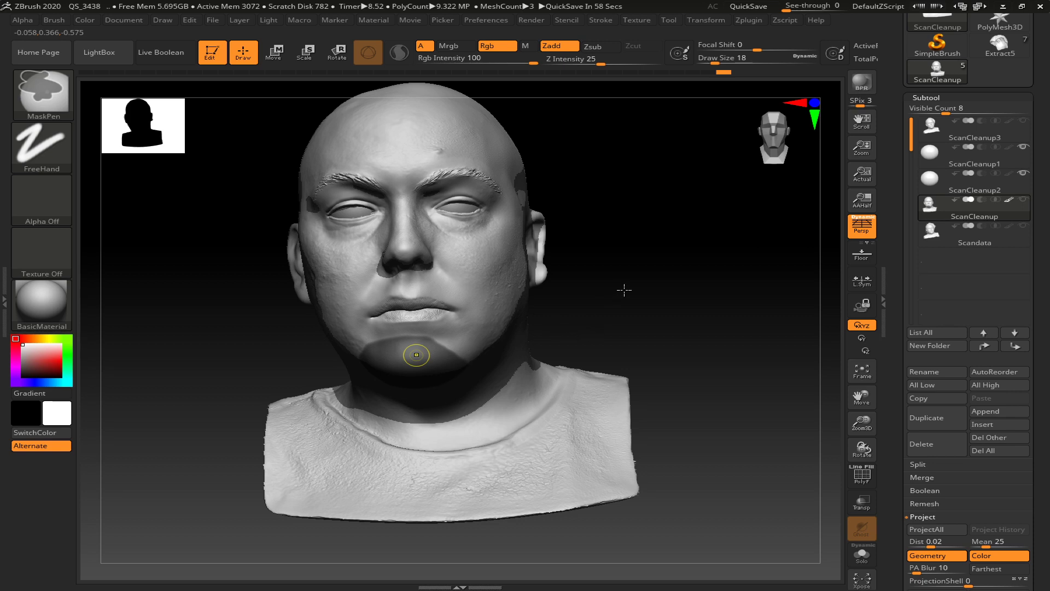
Reveal the active points count and lower the ScanCleanup head by two subdivision levels, then bring the tool settings back
{"action": "left_click", "coordinate": [885, 310]}
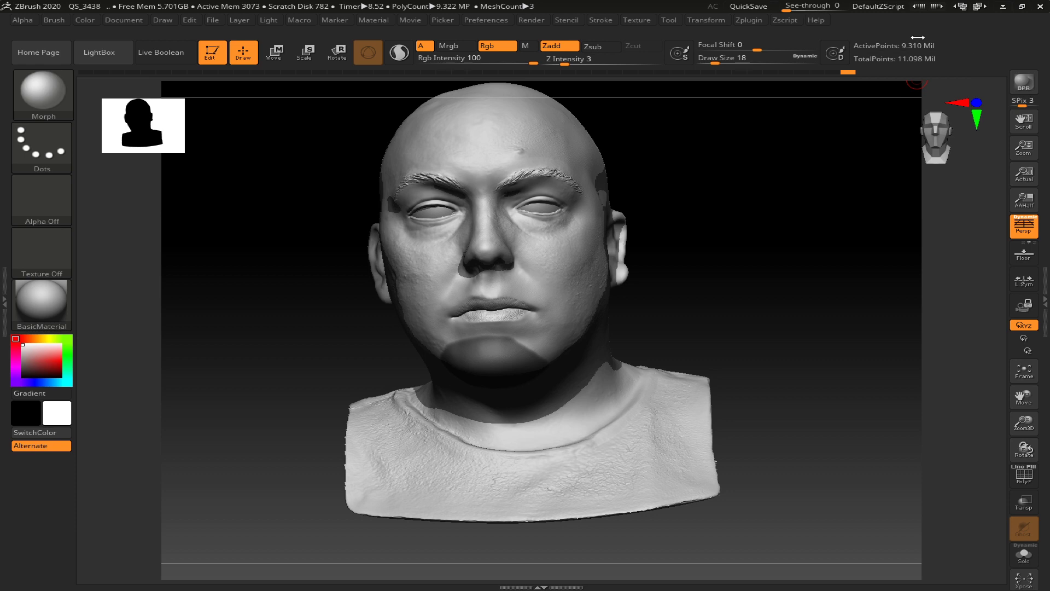
{"action": "key", "text": "shift"}
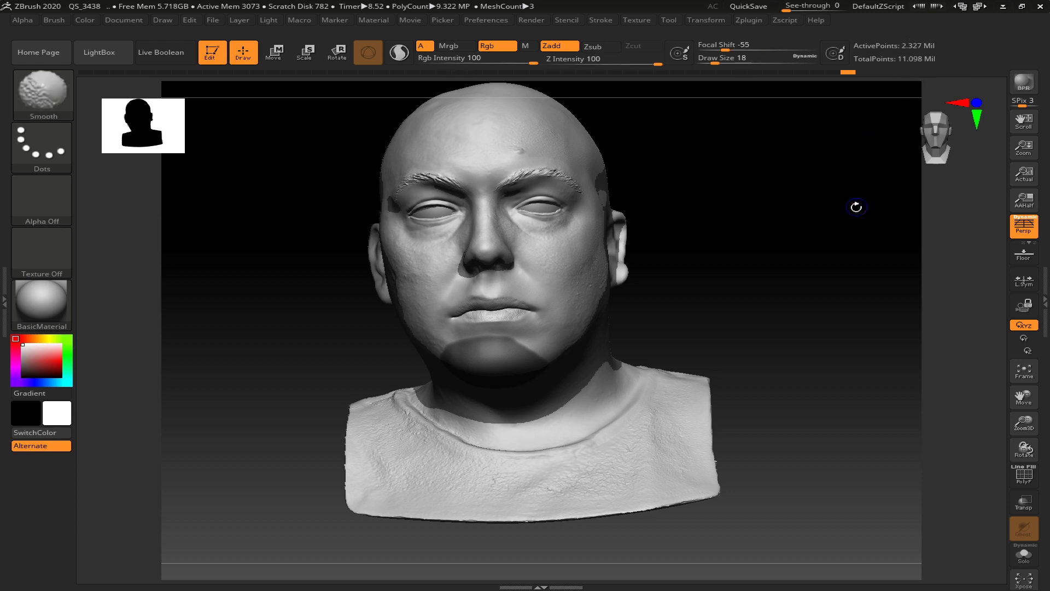
{"action": "key", "text": "shift+d"}
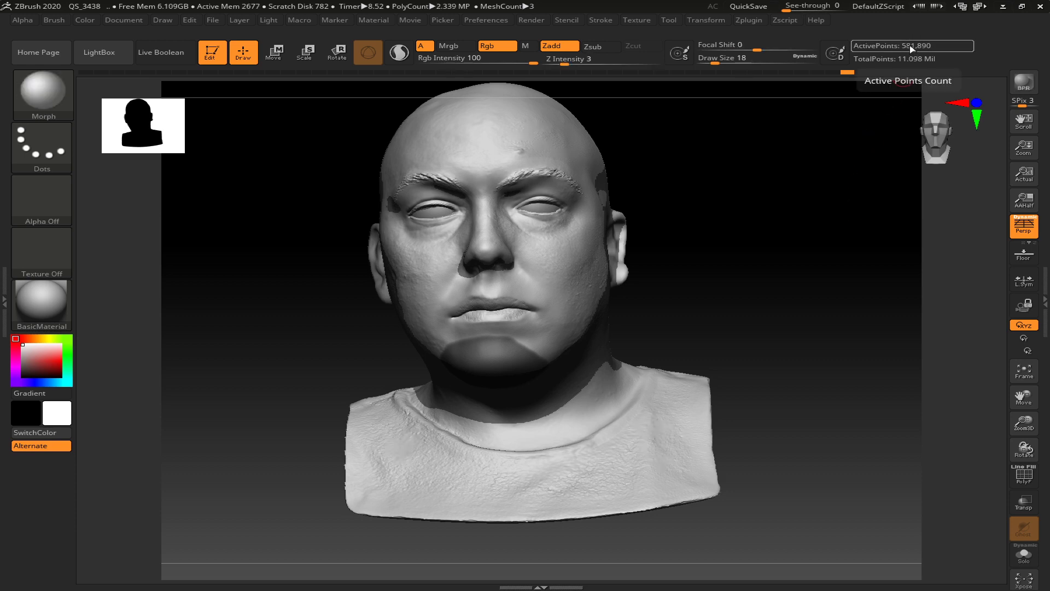
{"action": "left_click", "coordinate": [1045, 302]}
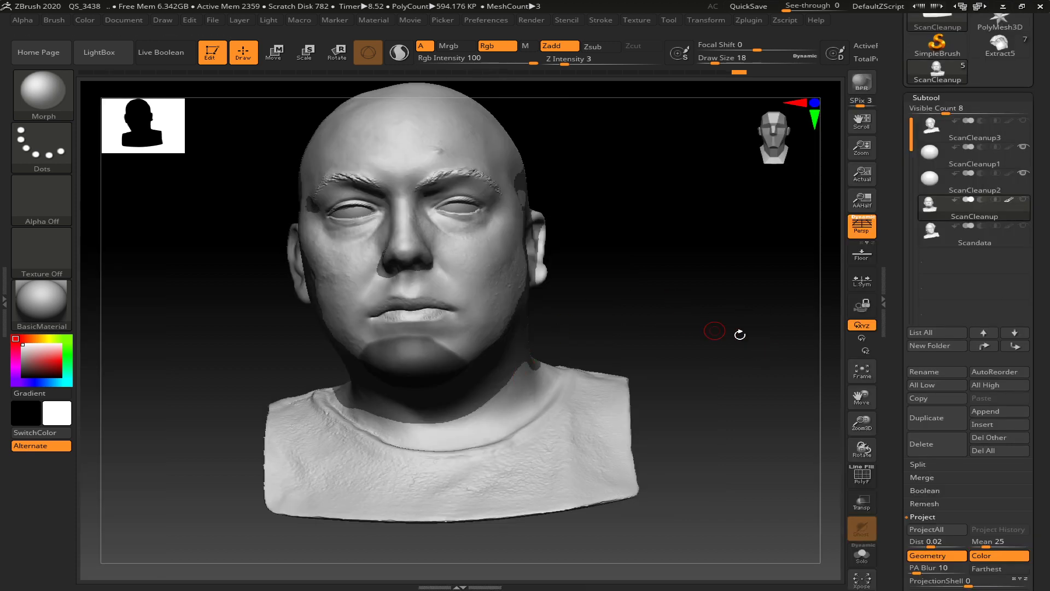
Open the Extract settings and extract a preview piece from the masked chin at 0.02 thickness
{"action": "left_click_drag", "start_coordinate": [946, 477], "coordinate": [946, 301]}
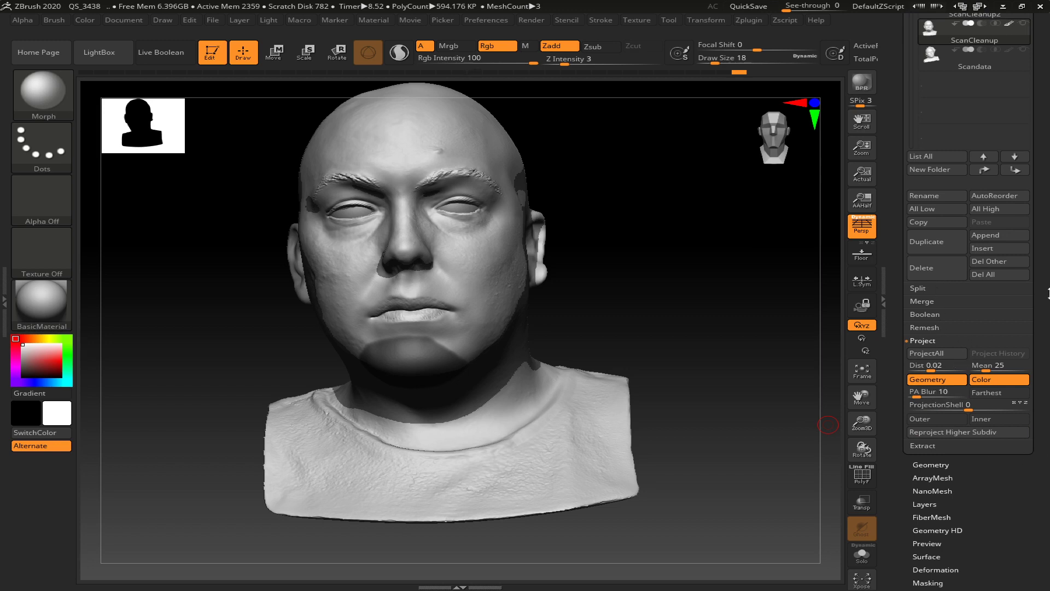
{"action": "left_click", "coordinate": [944, 443]}
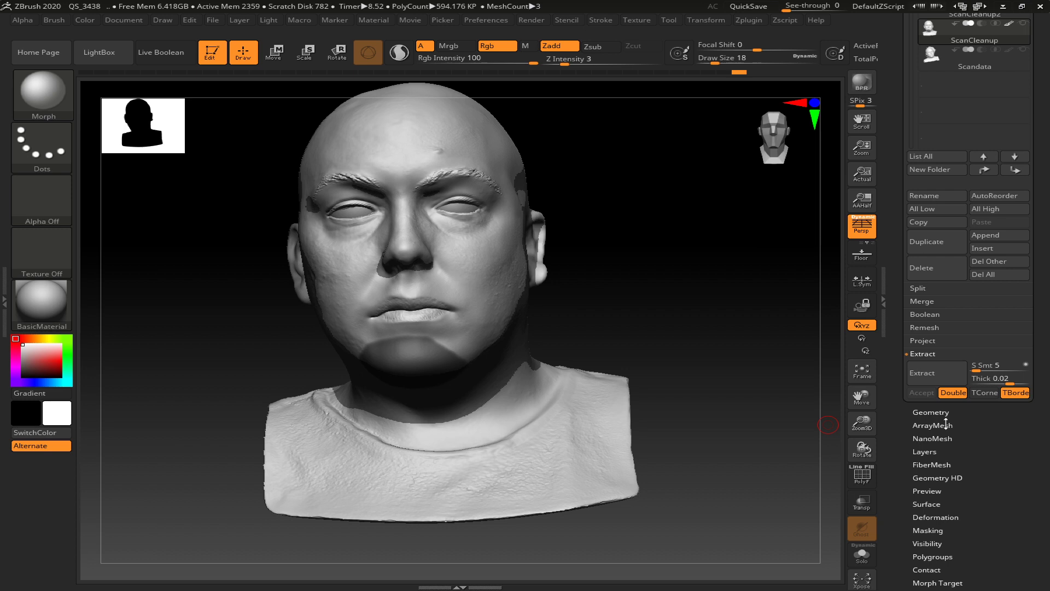
{"action": "left_click", "coordinate": [943, 369]}
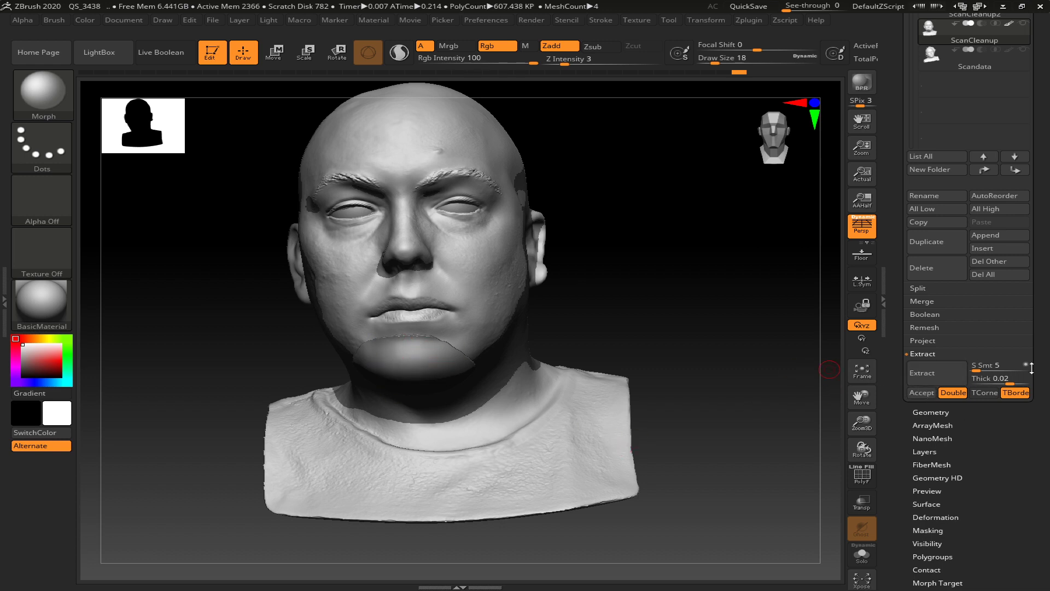
Set the Extract thickness to 0.05, preview the chin piece again, and turn perspective back on
{"action": "left_click", "coordinate": [1009, 379]}
{"action": "key", "text": "BackSpace"}
{"action": "type", "text": "0"}
{"action": "key", "text": "Return"}
{"action": "key", "text": "p"}
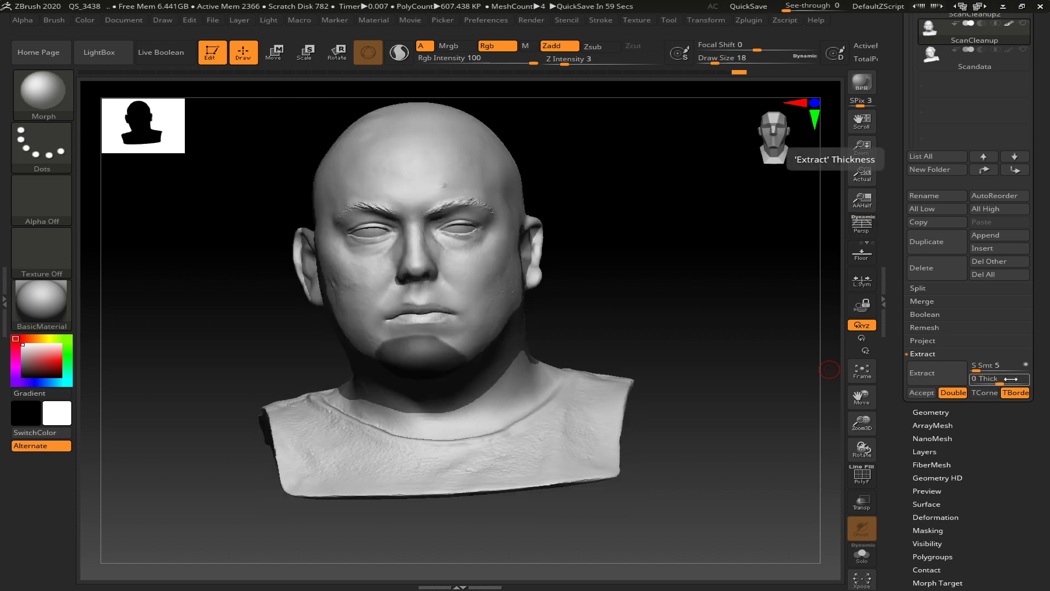
{"action": "left_click", "coordinate": [1011, 379]}
{"action": "type", "text": ".05"}
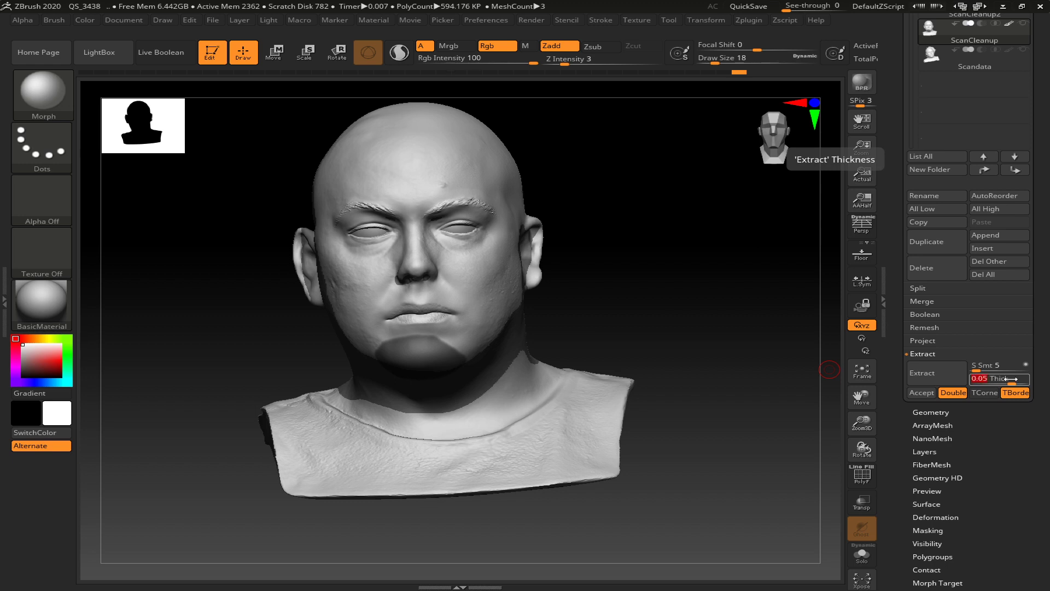
{"action": "key", "text": "Return"}
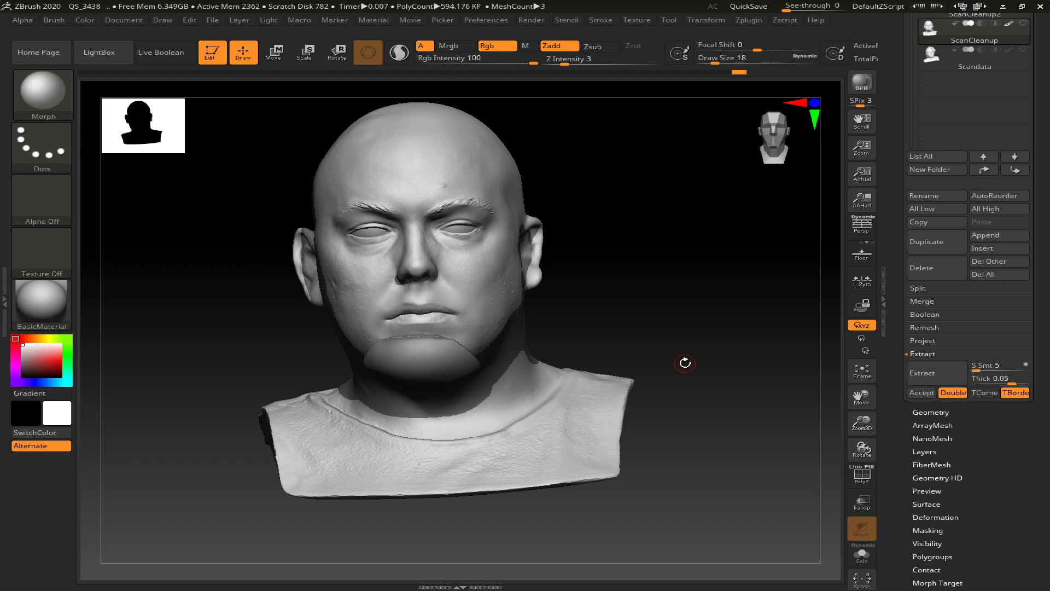
{"action": "mouse_move", "coordinate": [666, 359]}
{"action": "left_mouse_down"}
{"action": "mouse_move", "coordinate": [645, 353]}
{"action": "mouse_move", "coordinate": [663, 356]}
{"action": "left_mouse_up"}
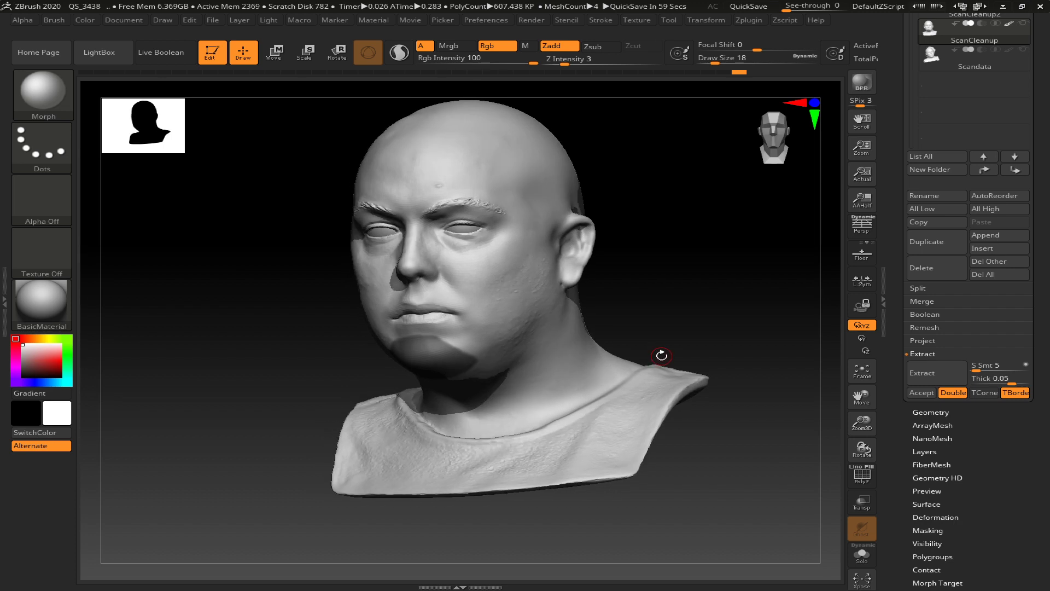
{"action": "key", "text": "p"}
Set the Extract thickness to 0.1, extract the masked chin again, and inspect the preview from several angles
{"action": "left_click_drag", "start_coordinate": [677, 295], "coordinate": [673, 335]}
{"action": "left_click", "coordinate": [995, 378]}
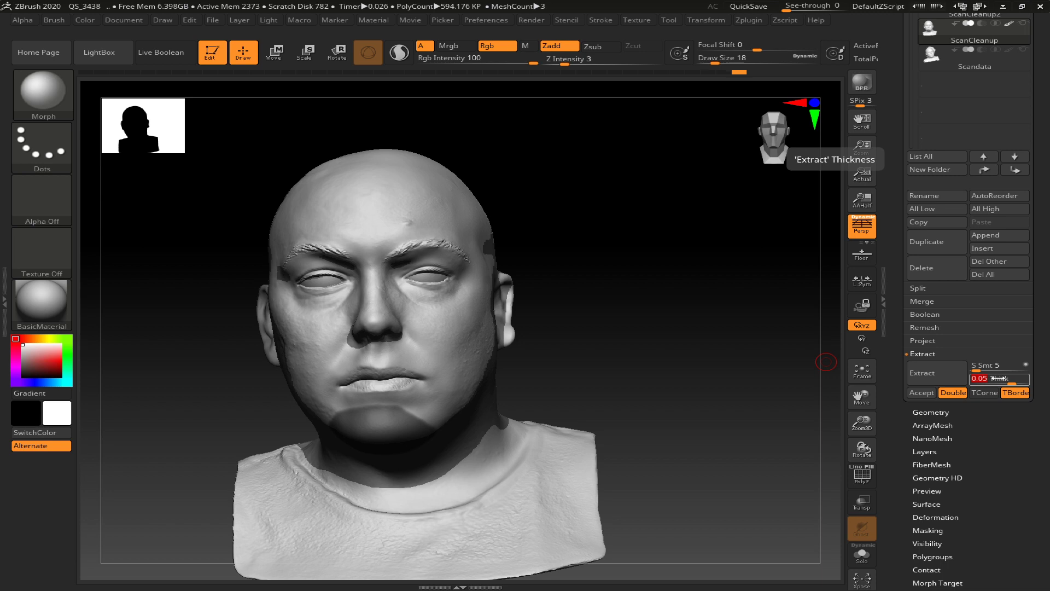
{"action": "left_click", "coordinate": [954, 381]}
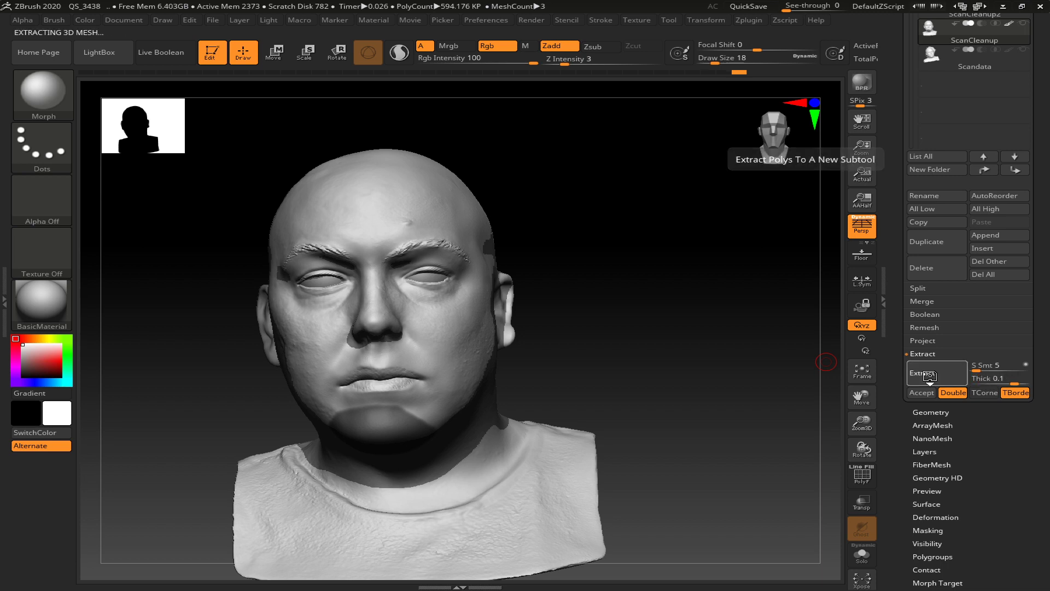
{"action": "left_click_drag", "start_coordinate": [672, 355], "coordinate": [618, 359]}
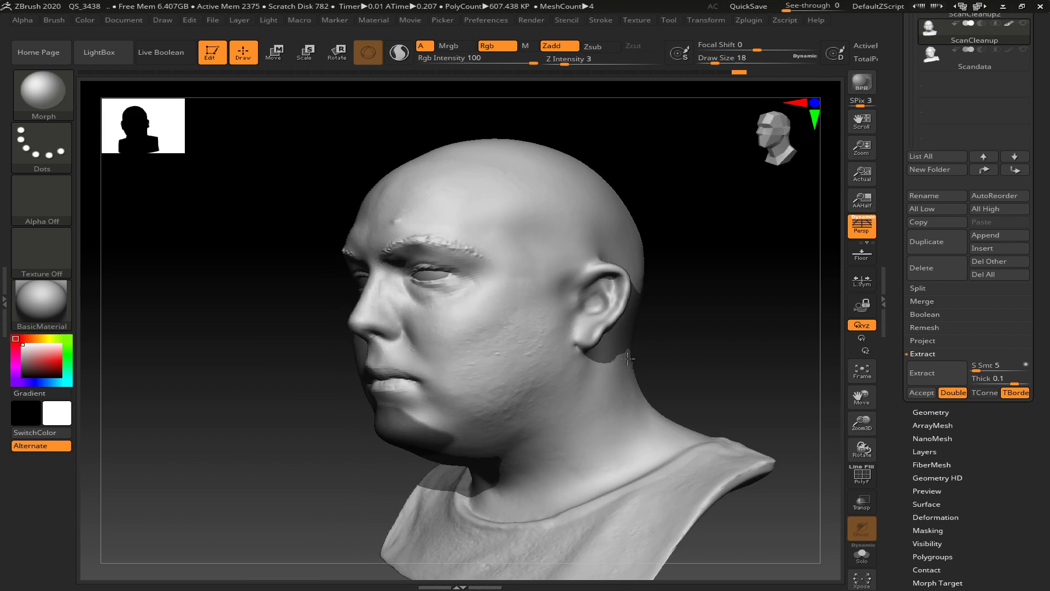
{"action": "left_click", "coordinate": [922, 371]}
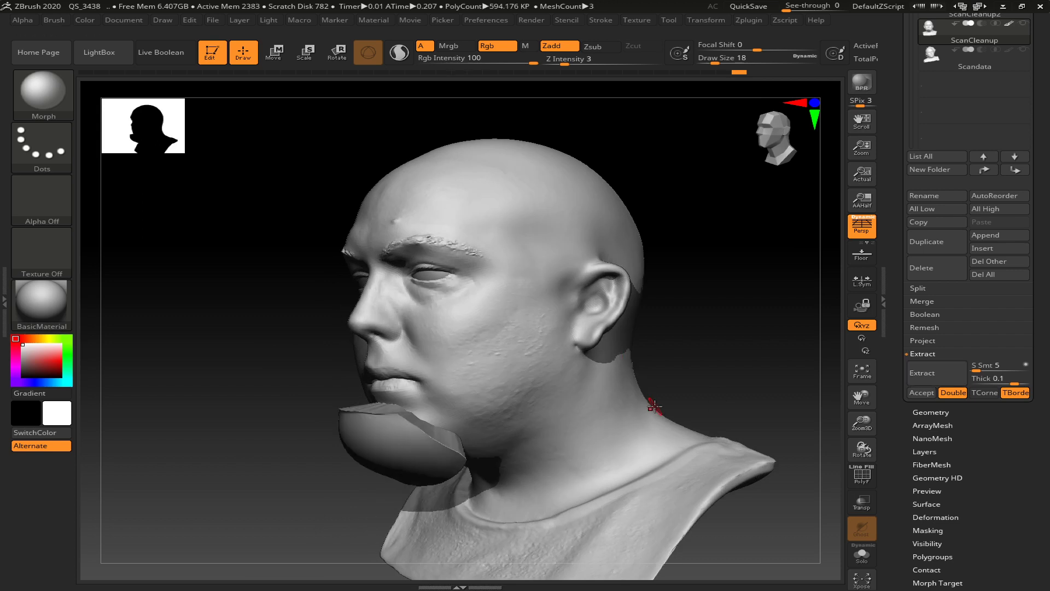
{"action": "left_click_drag", "start_coordinate": [741, 387], "coordinate": [619, 376], "text": "shift"}
{"action": "left_click_drag", "start_coordinate": [654, 339], "coordinate": [736, 368]}
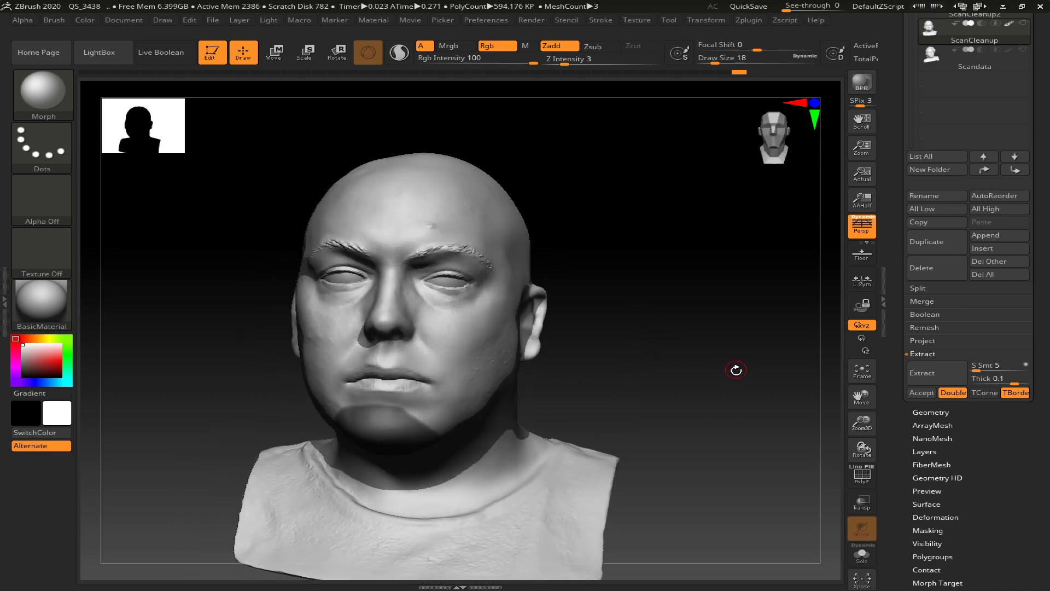
Extract the masked chin with smoothing 99 and thickness 0.07, and accept the piece as a new subtool
{"action": "left_click_drag", "start_coordinate": [979, 366], "coordinate": [1011, 366]}
{"action": "left_click", "coordinate": [936, 372]}
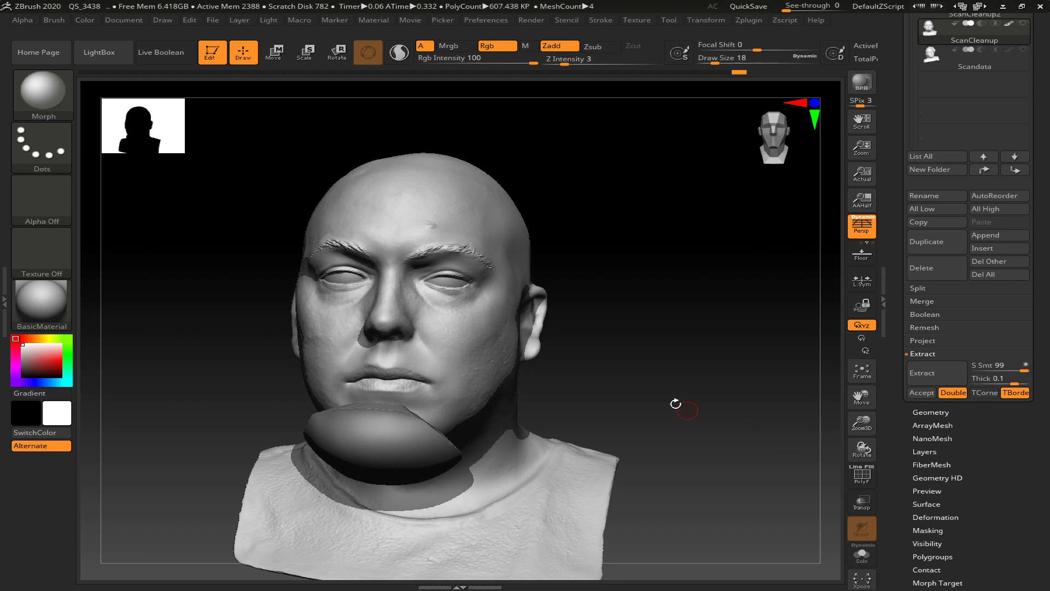
{"action": "left_click", "coordinate": [1003, 378]}
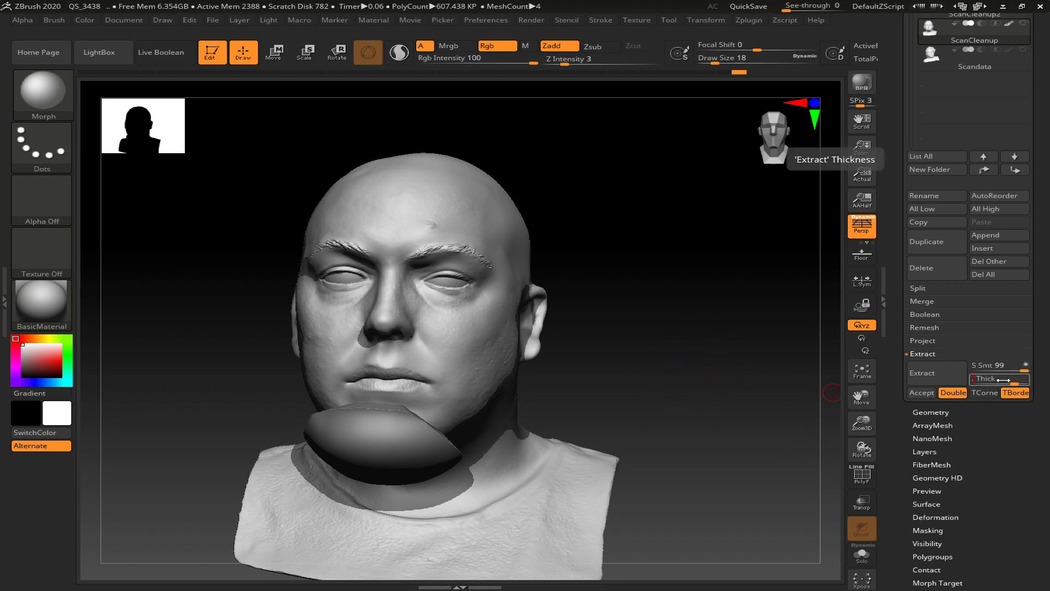
{"action": "key", "text": "Return"}
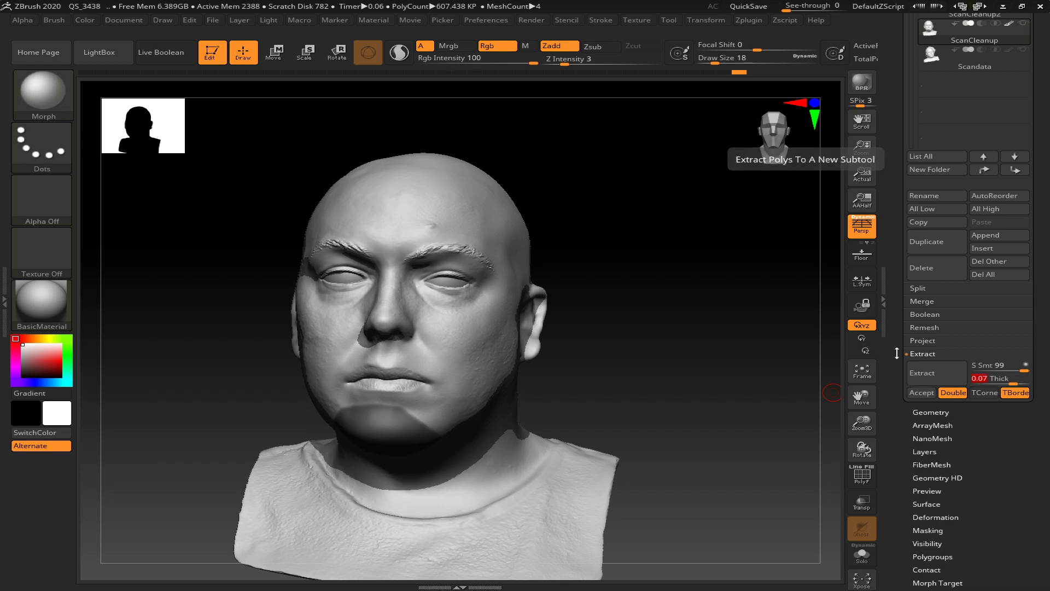
{"action": "left_click", "coordinate": [924, 373]}
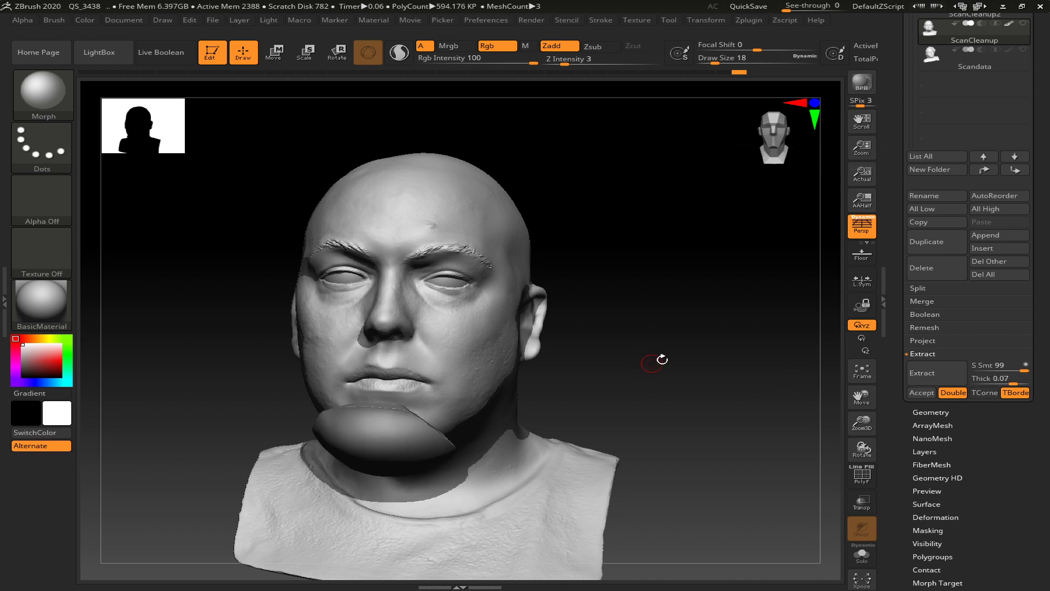
{"action": "left_click", "coordinate": [910, 393]}
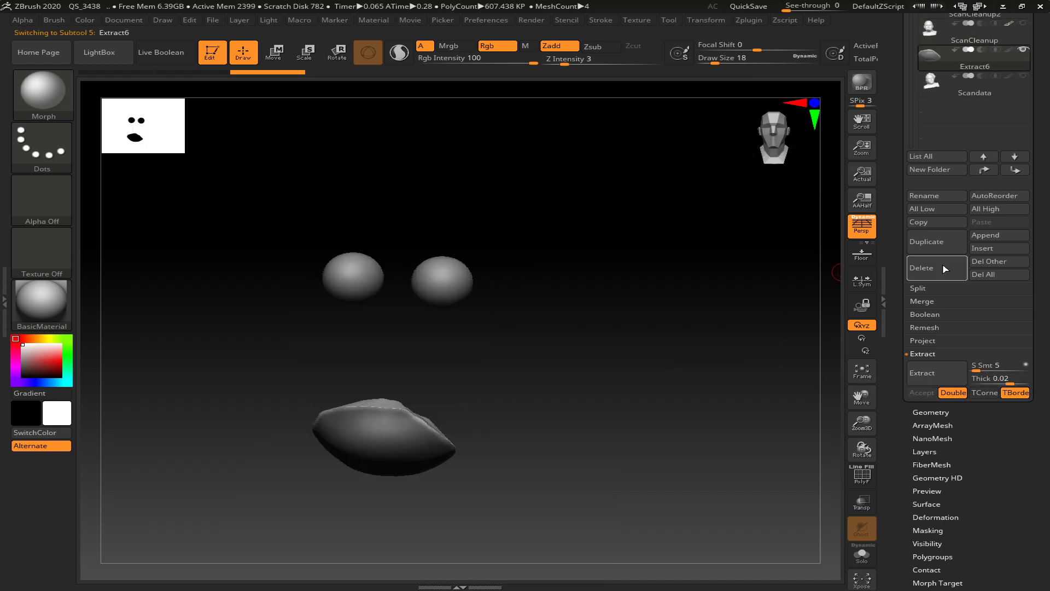
Show the ScanCleanup head together with the extracted chin piece and dismiss the Morph brush note
{"action": "left_click_drag", "start_coordinate": [1046, 124], "coordinate": [1045, 56]}
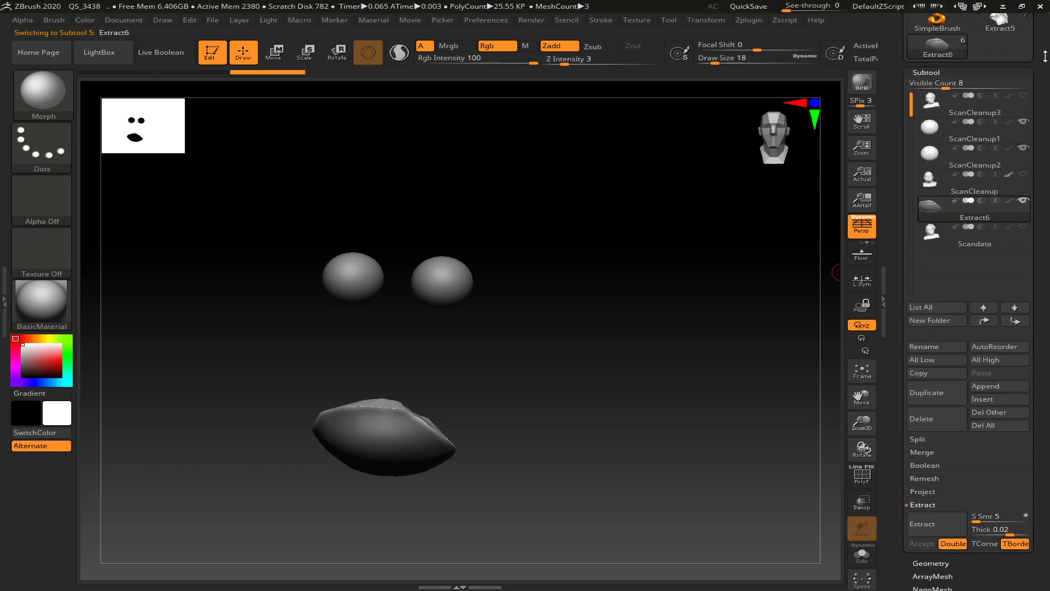
{"action": "left_click", "coordinate": [1023, 174]}
{"action": "mouse_move", "coordinate": [687, 352]}
{"action": "left_mouse_down"}
{"action": "mouse_move", "coordinate": [641, 354]}
{"action": "mouse_move", "coordinate": [626, 371]}
{"action": "left_mouse_up"}
{"action": "left_click", "coordinate": [611, 387]}
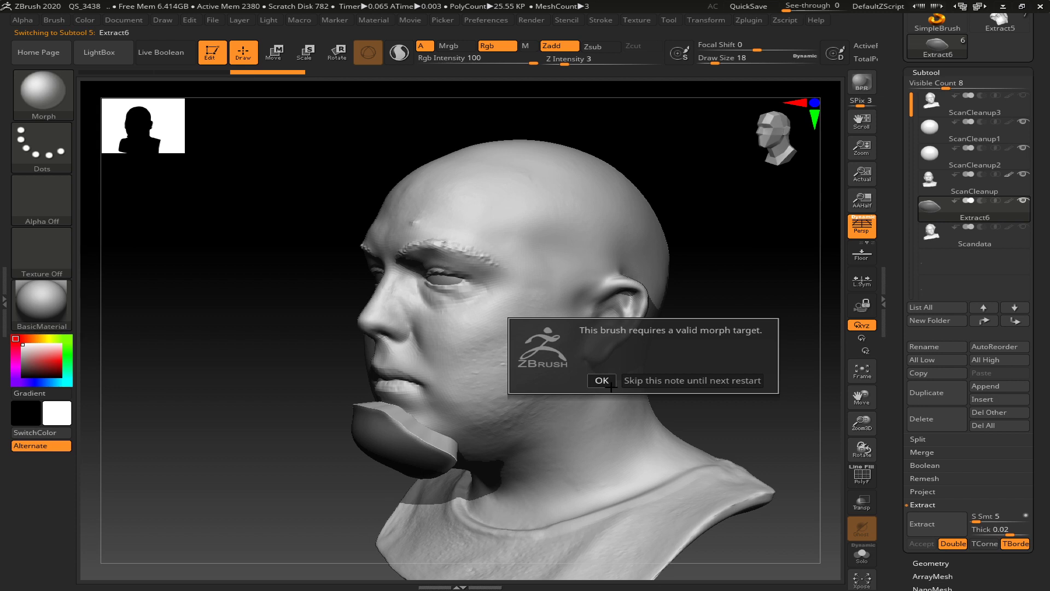
{"action": "left_click", "coordinate": [639, 382]}
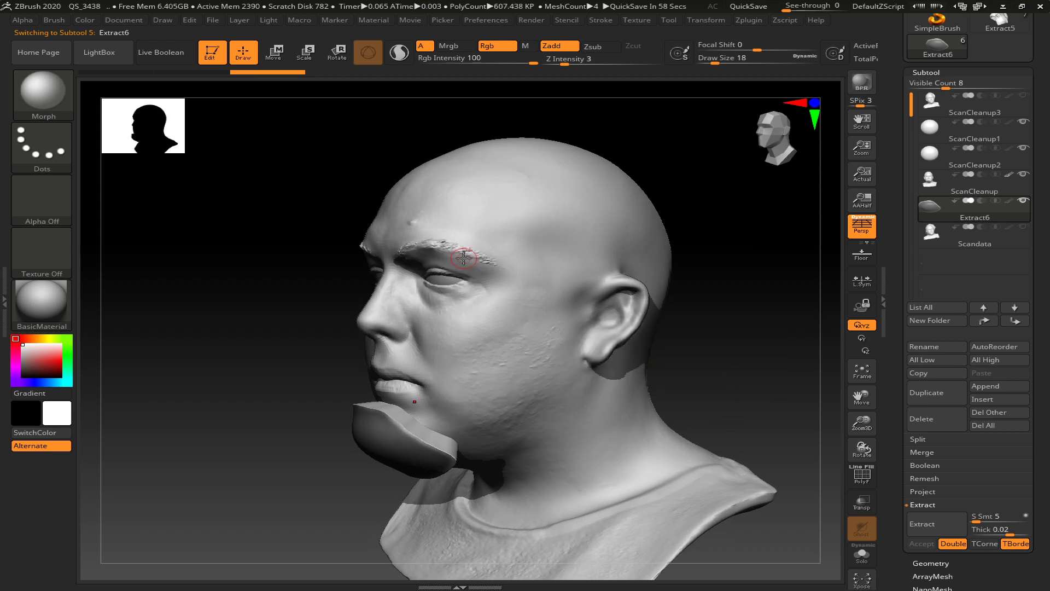
Choose the ClayBuildup brush, turn on Sculptris Pro, and clear the mask from the chin piece
{"action": "key", "text": "b"}
{"action": "key", "text": "c"}
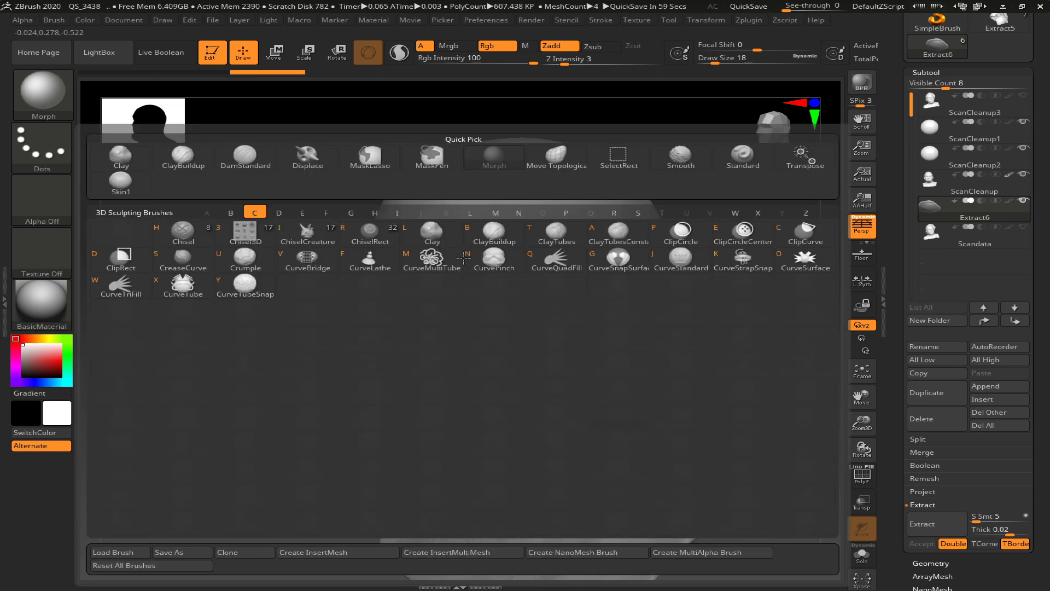
{"action": "key", "text": "b"}
{"action": "mouse_move", "coordinate": [332, 390]}
{"action": "left_mouse_down"}
{"action": "mouse_move", "coordinate": [301, 379]}
{"action": "mouse_move", "coordinate": [383, 385]}
{"action": "mouse_move", "coordinate": [327, 389]}
{"action": "mouse_move", "coordinate": [358, 404]}
{"action": "left_mouse_up"}
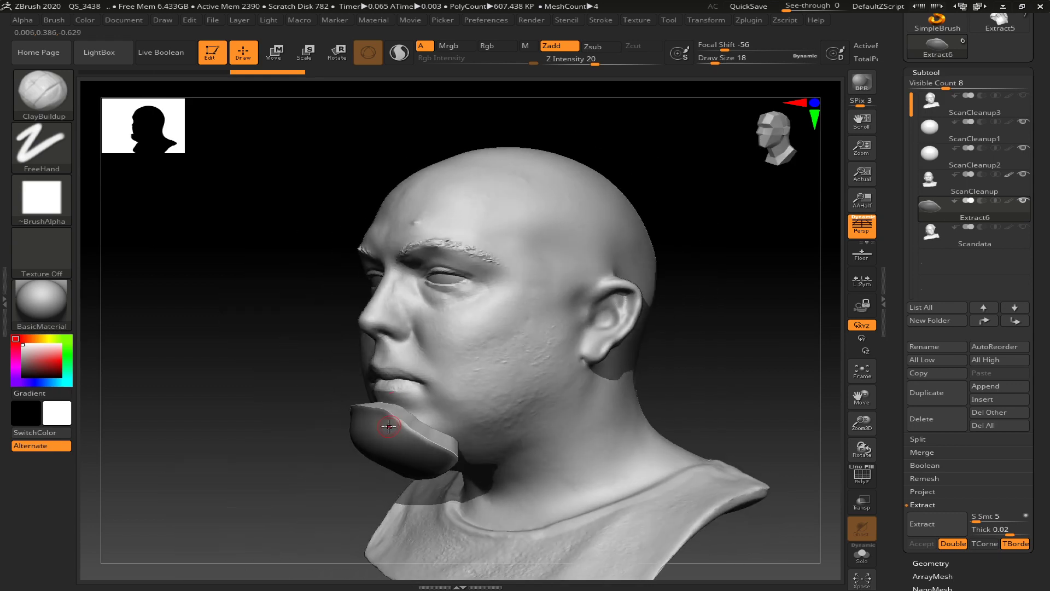
{"action": "left_click", "coordinate": [399, 52]}
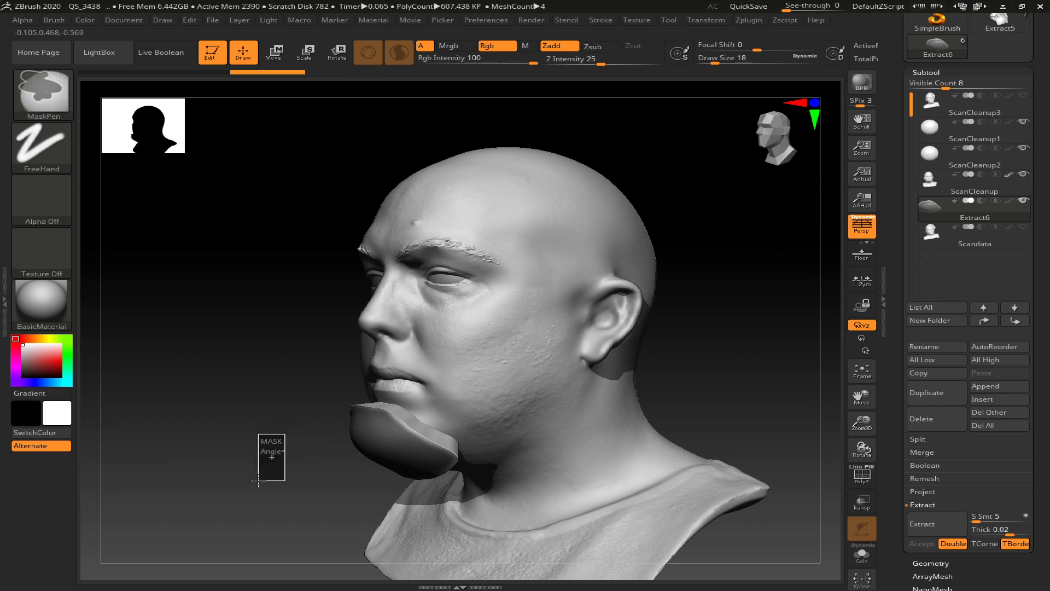
{"action": "mouse_move", "coordinate": [314, 469]}
{"action": "left_mouse_down"}
{"action": "mouse_move", "coordinate": [272, 450]}
{"action": "mouse_move", "coordinate": [395, 476]}
{"action": "left_mouse_up"}
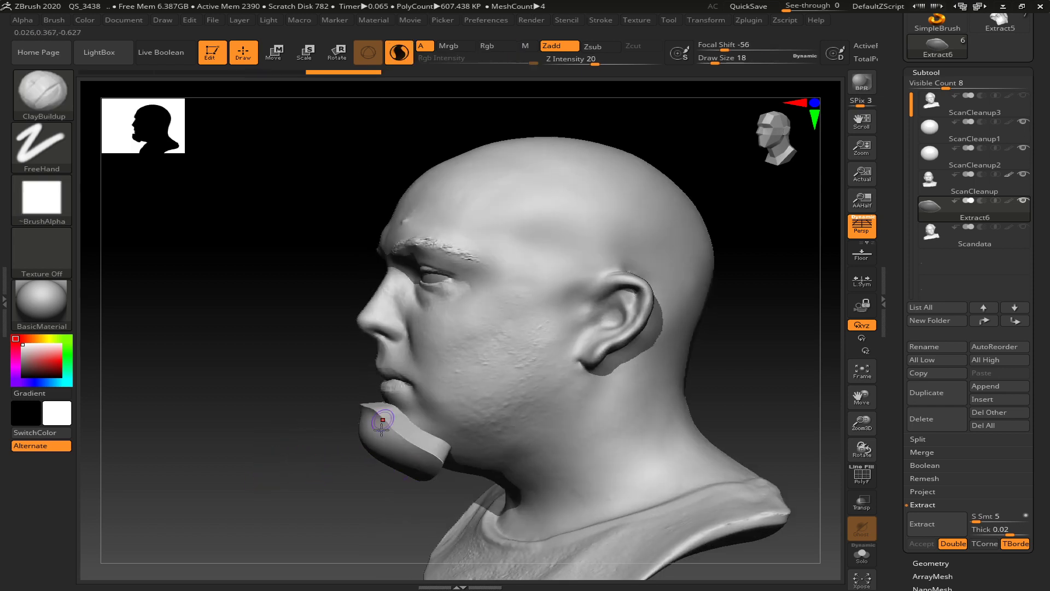
Set the draw size to 62, then build up and smooth the front and side edges of the chin piece
{"action": "key", "text": "s"}
{"action": "left_click_drag", "start_coordinate": [382, 432], "coordinate": [421, 429]}
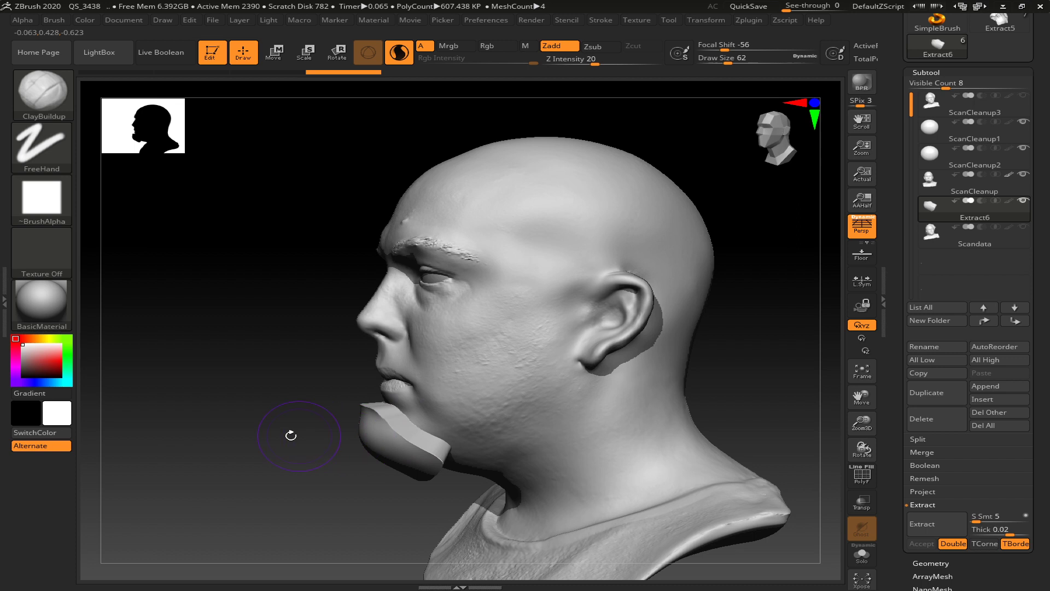
{"action": "mouse_move", "coordinate": [288, 433]}
{"action": "left_mouse_down"}
{"action": "mouse_move", "coordinate": [375, 425]}
{"action": "mouse_move", "coordinate": [363, 427]}
{"action": "mouse_move", "coordinate": [401, 446]}
{"action": "left_mouse_up"}
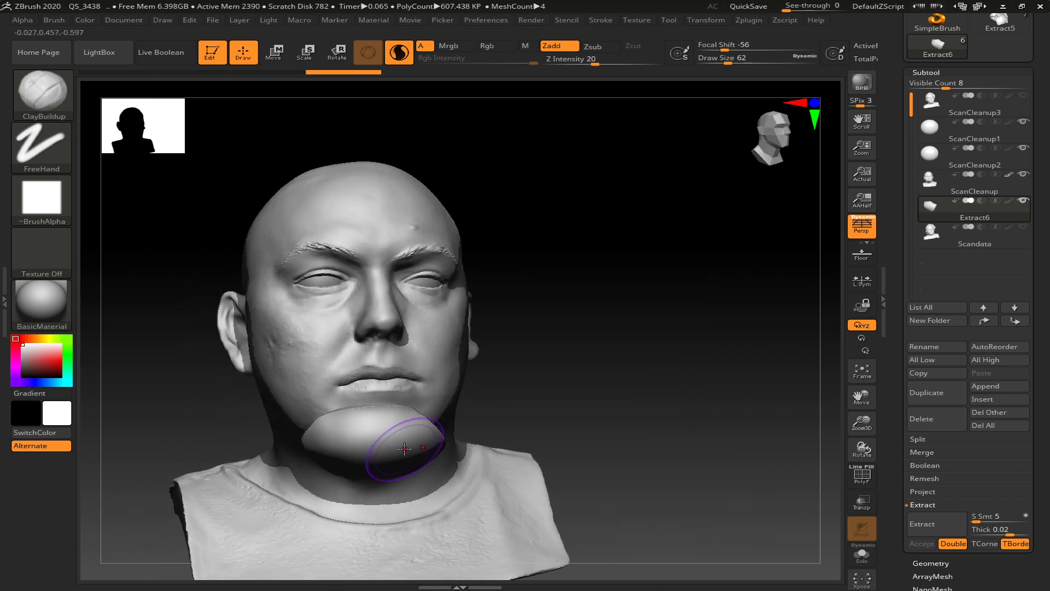
{"action": "left_click_drag", "start_coordinate": [497, 436], "coordinate": [533, 424]}
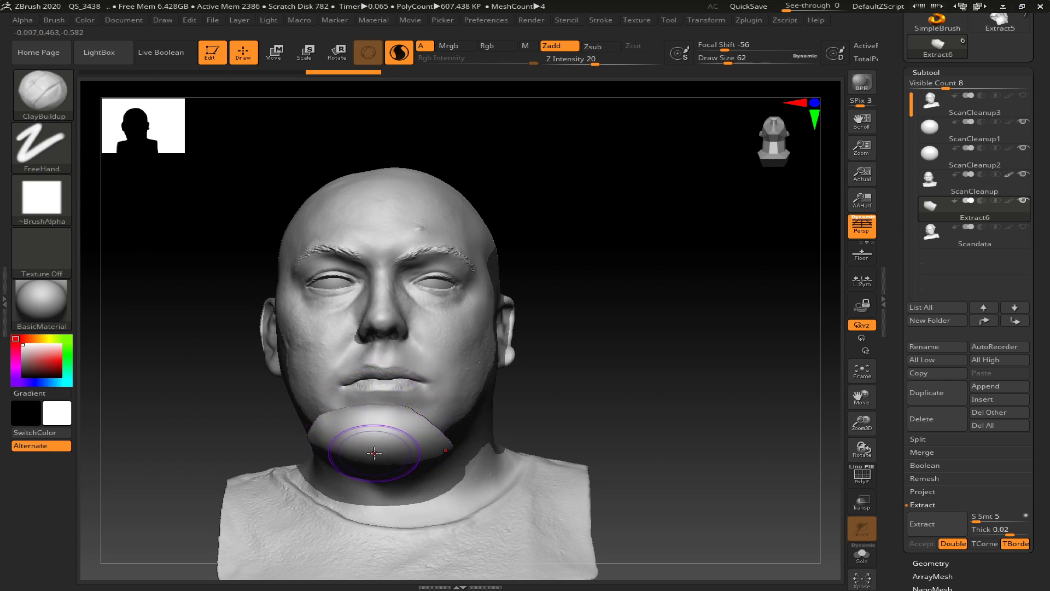
{"action": "key", "text": "shift"}
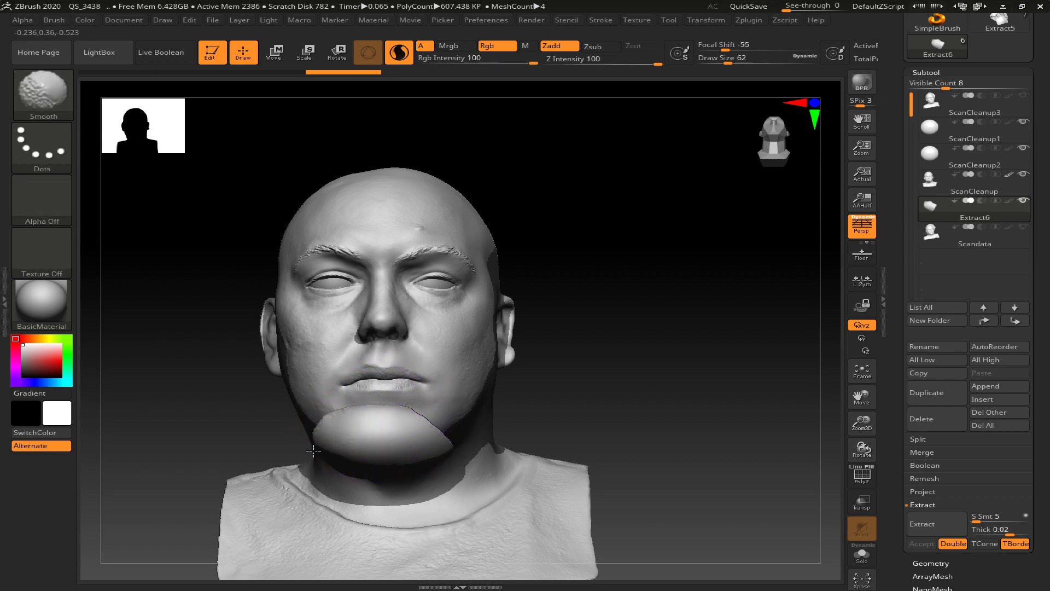
{"action": "mouse_move", "coordinate": [618, 424]}
{"action": "left_mouse_down"}
{"action": "mouse_move", "coordinate": [541, 422]}
{"action": "mouse_move", "coordinate": [352, 452]}
{"action": "mouse_move", "coordinate": [309, 432]}
{"action": "mouse_move", "coordinate": [353, 459]}
{"action": "mouse_move", "coordinate": [344, 473]}
{"action": "mouse_move", "coordinate": [312, 472]}
{"action": "mouse_move", "coordinate": [361, 481]}
{"action": "mouse_move", "coordinate": [272, 444]}
{"action": "left_mouse_up"}
{"action": "left_click_drag", "start_coordinate": [146, 452], "coordinate": [150, 436], "text": "shift"}
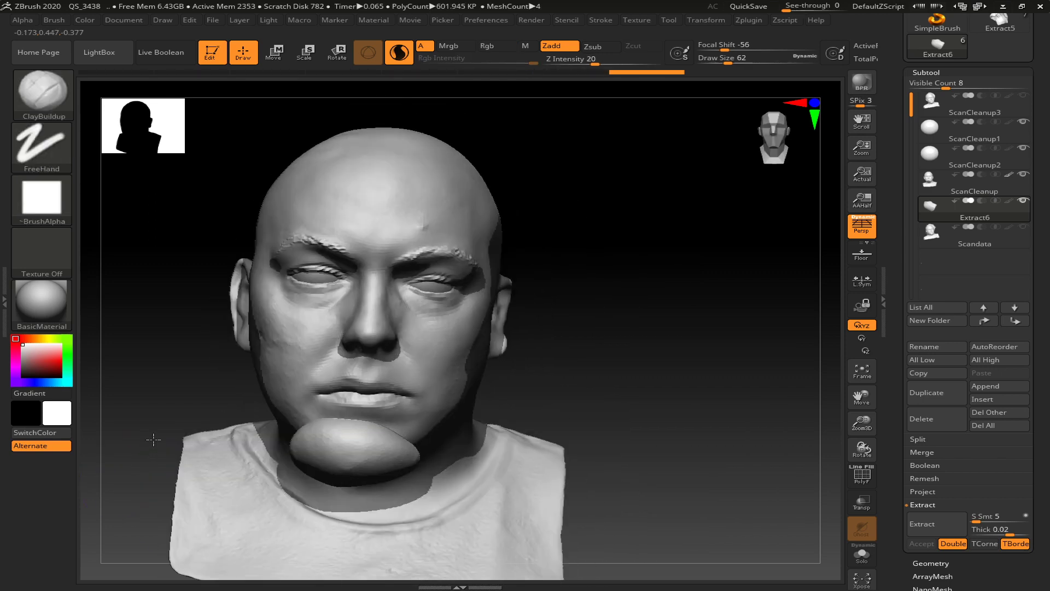
{"action": "left_click_drag", "start_coordinate": [298, 446], "coordinate": [310, 425], "text": "shift"}
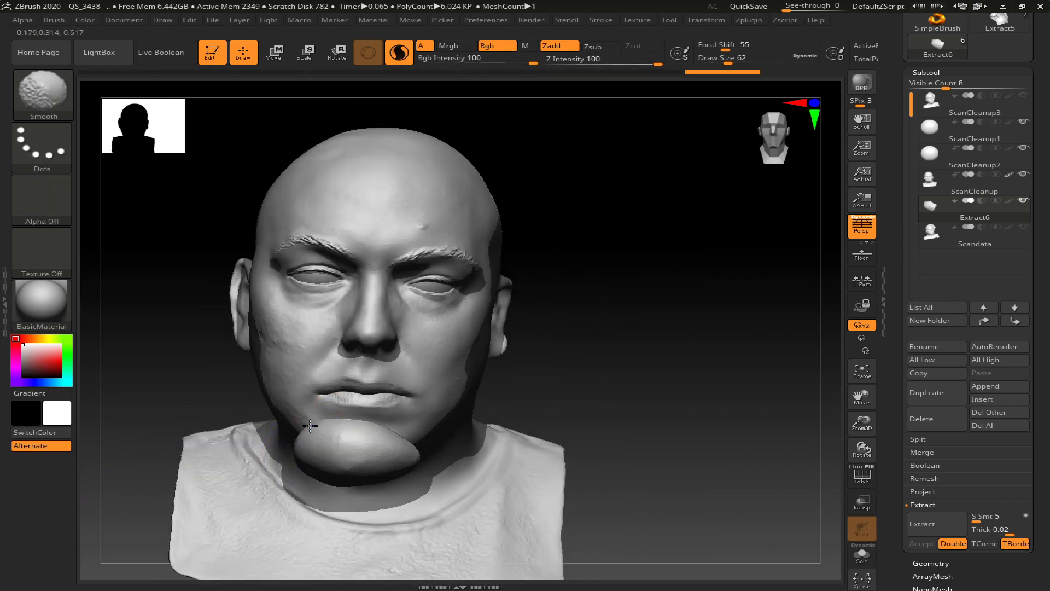
{"action": "left_click_drag", "start_coordinate": [432, 492], "coordinate": [370, 470]}
{"action": "mouse_move", "coordinate": [229, 485]}
{"action": "left_mouse_down"}
{"action": "mouse_move", "coordinate": [316, 438]}
{"action": "mouse_move", "coordinate": [305, 441]}
{"action": "left_mouse_up"}
Show the Scandata subtool and build up and smooth the chin piece against the scanned chin
{"action": "left_click_drag", "start_coordinate": [581, 425], "coordinate": [592, 358]}
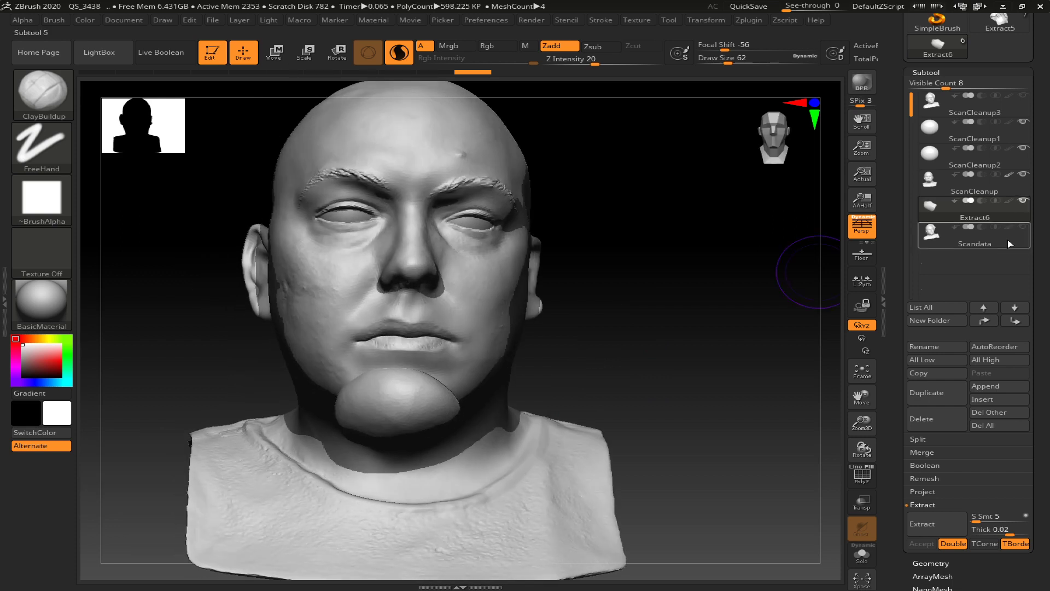
{"action": "left_click", "coordinate": [1022, 228]}
{"action": "left_click_drag", "start_coordinate": [693, 377], "coordinate": [658, 375]}
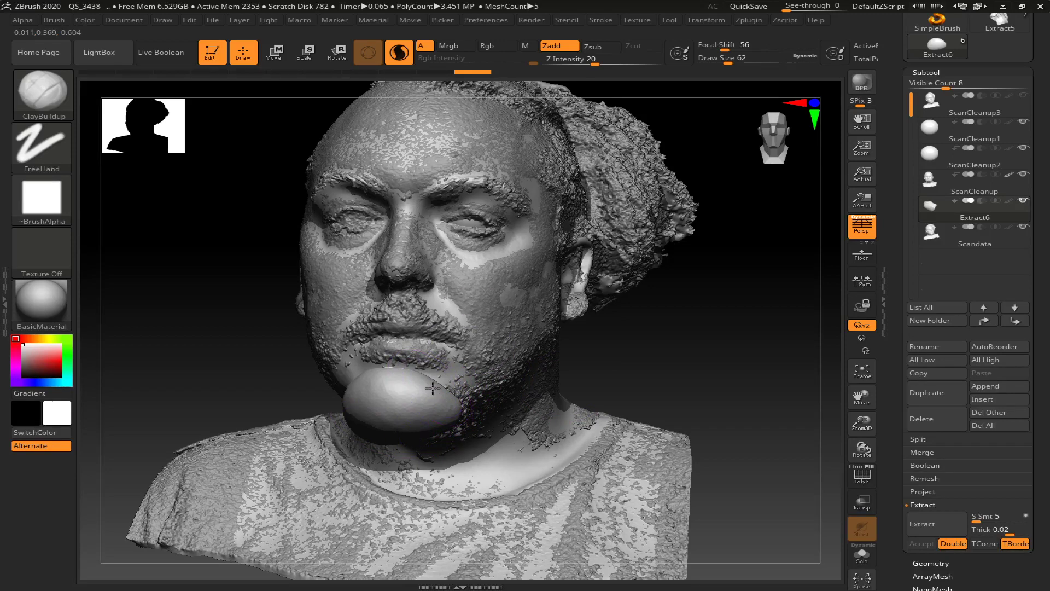
{"action": "mouse_move", "coordinate": [262, 398]}
{"action": "left_mouse_down", "text": "shift"}
{"action": "mouse_move", "coordinate": [403, 399]}
{"action": "mouse_move", "coordinate": [411, 416]}
{"action": "left_mouse_up", "text": "shift"}
{"action": "mouse_move", "coordinate": [252, 362]}
{"action": "left_mouse_down"}
{"action": "mouse_move", "coordinate": [343, 407]}
{"action": "mouse_move", "coordinate": [393, 397]}
{"action": "left_mouse_up"}
{"action": "key", "text": "shift"}
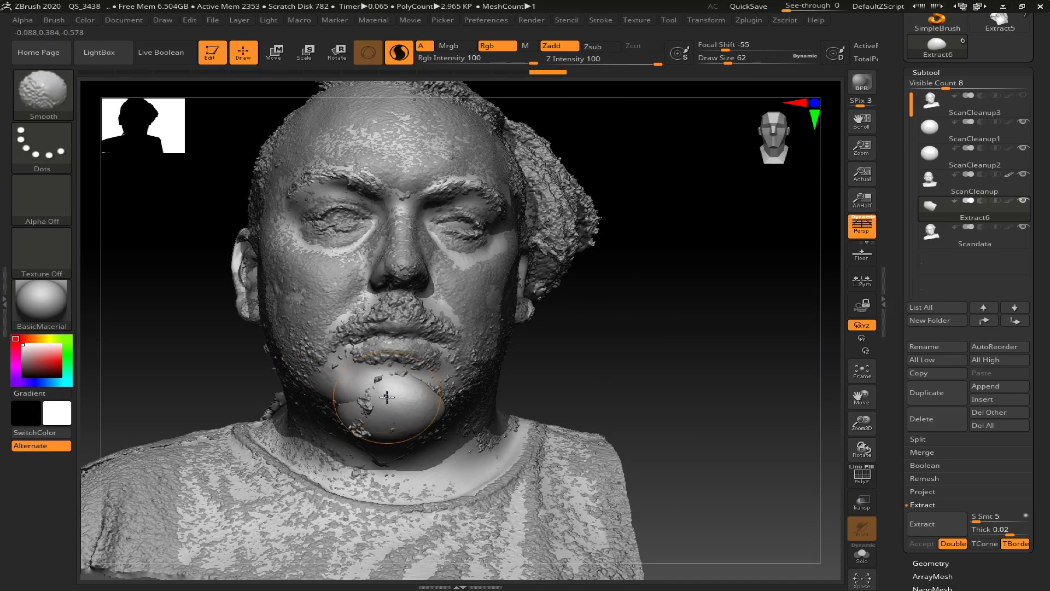
{"action": "left_click_drag", "start_coordinate": [598, 351], "coordinate": [547, 361]}
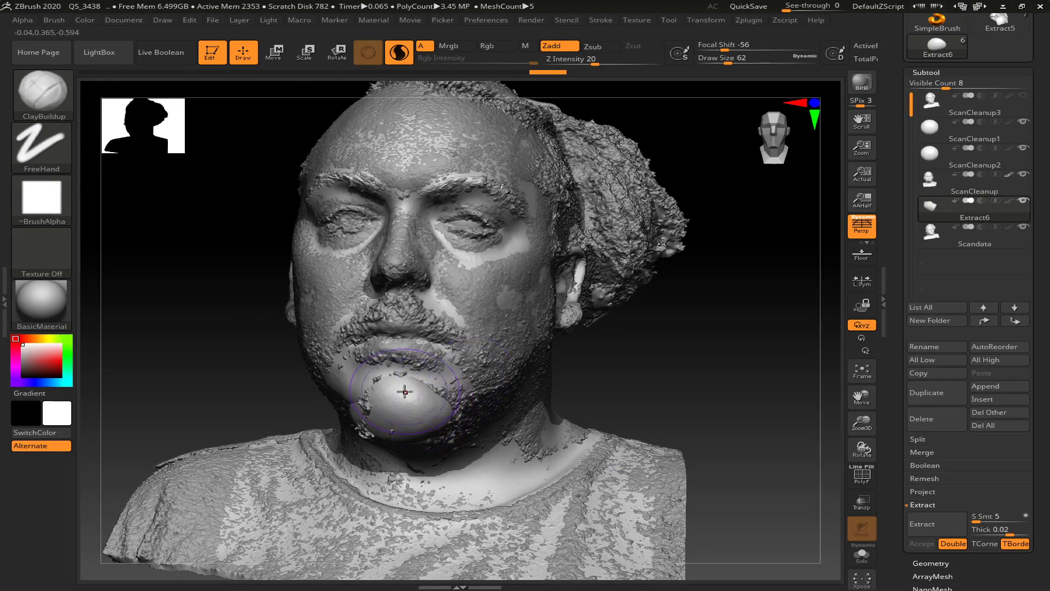
Turn on transparency and reshape the chin piece's outline to fit the scan with the Move Topological brush
{"action": "left_click", "coordinate": [860, 506]}
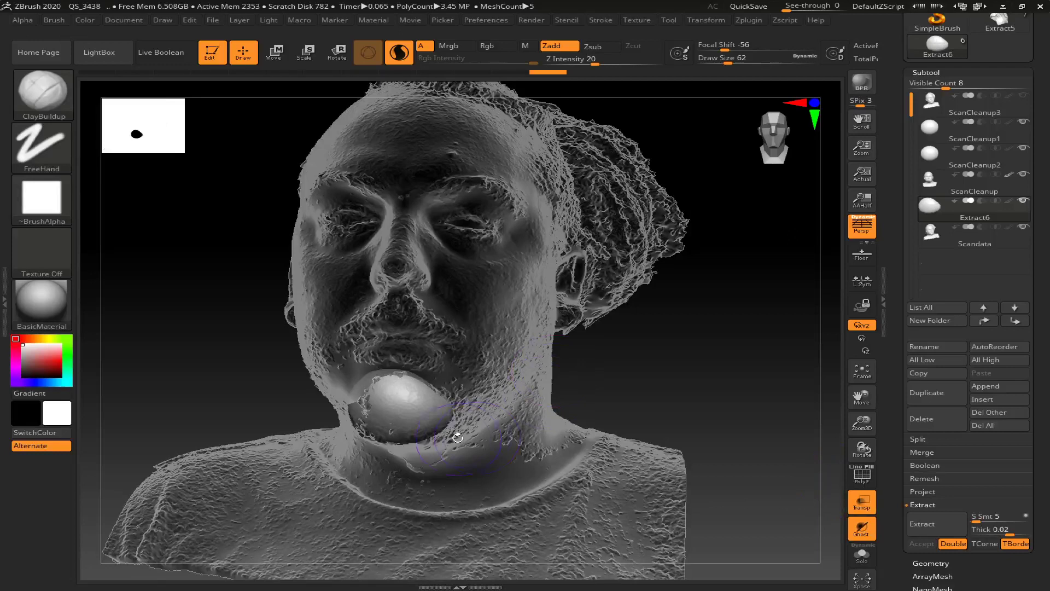
{"action": "mouse_move", "coordinate": [610, 357]}
{"action": "left_mouse_down"}
{"action": "mouse_move", "coordinate": [600, 340]}
{"action": "mouse_move", "coordinate": [581, 349]}
{"action": "left_mouse_up"}
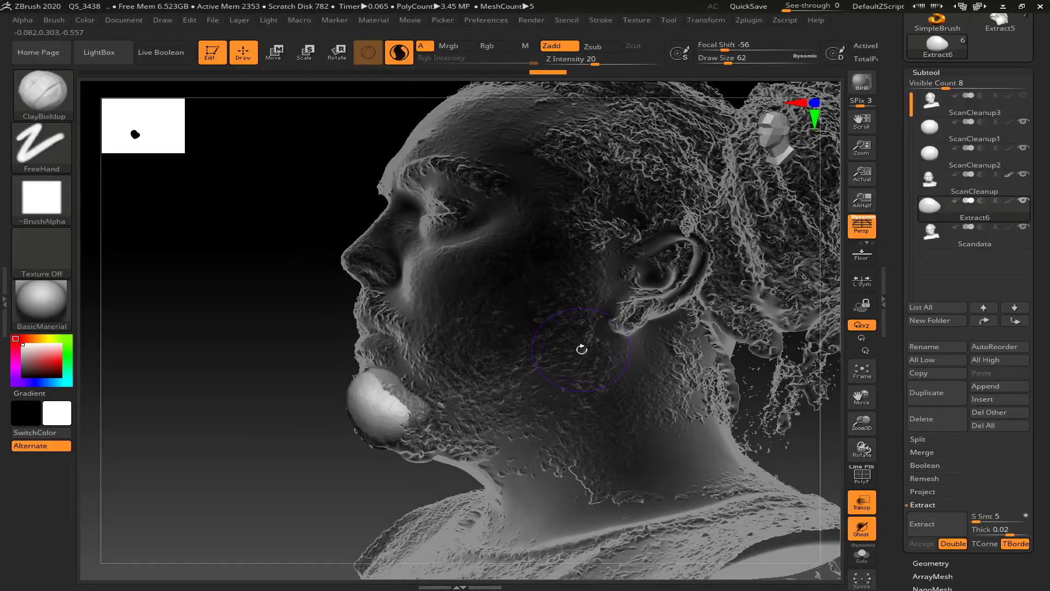
{"action": "key", "text": "b"}
{"action": "key", "text": "m"}
{"action": "key", "text": "t"}
{"action": "left_click_drag", "start_coordinate": [261, 380], "coordinate": [457, 424]}
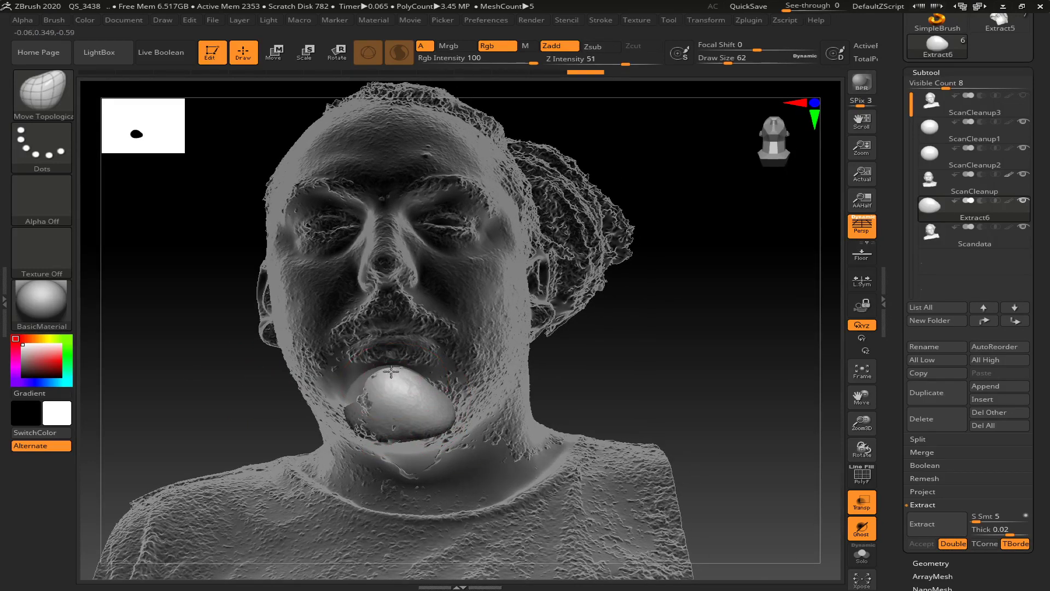
{"action": "mouse_move", "coordinate": [391, 372]}
{"action": "left_mouse_down"}
{"action": "mouse_move", "coordinate": [331, 407]}
{"action": "mouse_move", "coordinate": [340, 440]}
{"action": "mouse_move", "coordinate": [409, 437]}
{"action": "mouse_move", "coordinate": [372, 384]}
{"action": "left_mouse_up"}
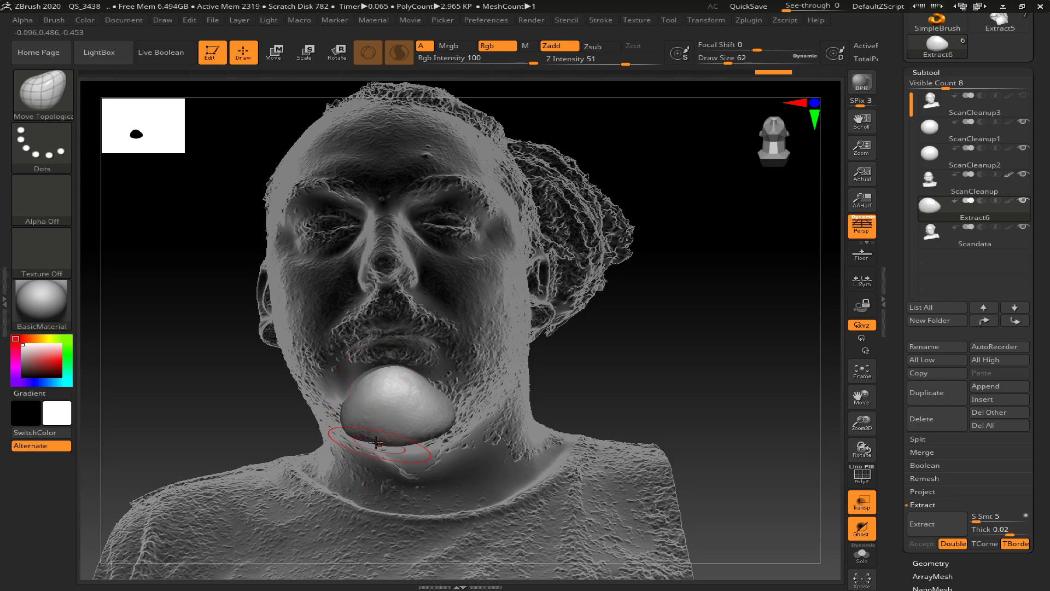
{"action": "key", "text": "ctrl+z"}
{"action": "mouse_move", "coordinate": [404, 436]}
{"action": "left_mouse_down"}
{"action": "mouse_move", "coordinate": [422, 439]}
{"action": "mouse_move", "coordinate": [369, 433]}
{"action": "mouse_move", "coordinate": [405, 432]}
{"action": "left_mouse_up"}
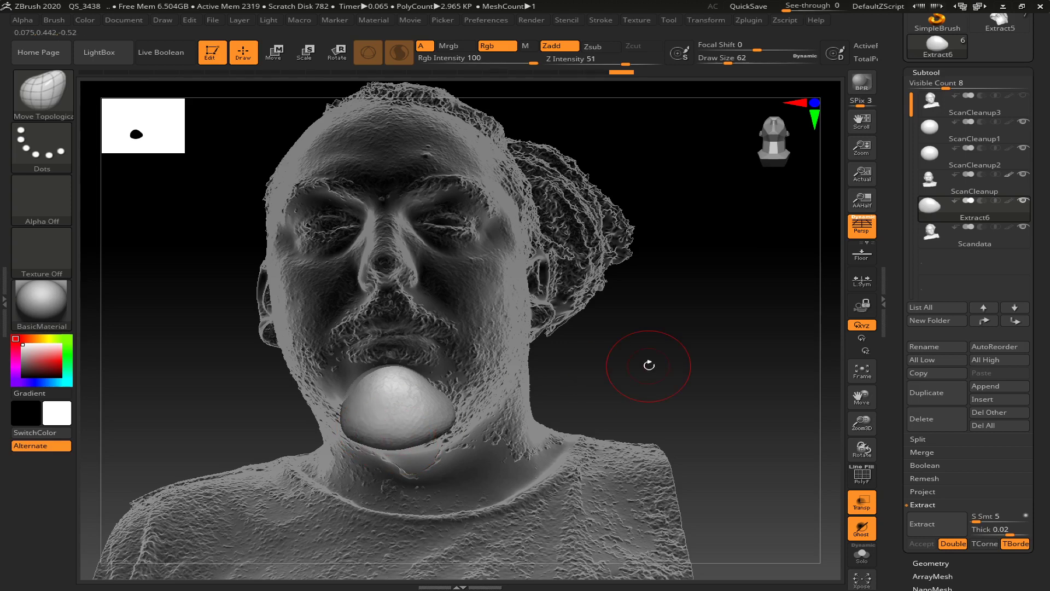
Turn off transparency and adjust the underside of the chin piece in profile against the scan
{"action": "left_click", "coordinate": [861, 502]}
{"action": "left_click_drag", "start_coordinate": [798, 492], "coordinate": [441, 481]}
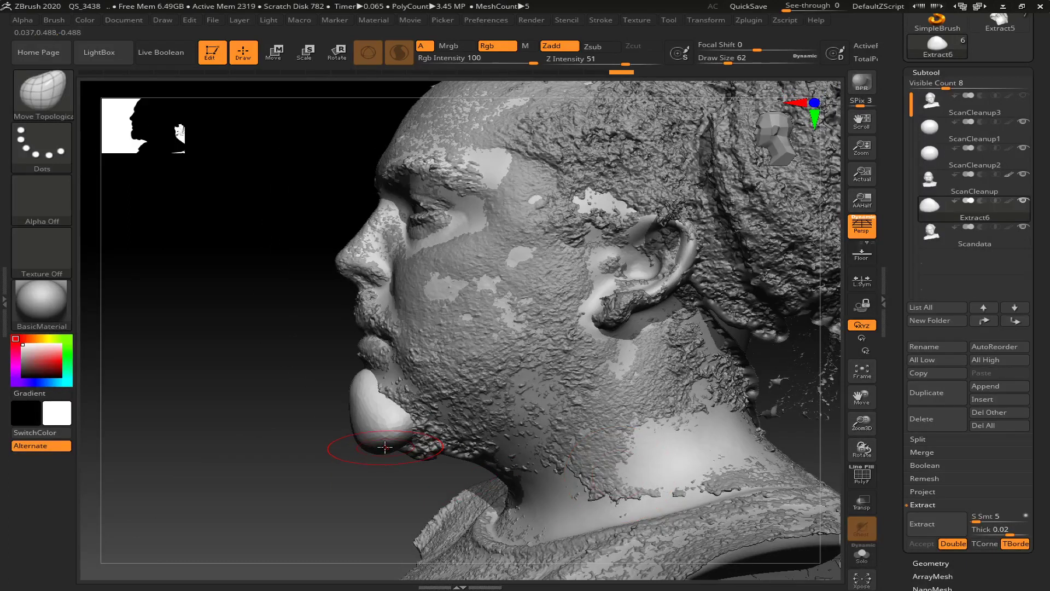
{"action": "mouse_move", "coordinate": [397, 451]}
{"action": "left_mouse_down"}
{"action": "mouse_move", "coordinate": [385, 432]}
{"action": "mouse_move", "coordinate": [366, 457]}
{"action": "mouse_move", "coordinate": [361, 448]}
{"action": "mouse_move", "coordinate": [385, 458]}
{"action": "left_mouse_up"}
{"action": "left_click_drag", "start_coordinate": [277, 446], "coordinate": [635, 398]}
{"action": "left_click_drag", "start_coordinate": [667, 345], "coordinate": [672, 372]}
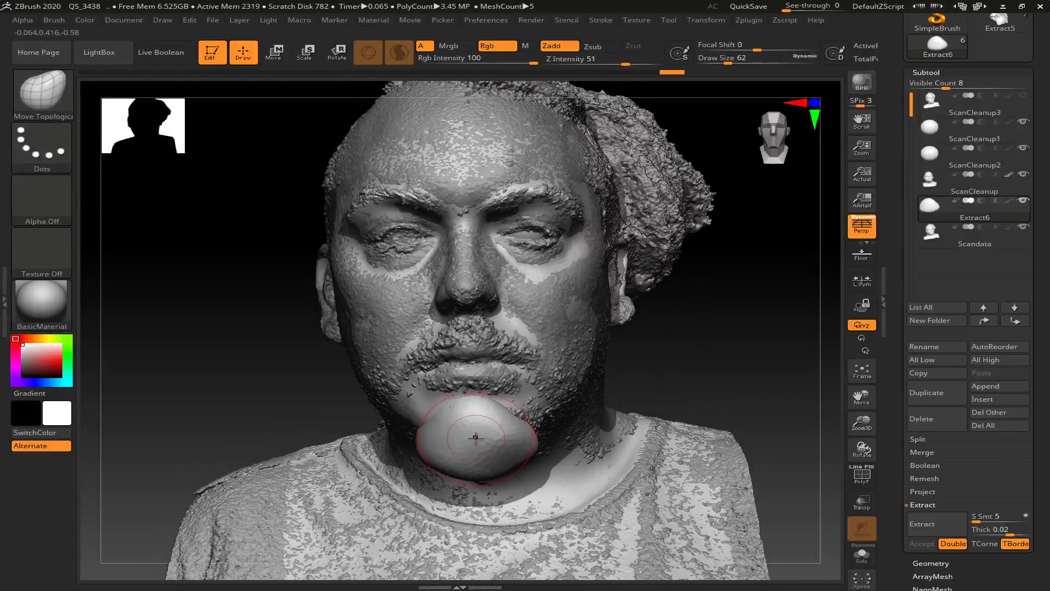
Switch back to the ClayBuildup brush and reduce its draw size to 23 for finer strokes on the chin piece
{"action": "key", "text": "b"}
{"action": "key", "text": "c"}
{"action": "key", "text": "b"}
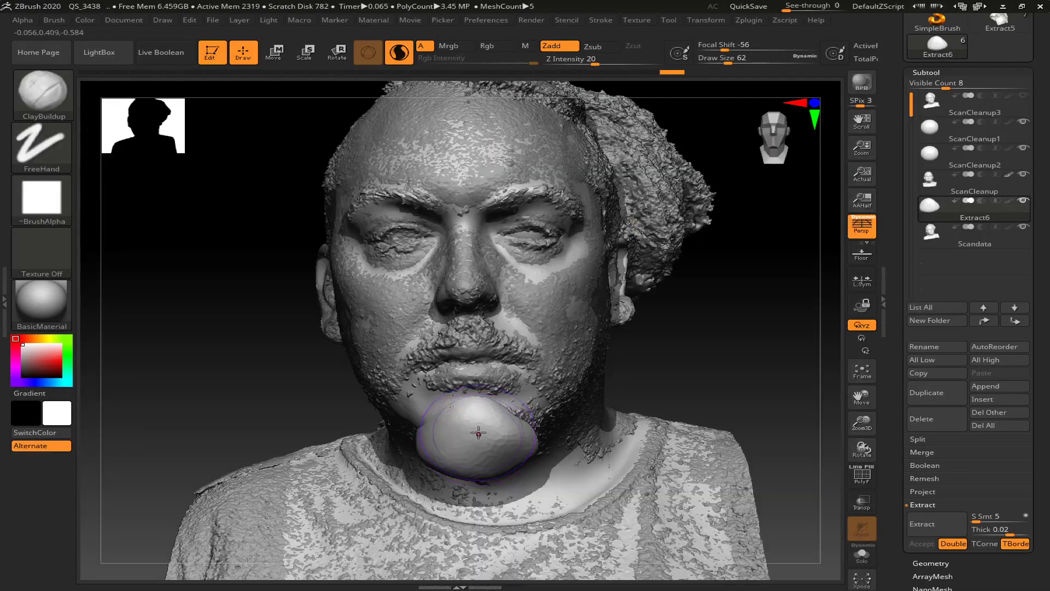
{"action": "left_click", "coordinate": [469, 436]}
{"action": "left_click", "coordinate": [600, 20]}
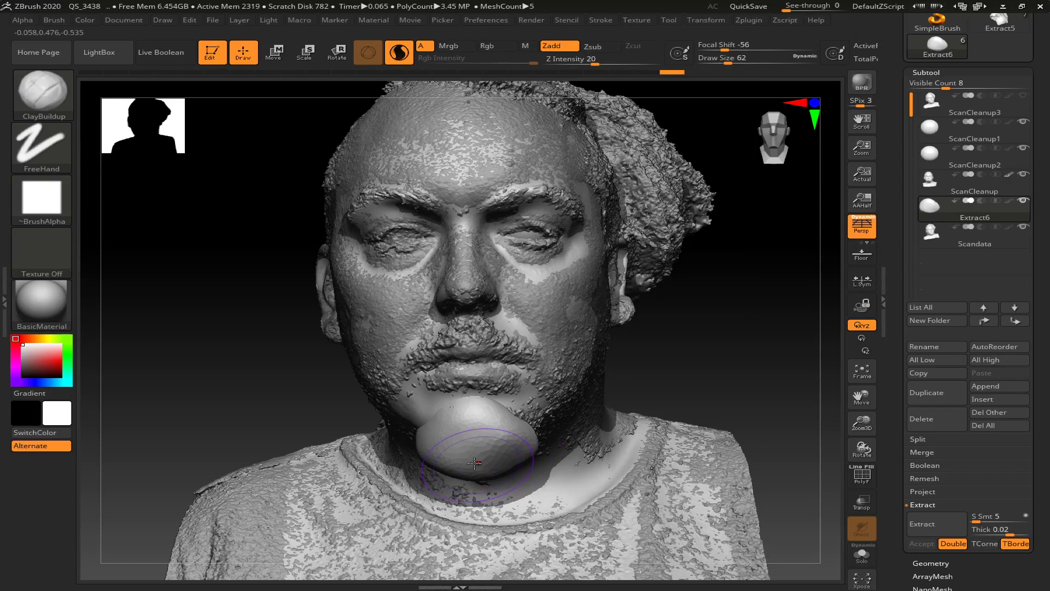
{"action": "key", "text": "s"}
{"action": "left_click_drag", "start_coordinate": [471, 458], "coordinate": [465, 458]}
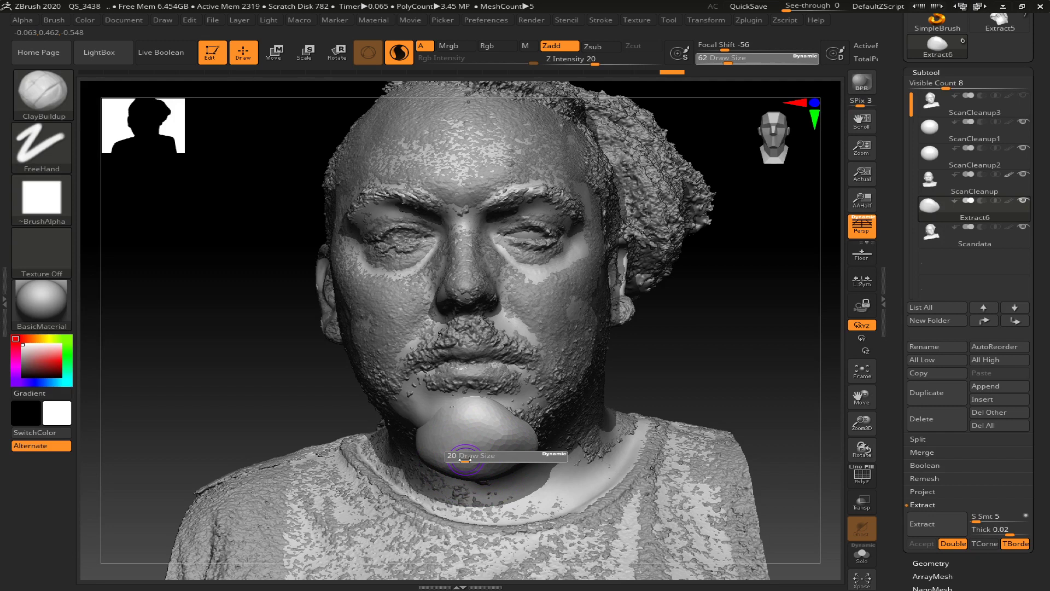
Display the chin piece's wireframe, sculpt a vertical ClayBuildup stroke down its front, and hide the wireframe again
{"action": "key", "text": "shift+f"}
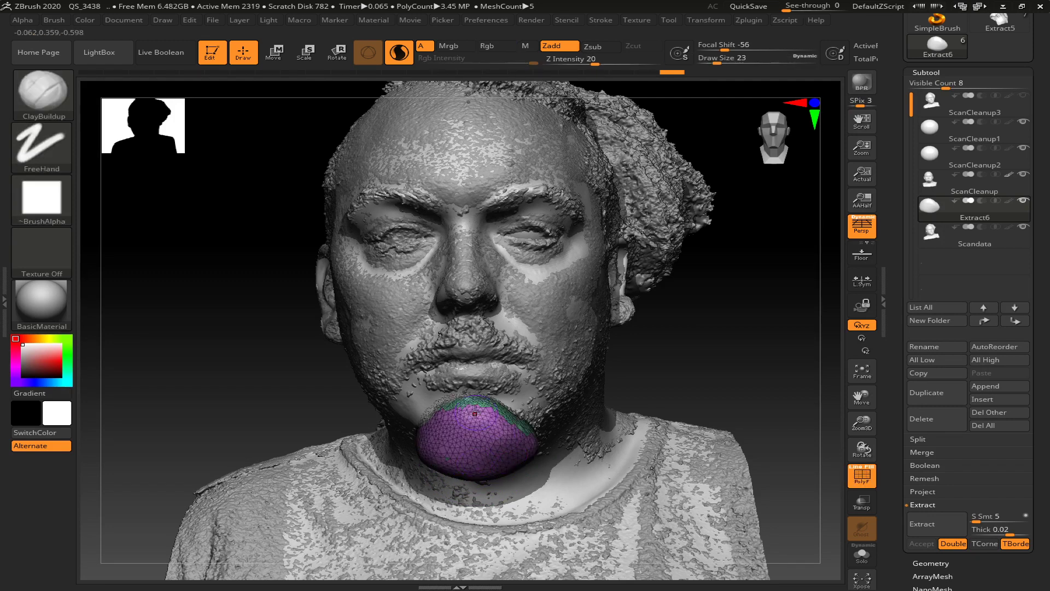
{"action": "left_click_drag", "start_coordinate": [494, 415], "coordinate": [517, 484]}
{"action": "key", "text": "shift+f"}
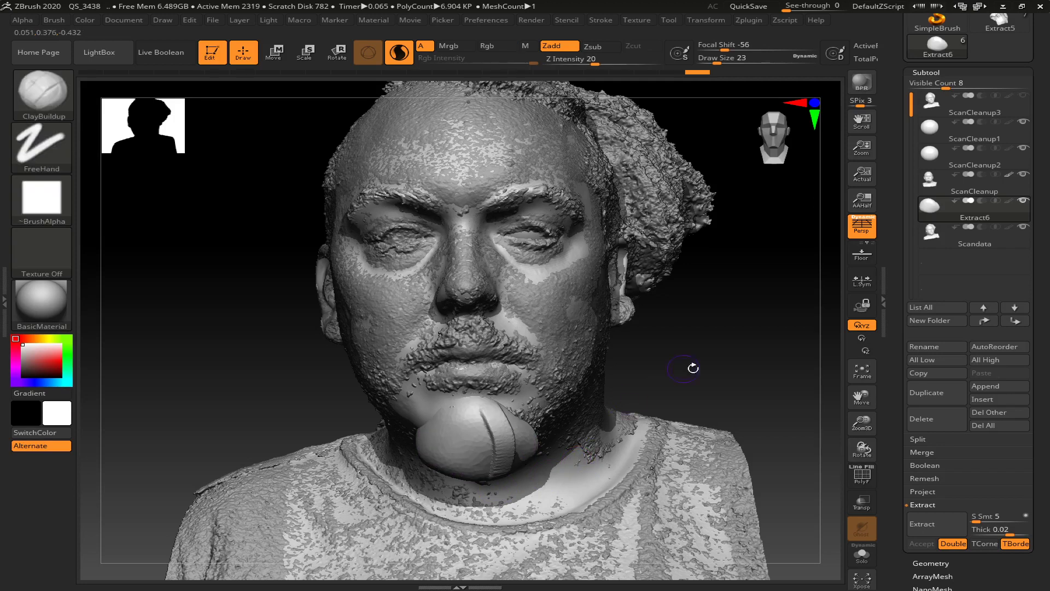
{"action": "mouse_move", "coordinate": [702, 369]}
{"action": "left_mouse_down"}
{"action": "mouse_move", "coordinate": [698, 359]}
{"action": "mouse_move", "coordinate": [704, 365]}
{"action": "left_mouse_up"}
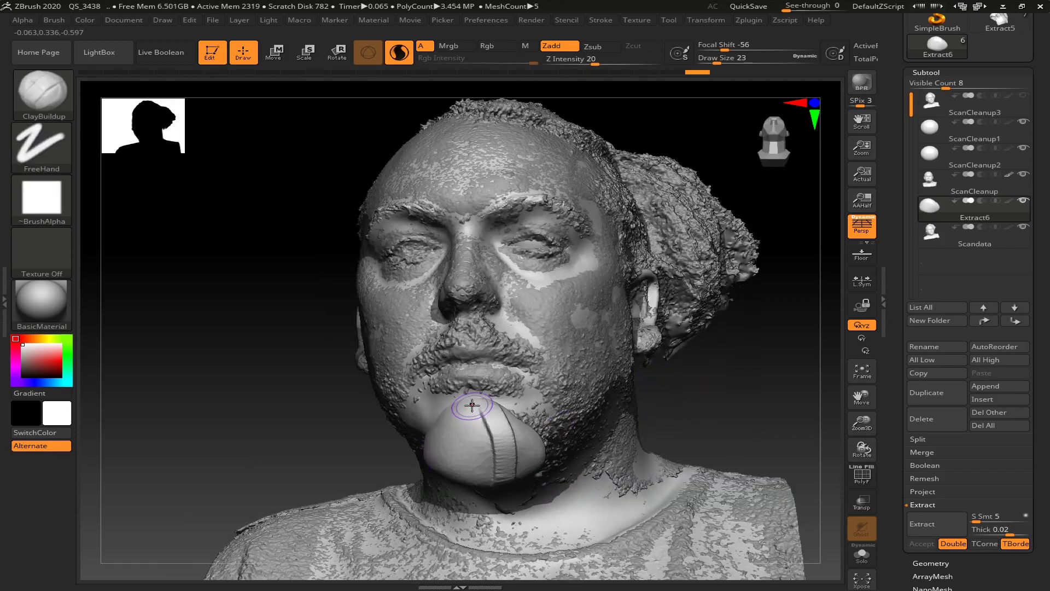
Sculpt flowing vertical ClayBuildup strands down the front and both sides of the chin piece
{"action": "left_click_drag", "start_coordinate": [472, 410], "coordinate": [498, 487]}
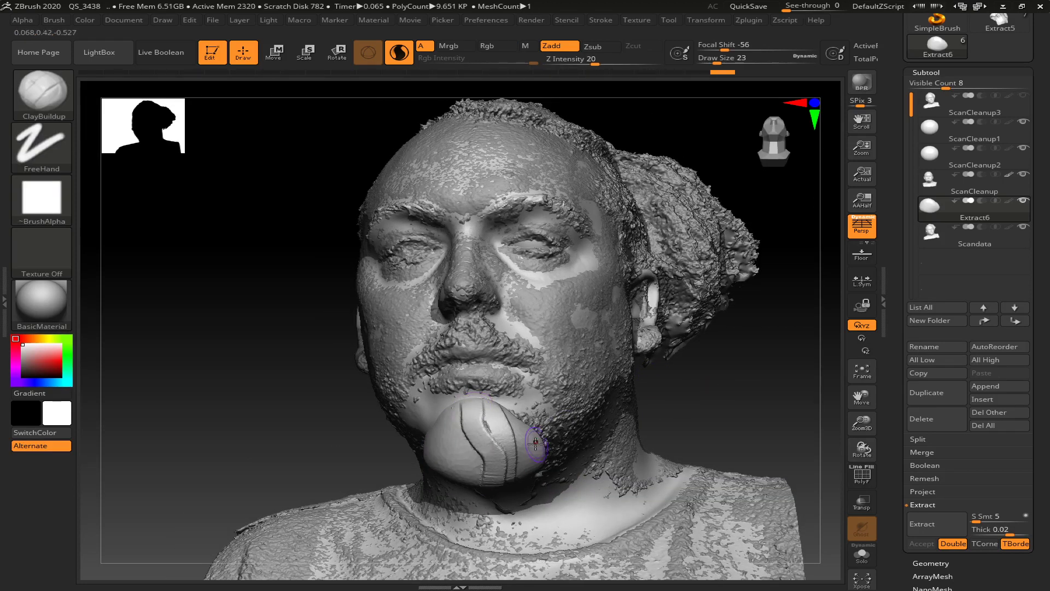
{"action": "left_click_drag", "start_coordinate": [719, 374], "coordinate": [623, 377]}
{"action": "mouse_move", "coordinate": [474, 407]}
{"action": "left_mouse_down"}
{"action": "mouse_move", "coordinate": [497, 417]}
{"action": "mouse_move", "coordinate": [537, 486]}
{"action": "left_mouse_up"}
{"action": "mouse_move", "coordinate": [506, 445]}
{"action": "left_mouse_down"}
{"action": "mouse_move", "coordinate": [500, 429]}
{"action": "mouse_move", "coordinate": [535, 481]}
{"action": "left_mouse_up"}
{"action": "mouse_move", "coordinate": [511, 424]}
{"action": "left_mouse_down"}
{"action": "mouse_move", "coordinate": [495, 407]}
{"action": "mouse_move", "coordinate": [547, 487]}
{"action": "left_mouse_up"}
{"action": "mouse_move", "coordinate": [327, 471]}
{"action": "left_mouse_down"}
{"action": "mouse_move", "coordinate": [547, 454]}
{"action": "mouse_move", "coordinate": [726, 356]}
{"action": "mouse_move", "coordinate": [749, 399]}
{"action": "mouse_move", "coordinate": [665, 342]}
{"action": "mouse_move", "coordinate": [679, 426]}
{"action": "left_mouse_up"}
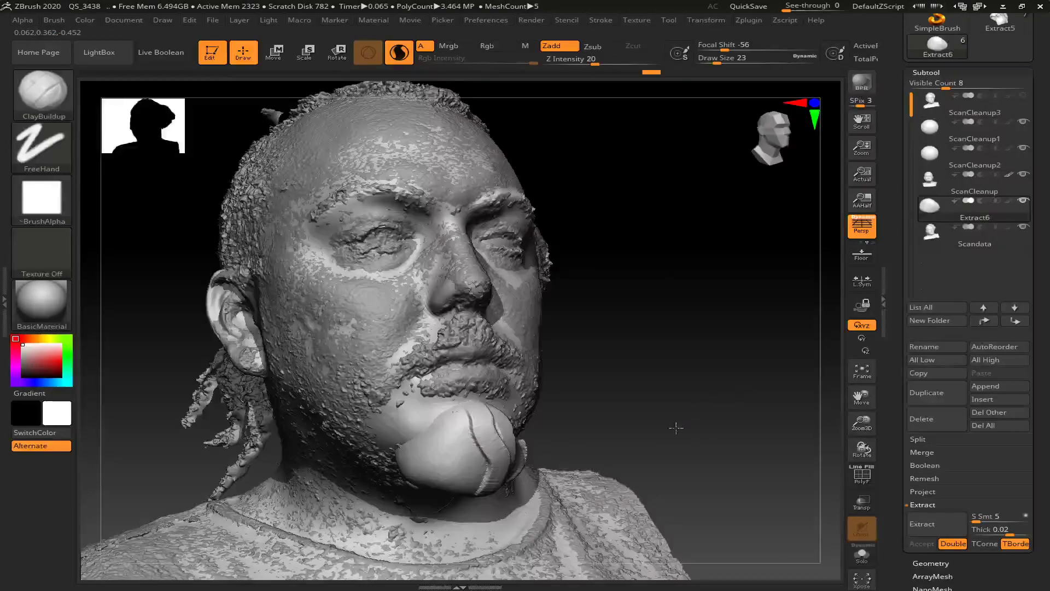
{"action": "mouse_move", "coordinate": [446, 425]}
{"action": "left_mouse_down"}
{"action": "mouse_move", "coordinate": [417, 468]}
{"action": "mouse_move", "coordinate": [408, 457]}
{"action": "mouse_move", "coordinate": [405, 465]}
{"action": "mouse_move", "coordinate": [452, 423]}
{"action": "left_mouse_up"}
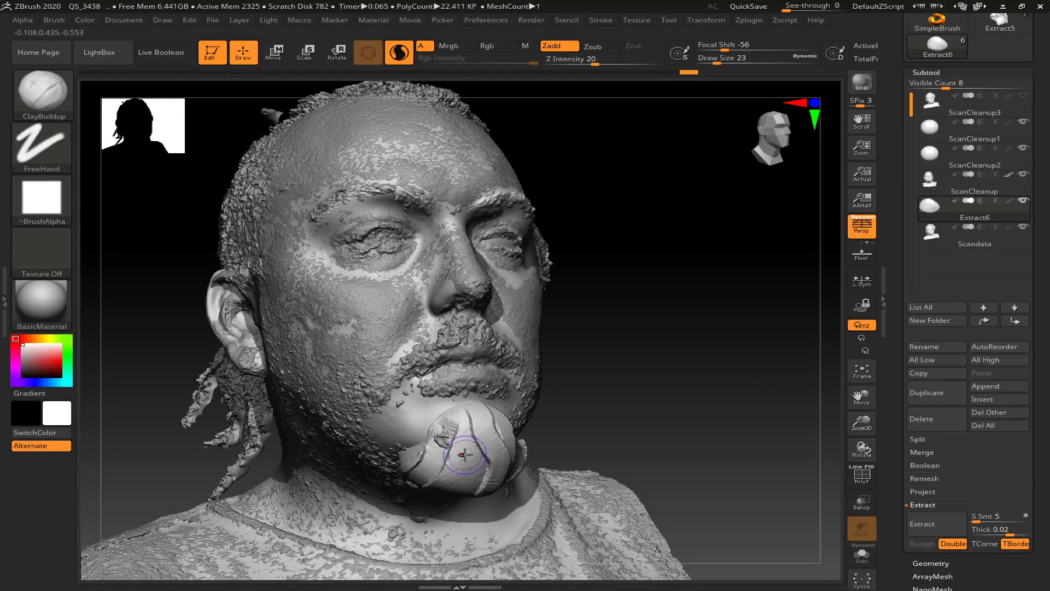
Set the draw size to 17 and add thinner ClayBuildup strands down the chin piece
{"action": "type", "text": "s17"}
{"action": "key", "text": "Return"}
{"action": "mouse_move", "coordinate": [443, 410]}
{"action": "left_mouse_down"}
{"action": "mouse_move", "coordinate": [456, 464]}
{"action": "mouse_move", "coordinate": [447, 490]}
{"action": "left_mouse_up"}
{"action": "left_click_drag", "start_coordinate": [616, 421], "coordinate": [547, 424]}
{"action": "mouse_move", "coordinate": [472, 461]}
{"action": "left_mouse_down"}
{"action": "mouse_move", "coordinate": [461, 497]}
{"action": "mouse_move", "coordinate": [459, 470]}
{"action": "left_mouse_up"}
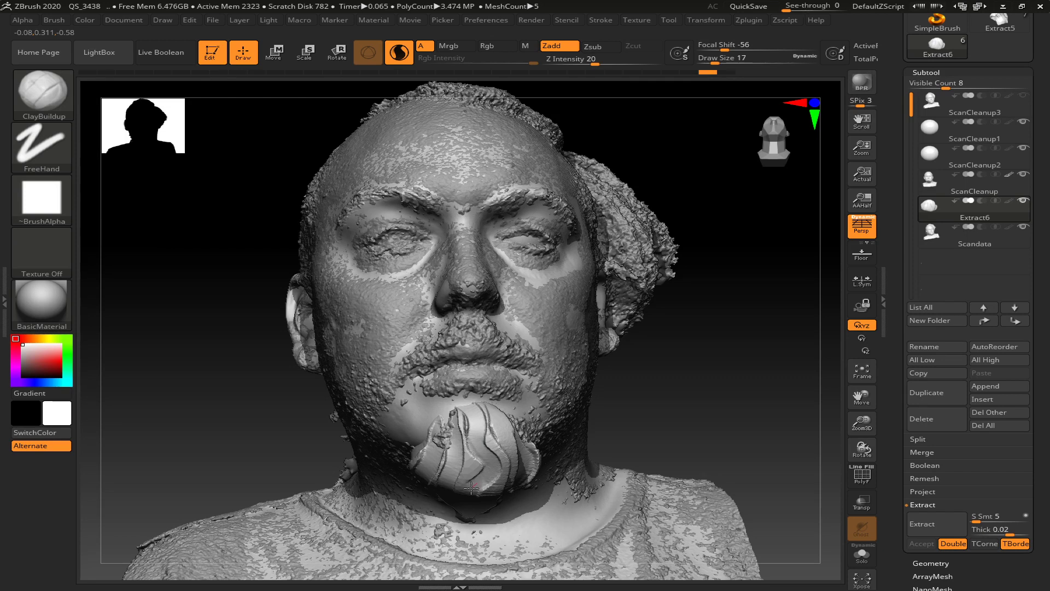
{"action": "left_click_drag", "start_coordinate": [461, 494], "coordinate": [466, 405], "text": "shift"}
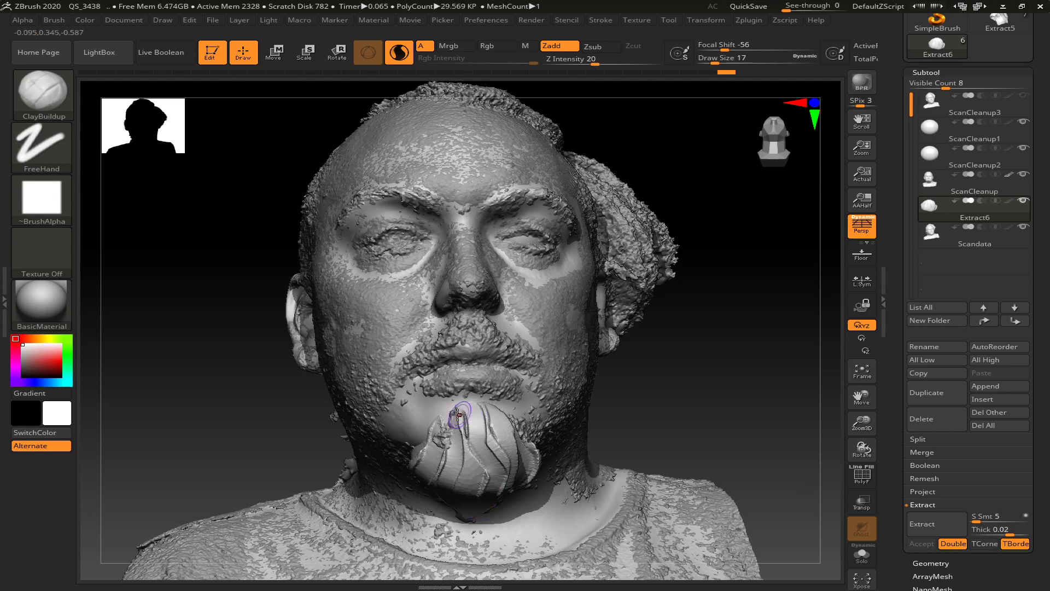
Set the draw size to 13 and fill in finer ClayBuildup strands between the existing ones
{"action": "key", "text": "s"}
{"action": "left_click_drag", "start_coordinate": [470, 434], "coordinate": [469, 435]}
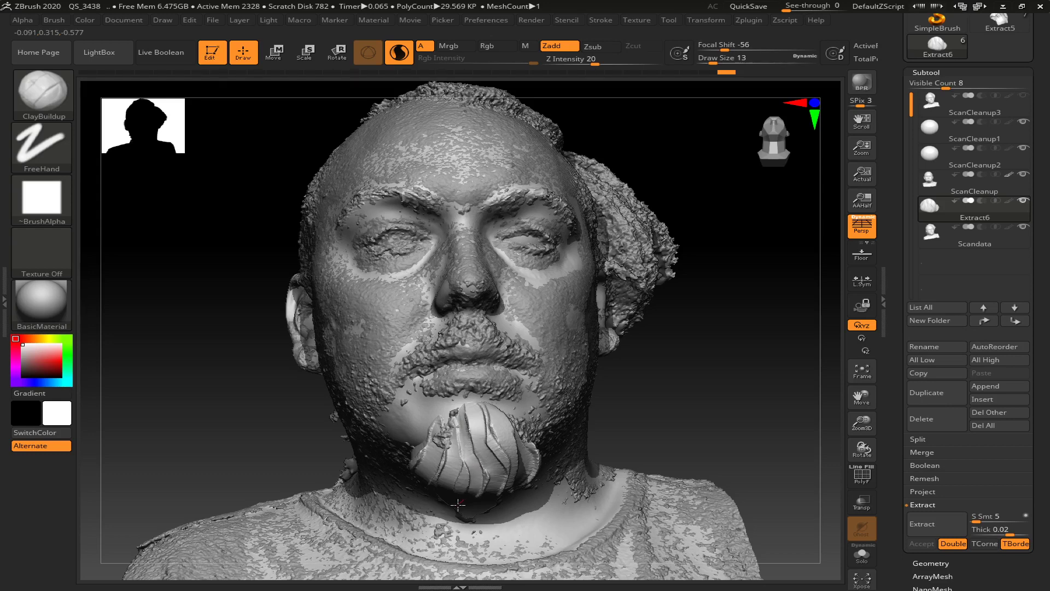
{"action": "left_click_drag", "start_coordinate": [457, 504], "coordinate": [440, 496]}
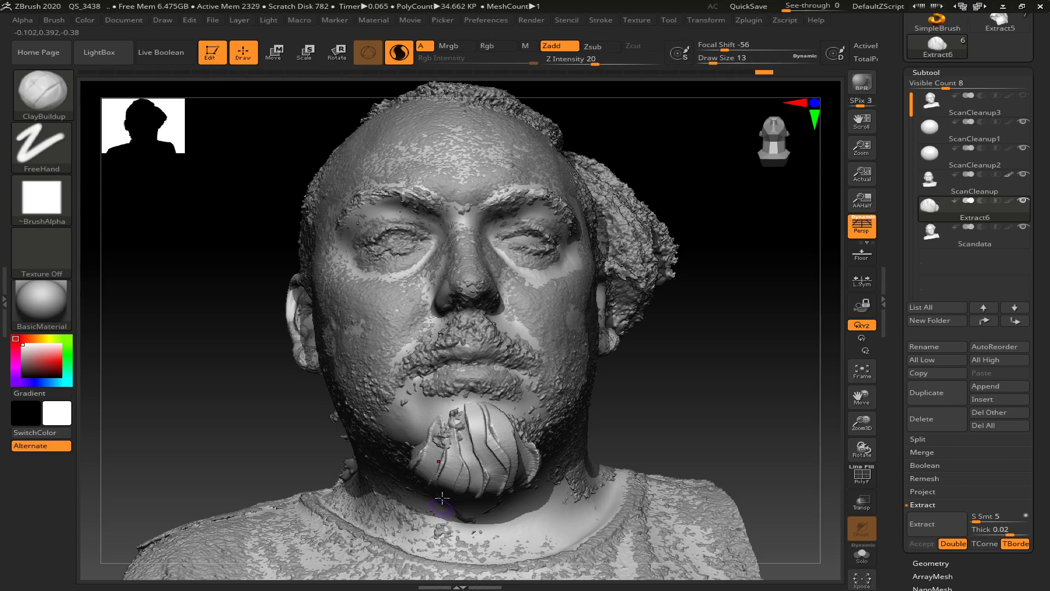
{"action": "left_click_drag", "start_coordinate": [614, 420], "coordinate": [532, 423]}
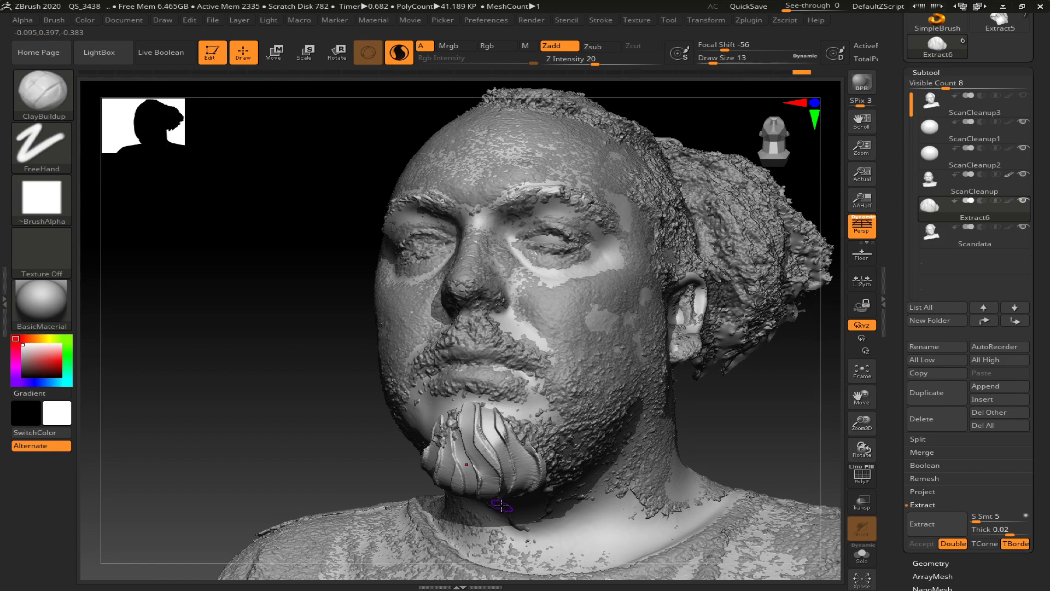
Smooth the chin piece's strands across the front and sides, adding small ClayBuildup strokes in between
{"action": "left_click_drag", "start_coordinate": [501, 505], "coordinate": [487, 452], "text": "shift"}
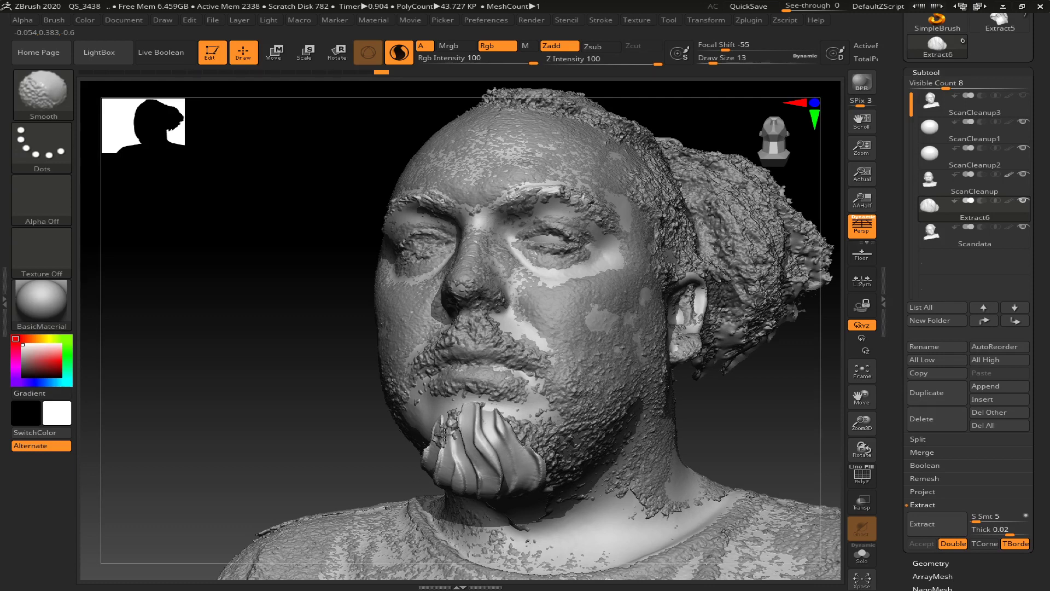
{"action": "right_click_drag", "start_coordinate": [356, 448], "coordinate": [427, 435]}
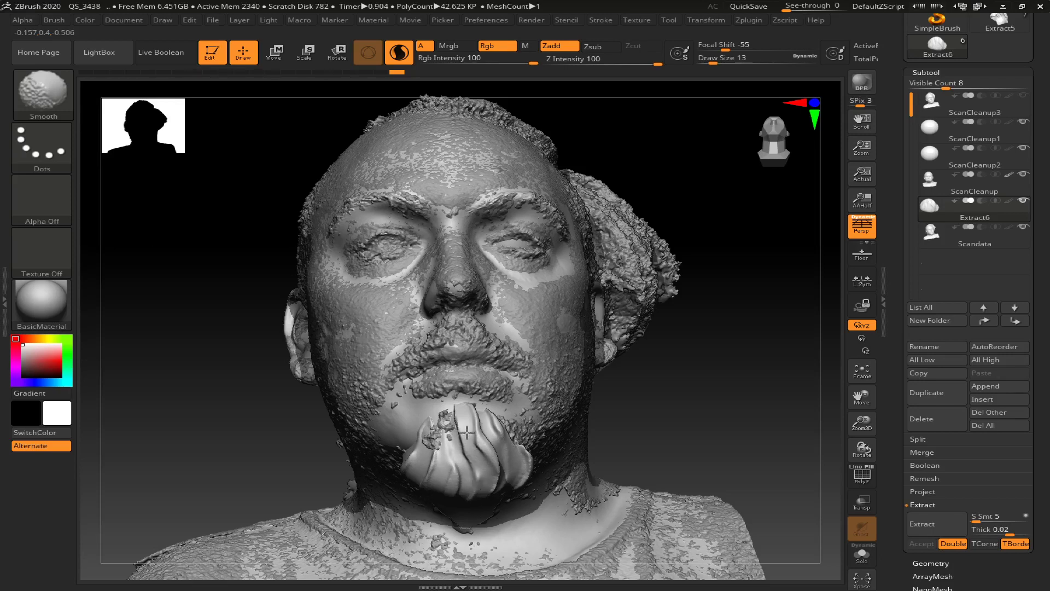
{"action": "key", "text": "shift"}
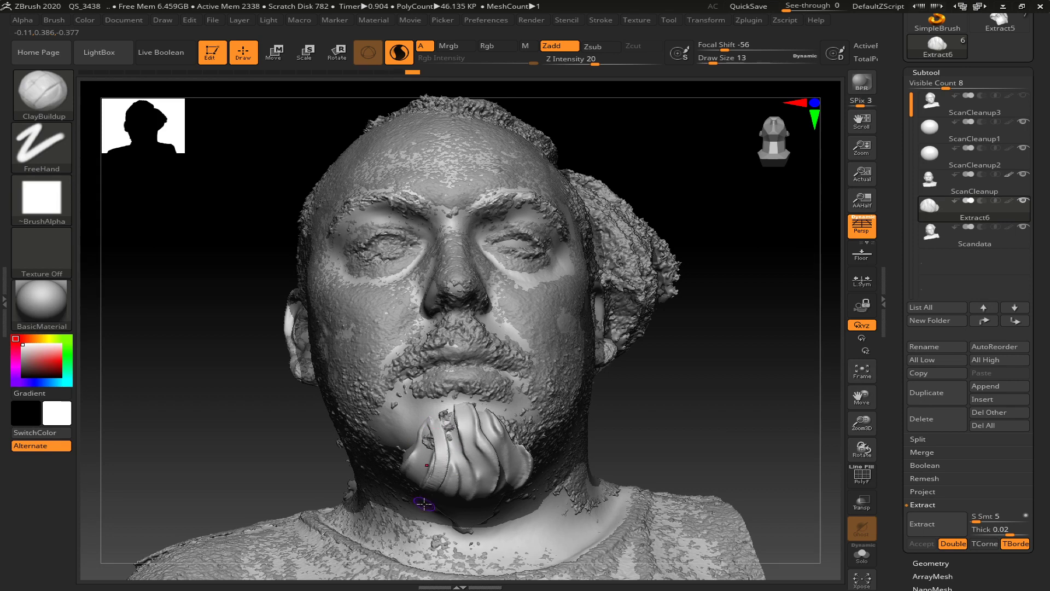
{"action": "key", "text": "shift"}
{"action": "left_click_drag", "start_coordinate": [442, 441], "coordinate": [436, 422], "text": "shift"}
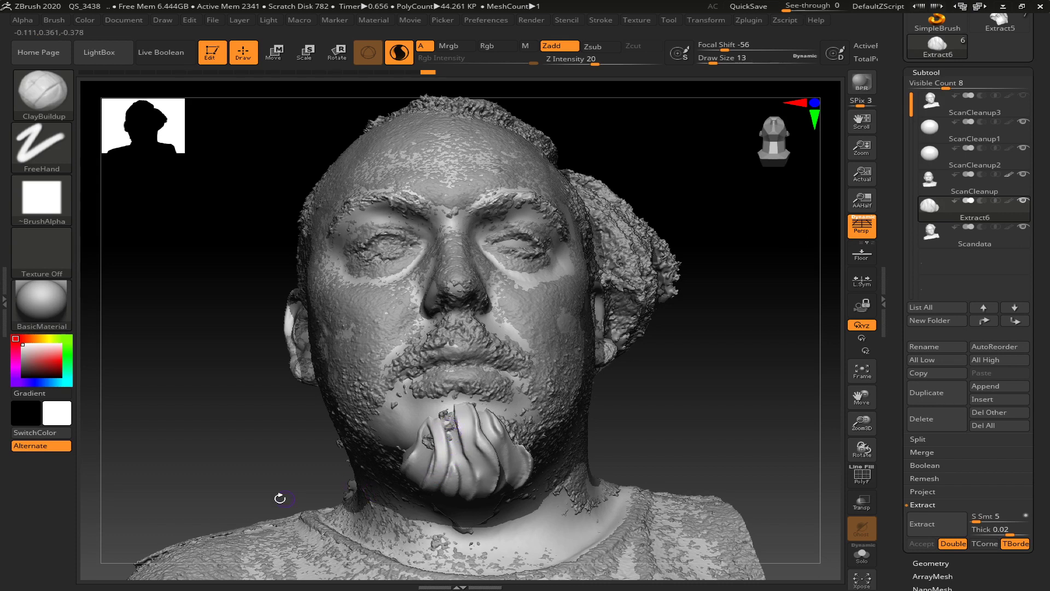
{"action": "mouse_move", "coordinate": [261, 456]}
{"action": "left_mouse_down"}
{"action": "mouse_move", "coordinate": [336, 478]}
{"action": "mouse_move", "coordinate": [420, 439]}
{"action": "mouse_move", "coordinate": [384, 507]}
{"action": "left_mouse_up"}
{"action": "left_click_drag", "start_coordinate": [430, 445], "coordinate": [399, 483], "text": "shift"}
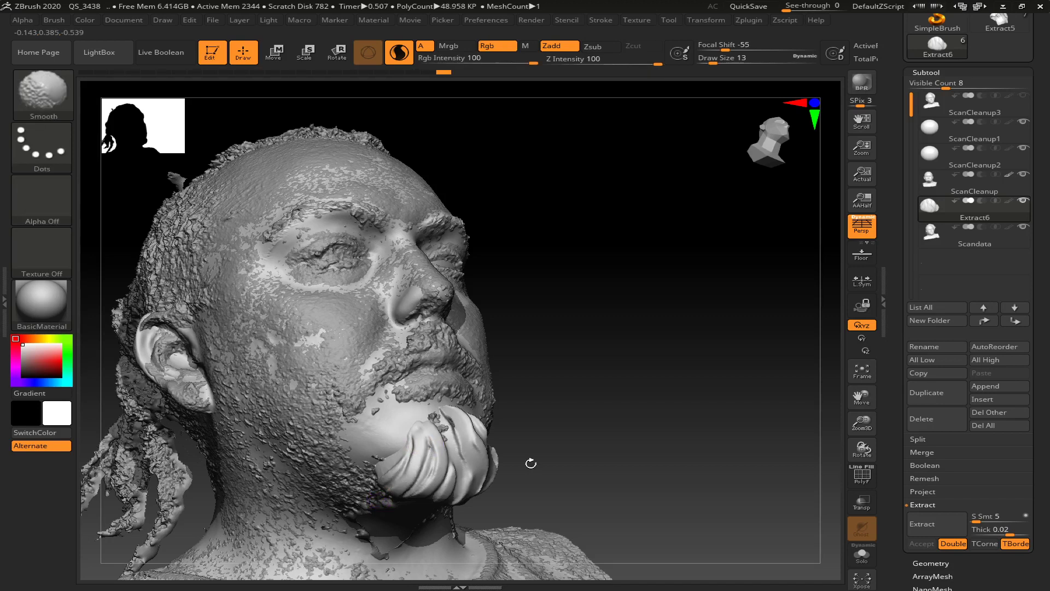
Hide the Scandata subtool and lightly smooth the upper edge of the chin piece against the clean head
{"action": "mouse_move", "coordinate": [632, 469]}
{"action": "left_mouse_down"}
{"action": "mouse_move", "coordinate": [609, 476]}
{"action": "mouse_move", "coordinate": [752, 386]}
{"action": "mouse_move", "coordinate": [730, 389]}
{"action": "mouse_move", "coordinate": [836, 301]}
{"action": "left_mouse_up"}
{"action": "left_click", "coordinate": [1030, 233]}
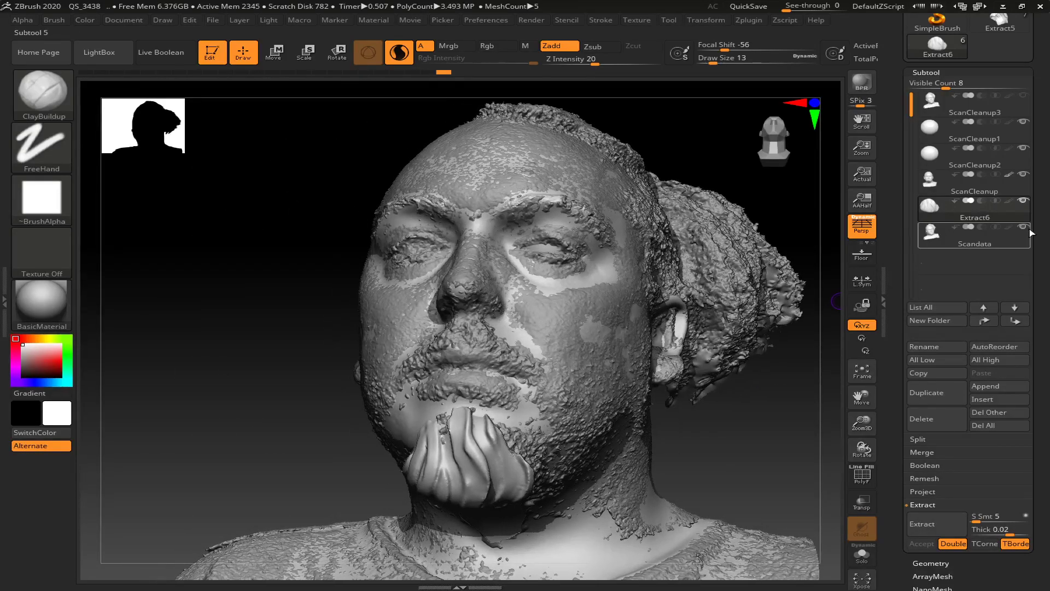
{"action": "left_click", "coordinate": [1023, 226]}
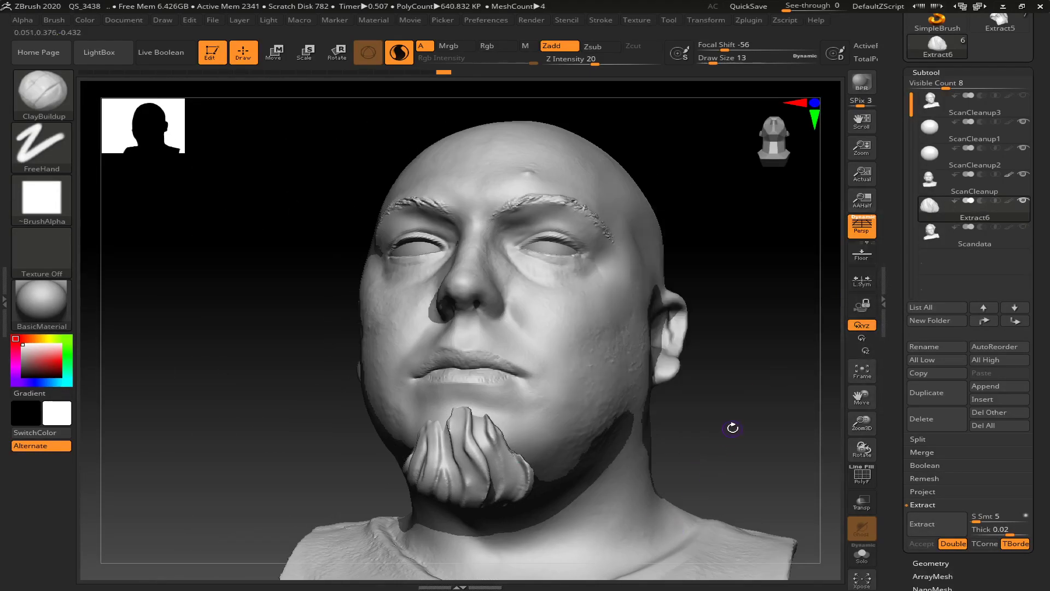
{"action": "left_click_drag", "start_coordinate": [733, 427], "coordinate": [731, 468]}
{"action": "left_click_drag", "start_coordinate": [687, 356], "coordinate": [698, 335]}
{"action": "key", "text": "f"}
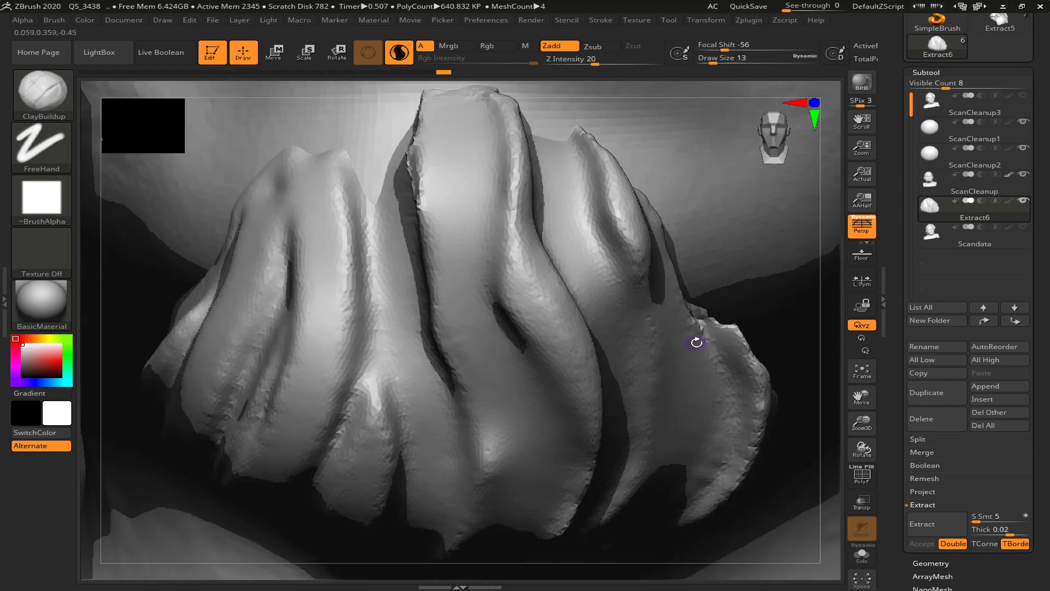
{"action": "key", "text": "f"}
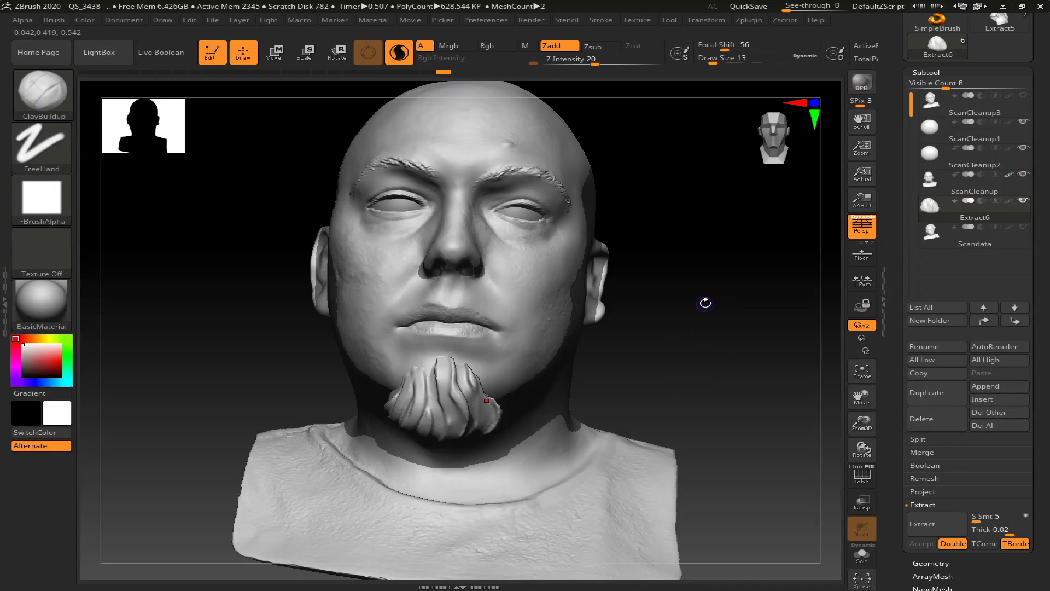
{"action": "key", "text": "shift"}
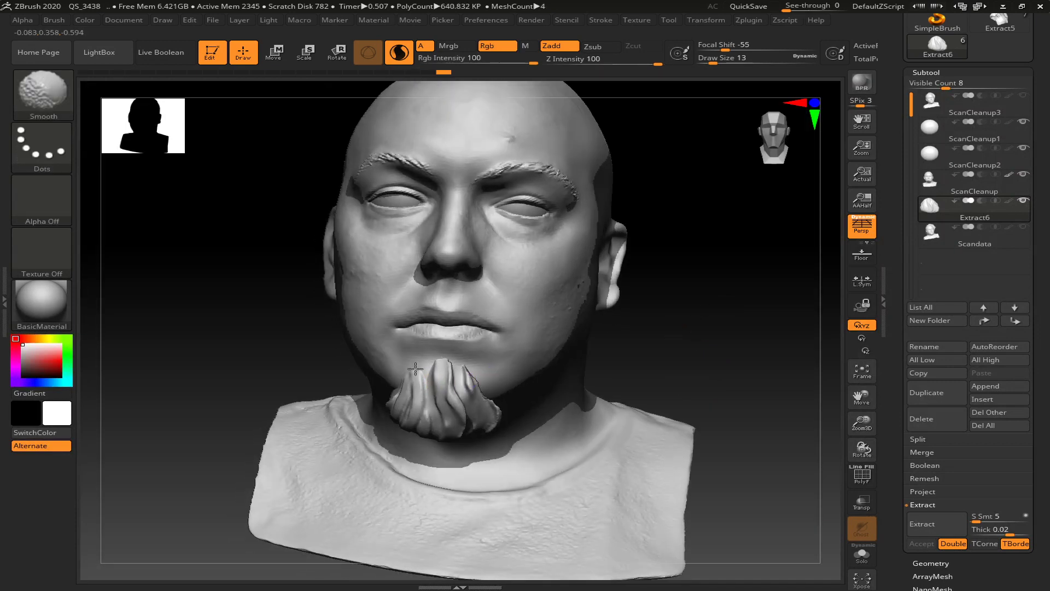
{"action": "left_click_drag", "start_coordinate": [679, 371], "coordinate": [680, 372]}
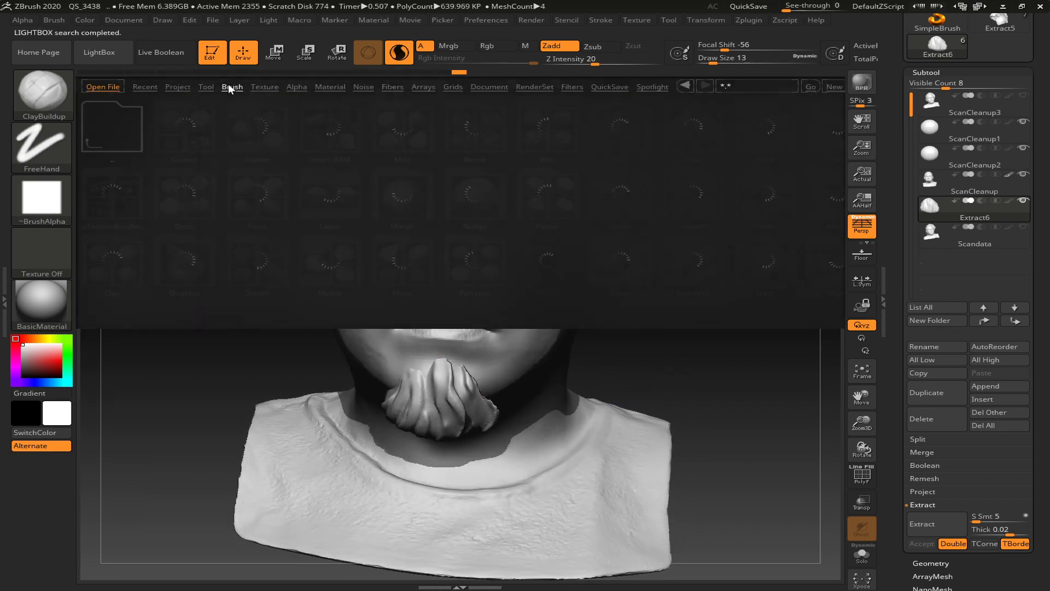
Load the Slash2 brush from LightBox's Slash folder and turn on LazyMouse for its stroke
{"action": "left_click", "coordinate": [605, 283]}
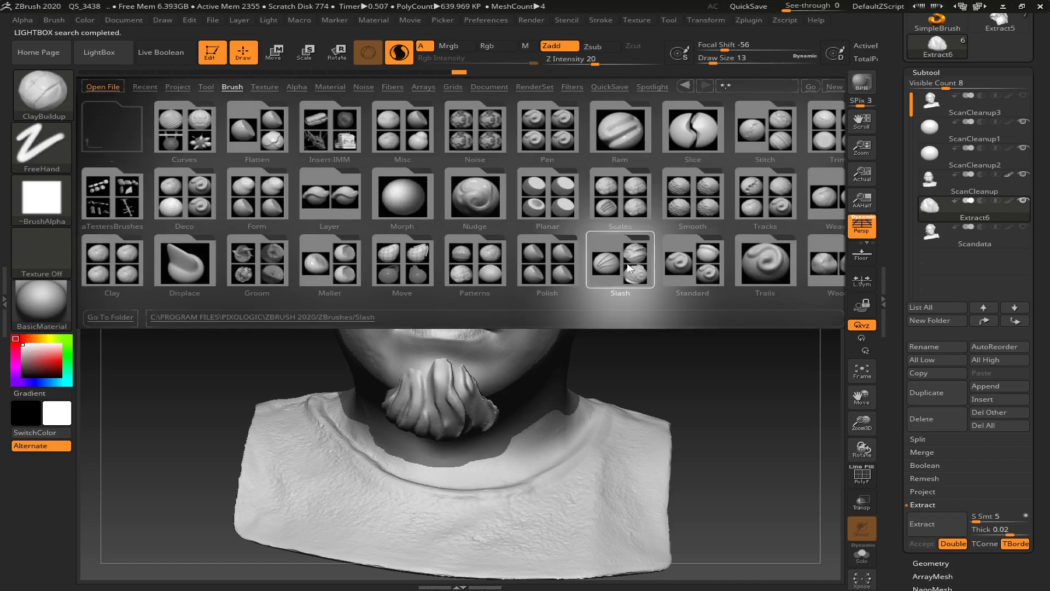
{"action": "double_click", "coordinate": [104, 268]}
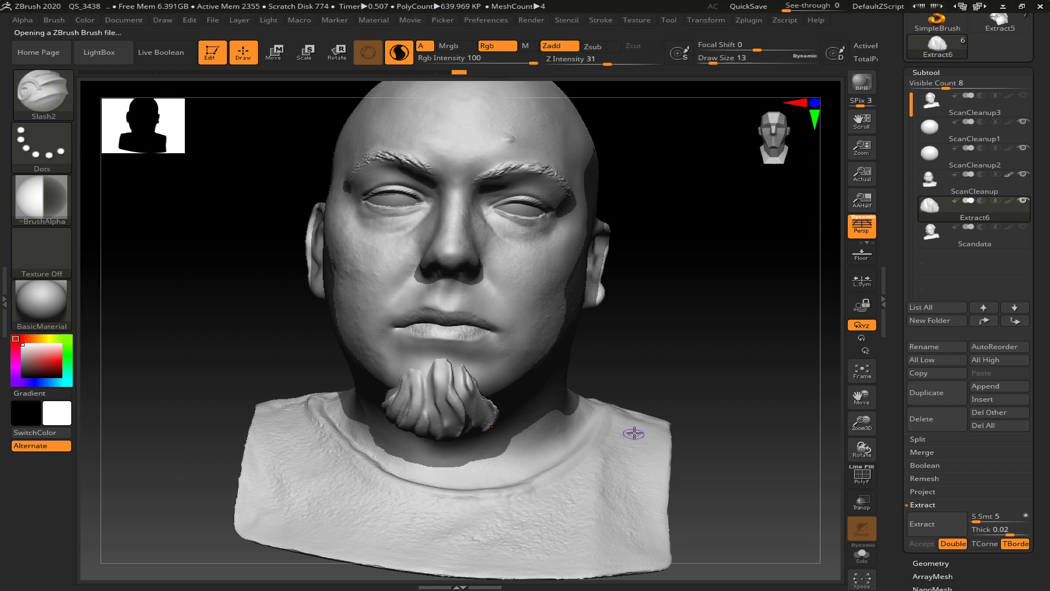
{"action": "left_click", "coordinate": [605, 21]}
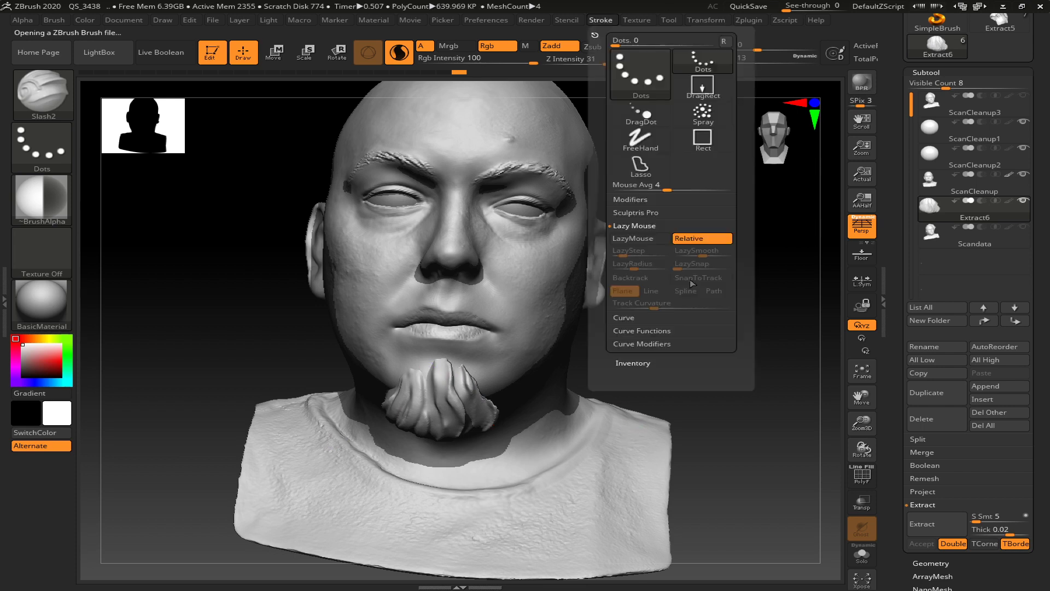
{"action": "left_click", "coordinate": [631, 242]}
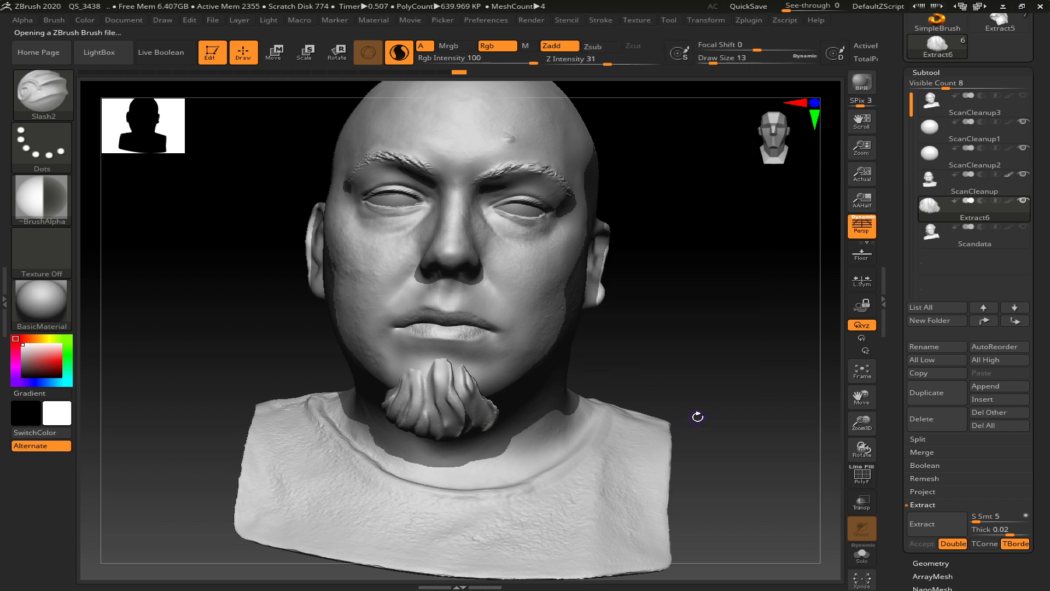
Carve Slash2 grooves along the strands on the chin piece's front and side, and undo the last groove
{"action": "left_click_drag", "start_coordinate": [664, 337], "coordinate": [656, 330]}
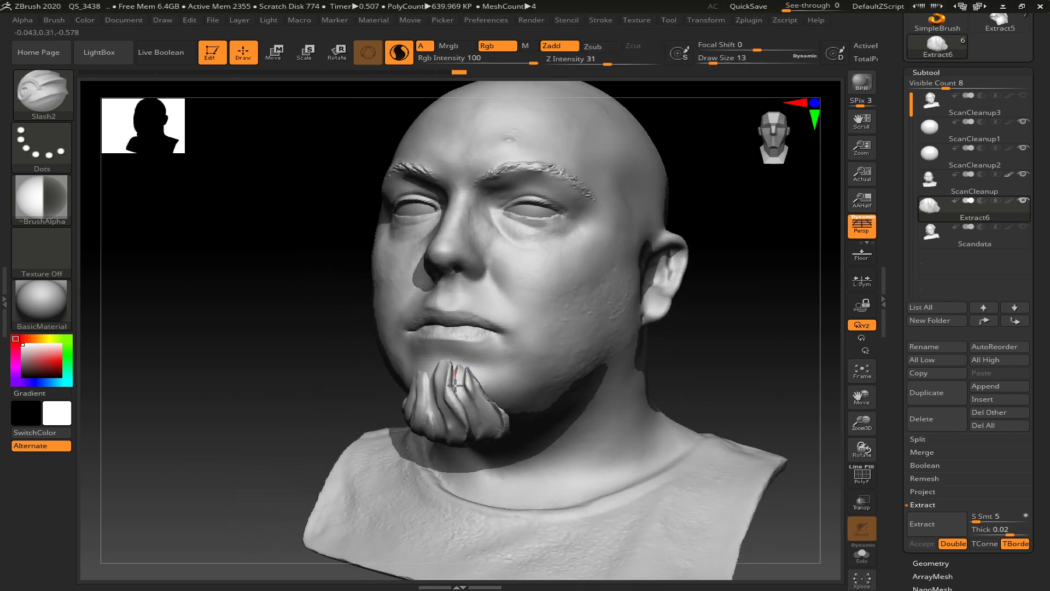
{"action": "left_click_drag", "start_coordinate": [459, 391], "coordinate": [472, 449]}
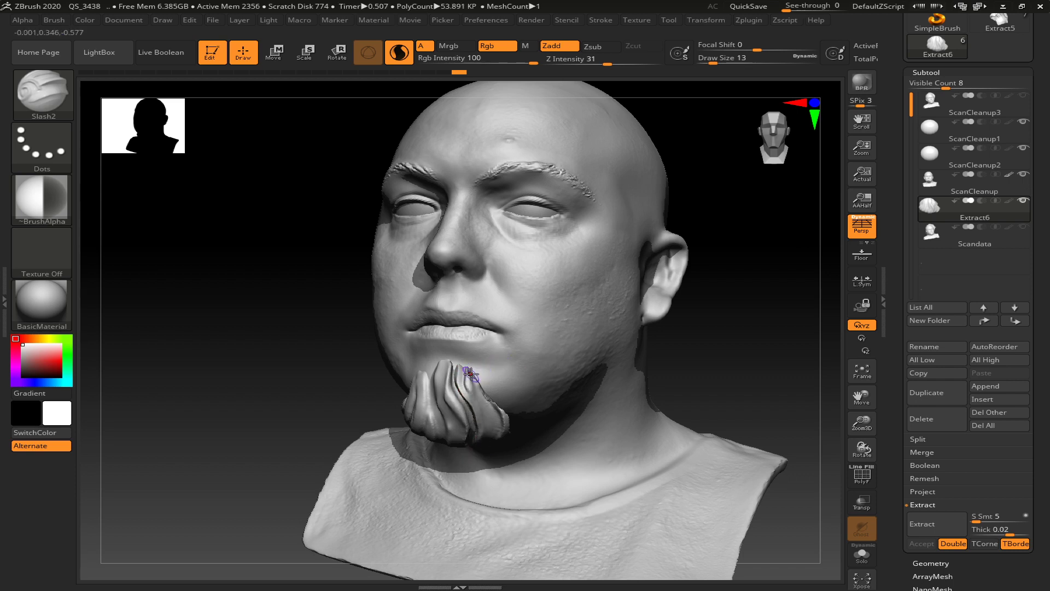
{"action": "left_click_drag", "start_coordinate": [476, 387], "coordinate": [481, 453]}
{"action": "key", "text": "shift"}
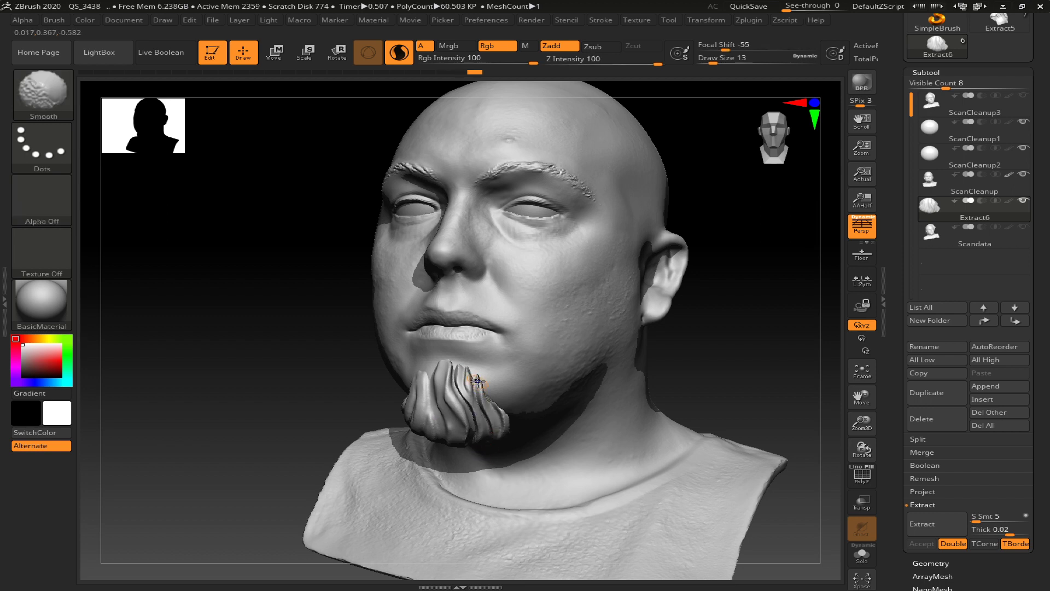
{"action": "key", "text": "ctrl"}
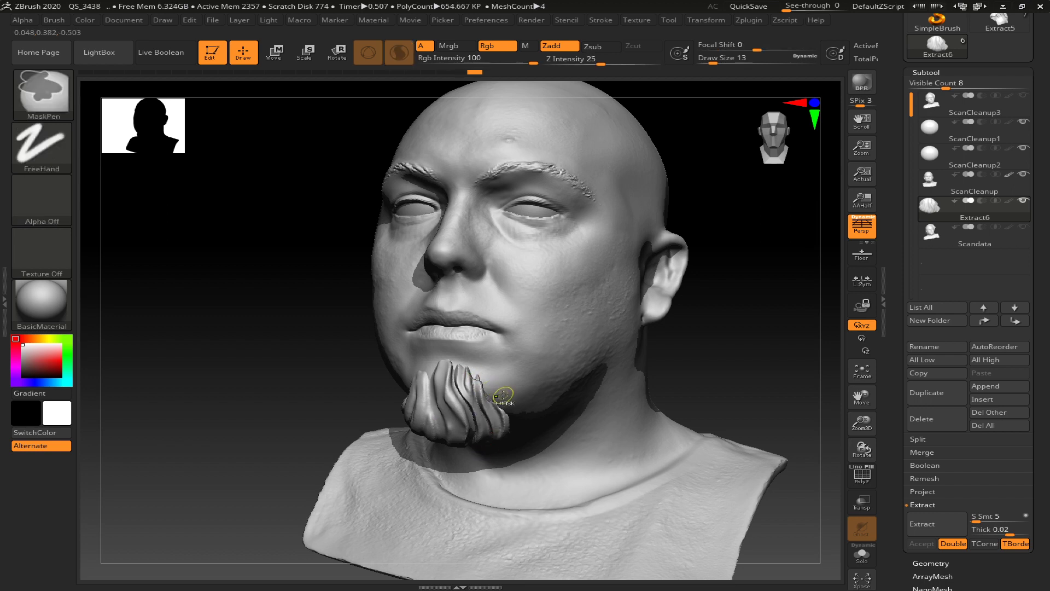
{"action": "key", "text": "ctrl+z"}
Lower the Slash2 brush's Z Intensity to 12 and carve softer grooves on the chin piece's side
{"action": "left_click_drag", "start_coordinate": [584, 58], "coordinate": [581, 59]}
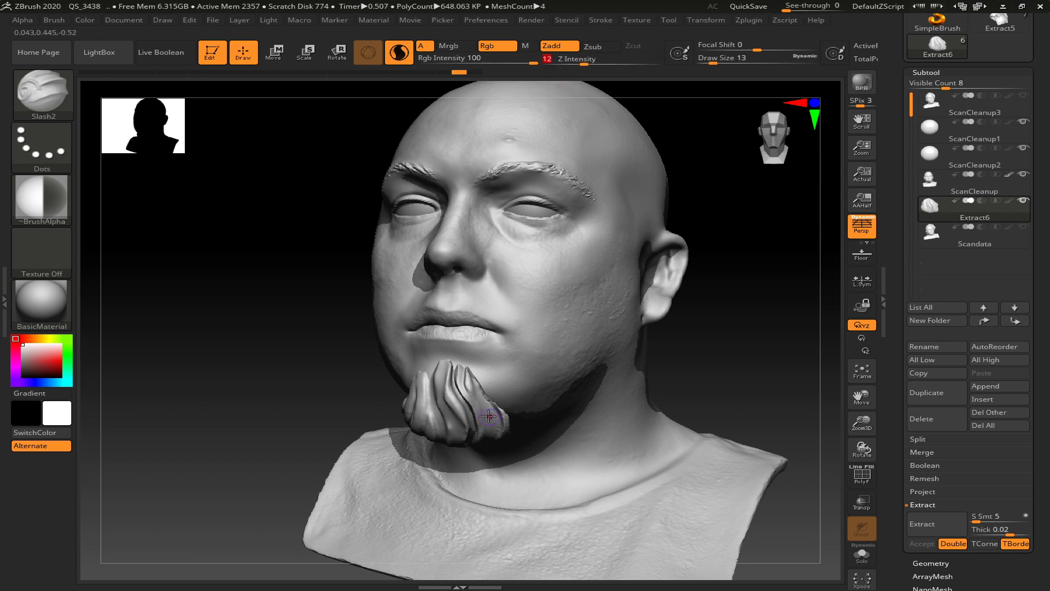
{"action": "left_click_drag", "start_coordinate": [475, 378], "coordinate": [482, 401]}
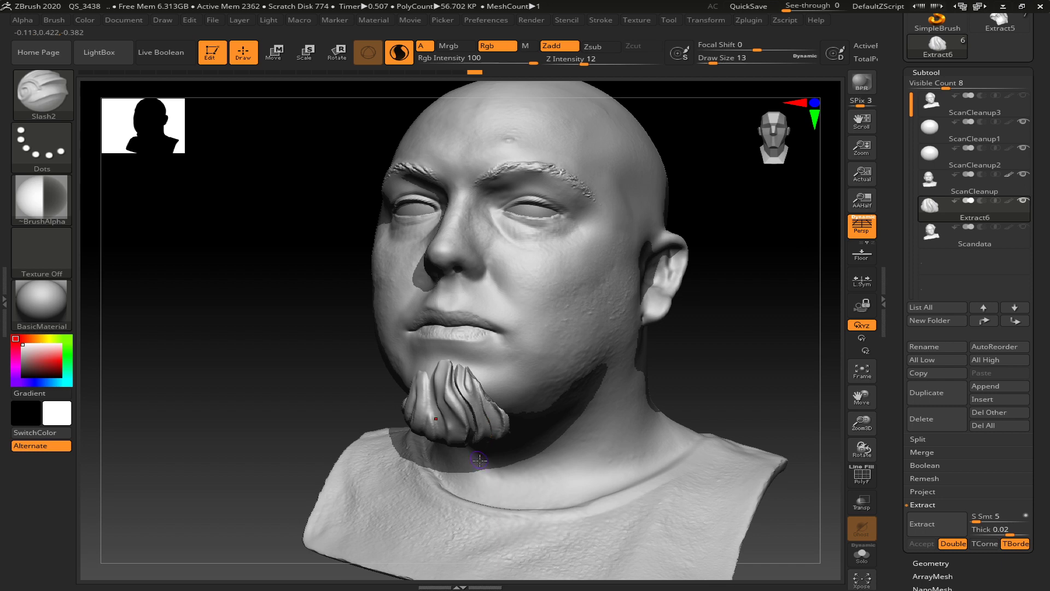
{"action": "key", "text": "ctrl+shift+z"}
Carve more fine Slash2 grooves between the strands across the chin piece's front and opposite side
{"action": "left_click_drag", "start_coordinate": [269, 348], "coordinate": [376, 364]}
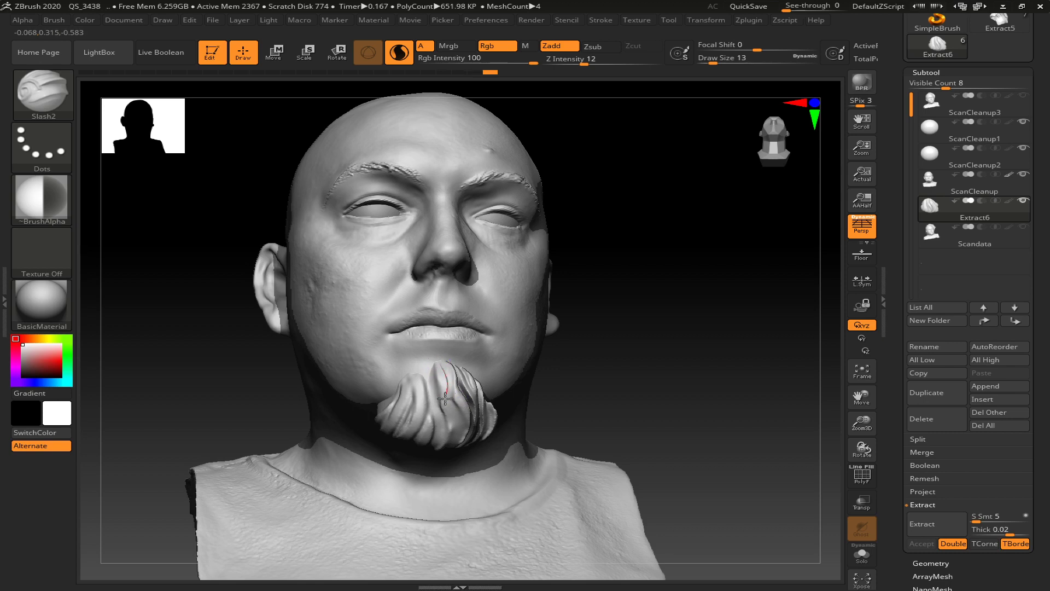
{"action": "key", "text": "ctrl+shift+z"}
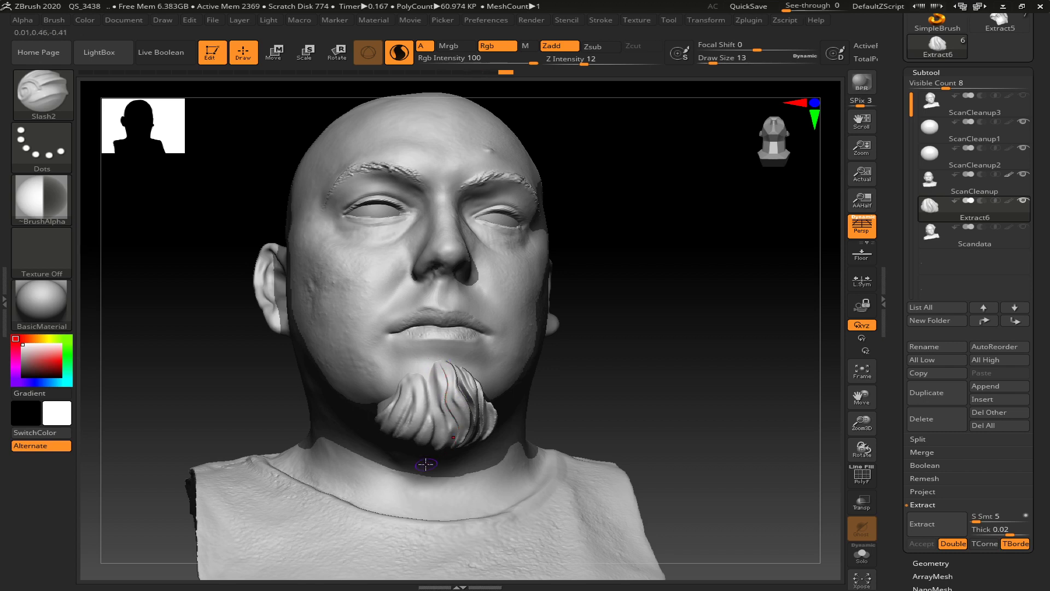
{"action": "key", "text": "ctrl+shift+z"}
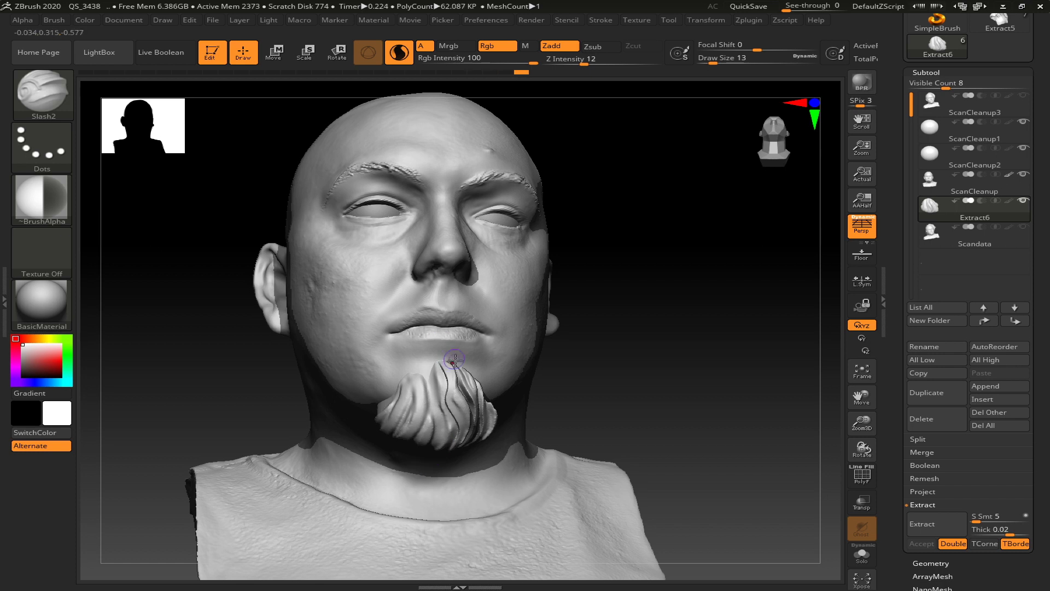
{"action": "left_click_drag", "start_coordinate": [602, 346], "coordinate": [621, 346]}
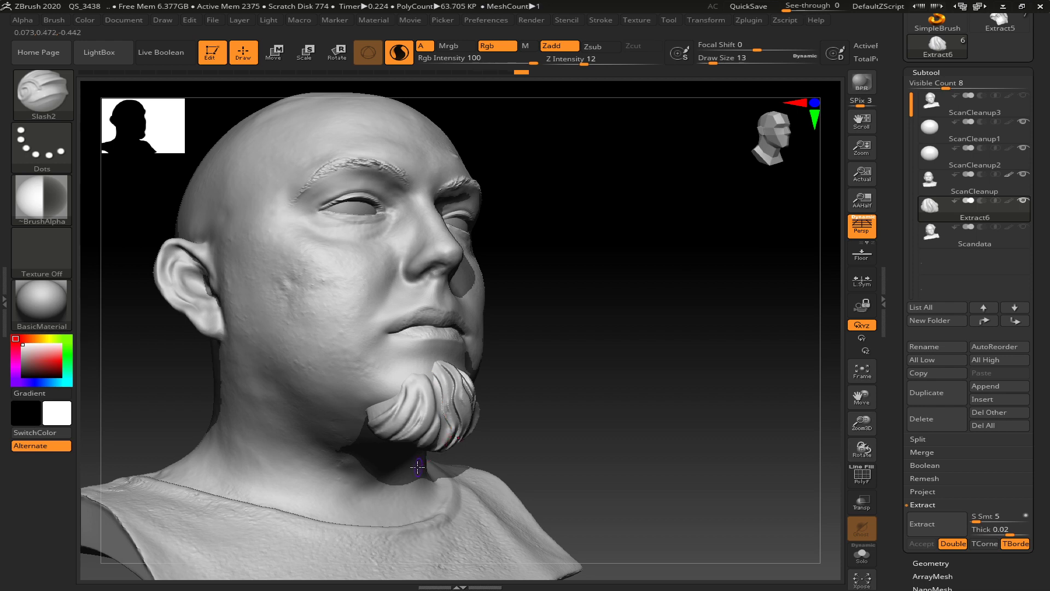
{"action": "key", "text": "ctrl+shift+z"}
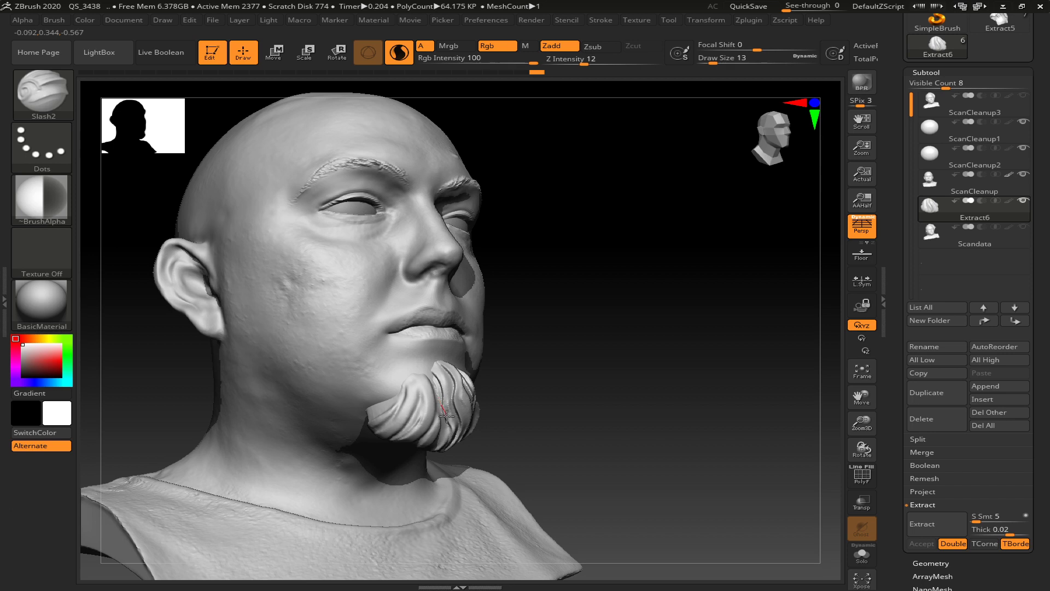
{"action": "key", "text": "shift"}
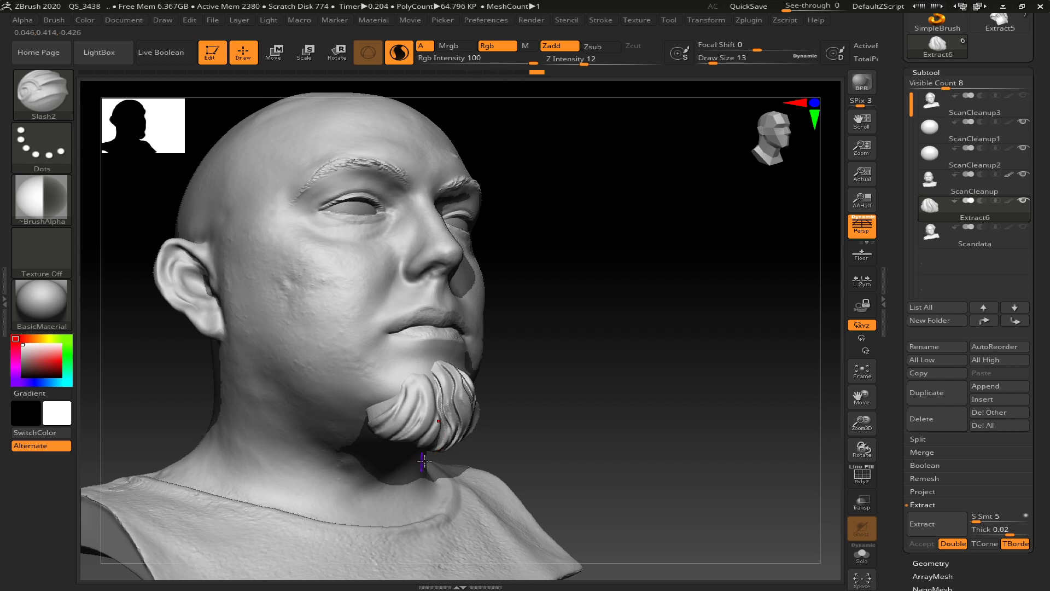
Carve more thin Slash2 grooves between the strands on the chin piece's front and lower corner
{"action": "left_click_drag", "start_coordinate": [543, 424], "coordinate": [547, 408]}
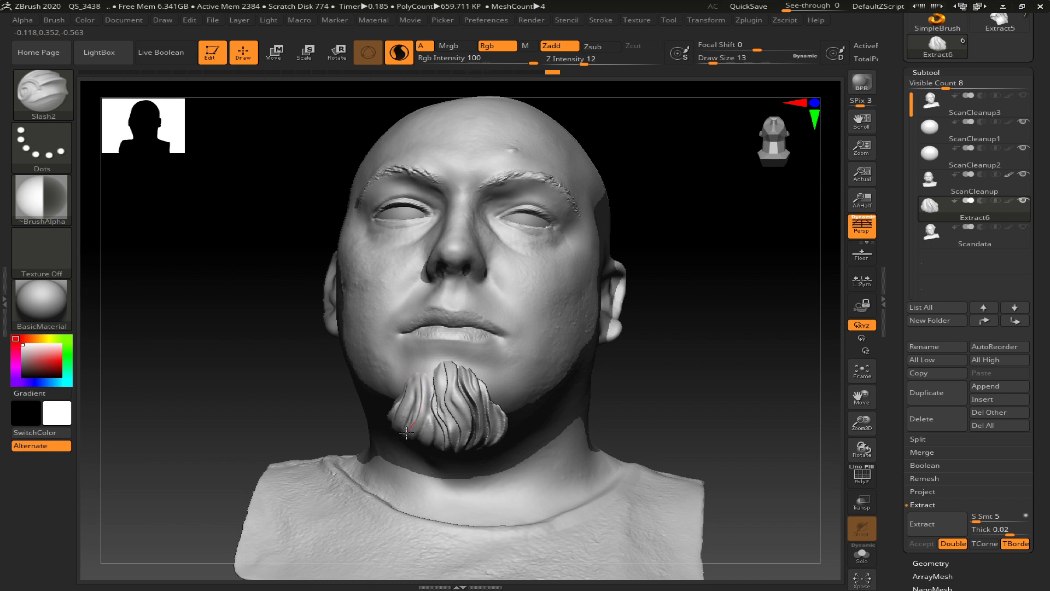
{"action": "left_click_drag", "start_coordinate": [395, 448], "coordinate": [394, 448]}
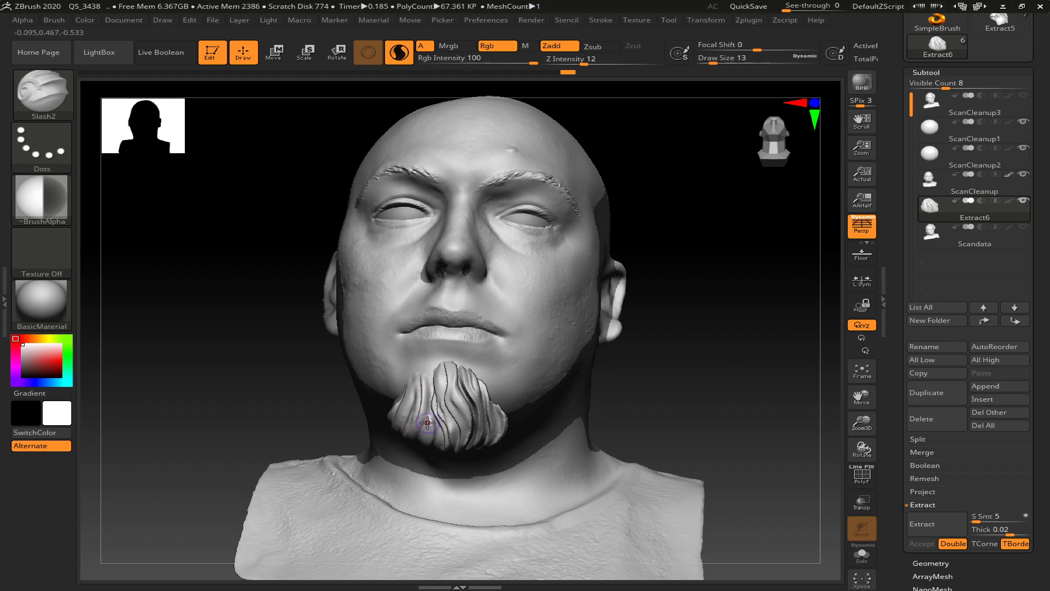
{"action": "left_click_drag", "start_coordinate": [408, 454], "coordinate": [409, 452]}
{"action": "mouse_move", "coordinate": [442, 374]}
{"action": "left_mouse_down"}
{"action": "mouse_move", "coordinate": [412, 376]}
{"action": "mouse_move", "coordinate": [425, 371]}
{"action": "left_mouse_up"}
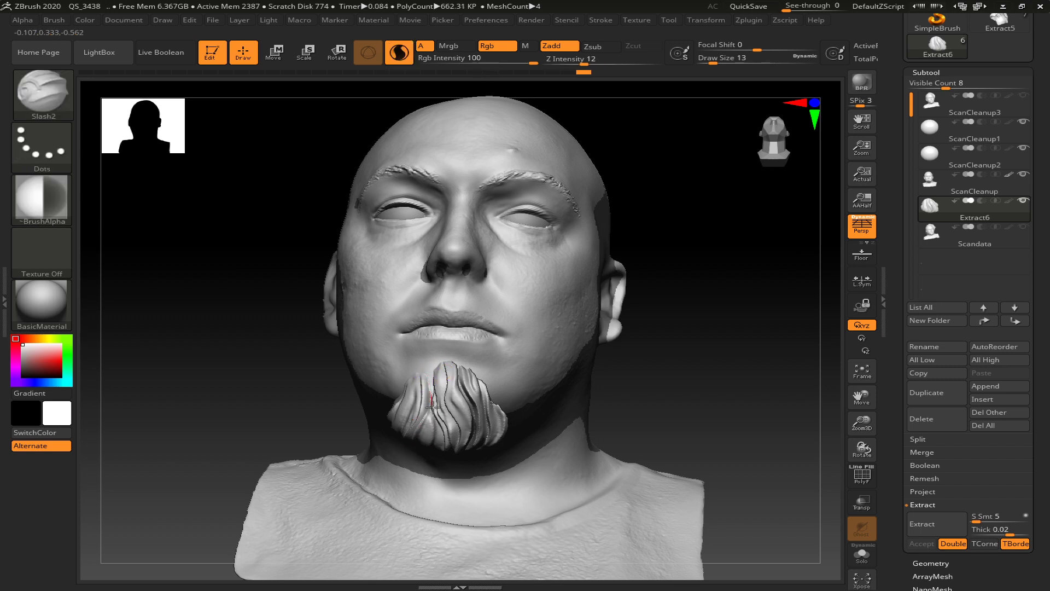
{"action": "left_click_drag", "start_coordinate": [393, 464], "coordinate": [393, 465]}
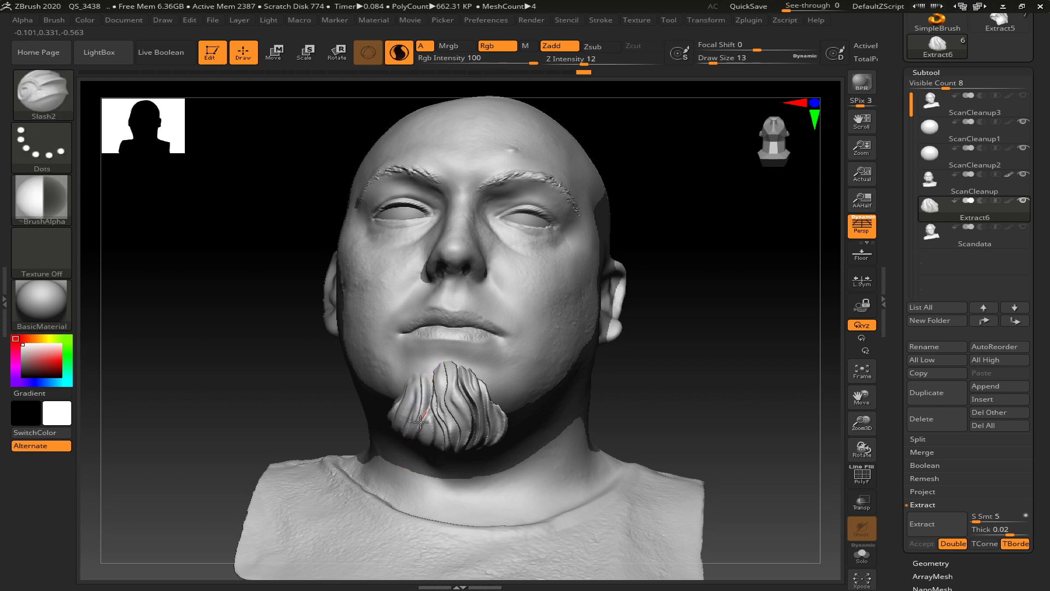
{"action": "left_click_drag", "start_coordinate": [405, 451], "coordinate": [433, 410]}
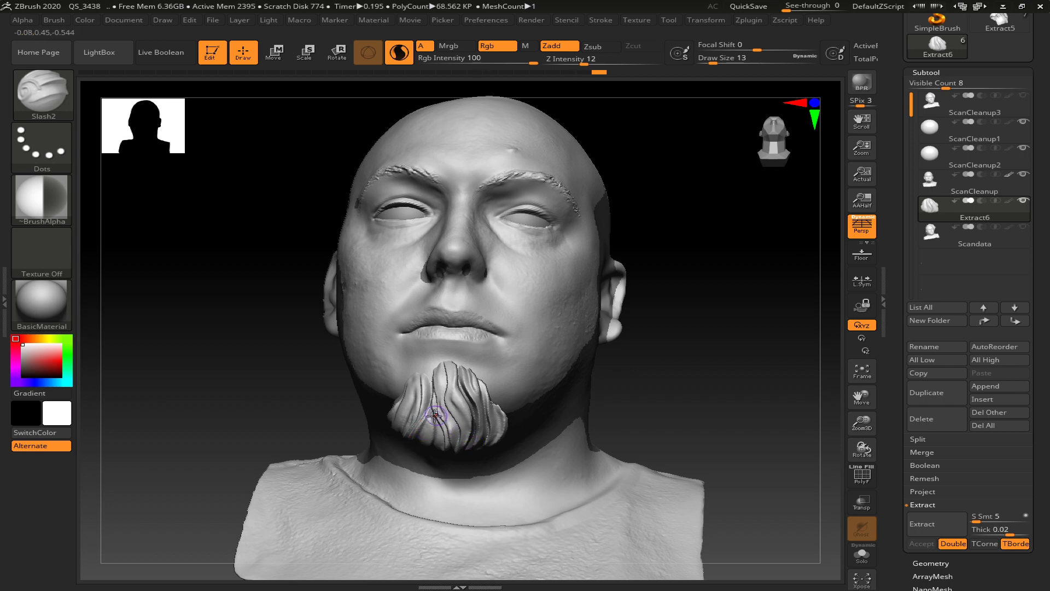
{"action": "left_click_drag", "start_coordinate": [411, 455], "coordinate": [494, 400]}
Extend the Slash2 grooves around both sides of the chin piece and check the whole head
{"action": "left_click_drag", "start_coordinate": [687, 387], "coordinate": [716, 366]}
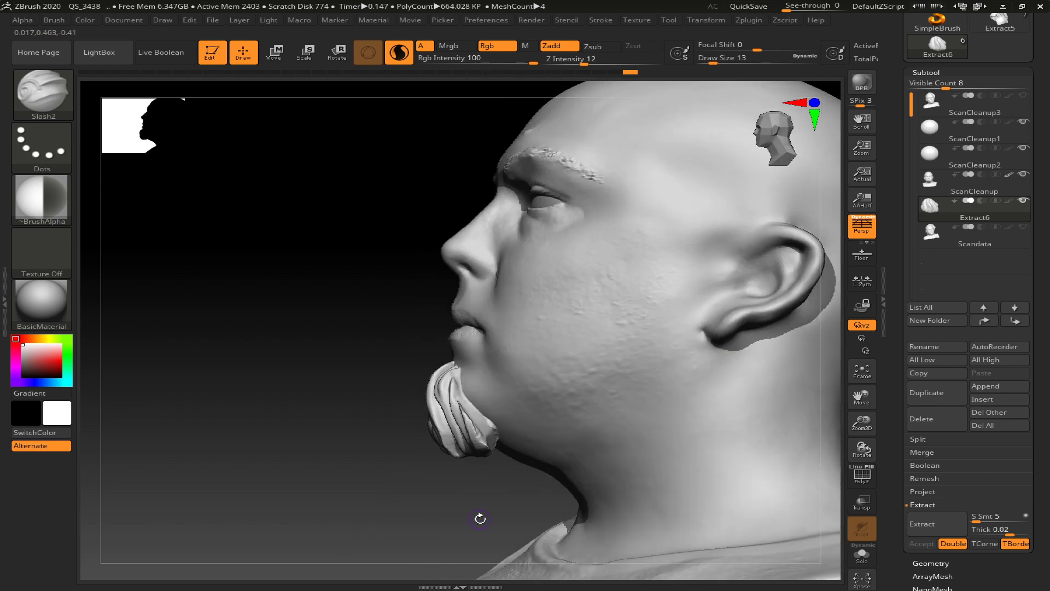
{"action": "left_click_drag", "start_coordinate": [458, 484], "coordinate": [359, 413]}
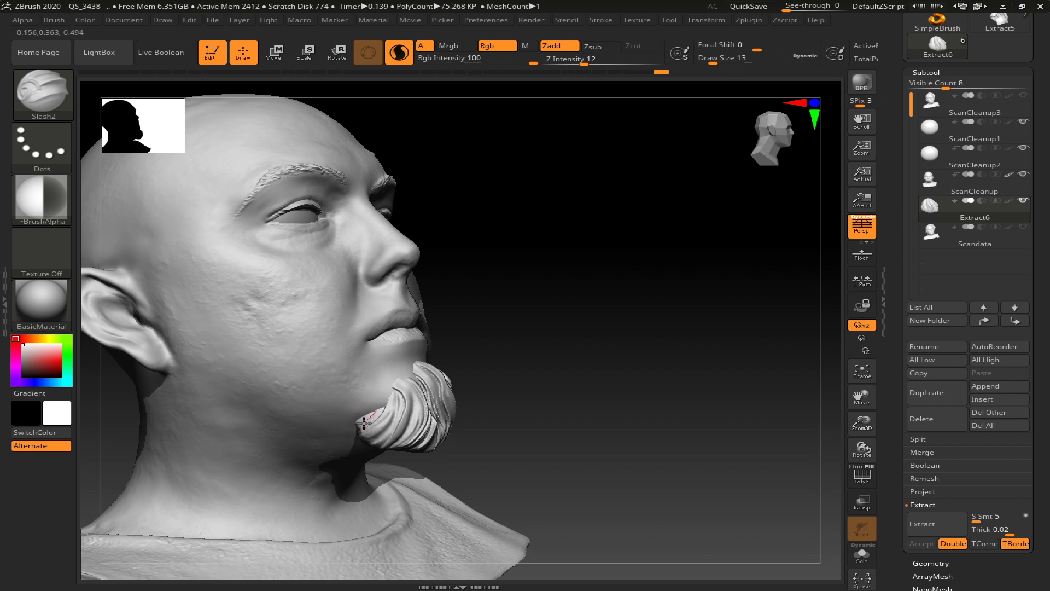
{"action": "left_click_drag", "start_coordinate": [609, 403], "coordinate": [568, 415]}
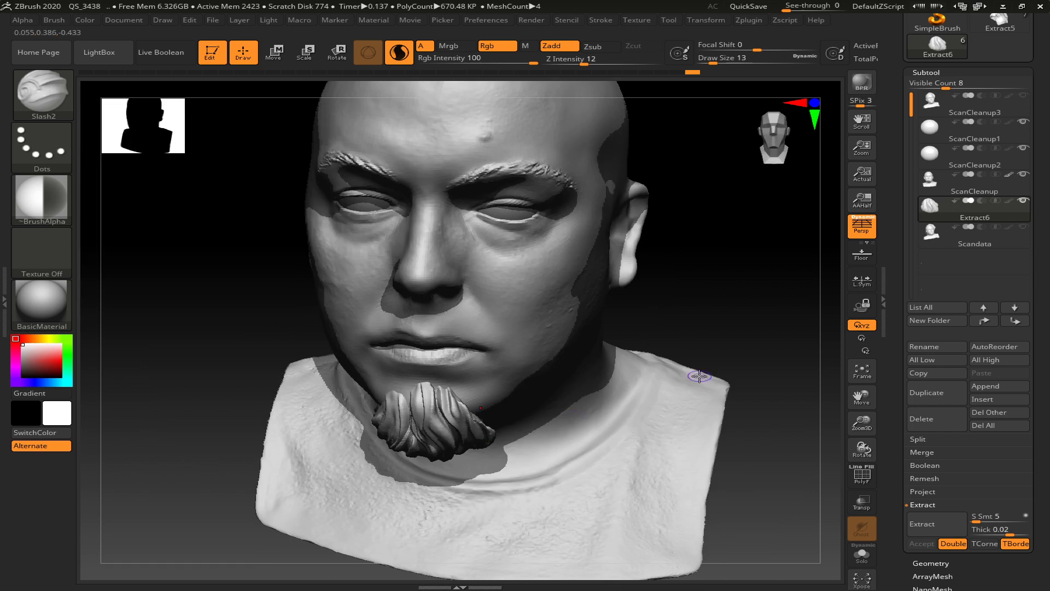
{"action": "key", "text": "f"}
{"action": "key", "text": "f"}
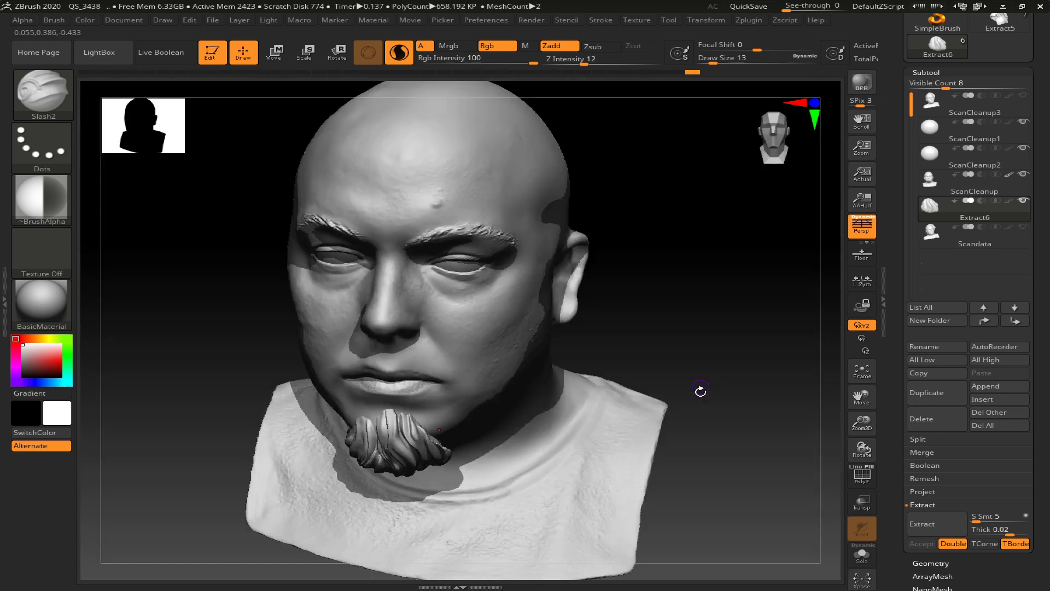
{"action": "left_click_drag", "start_coordinate": [677, 359], "coordinate": [623, 382]}
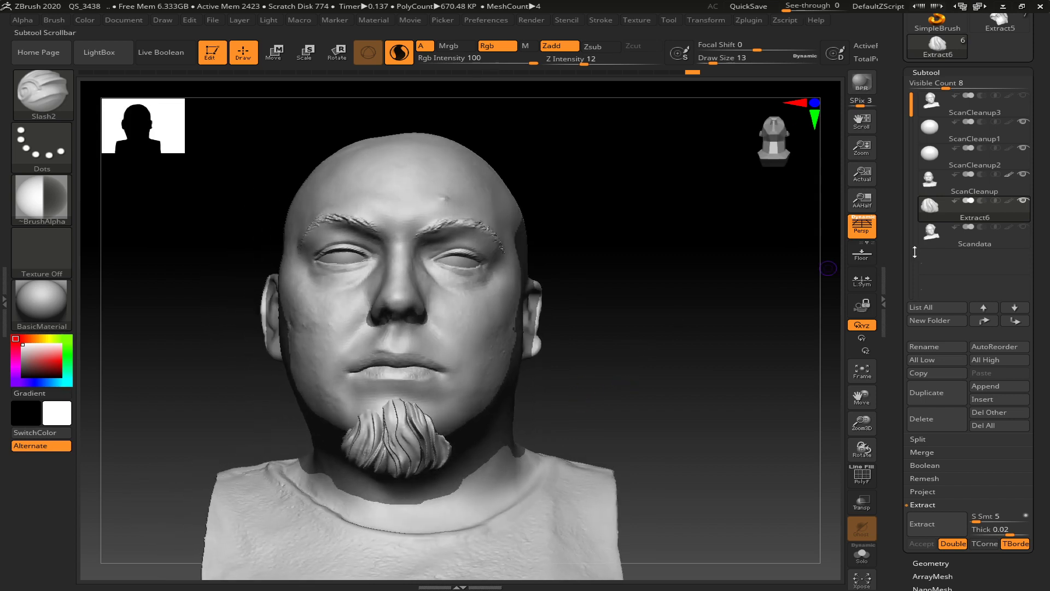
Show the Scandata subtool as reference and choose the Move Topological brush with a Draw Size of 80
{"action": "left_click", "coordinate": [1022, 225]}
{"action": "left_click_drag", "start_coordinate": [660, 427], "coordinate": [627, 433]}
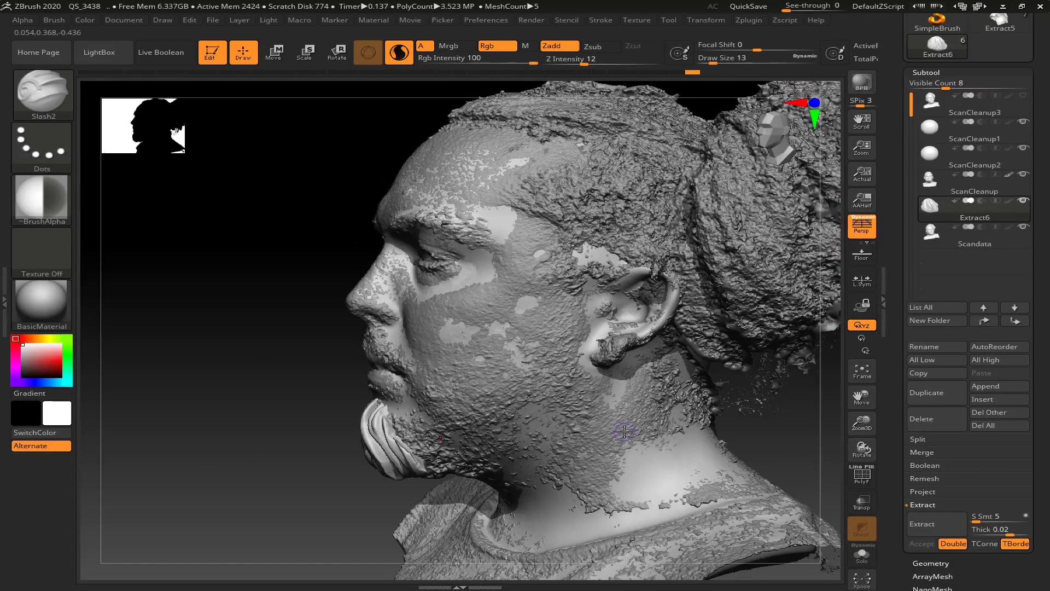
{"action": "key", "text": "b"}
{"action": "key", "text": "m"}
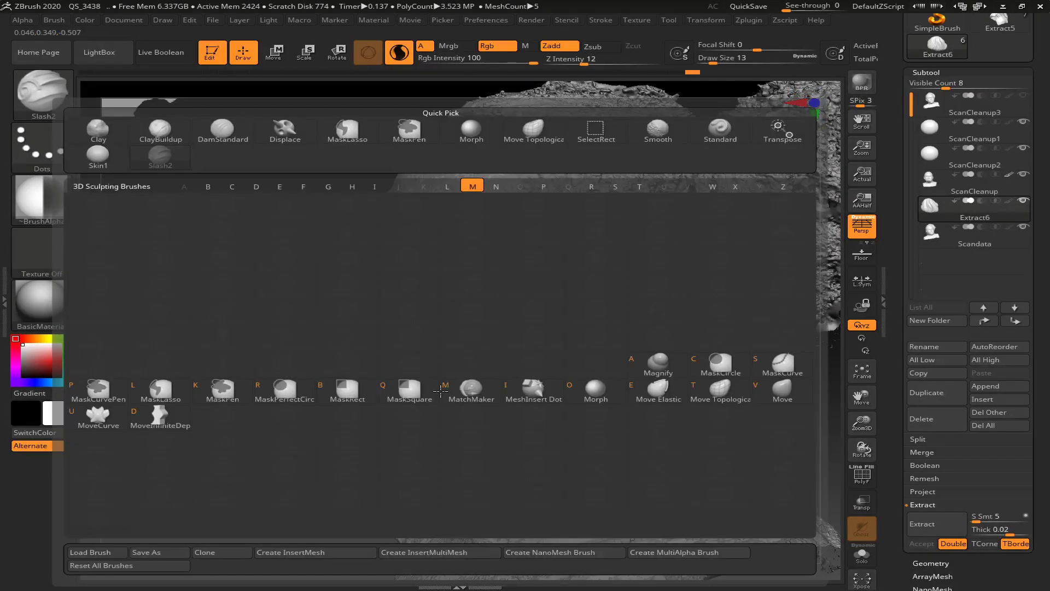
{"action": "key", "text": "t"}
{"action": "type", "text": "s"}
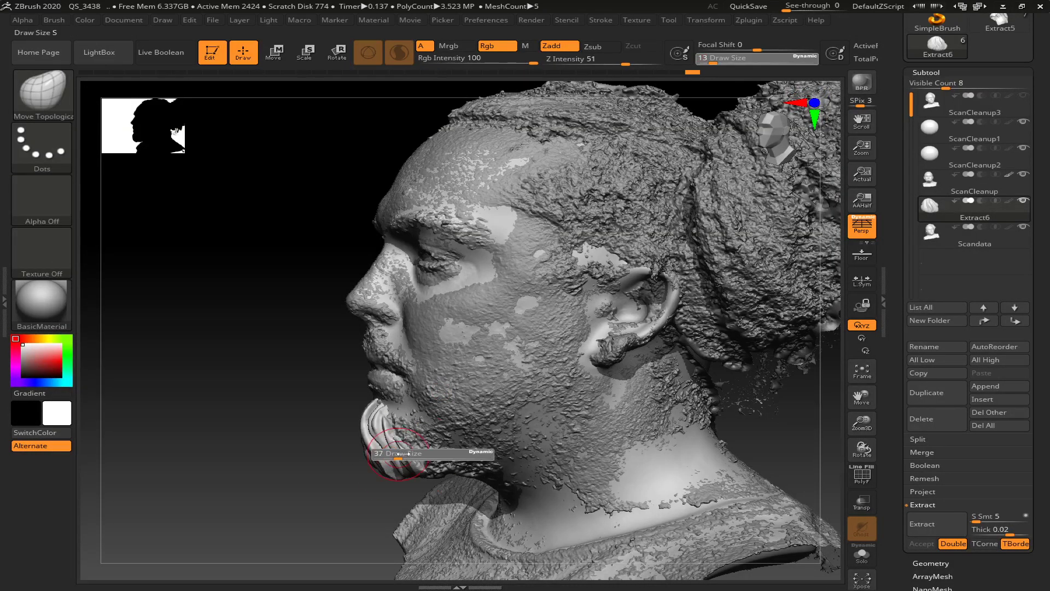
{"action": "type", "text": "80"}
{"action": "key", "text": "Return"}
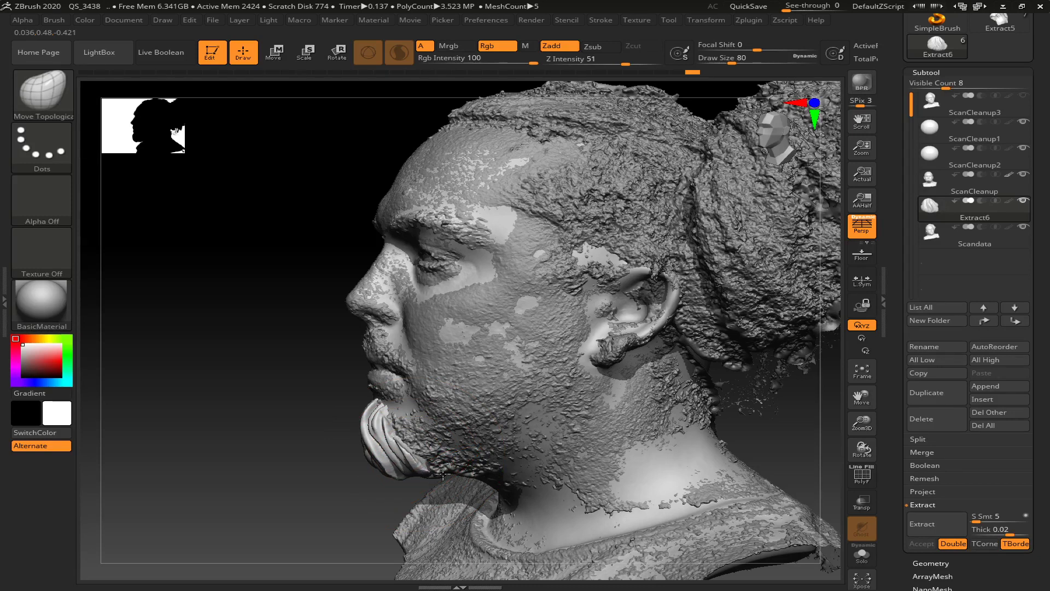
Pull the chin piece's sides and rear edge with Move Topological to follow the scanned beard's shape
{"action": "left_click_drag", "start_coordinate": [351, 457], "coordinate": [405, 411]}
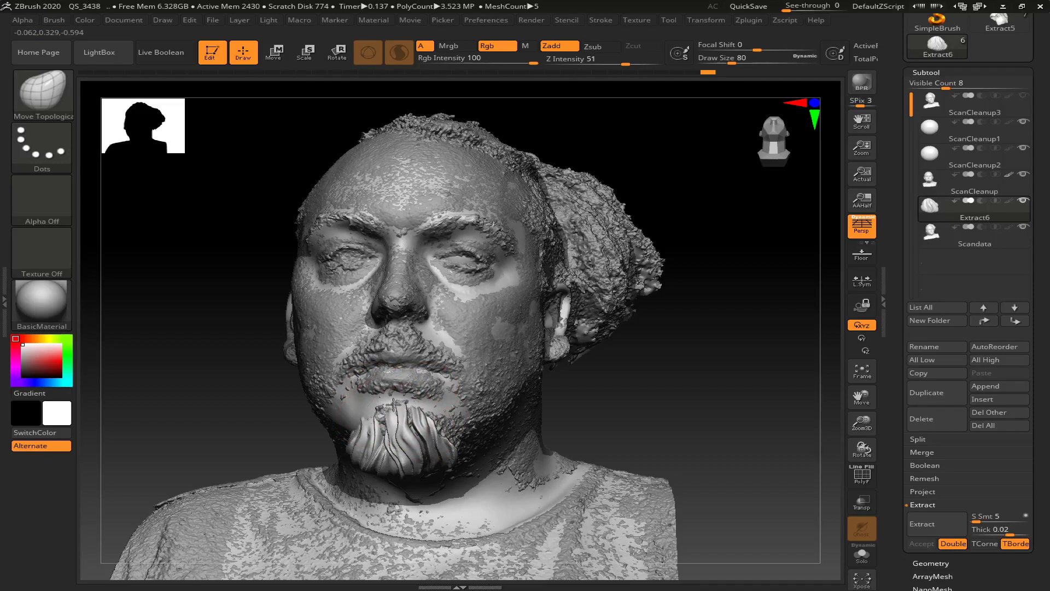
{"action": "left_click_drag", "start_coordinate": [706, 394], "coordinate": [645, 401]}
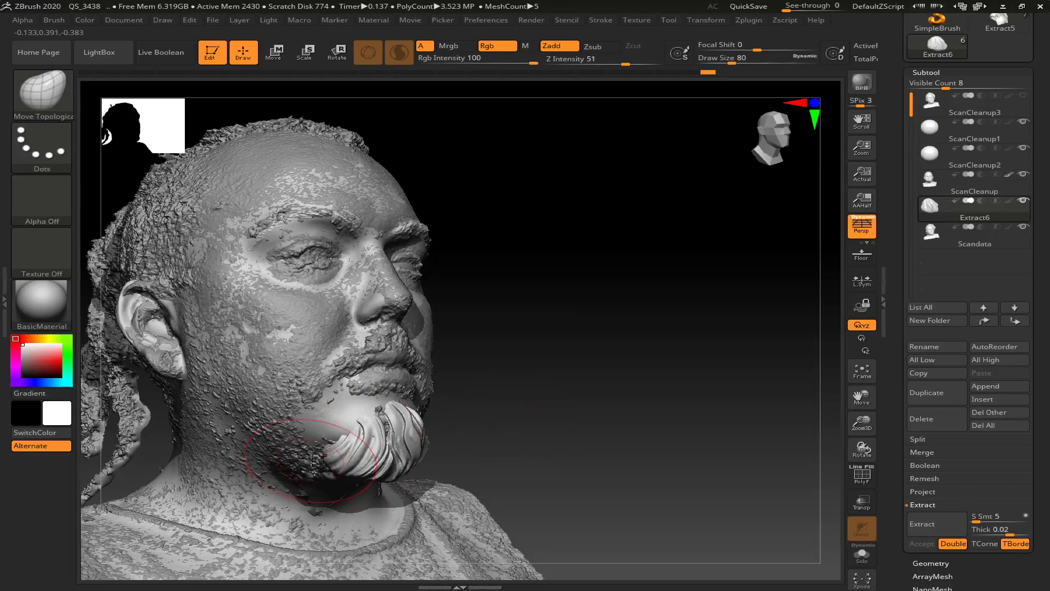
{"action": "left_click_drag", "start_coordinate": [322, 449], "coordinate": [294, 459]}
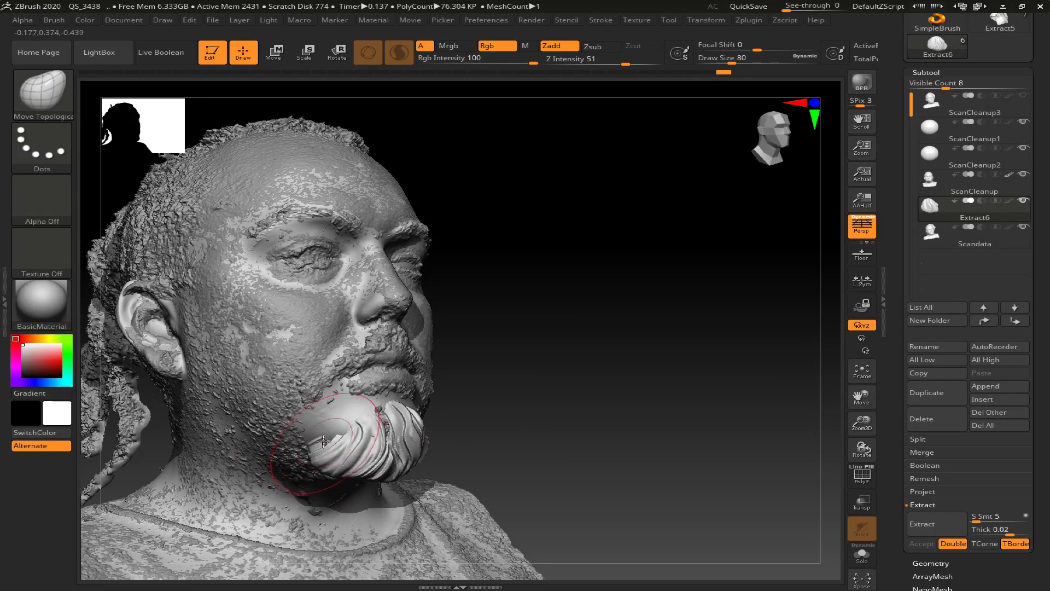
{"action": "right_click_drag", "start_coordinate": [298, 454], "coordinate": [355, 440]}
{"action": "left_click_drag", "start_coordinate": [354, 440], "coordinate": [344, 458]}
{"action": "mouse_move", "coordinate": [344, 458]}
{"action": "right_mouse_down"}
{"action": "mouse_move", "coordinate": [476, 430]}
{"action": "mouse_move", "coordinate": [364, 419]}
{"action": "right_mouse_up"}
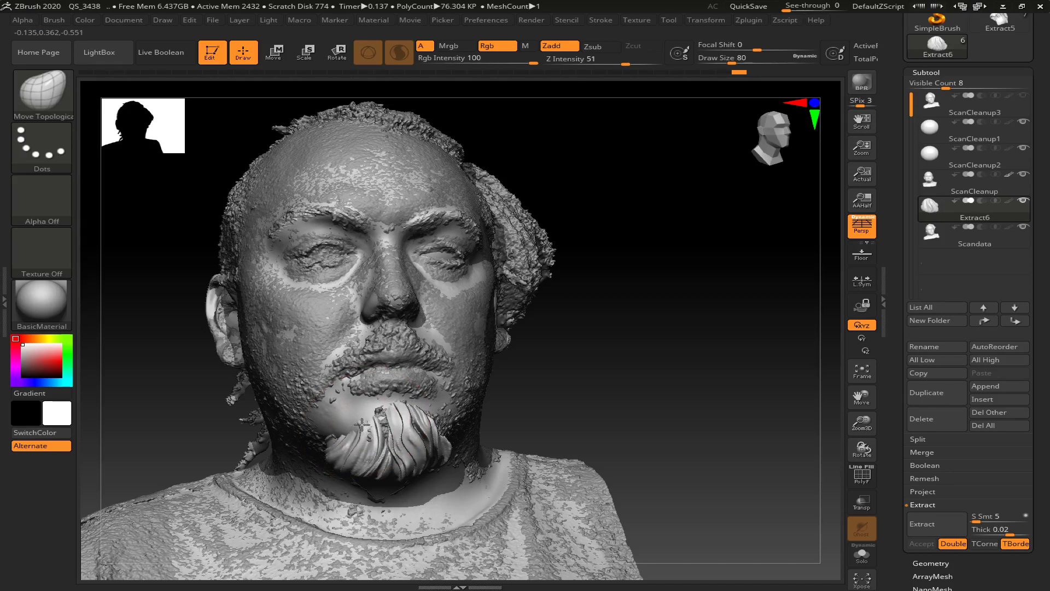
Hide the Scandata subtool and check the reshaped goatee on the cleaned-up head
{"action": "left_click", "coordinate": [1023, 227]}
{"action": "left_click_drag", "start_coordinate": [600, 433], "coordinate": [649, 355], "text": "shift"}
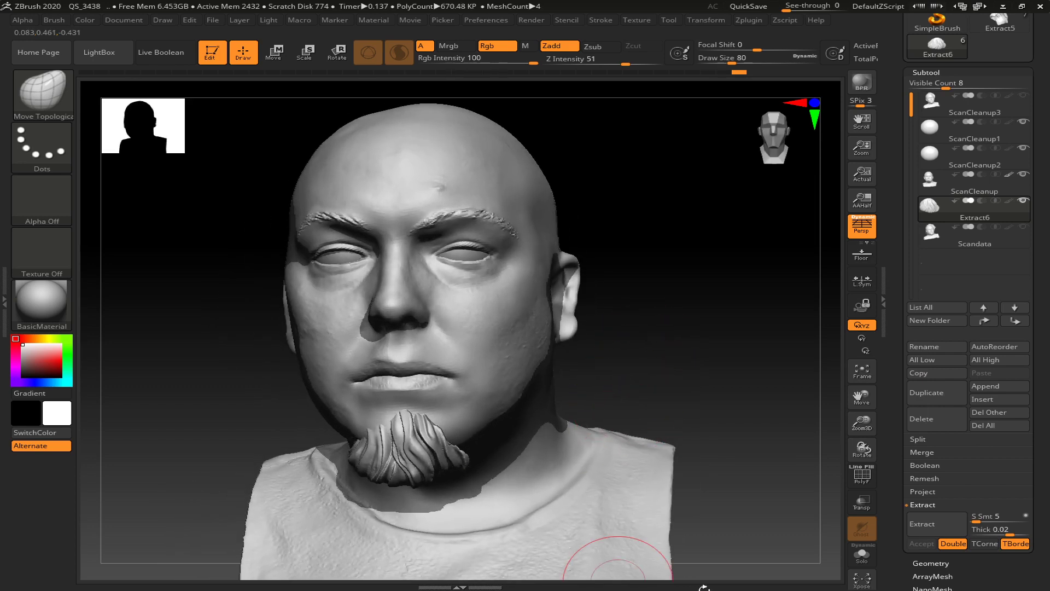
{"action": "key", "text": "super"}
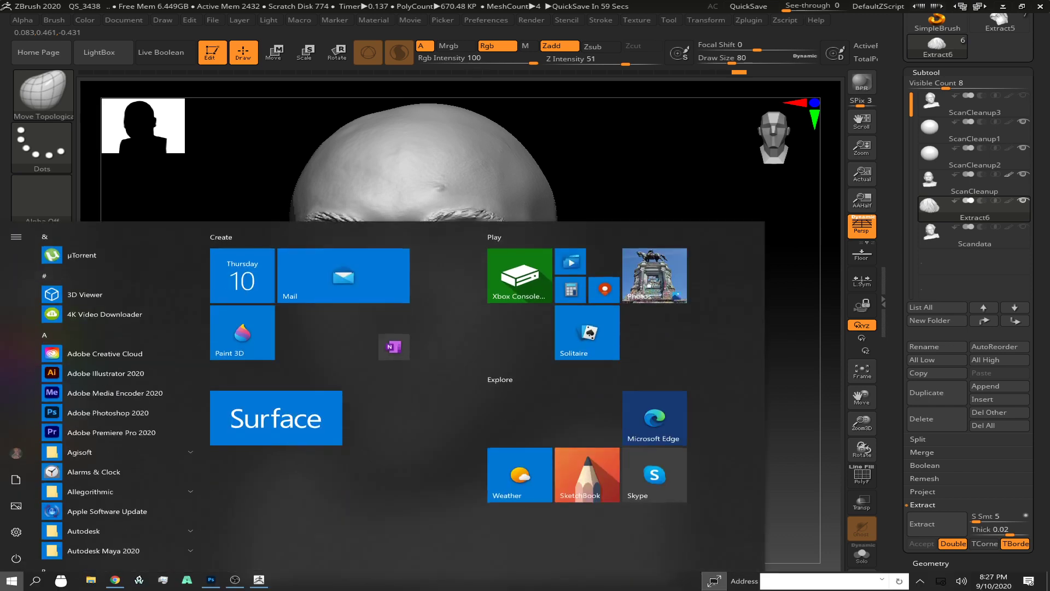
{"action": "left_click", "coordinate": [648, 169]}
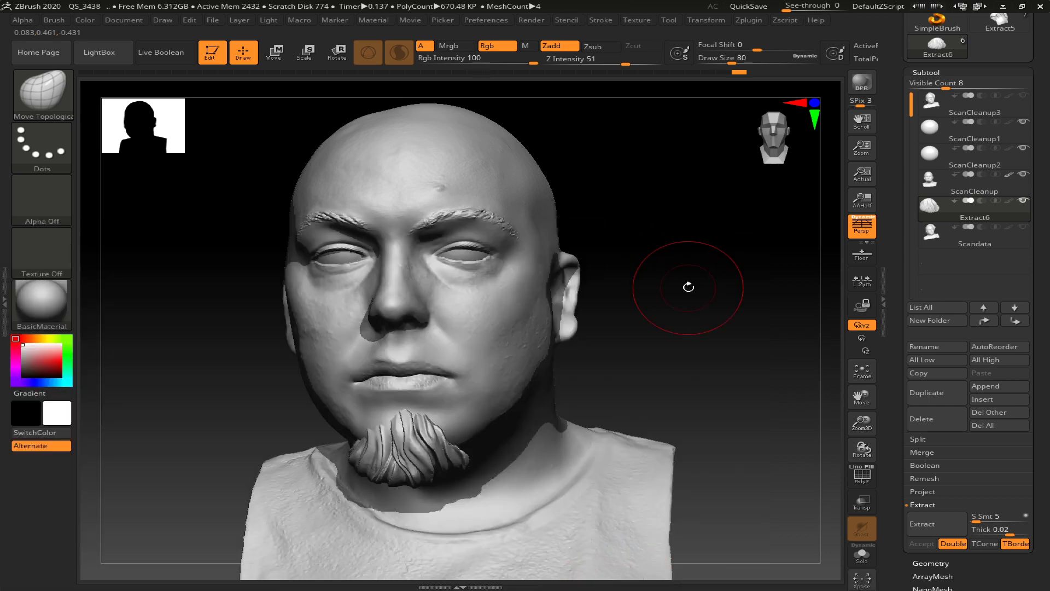
Frame the goatee with its polyframe displayed and reduce the Draw Size to 5
{"action": "key", "text": "f"}
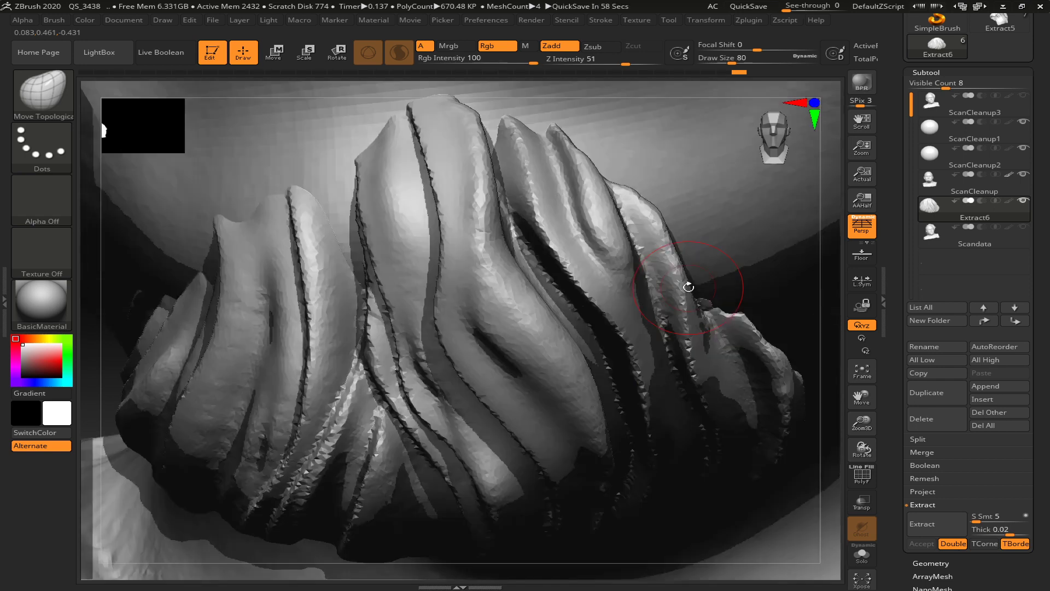
{"action": "key", "text": "shift+f"}
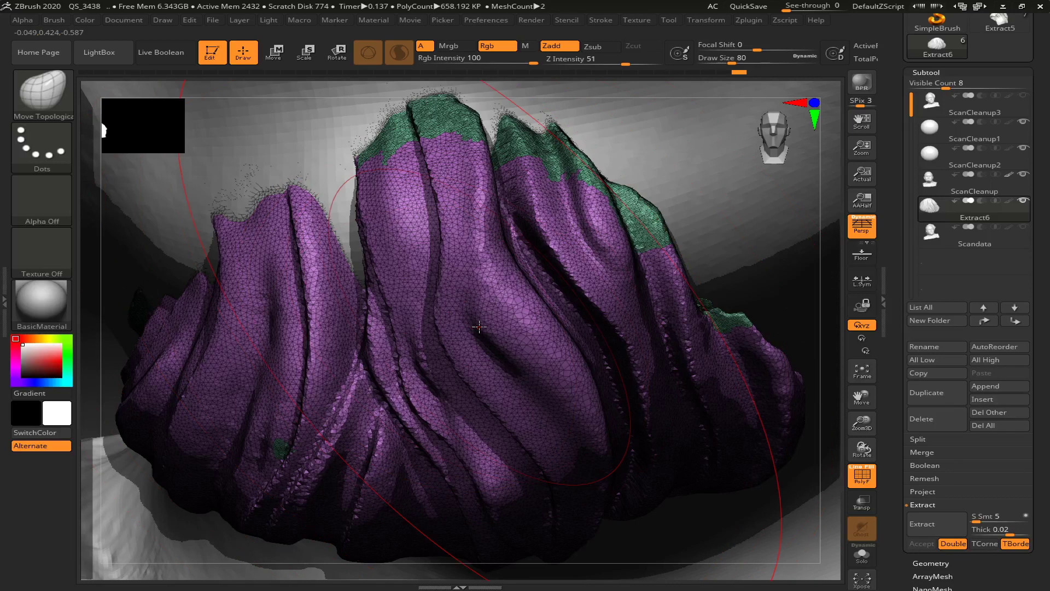
{"action": "key", "text": "s"}
{"action": "left_click_drag", "start_coordinate": [479, 326], "coordinate": [456, 327]}
{"action": "key", "text": "shift"}
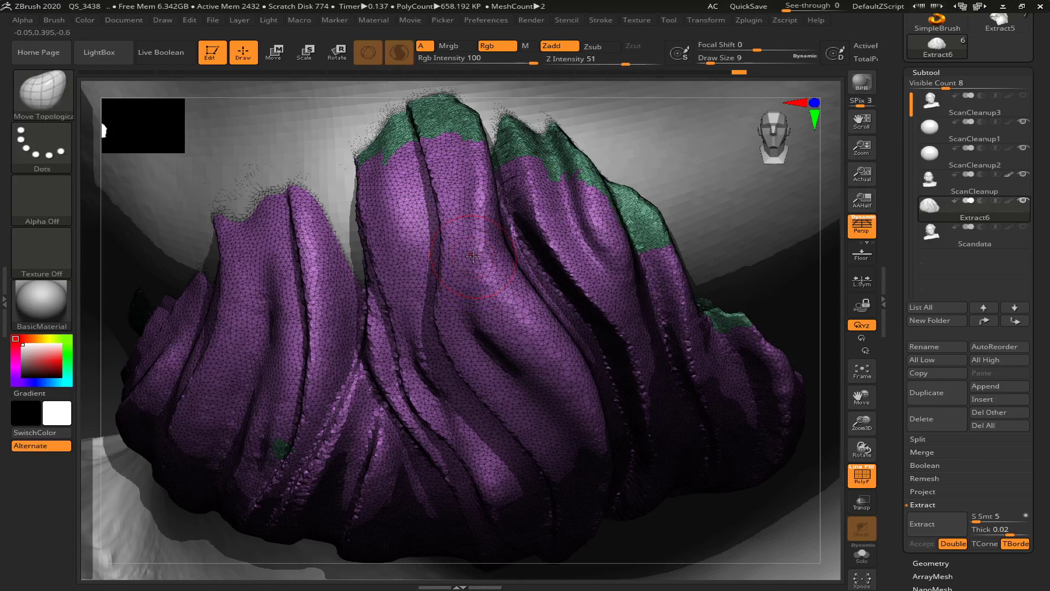
{"action": "key", "text": "s"}
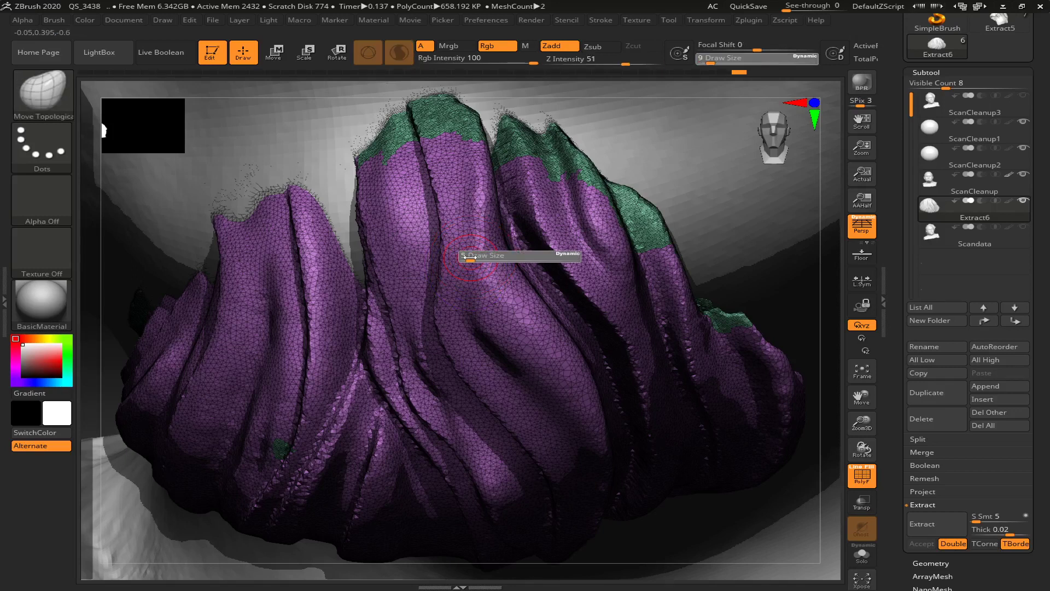
{"action": "left_click_drag", "start_coordinate": [469, 257], "coordinate": [470, 257]}
Smooth the jagged groove edges along the goatee's front strands with Sculptris Pro active
{"action": "mouse_move", "coordinate": [442, 146]}
{"action": "left_mouse_down"}
{"action": "mouse_move", "coordinate": [467, 223]}
{"action": "mouse_move", "coordinate": [467, 336]}
{"action": "mouse_move", "coordinate": [504, 394]}
{"action": "mouse_move", "coordinate": [566, 450]}
{"action": "left_mouse_up"}
{"action": "mouse_move", "coordinate": [563, 188]}
{"action": "left_mouse_down"}
{"action": "mouse_move", "coordinate": [568, 229]}
{"action": "mouse_move", "coordinate": [648, 350]}
{"action": "mouse_move", "coordinate": [650, 380]}
{"action": "left_mouse_up"}
{"action": "left_click_drag", "start_coordinate": [536, 250], "coordinate": [616, 372]}
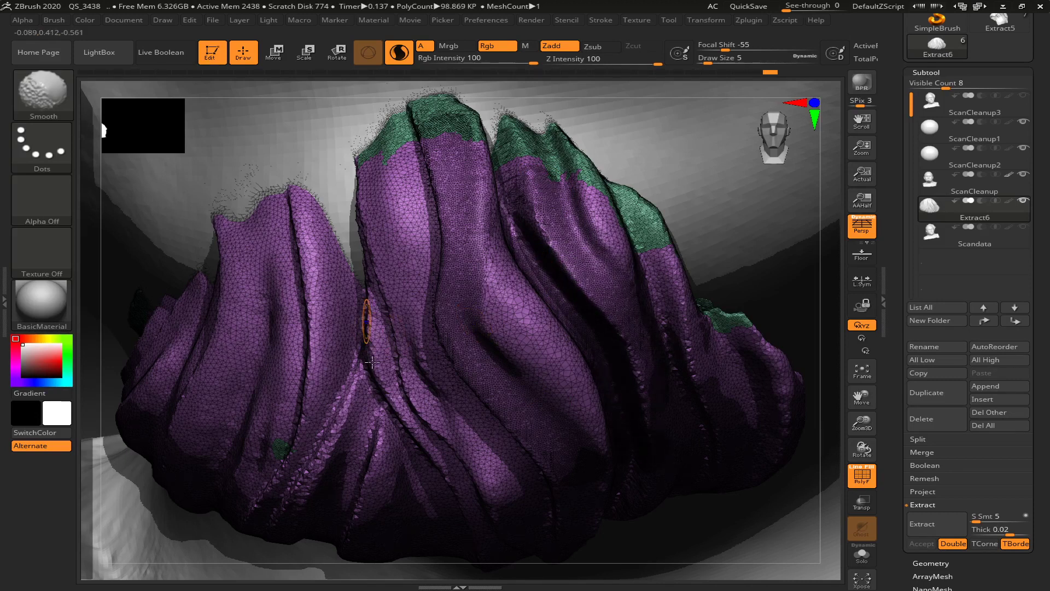
{"action": "left_click_drag", "start_coordinate": [365, 300], "coordinate": [402, 393]}
{"action": "left_click_drag", "start_coordinate": [421, 351], "coordinate": [503, 480], "text": "shift"}
{"action": "mouse_move", "coordinate": [383, 162]}
{"action": "left_mouse_down", "text": "shift"}
{"action": "mouse_move", "coordinate": [413, 339]}
{"action": "mouse_move", "coordinate": [458, 440]}
{"action": "left_mouse_up", "text": "shift"}
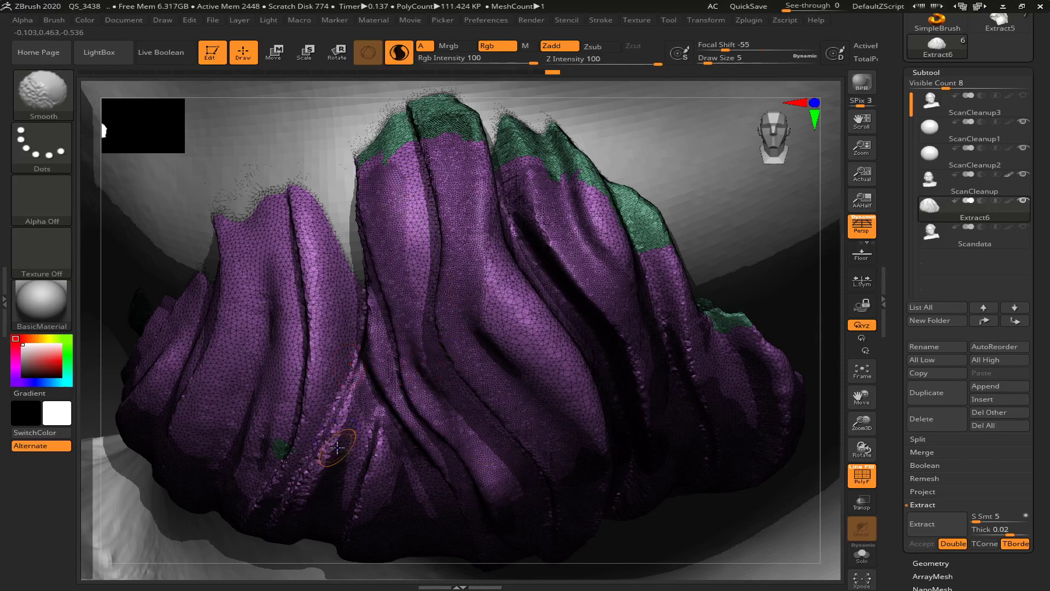
{"action": "mouse_move", "coordinate": [344, 363]}
{"action": "left_mouse_down", "text": "shift"}
{"action": "mouse_move", "coordinate": [302, 459]}
{"action": "mouse_move", "coordinate": [355, 427]}
{"action": "mouse_move", "coordinate": [335, 542]}
{"action": "mouse_move", "coordinate": [383, 427]}
{"action": "mouse_move", "coordinate": [377, 465]}
{"action": "left_mouse_up", "text": "shift"}
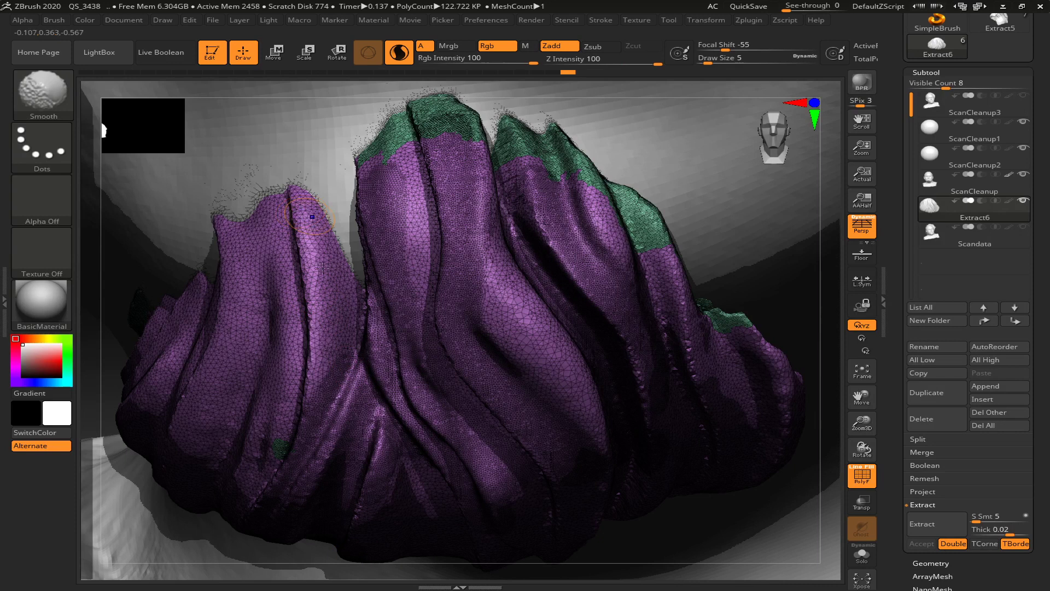
{"action": "left_click_drag", "start_coordinate": [289, 214], "coordinate": [328, 412], "text": "shift"}
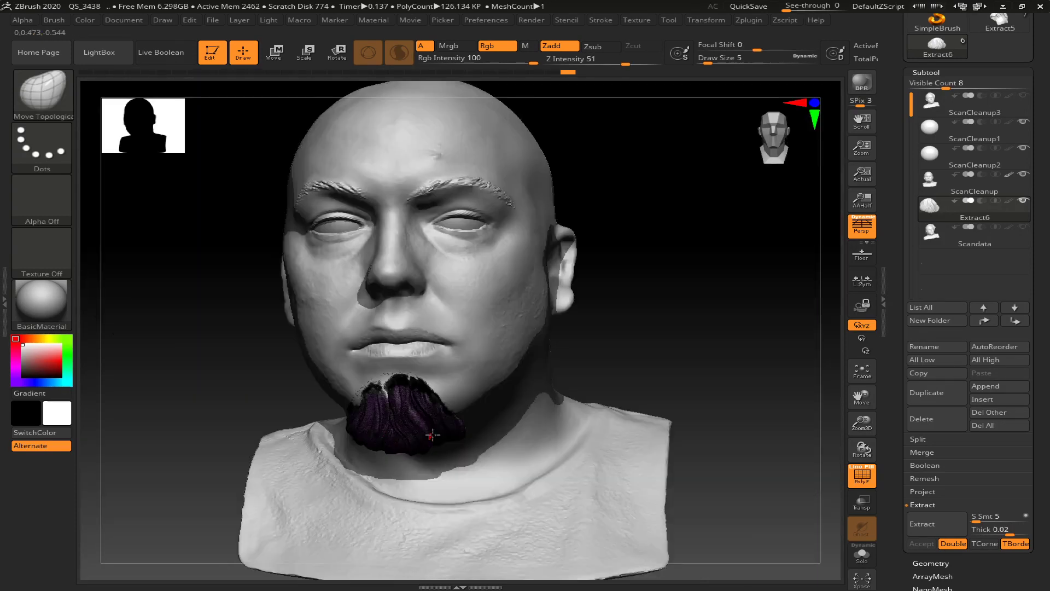
Turn off the polyframe display and check the smoothed goatee from several angles
{"action": "key", "text": "shift+f"}
{"action": "mouse_move", "coordinate": [656, 347]}
{"action": "left_mouse_down"}
{"action": "mouse_move", "coordinate": [671, 321]}
{"action": "mouse_move", "coordinate": [639, 354]}
{"action": "left_mouse_up"}
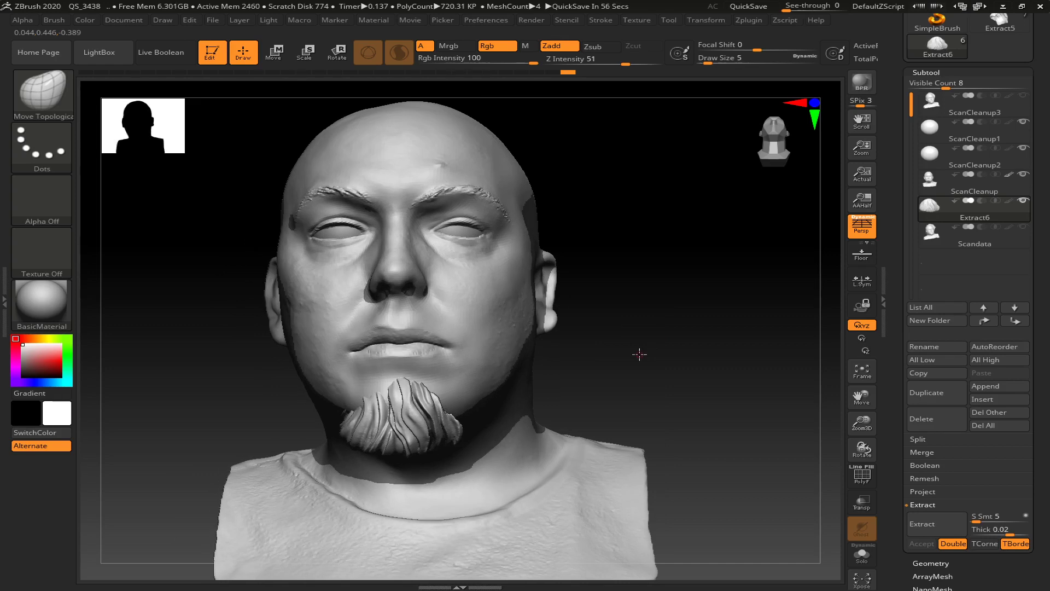
{"action": "left_click_drag", "start_coordinate": [624, 365], "coordinate": [546, 359]}
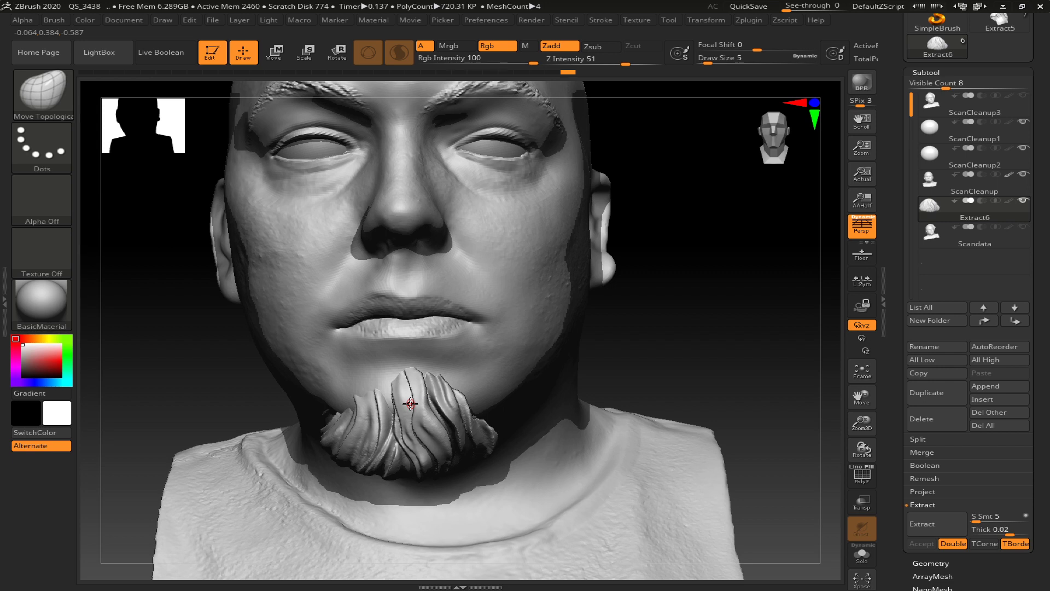
Set the Draw Size to 7, then pull out and smooth the upper tips of the goatee's central strands
{"action": "key", "text": "b"}
{"action": "key", "text": "Escape"}
{"action": "key", "text": "s"}
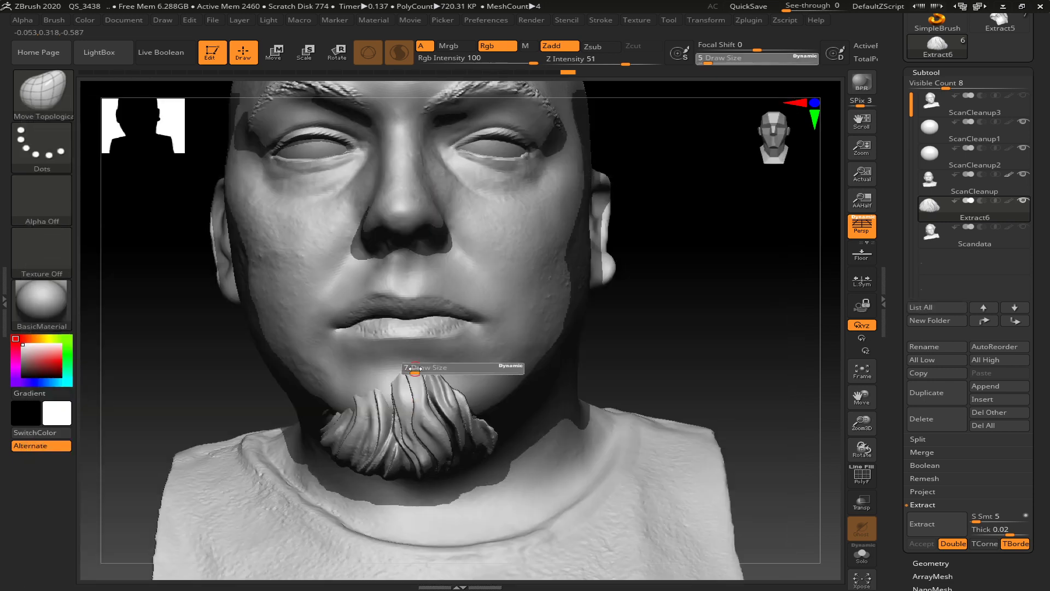
{"action": "left_click_drag", "start_coordinate": [414, 368], "coordinate": [412, 366]}
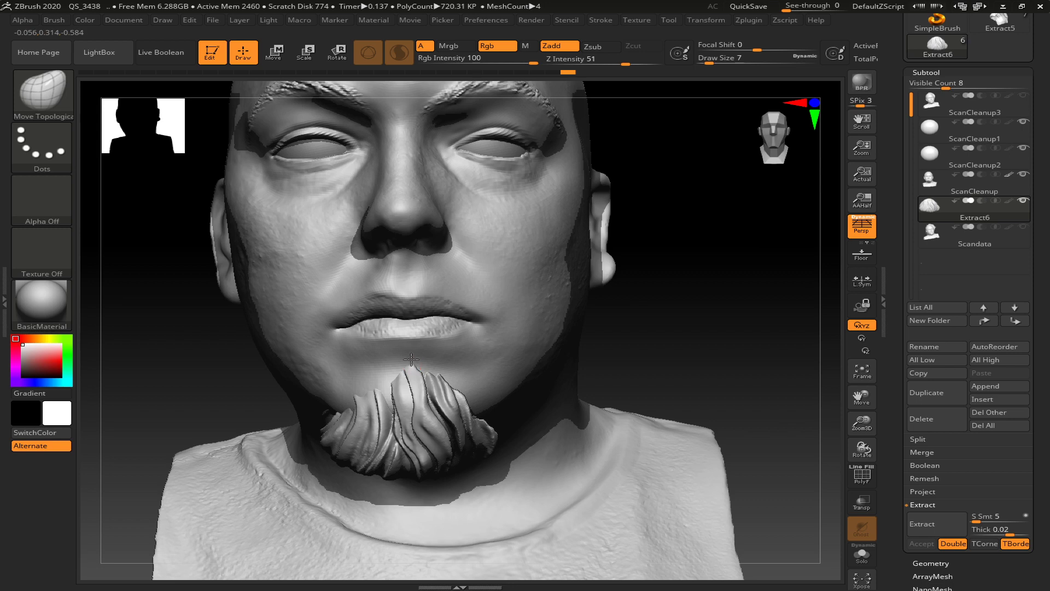
{"action": "left_click_drag", "start_coordinate": [412, 356], "coordinate": [391, 376]}
{"action": "key", "text": "shift"}
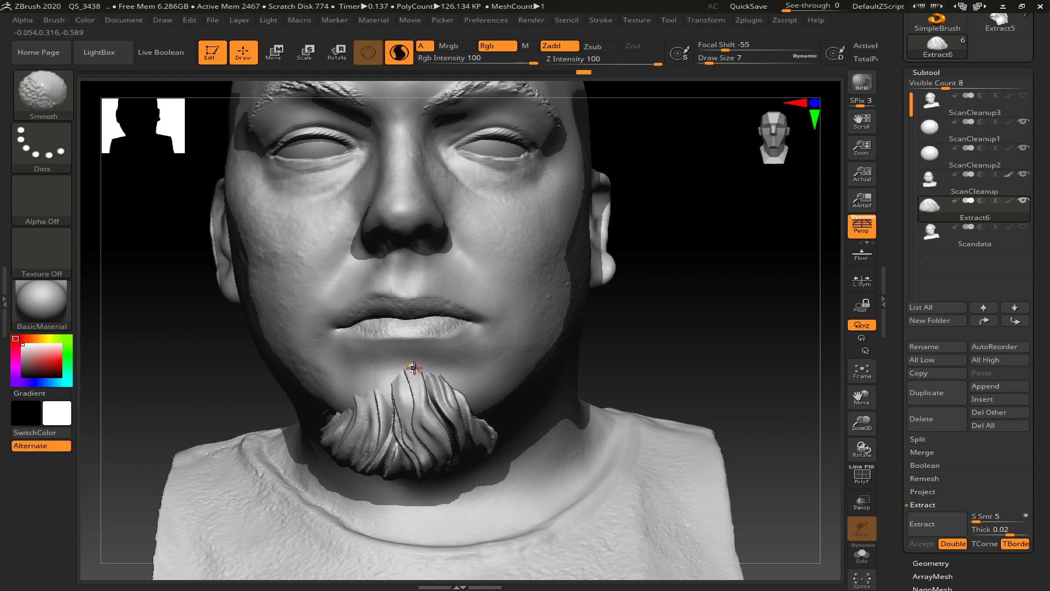
{"action": "key", "text": "shift"}
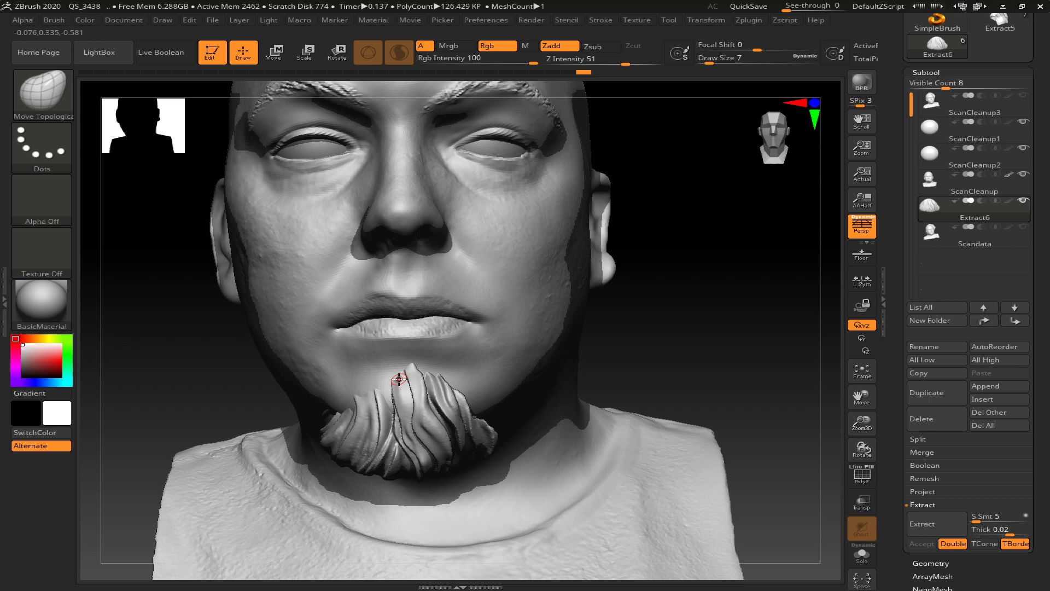
Set the Draw Size to 4, then reshape and smooth the upper tip of the goatee's central strands
{"action": "type", "text": "s4"}
{"action": "key", "text": "Return"}
{"action": "key", "text": "shift"}
{"action": "key", "text": "shift"}
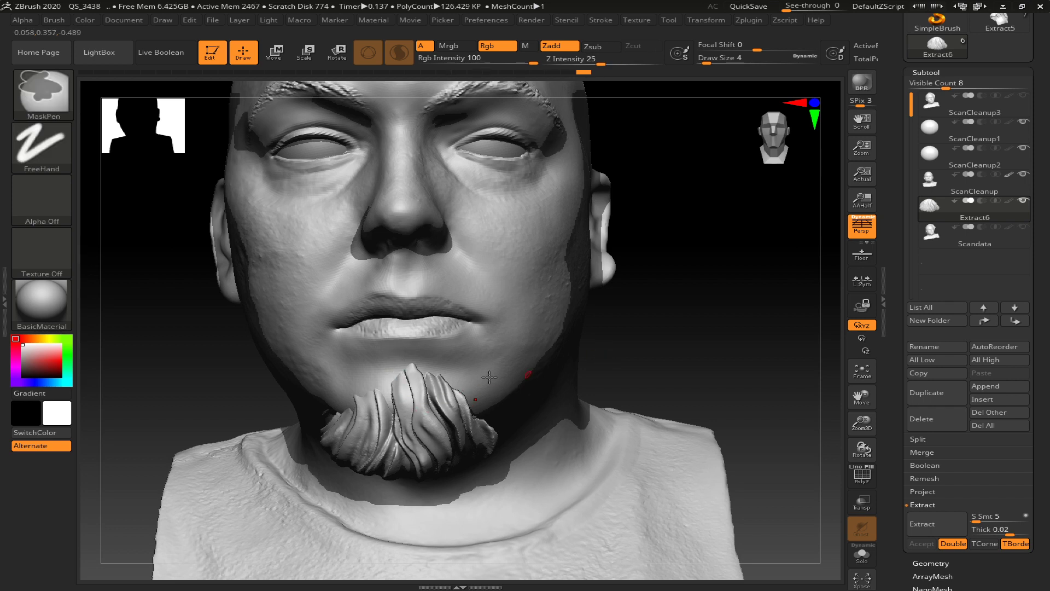
Set the Draw Size to 7, then pull out and smooth the upper tips of the strands beside the central ones
{"action": "key", "text": "s"}
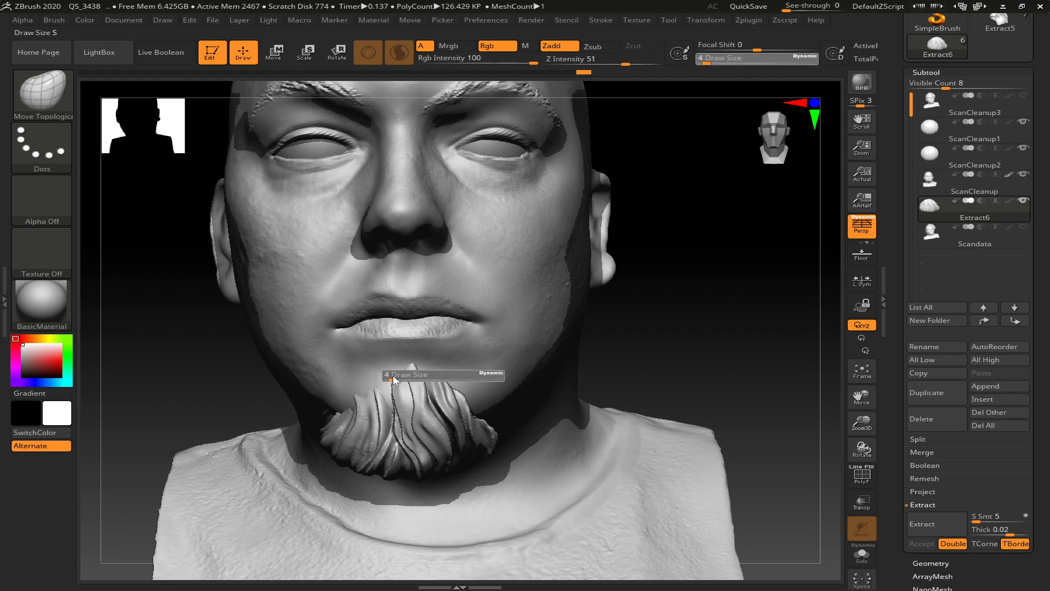
{"action": "left_click", "coordinate": [394, 376]}
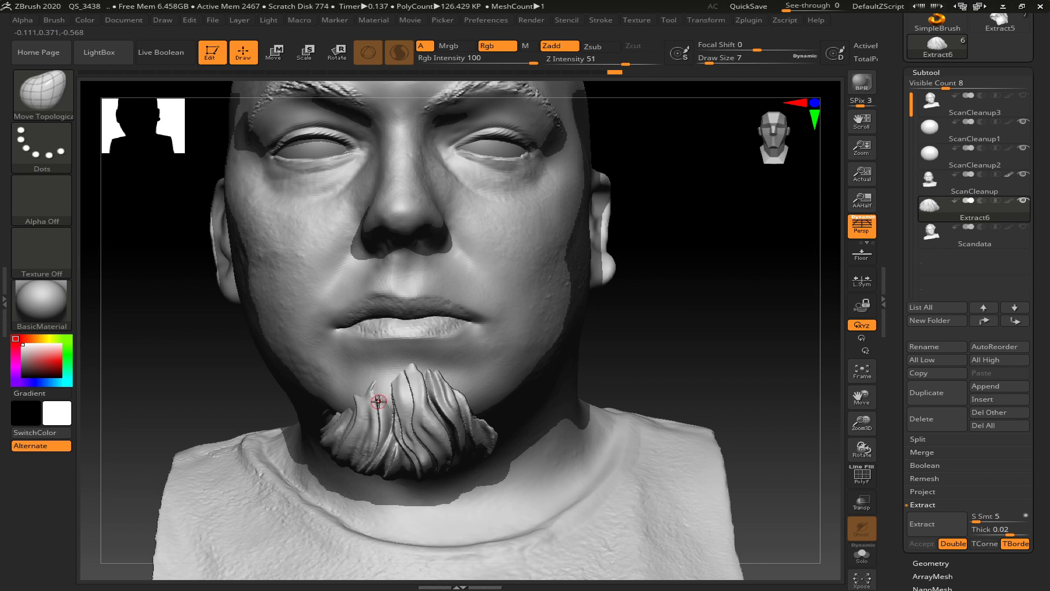
{"action": "key", "text": "shift"}
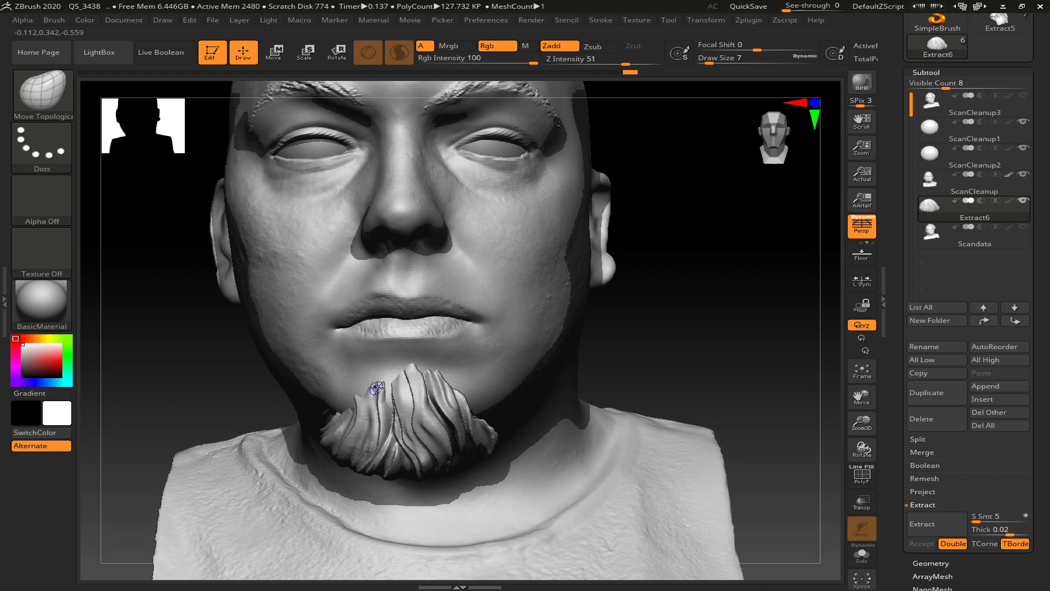
{"action": "key", "text": "shift"}
{"action": "mouse_move", "coordinate": [638, 333]}
{"action": "left_mouse_down"}
{"action": "mouse_move", "coordinate": [613, 328]}
{"action": "mouse_move", "coordinate": [639, 330]}
{"action": "mouse_move", "coordinate": [628, 345]}
{"action": "left_mouse_up"}
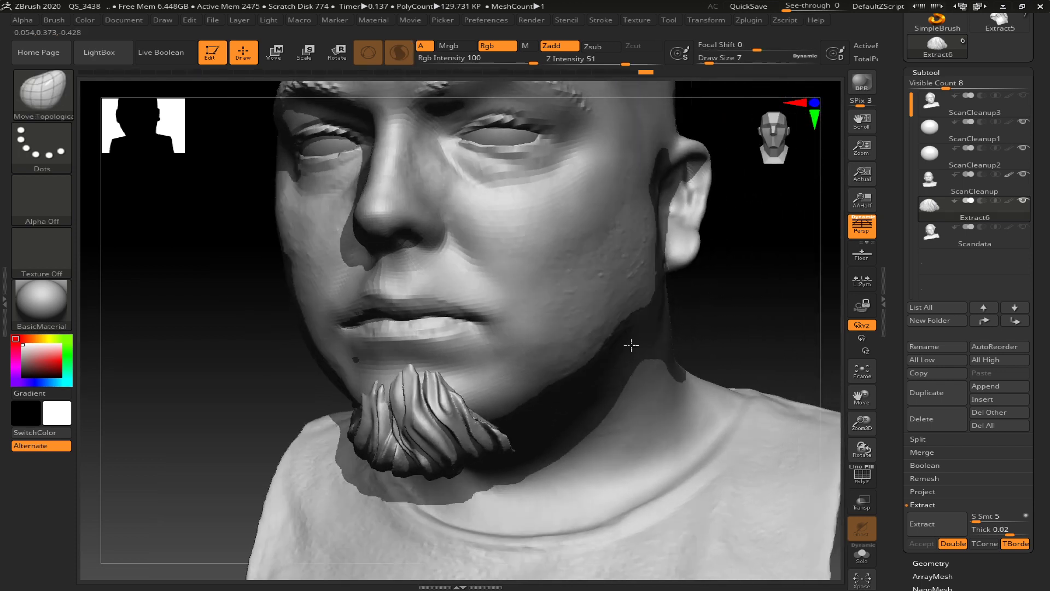
{"action": "left_click_drag", "start_coordinate": [244, 432], "coordinate": [347, 425]}
{"action": "left_click_drag", "start_coordinate": [418, 413], "coordinate": [461, 424]}
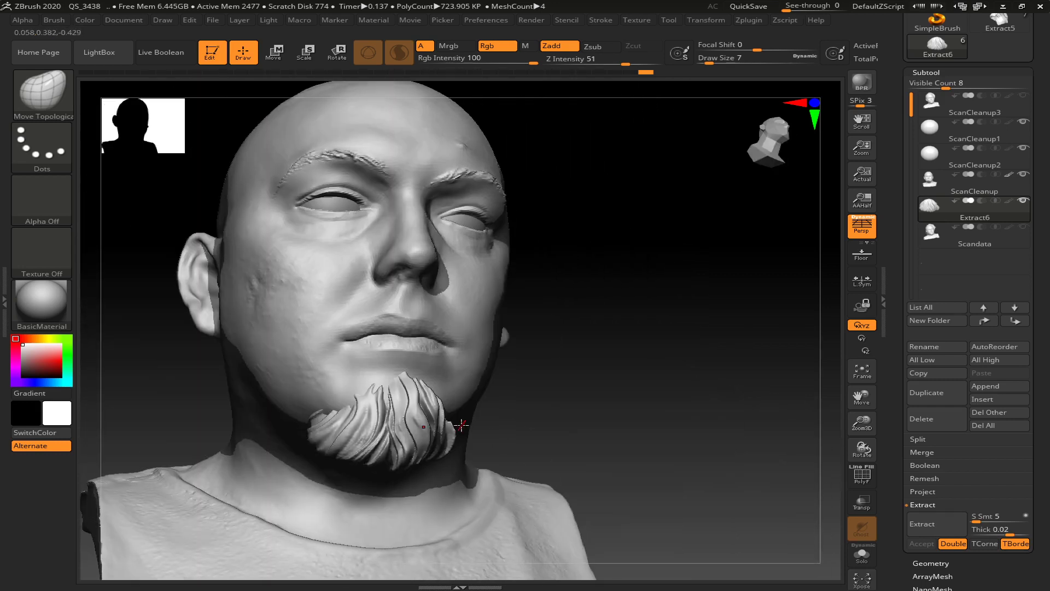
Carve extra strand grooves along the sides of the goatee with the Slash2 brush
{"action": "key", "text": "b"}
{"action": "key", "text": "s"}
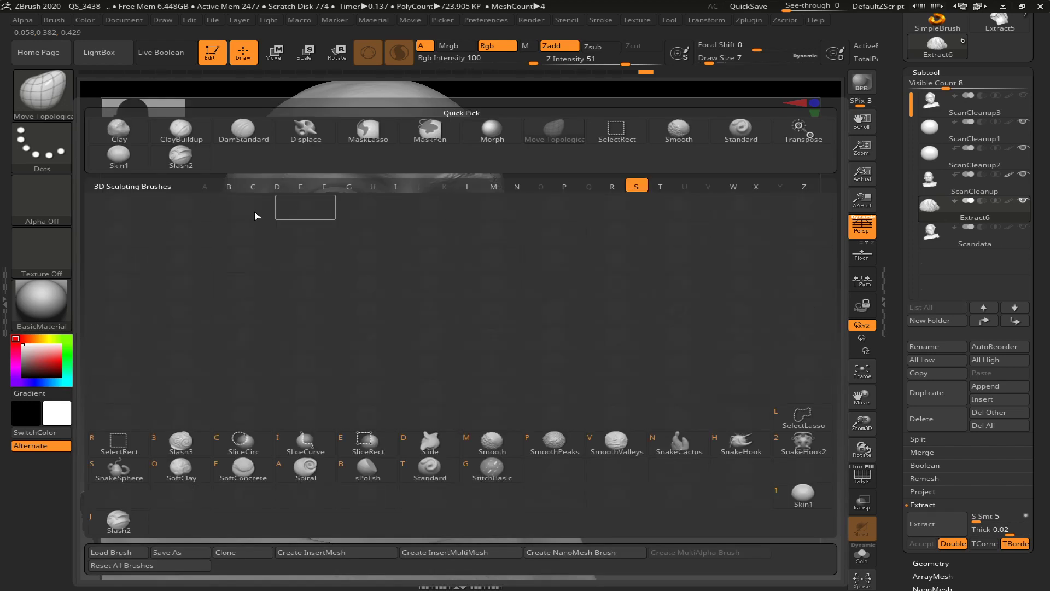
{"action": "left_click", "coordinate": [182, 151]}
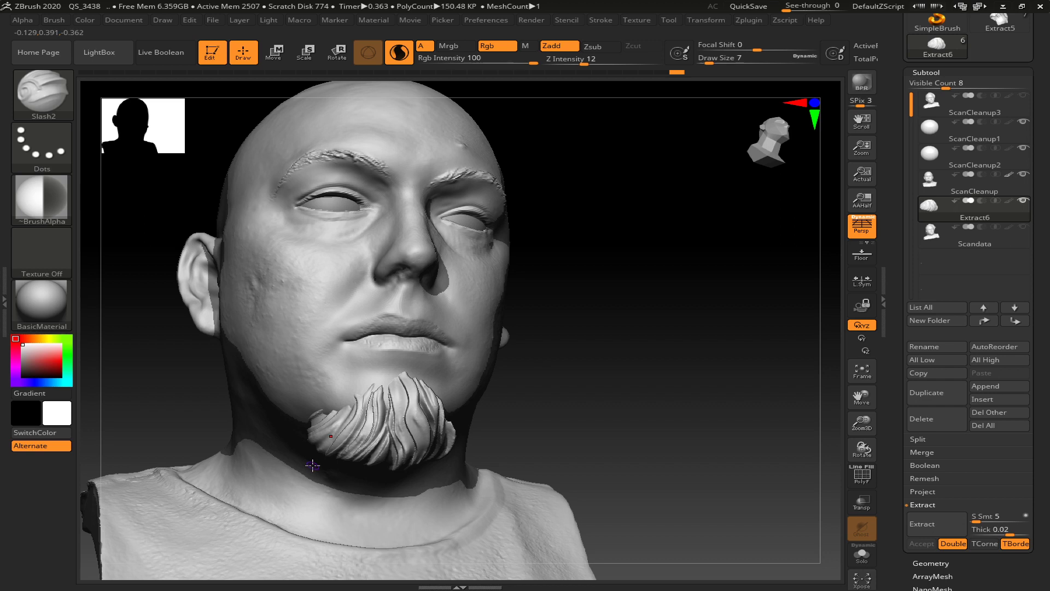
{"action": "mouse_move", "coordinate": [574, 382]}
{"action": "left_mouse_down"}
{"action": "mouse_move", "coordinate": [561, 381]}
{"action": "mouse_move", "coordinate": [569, 400]}
{"action": "left_mouse_up"}
{"action": "left_click_drag", "start_coordinate": [654, 392], "coordinate": [632, 397]}
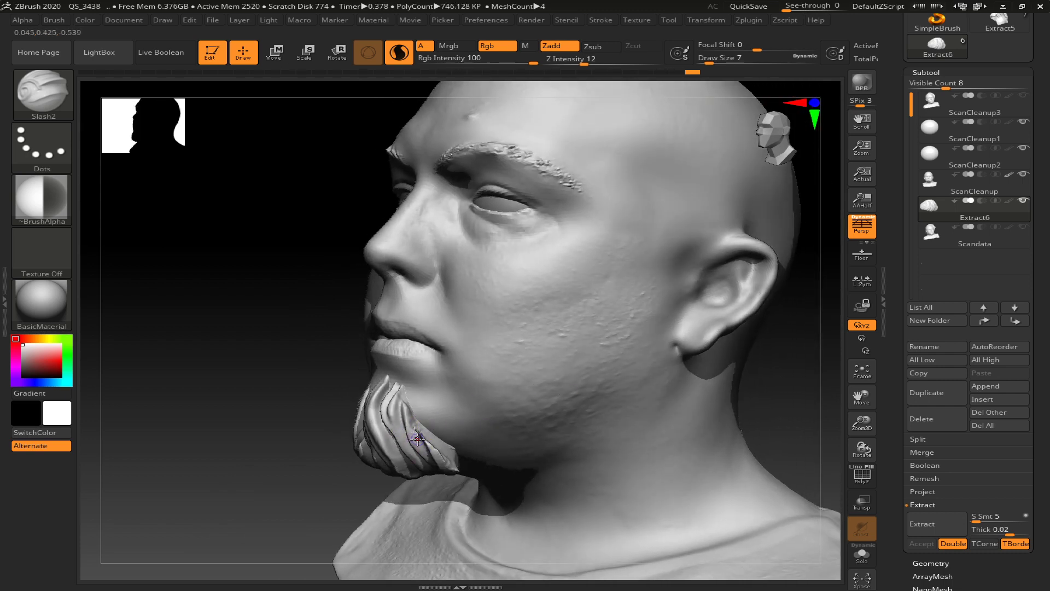
Try the SnakeHook brush for pulling out strands, and switch to the SnakeHook2 brush
{"action": "key", "text": "b"}
{"action": "key", "text": "s"}
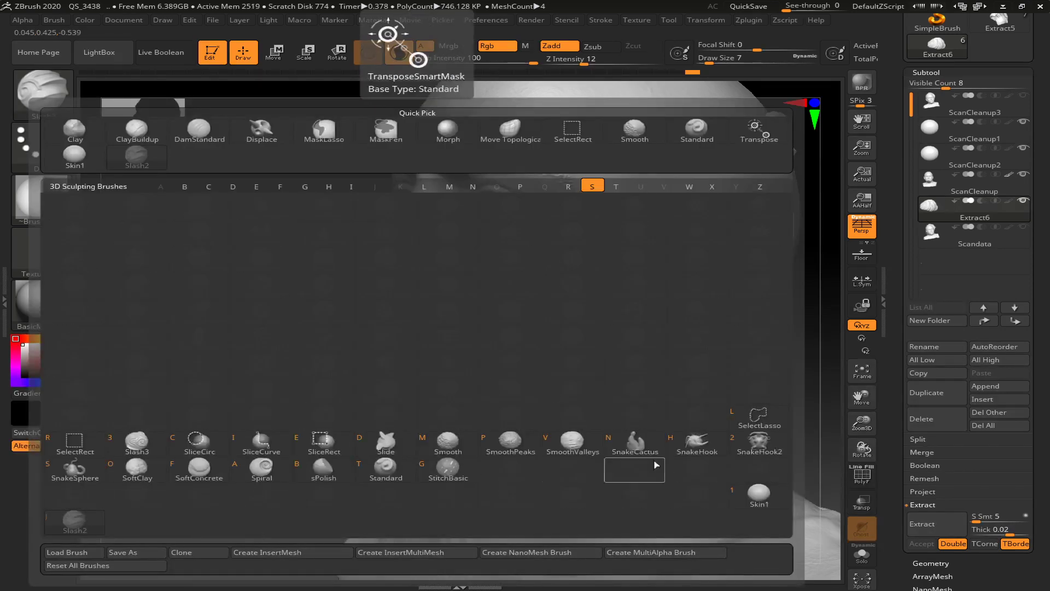
{"action": "left_click", "coordinate": [699, 437]}
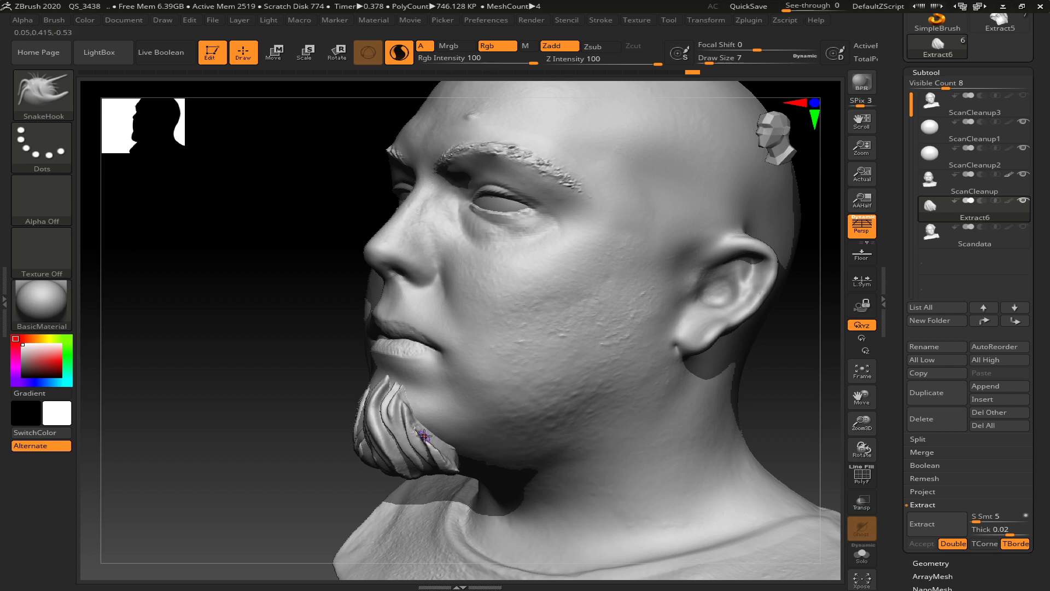
{"action": "key", "text": "b"}
{"action": "key", "text": "s"}
{"action": "left_click", "coordinate": [769, 442]}
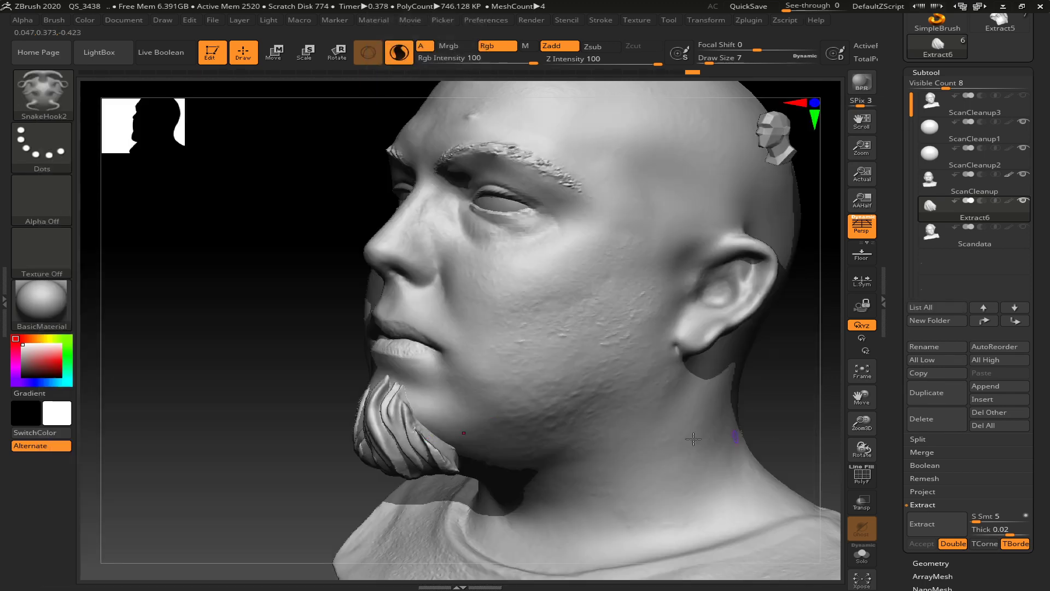
Pull a long thin trial spike from the goatee's side edge with SnakeHook2 and check it up close
{"action": "left_click_drag", "start_coordinate": [206, 469], "coordinate": [277, 464]}
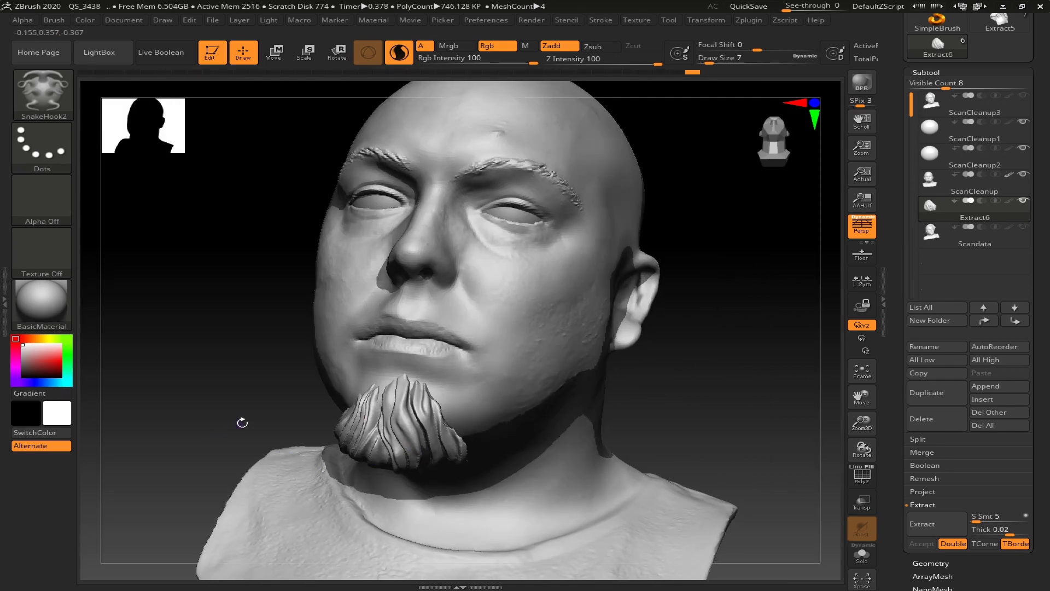
{"action": "left_click_drag", "start_coordinate": [242, 422], "coordinate": [218, 429]}
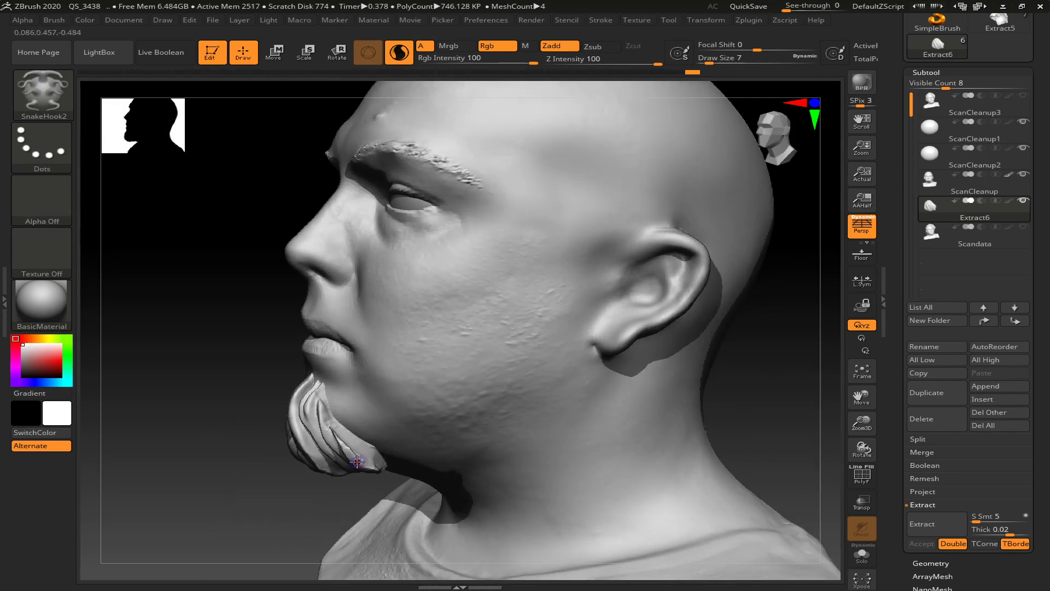
{"action": "left_click_drag", "start_coordinate": [346, 489], "coordinate": [373, 491]}
{"action": "key", "text": "f"}
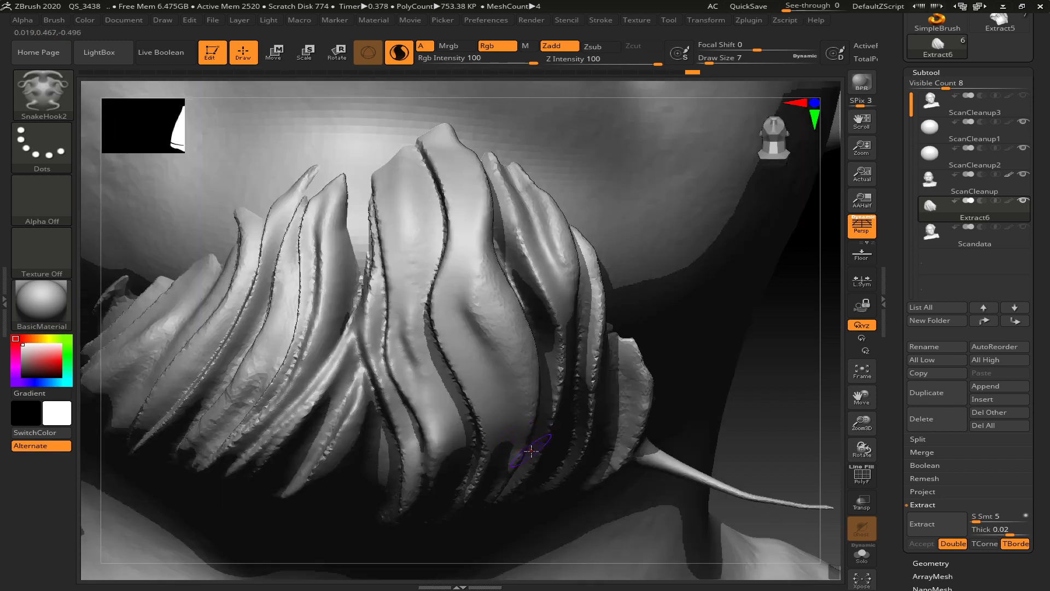
{"action": "key", "text": "f"}
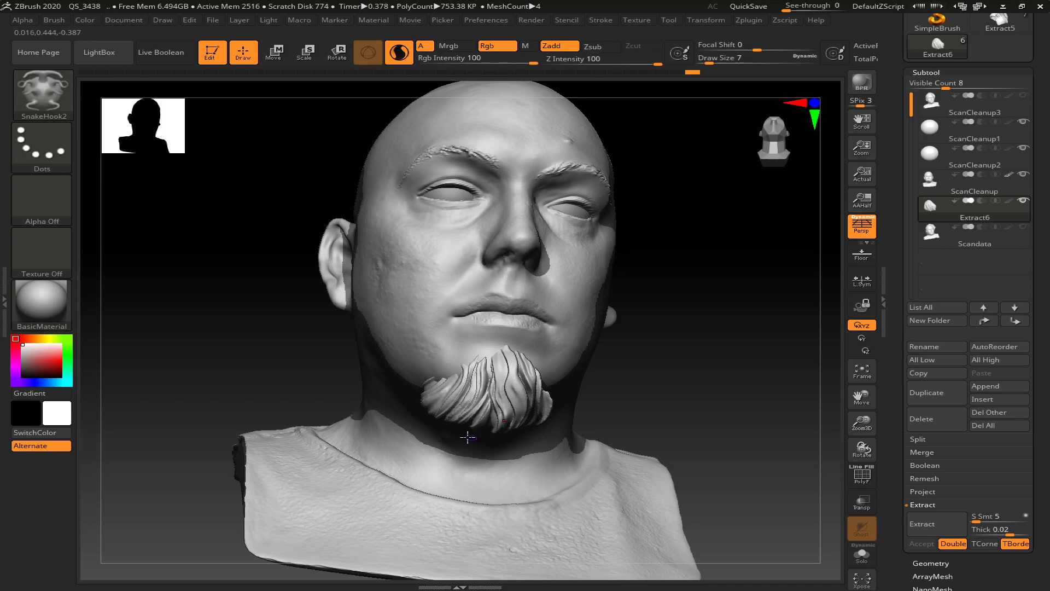
Try pulling the tips of the goatee's side strands with SnakeHook2, and undo each attempt
{"action": "mouse_move", "coordinate": [330, 399]}
{"action": "left_mouse_down"}
{"action": "mouse_move", "coordinate": [358, 404]}
{"action": "mouse_move", "coordinate": [503, 377]}
{"action": "left_mouse_up"}
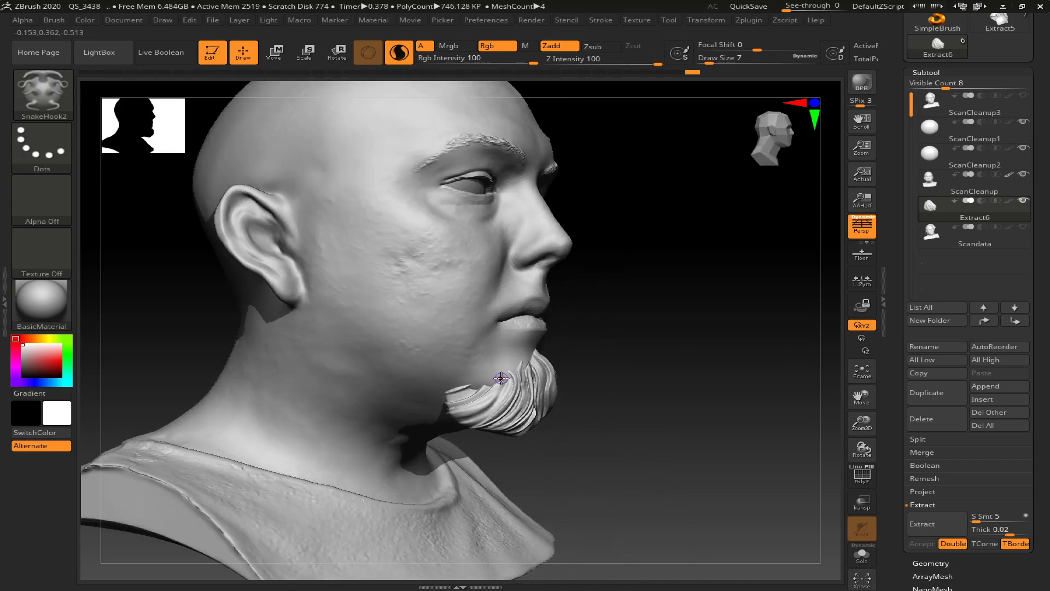
{"action": "mouse_move", "coordinate": [628, 403]}
{"action": "left_mouse_down"}
{"action": "mouse_move", "coordinate": [571, 395]}
{"action": "mouse_move", "coordinate": [396, 414]}
{"action": "left_mouse_up"}
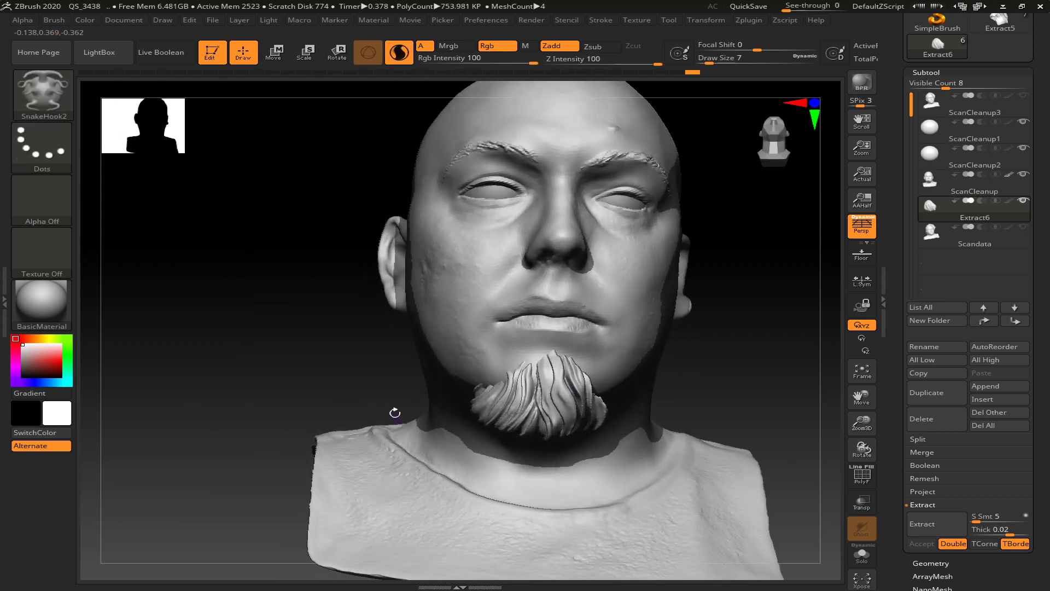
{"action": "key", "text": "f"}
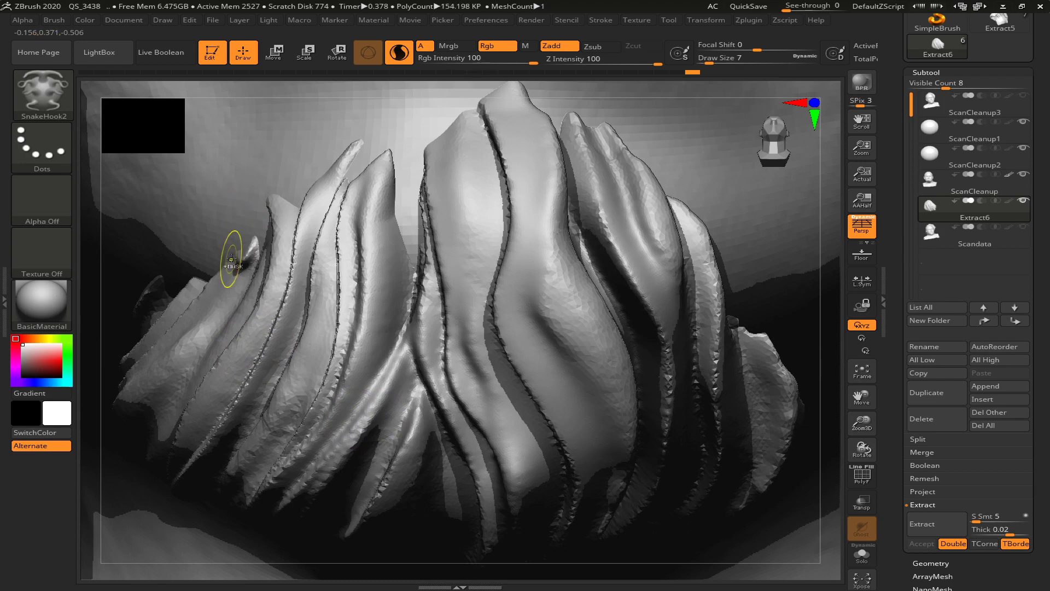
{"action": "mouse_move", "coordinate": [276, 210]}
{"action": "left_mouse_down"}
{"action": "mouse_move", "coordinate": [270, 199]}
{"action": "mouse_move", "coordinate": [288, 250]}
{"action": "mouse_move", "coordinate": [234, 336]}
{"action": "left_mouse_up"}
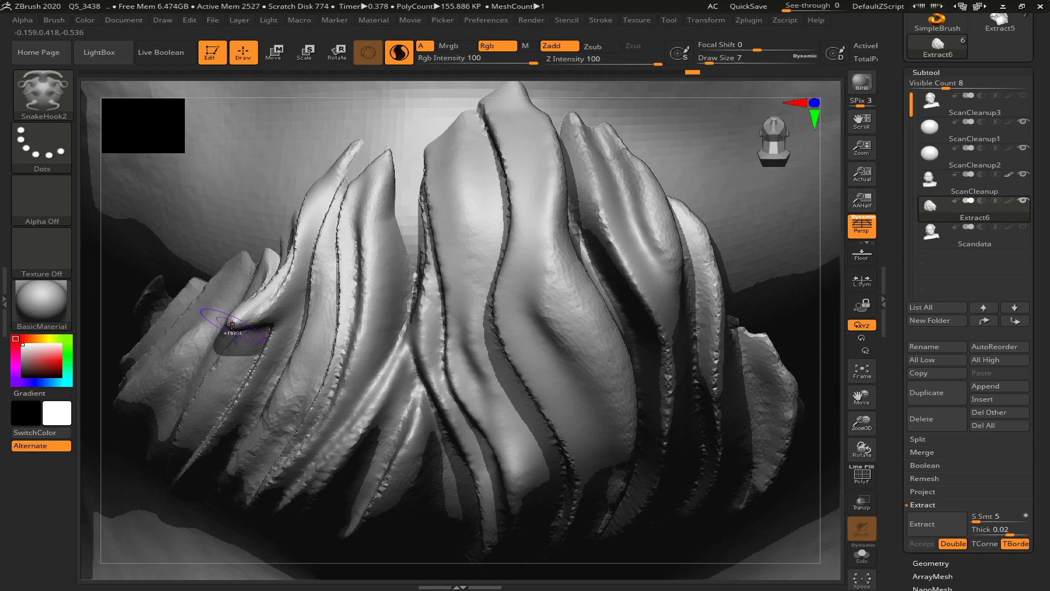
{"action": "key", "text": "ctrl+z"}
{"action": "mouse_move", "coordinate": [355, 143]}
{"action": "left_mouse_down"}
{"action": "mouse_move", "coordinate": [290, 219]}
{"action": "mouse_move", "coordinate": [273, 269]}
{"action": "left_mouse_up"}
{"action": "key", "text": "ctrl+z"}
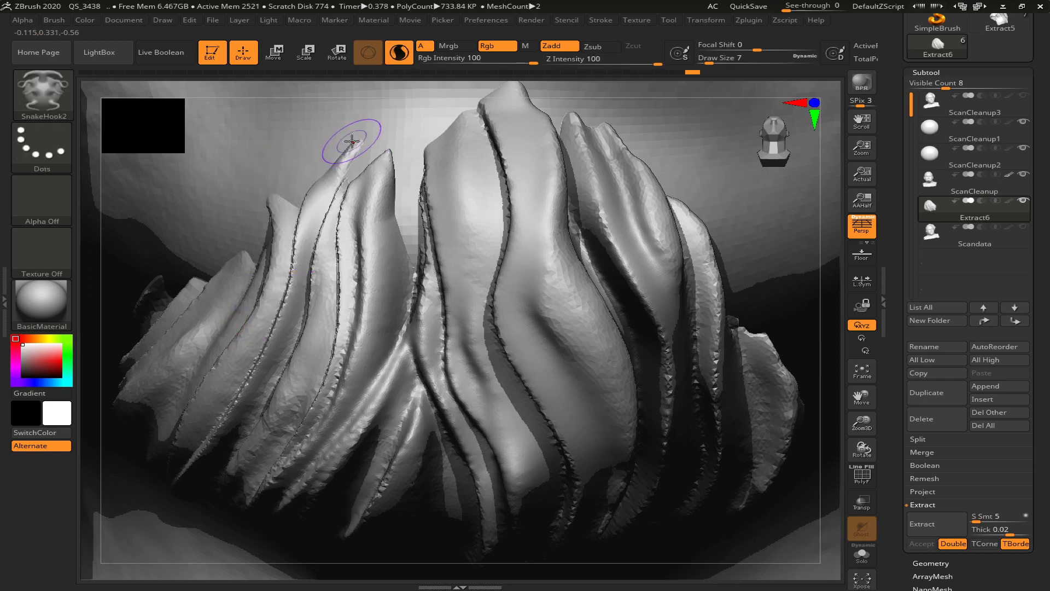
{"action": "key", "text": "ctrl+z"}
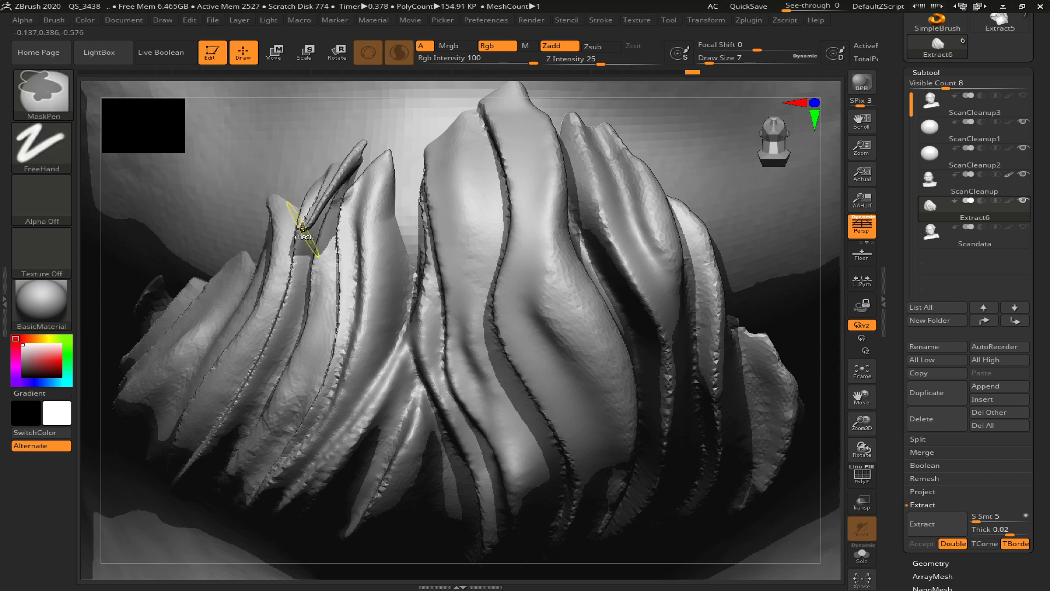
Set the Draw Size to 2 and pull thin flyaway hairs from the upper strand tips on both sides of the goatee
{"action": "type", "text": "s"}
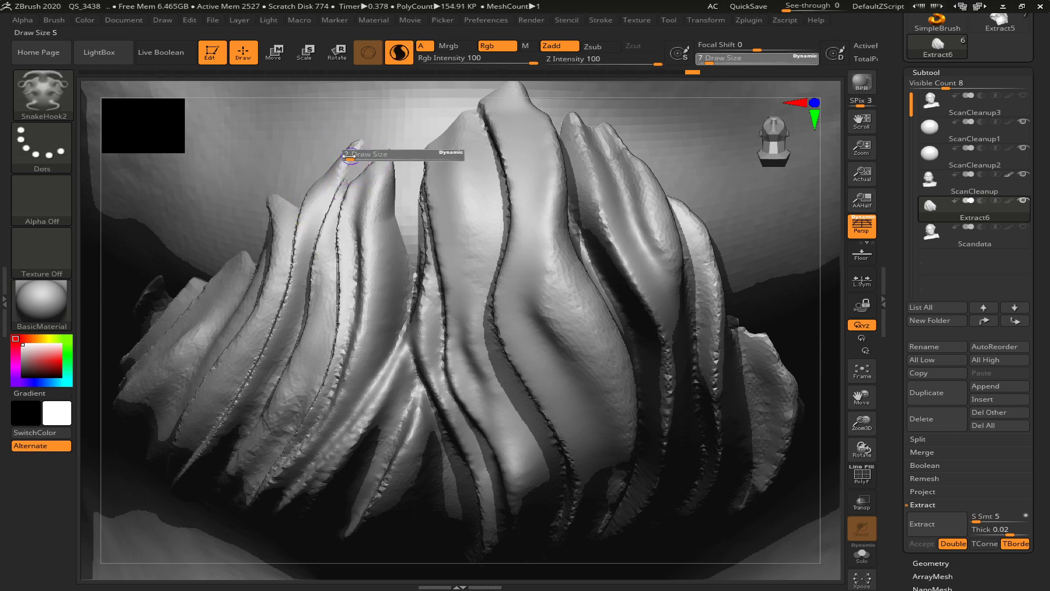
{"action": "type", "text": "2"}
{"action": "key", "text": "Return"}
{"action": "mouse_move", "coordinate": [353, 147]}
{"action": "left_mouse_down"}
{"action": "mouse_move", "coordinate": [360, 140]}
{"action": "mouse_move", "coordinate": [314, 197]}
{"action": "mouse_move", "coordinate": [288, 276]}
{"action": "left_mouse_up"}
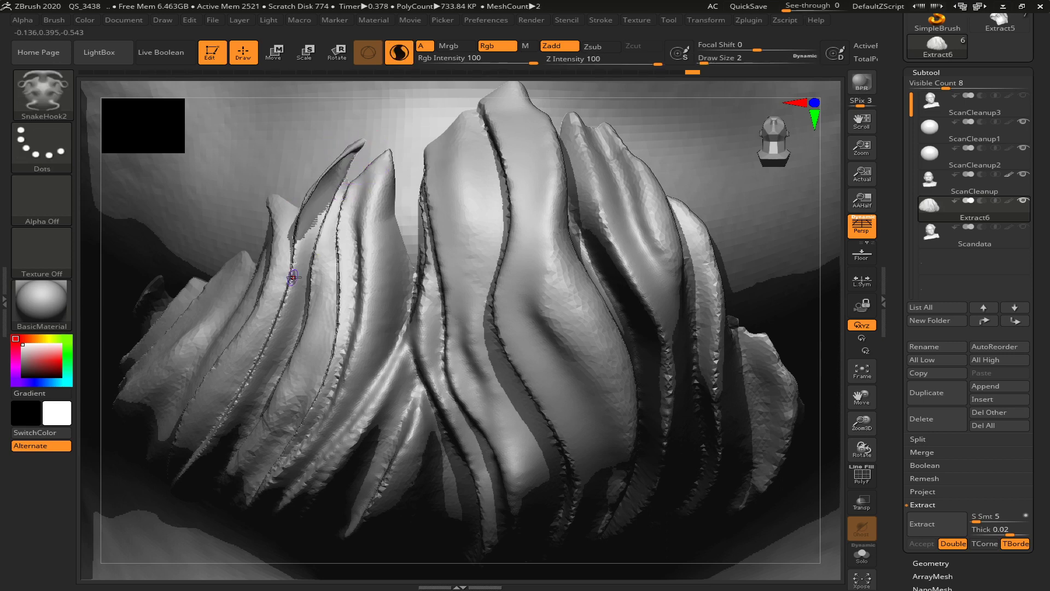
{"action": "left_click_drag", "start_coordinate": [827, 423], "coordinate": [785, 427]}
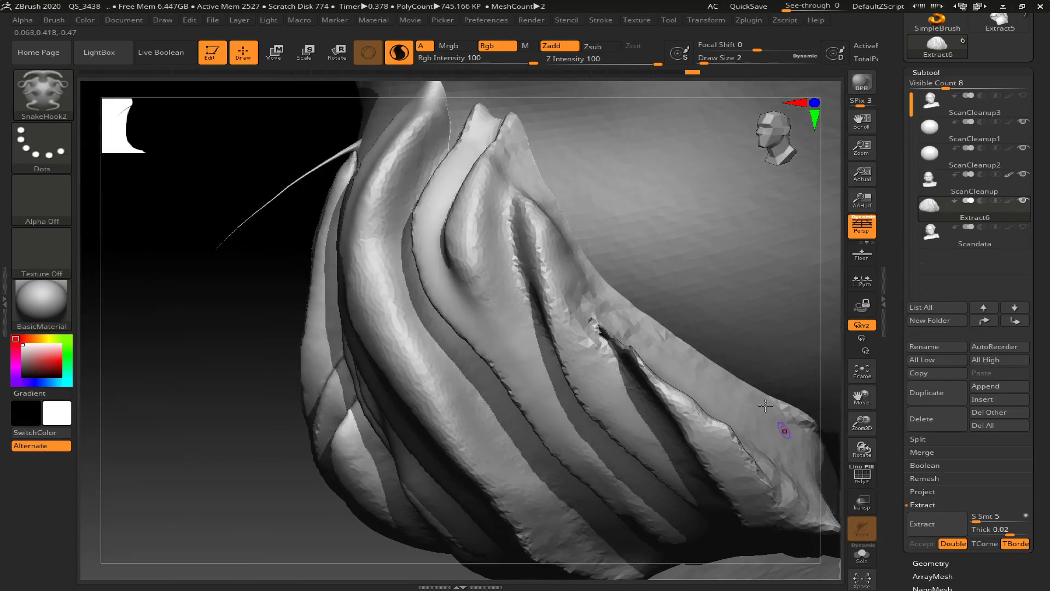
{"action": "left_click_drag", "start_coordinate": [222, 344], "coordinate": [231, 320]}
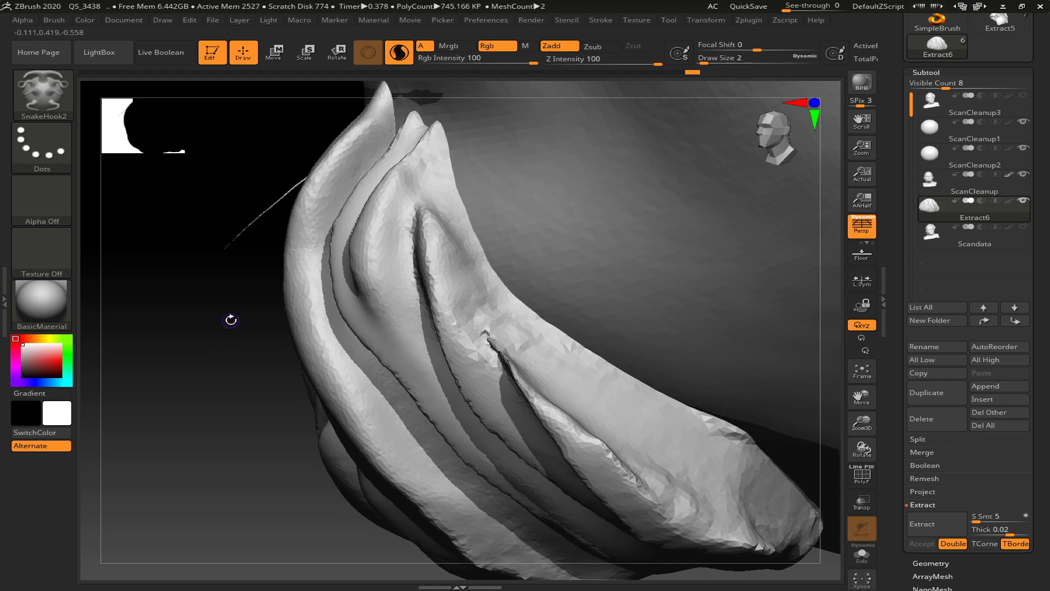
{"action": "left_click_drag", "start_coordinate": [271, 297], "coordinate": [234, 224]}
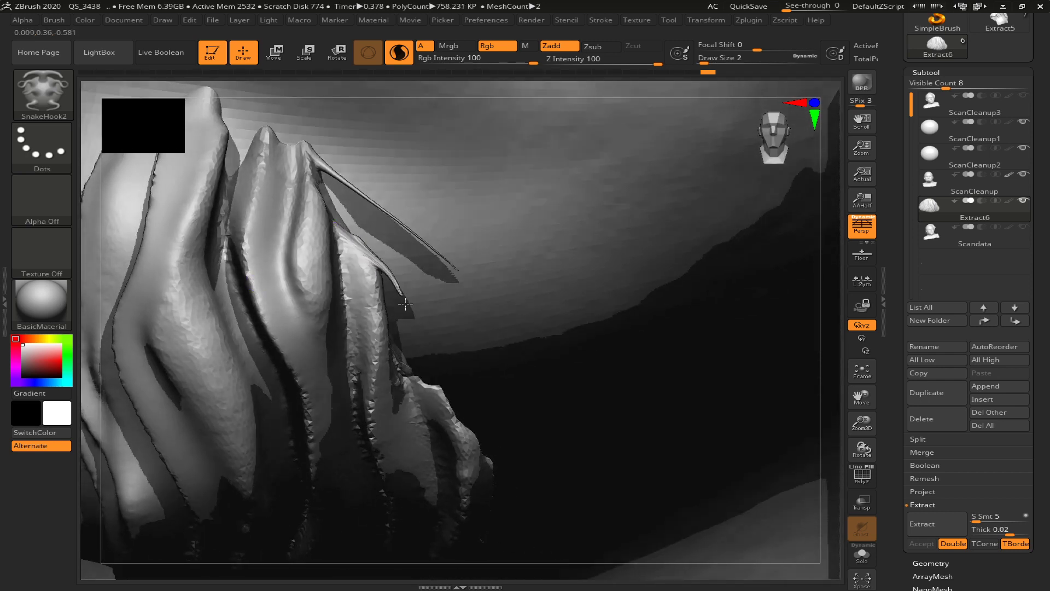
Check the flyaway hairs on the full head from several angles, and undo the hair strokes
{"action": "key", "text": "f"}
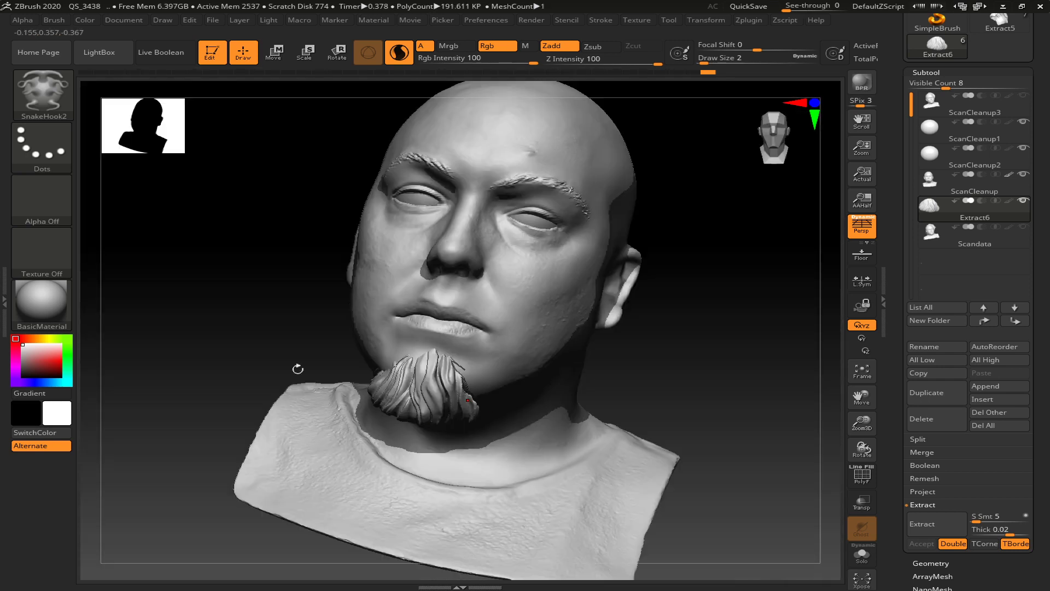
{"action": "left_click_drag", "start_coordinate": [302, 359], "coordinate": [236, 321]}
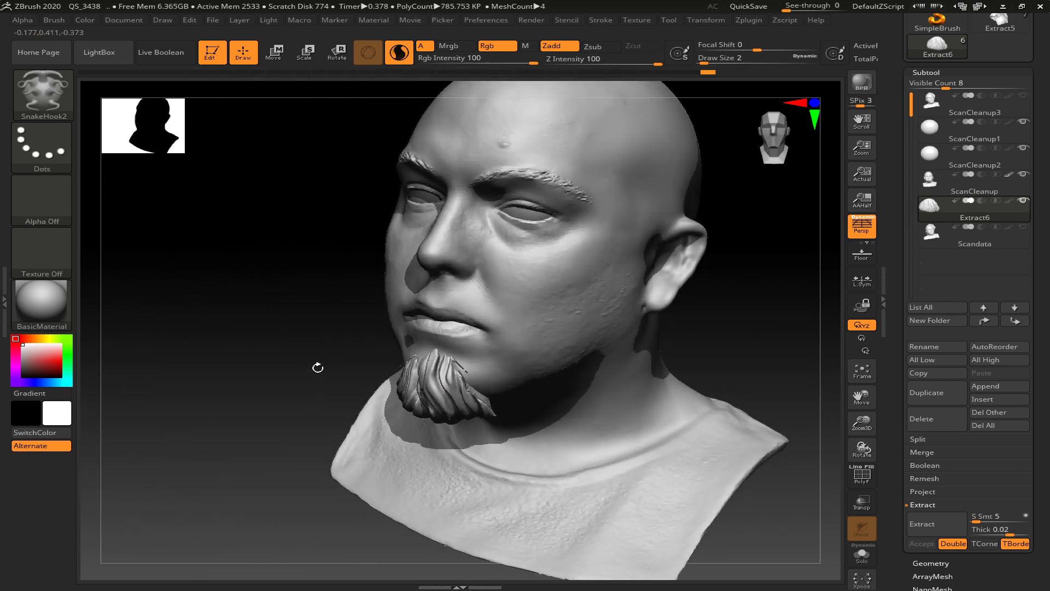
{"action": "left_click_drag", "start_coordinate": [317, 368], "coordinate": [286, 358]}
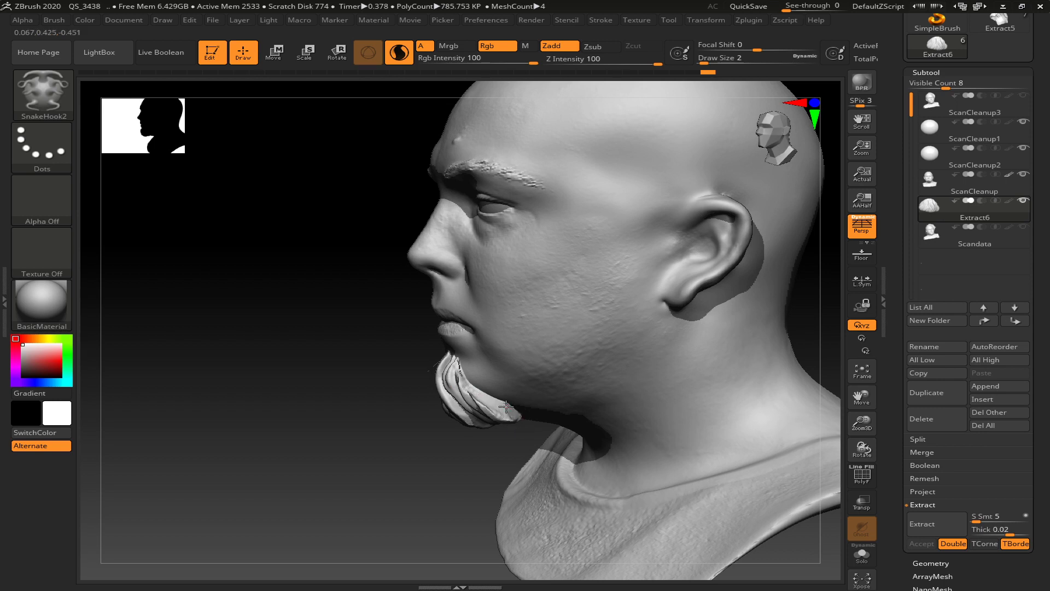
{"action": "mouse_move", "coordinate": [535, 418]}
{"action": "left_mouse_down"}
{"action": "mouse_move", "coordinate": [364, 418]}
{"action": "mouse_move", "coordinate": [390, 421]}
{"action": "left_mouse_up"}
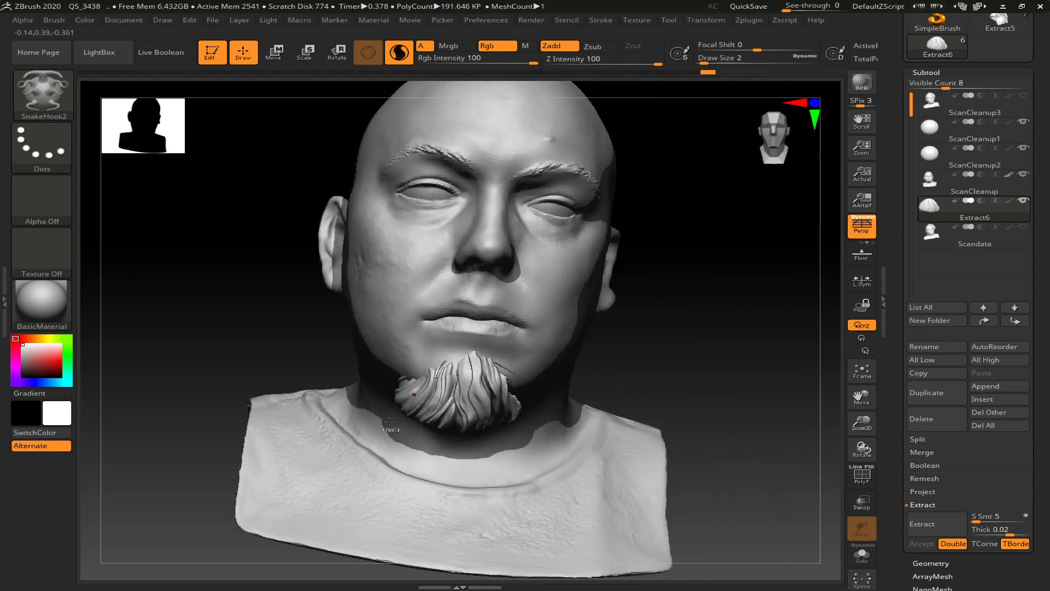
{"action": "key", "text": "ctrl"}
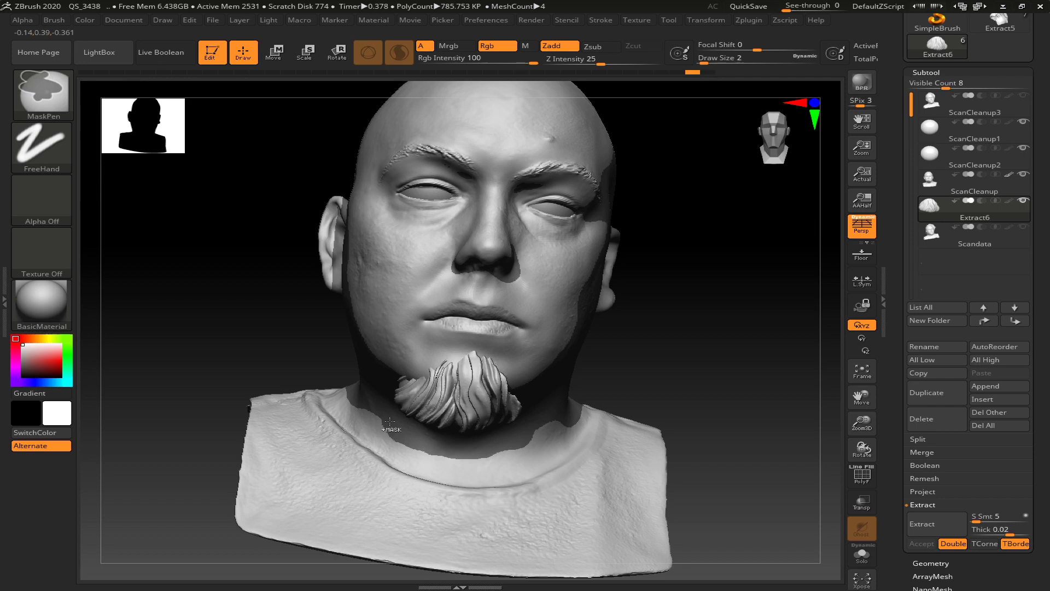
Examine the goatee up close and on the full head from several angles
{"action": "mouse_move", "coordinate": [732, 337]}
{"action": "left_mouse_down"}
{"action": "mouse_move", "coordinate": [711, 310]}
{"action": "mouse_move", "coordinate": [688, 325]}
{"action": "left_mouse_up"}
{"action": "key", "text": "f"}
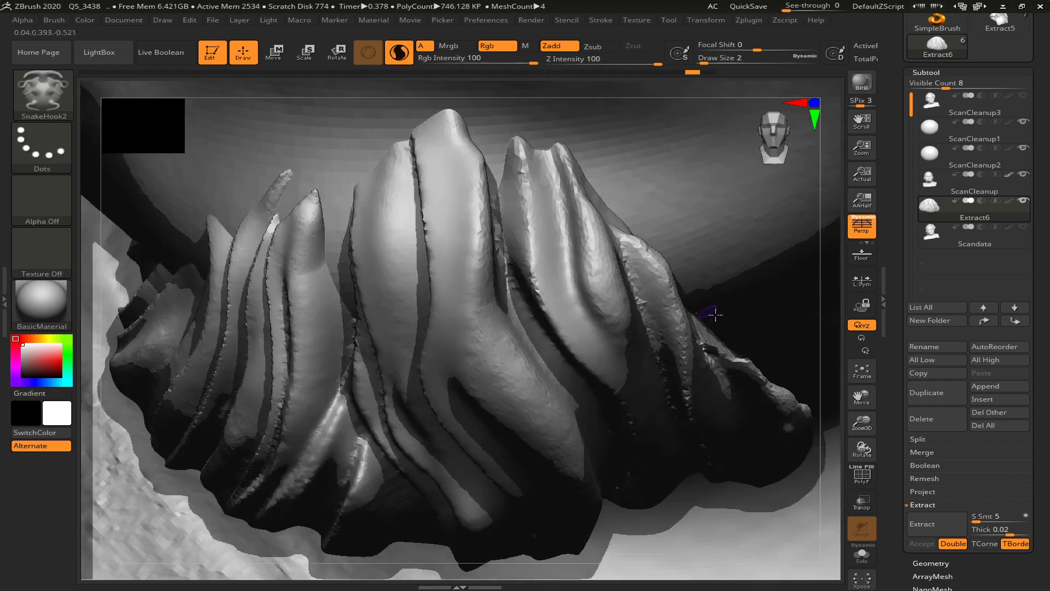
{"action": "key", "text": "f"}
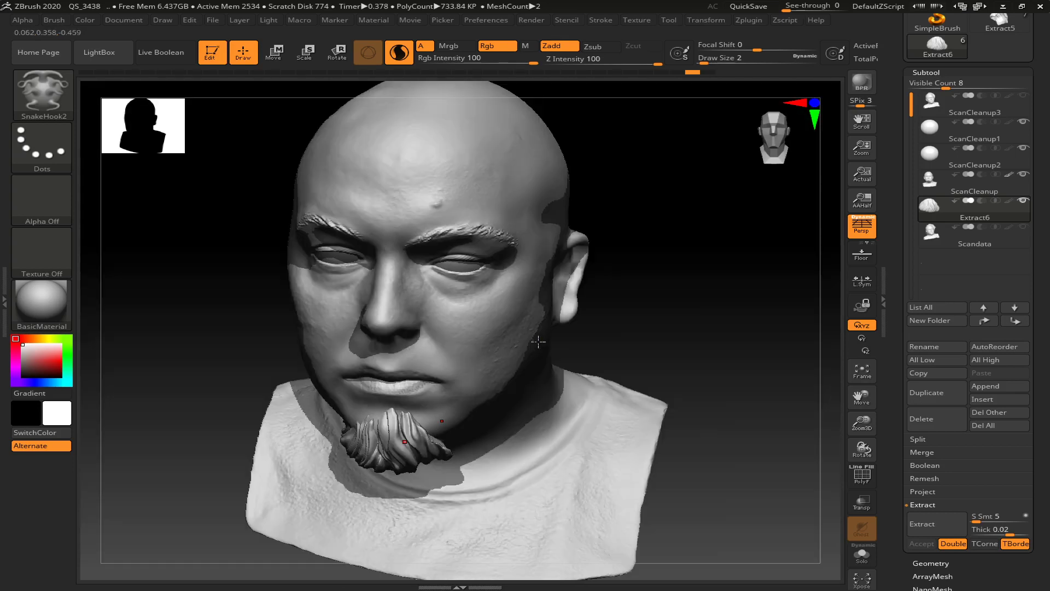
{"action": "left_click_drag", "start_coordinate": [647, 326], "coordinate": [637, 350]}
{"action": "left_click_drag", "start_coordinate": [678, 282], "coordinate": [645, 237]}
{"action": "left_click_drag", "start_coordinate": [691, 303], "coordinate": [725, 294]}
{"action": "left_click_drag", "start_coordinate": [678, 248], "coordinate": [722, 257]}
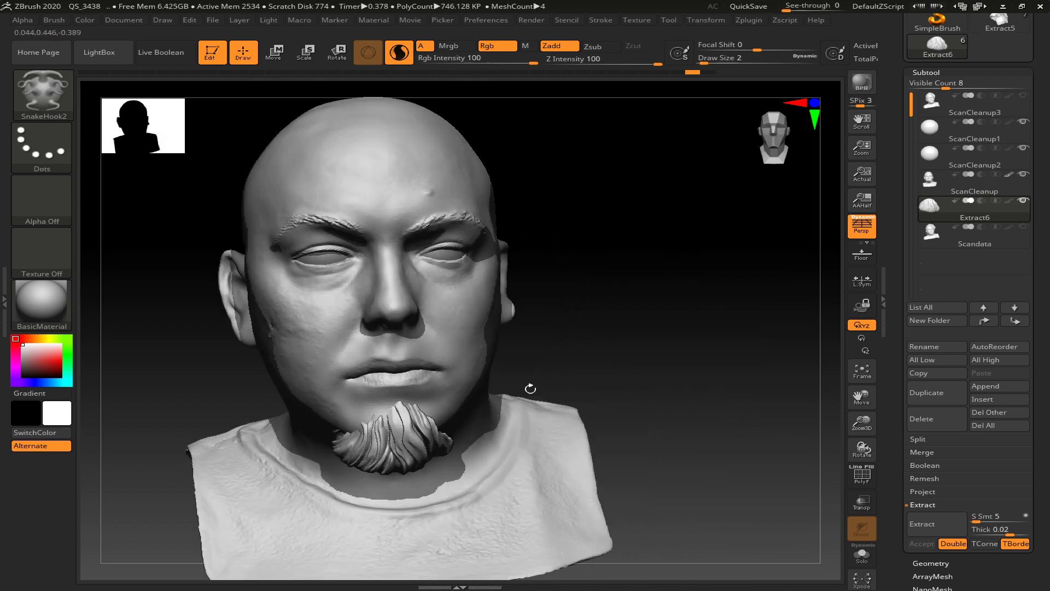
{"action": "left_click_drag", "start_coordinate": [584, 364], "coordinate": [561, 343]}
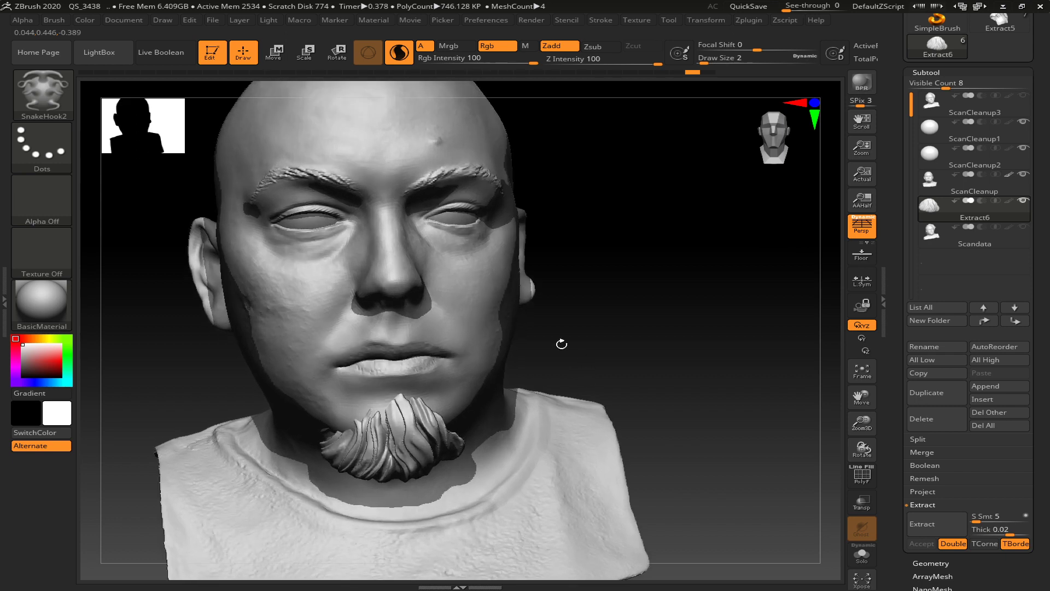
{"action": "left_click_drag", "start_coordinate": [600, 291], "coordinate": [612, 305]}
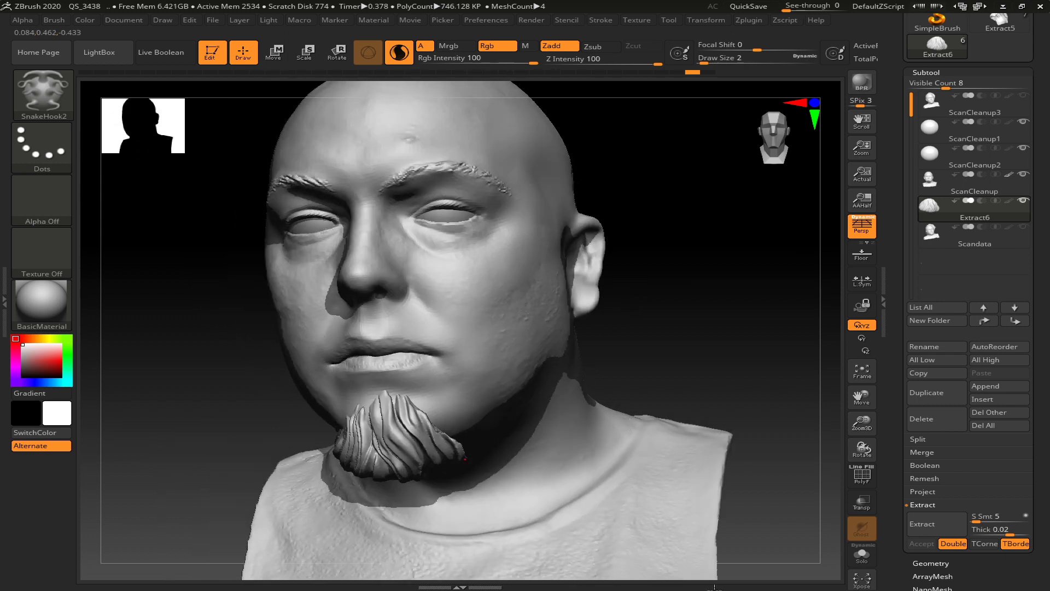
{"action": "key", "text": "super"}
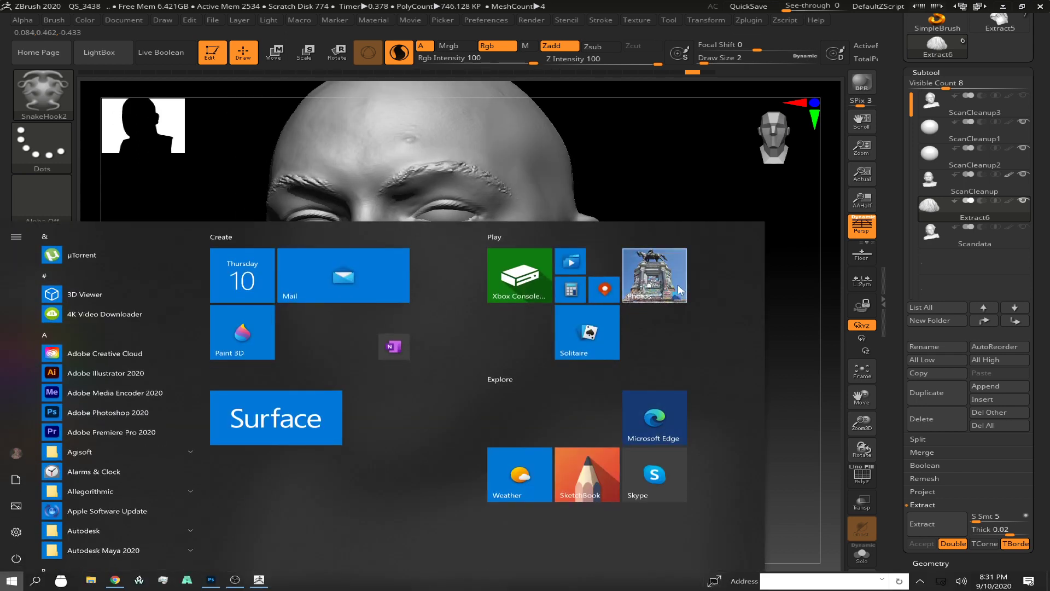
{"action": "key", "text": "Escape"}
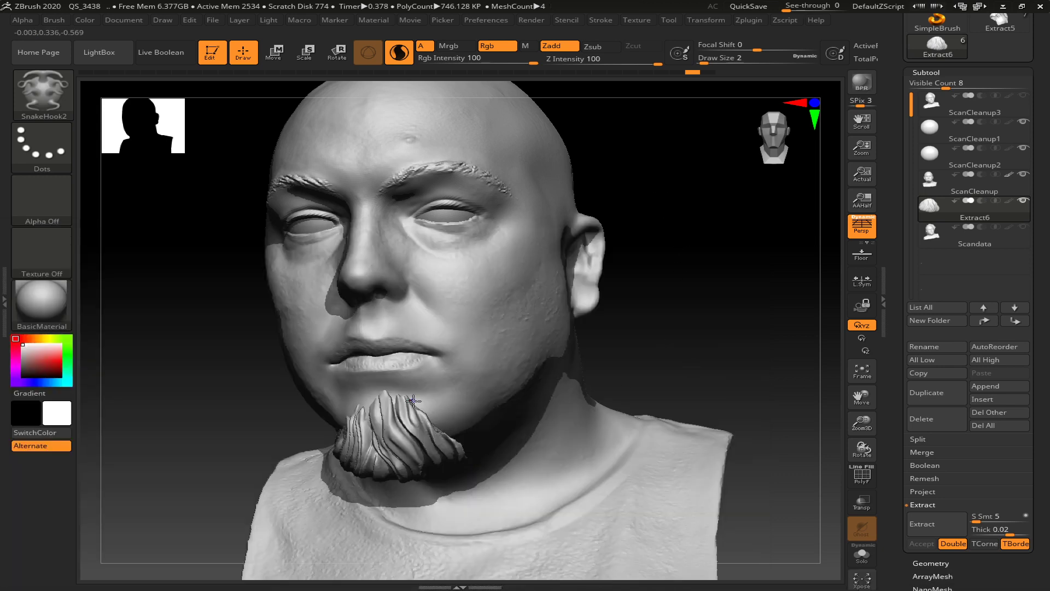
Clear any mask, duplicate the goatee subtool, and make the original Extract6 the active subtool
{"action": "left_click", "coordinate": [794, 385], "text": "ctrl"}
{"action": "left_click", "coordinate": [794, 385], "text": "ctrl"}
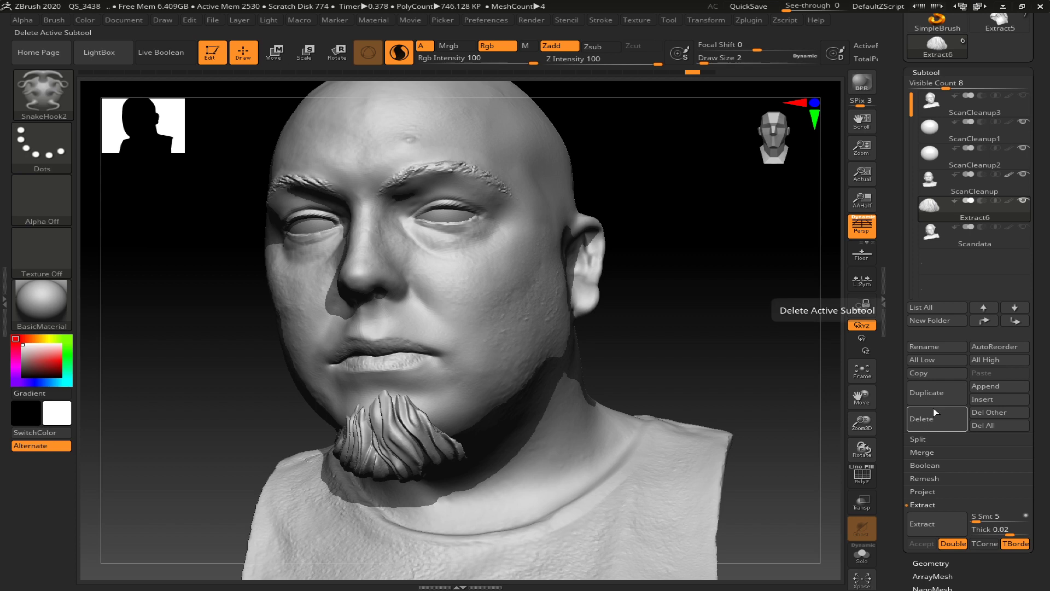
{"action": "left_click", "coordinate": [926, 392]}
{"action": "key", "text": "Up"}
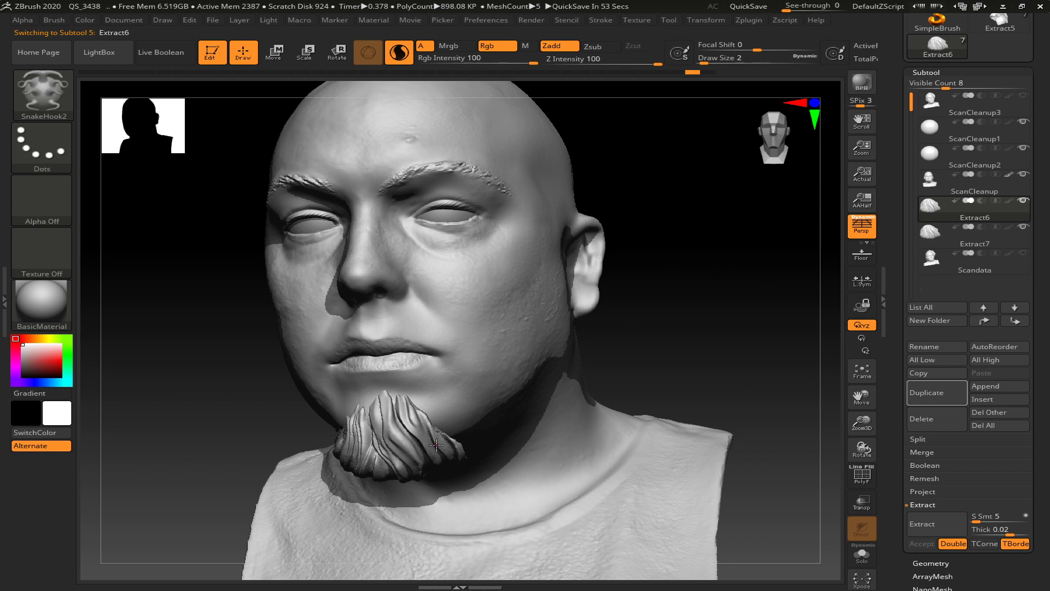
Check the goatee's wireframe and remesh Extract6 with ZRemesher, using a Target Polygons Count of 7 with Adapt enabled
{"action": "key", "text": "shift+f"}
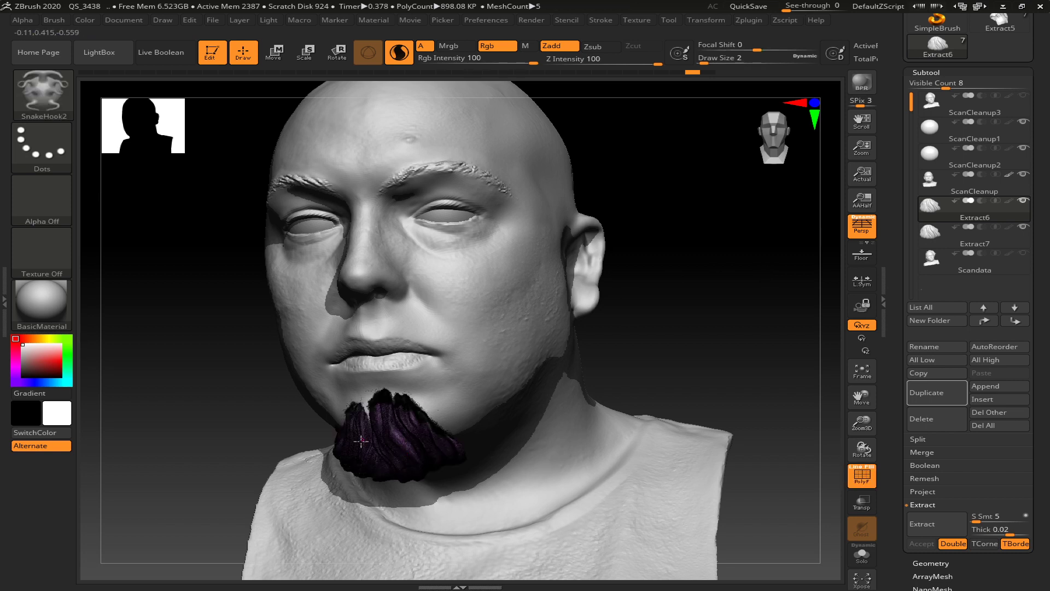
{"action": "key", "text": "shift+f"}
{"action": "key", "text": "shift+f"}
{"action": "key", "text": "f"}
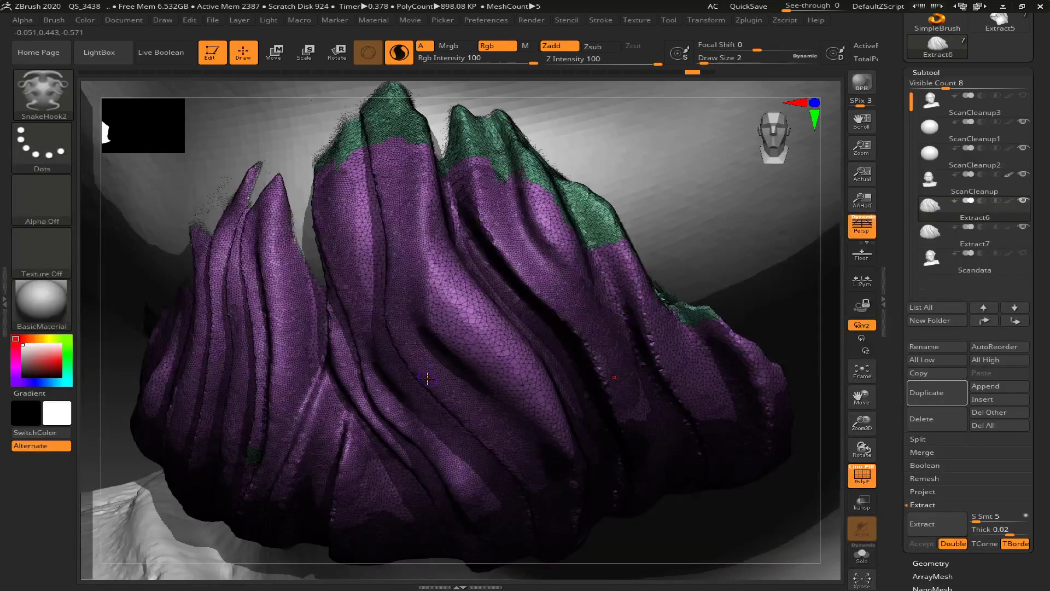
{"action": "key", "text": "f"}
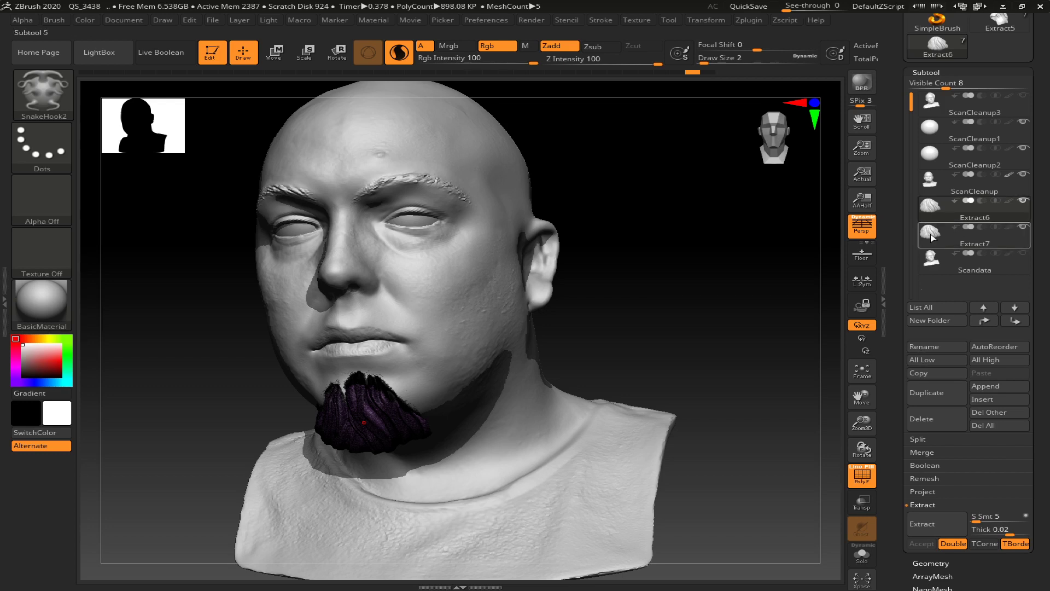
{"action": "scroll", "coordinate": [1024, 331], "scroll_direction": "down", "scroll_amount": 5}
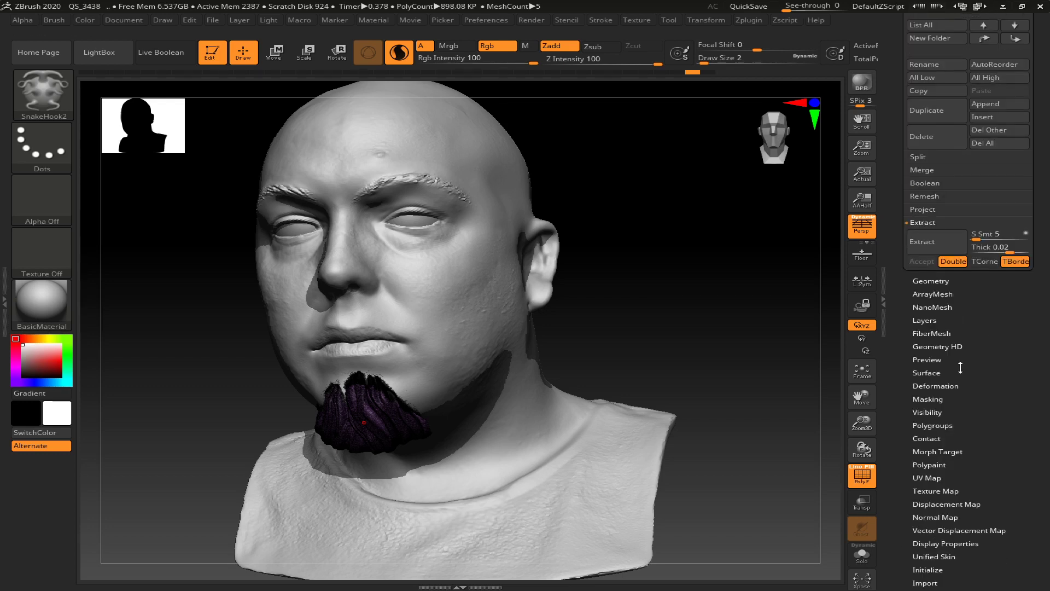
{"action": "left_click", "coordinate": [939, 281]}
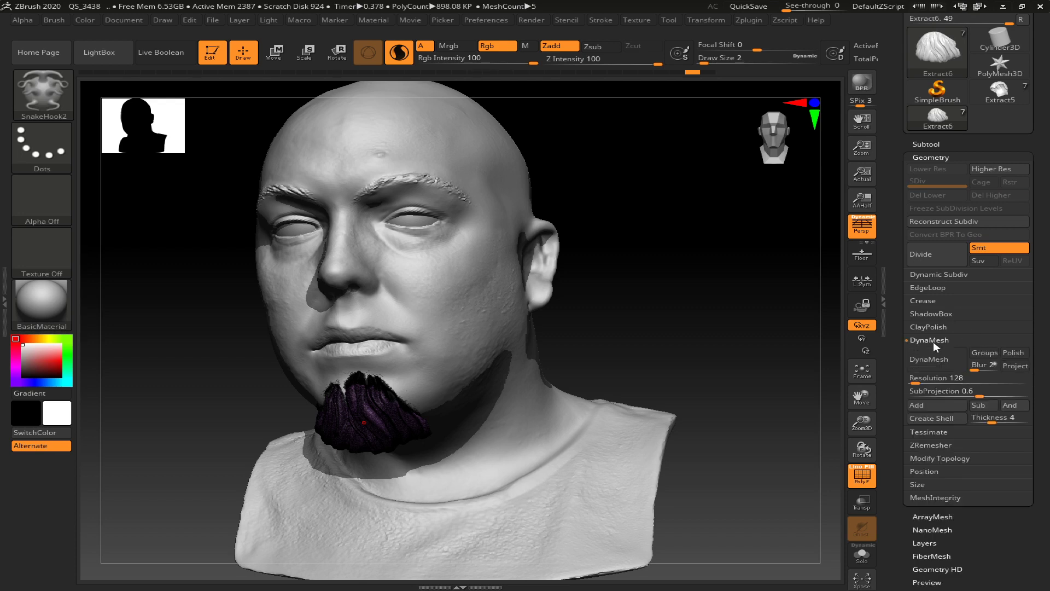
{"action": "left_click", "coordinate": [933, 366]}
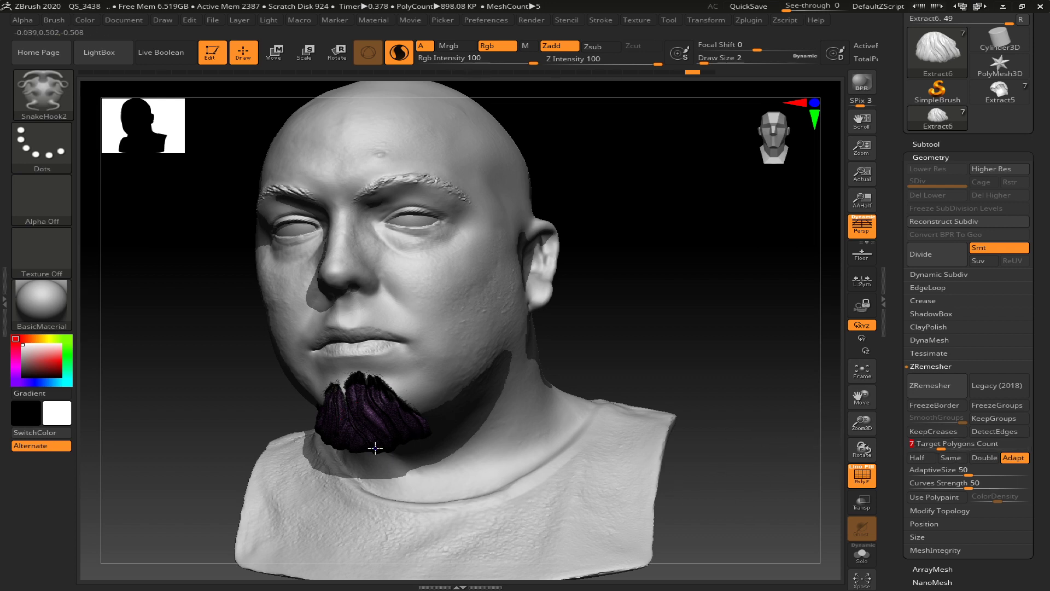
{"action": "key", "text": "shift+f"}
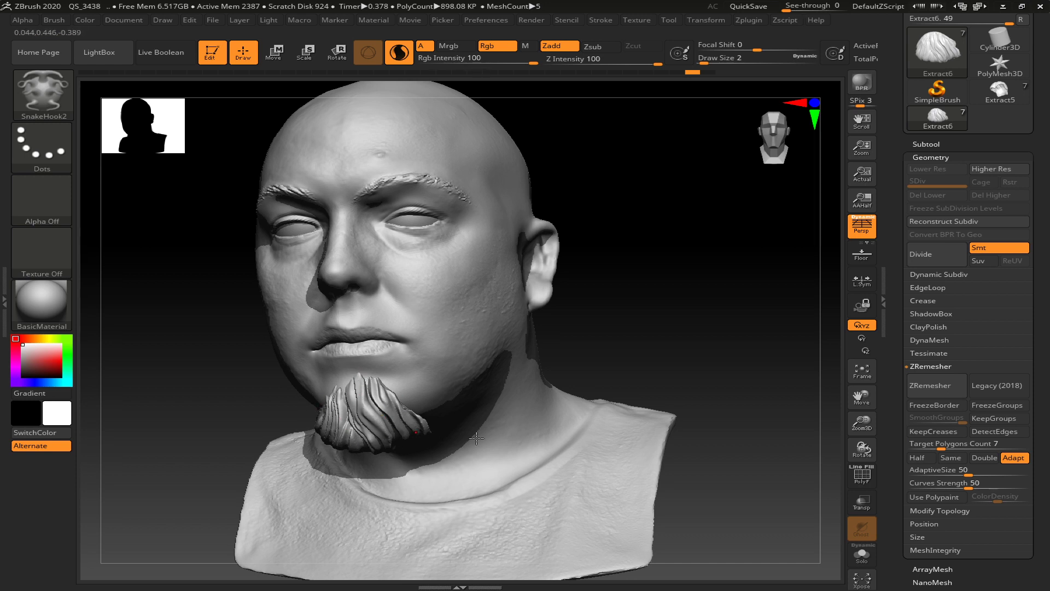
{"action": "left_click", "coordinate": [929, 385]}
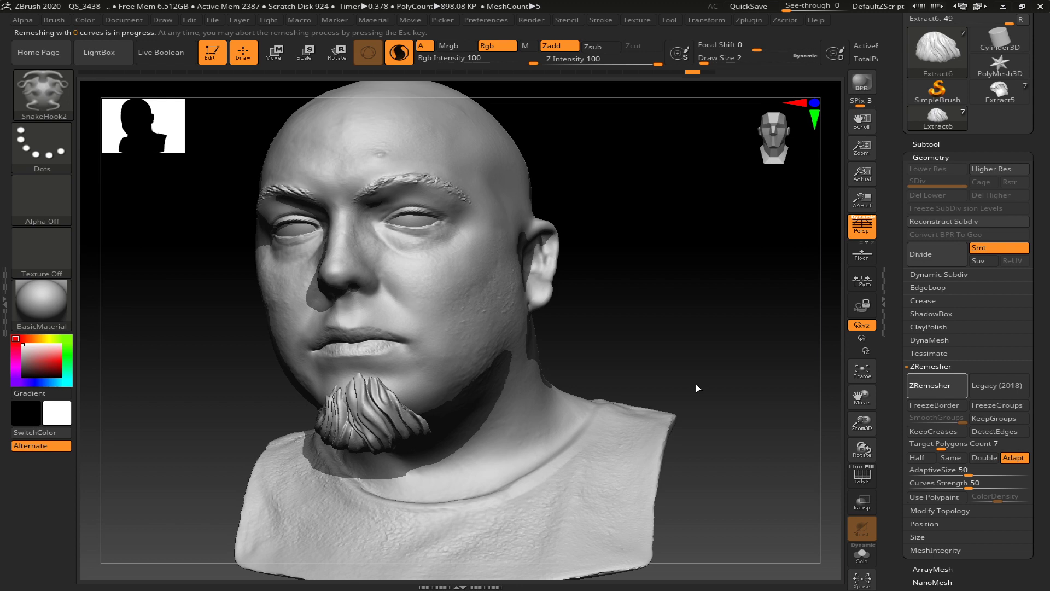
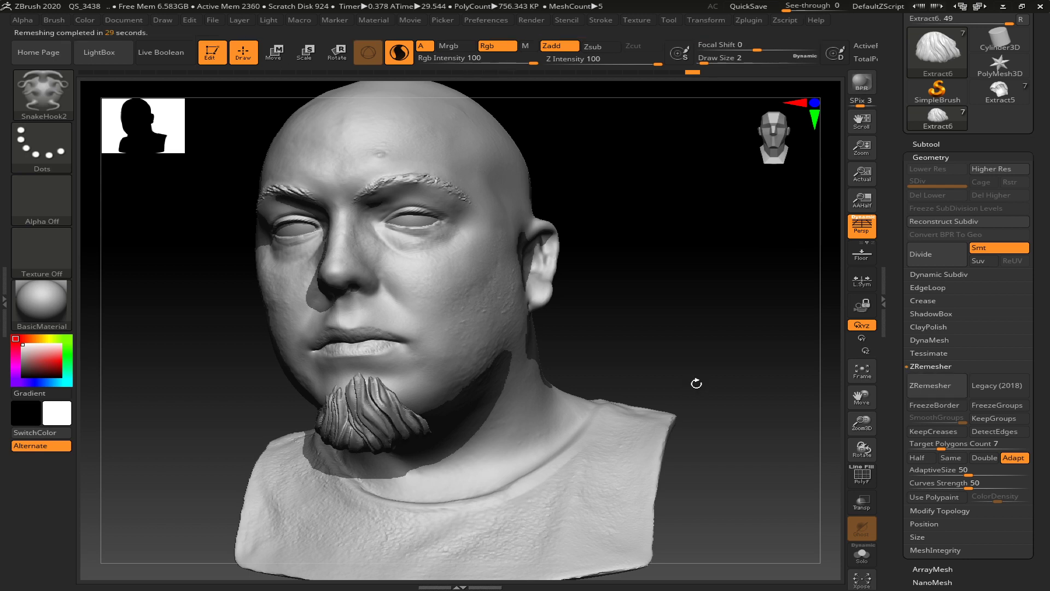
Hide the duplicate Extract7 and inspect the remeshed goatee's polygon flow up close and on the full head
{"action": "left_click", "coordinate": [948, 144]}
{"action": "mouse_move", "coordinate": [1023, 300]}
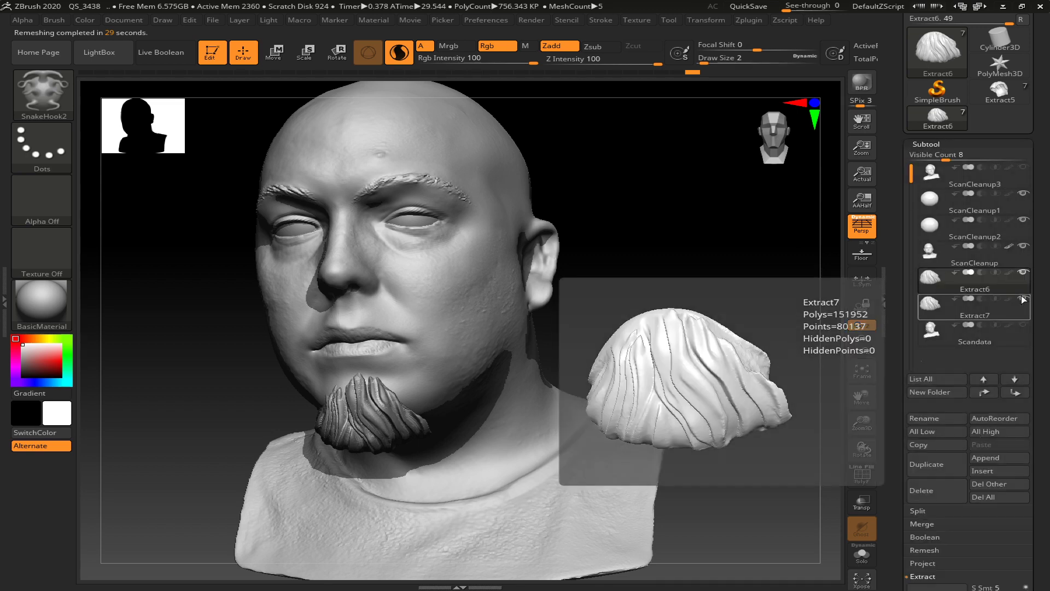
{"action": "key", "text": "f"}
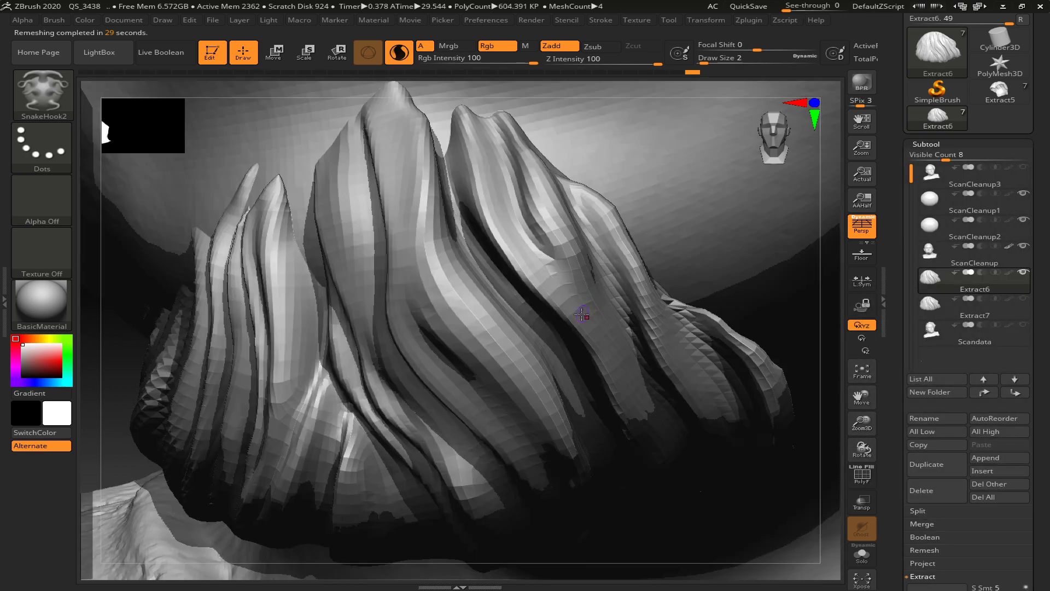
{"action": "key", "text": "shift"}
{"action": "key", "text": "shift+f"}
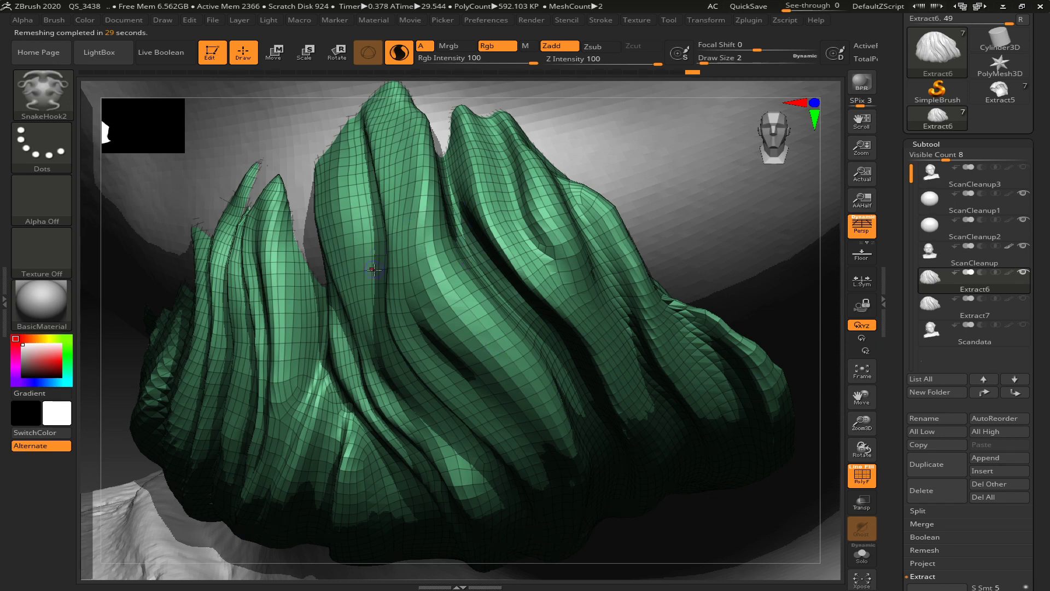
{"action": "key", "text": "f"}
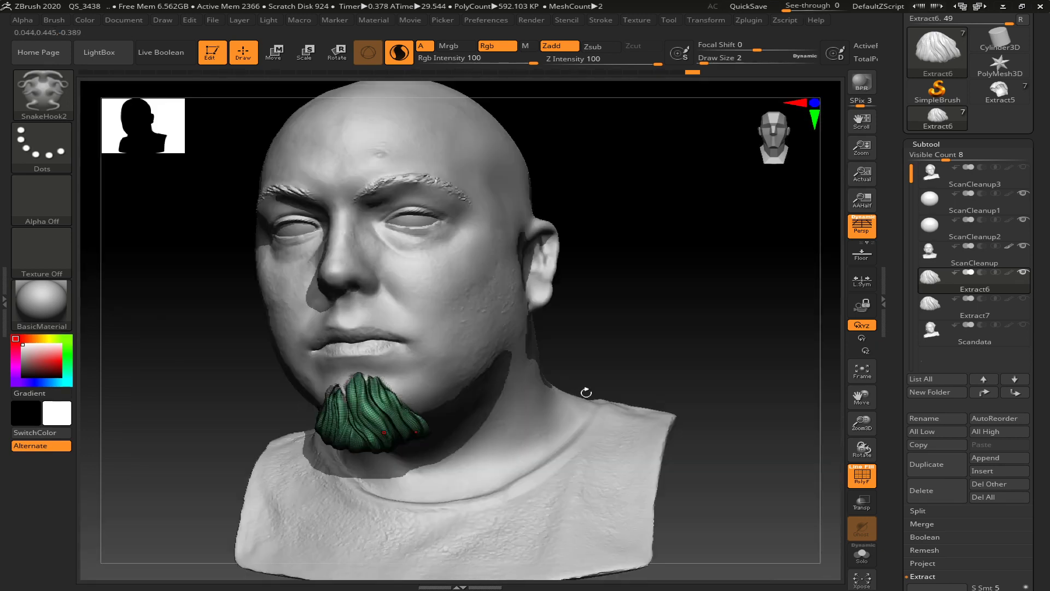
{"action": "key", "text": "shift+f"}
{"action": "key", "text": "shift+f"}
{"action": "key", "text": "f"}
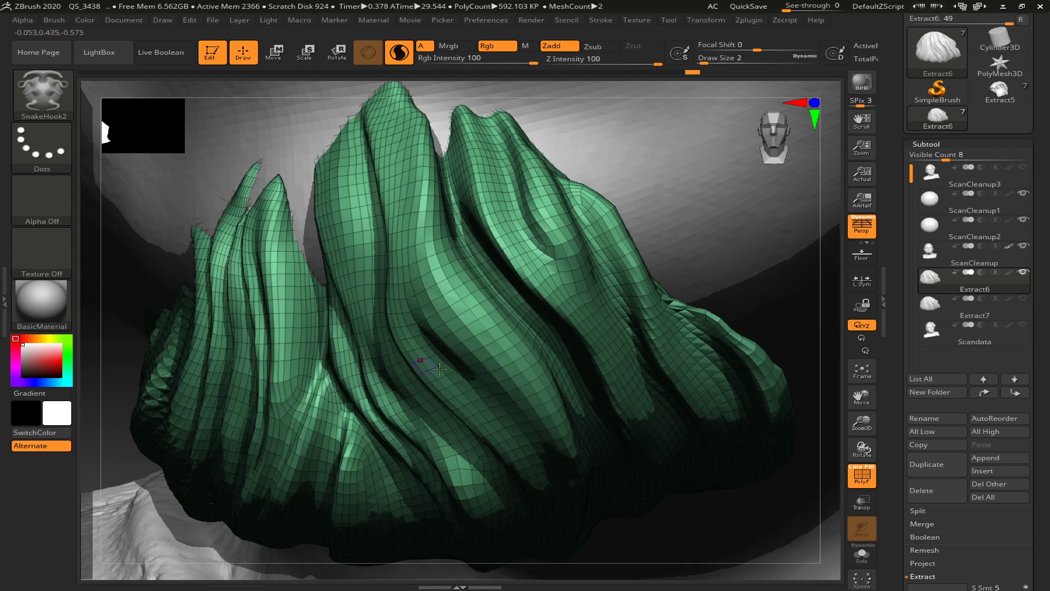
{"action": "key", "text": "f"}
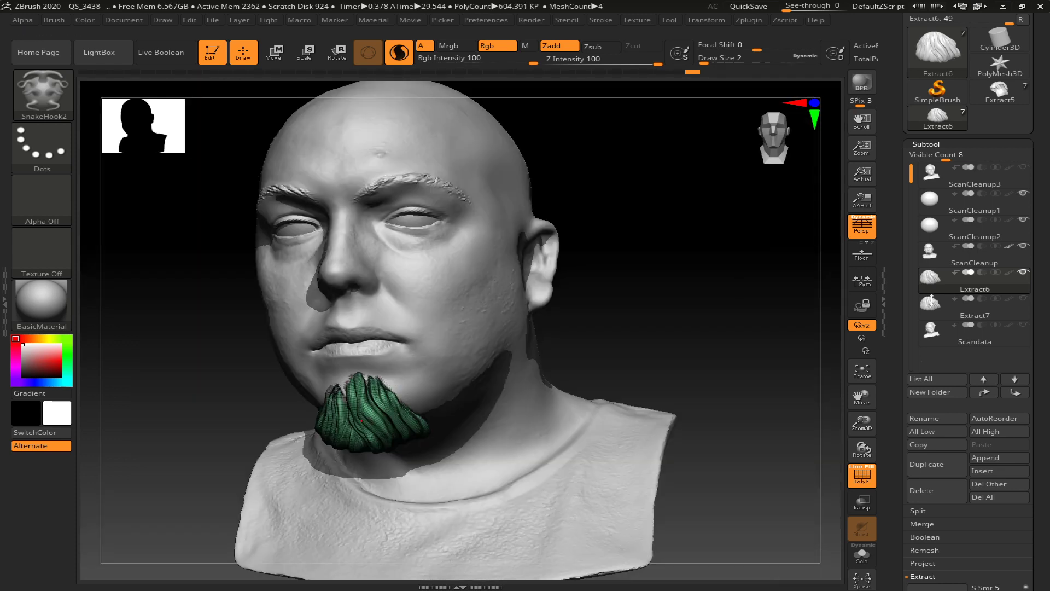
Show Extract7 again over the remeshed goatee and open the subtool projection settings
{"action": "left_click", "coordinate": [1023, 298]}
{"action": "key", "text": "f"}
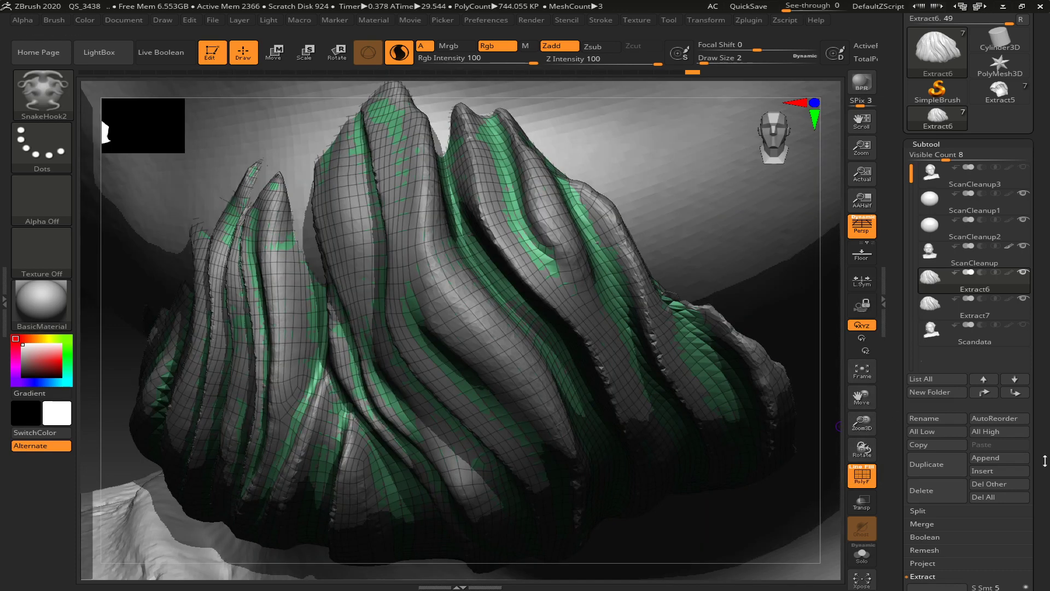
{"action": "left_click_drag", "start_coordinate": [1046, 490], "coordinate": [1046, 421]}
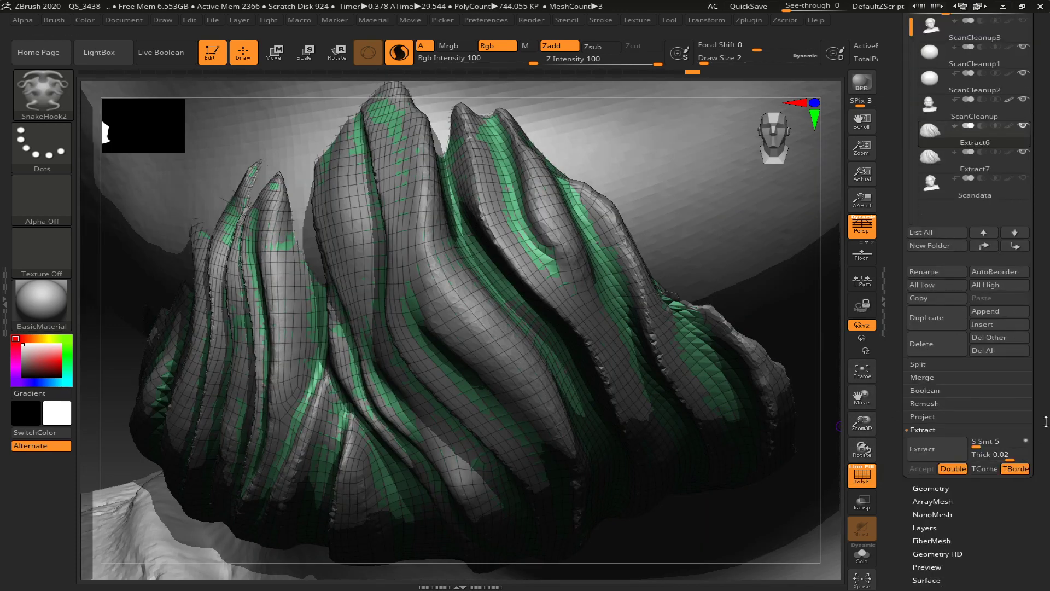
{"action": "left_click", "coordinate": [942, 417]}
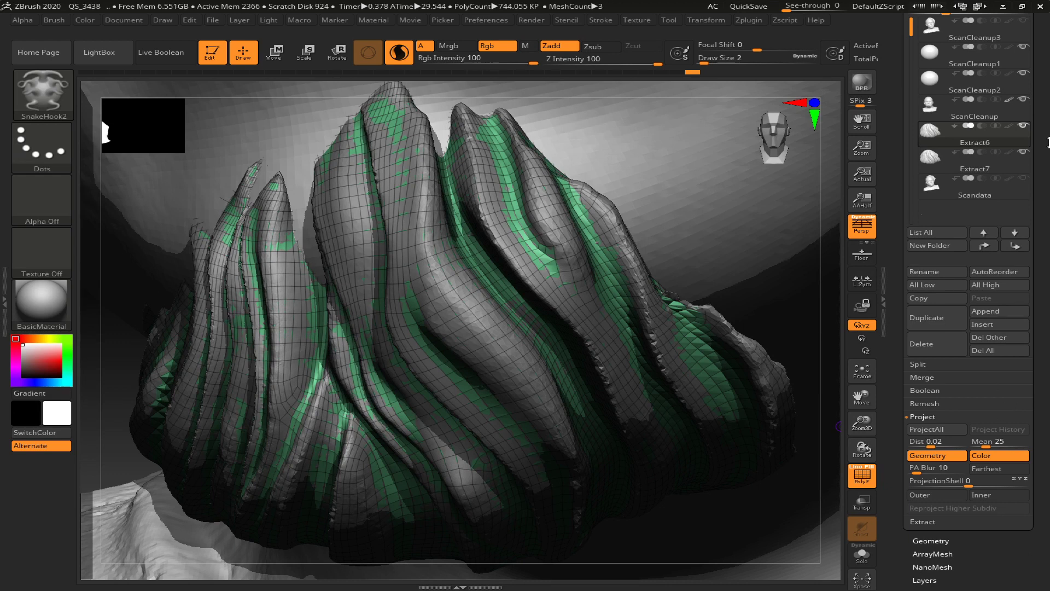
Hide every subtool except the remeshed Extract6 and its high-resolution duplicate Extract7
{"action": "left_click", "coordinate": [1028, 160]}
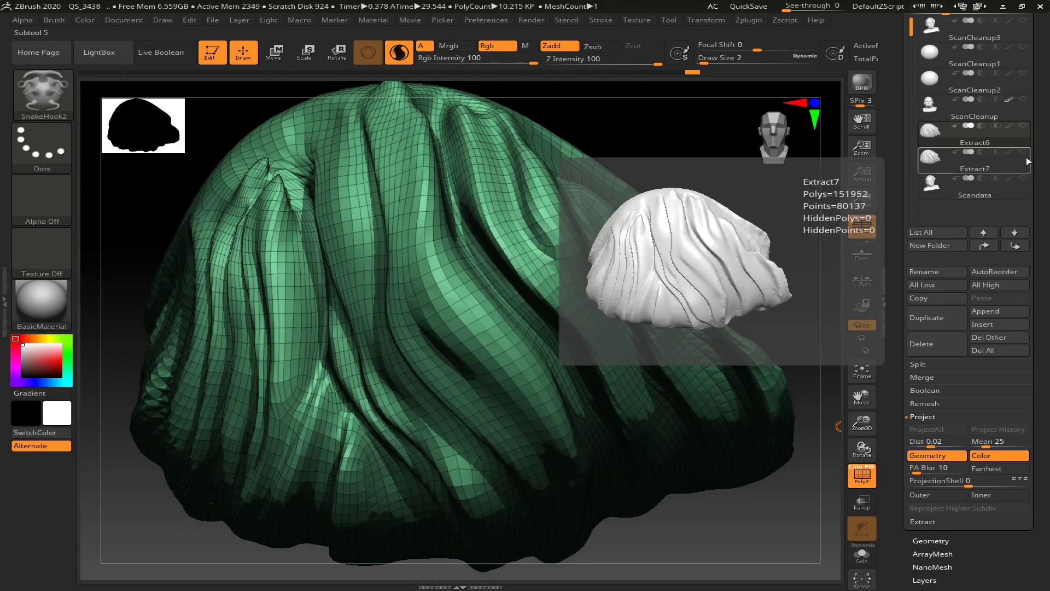
{"action": "left_click", "coordinate": [1024, 131]}
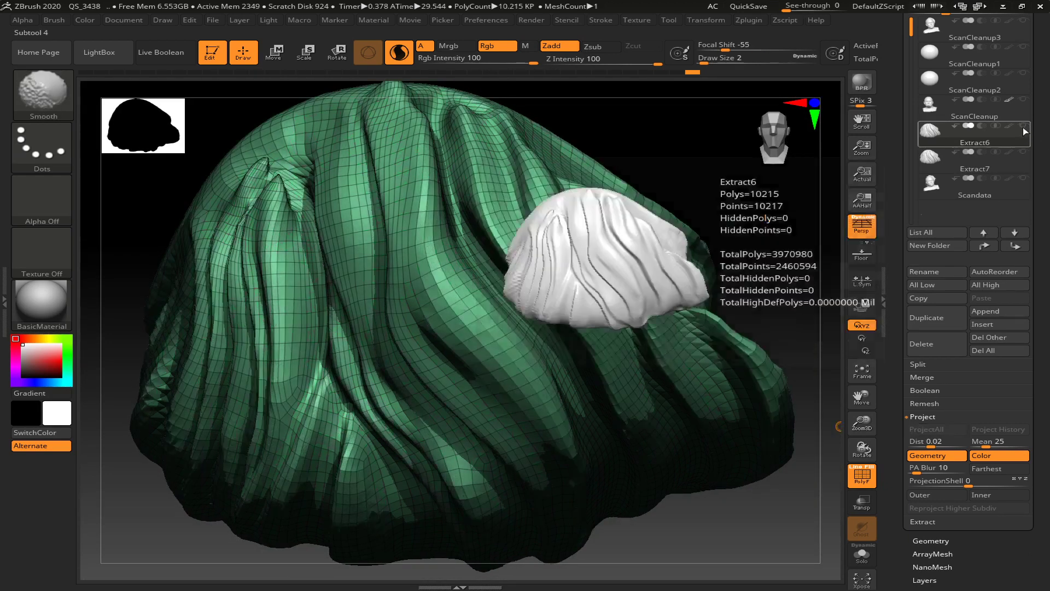
{"action": "left_click", "coordinate": [1023, 127], "text": "shift"}
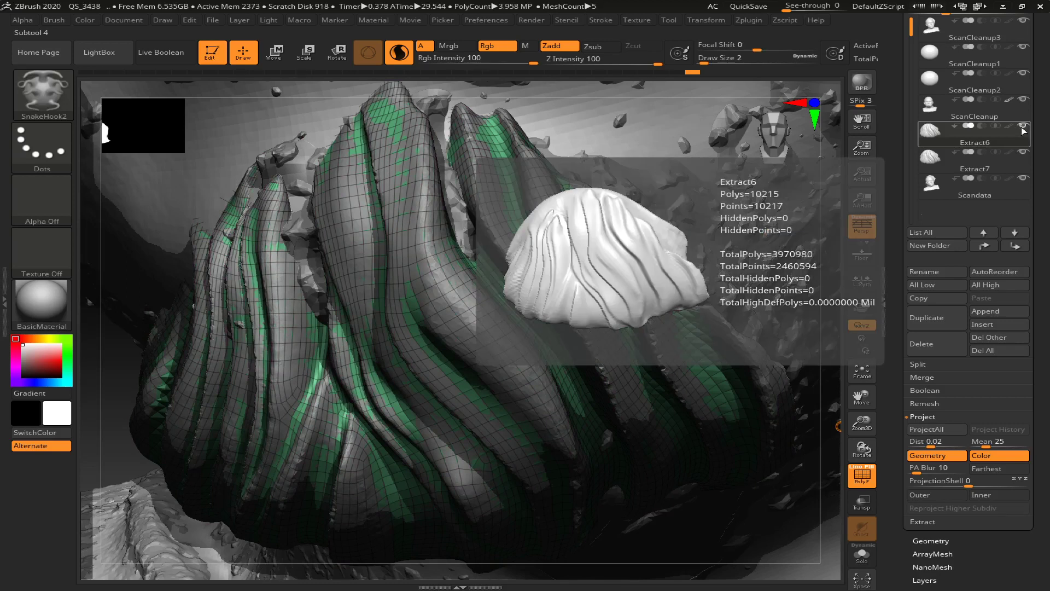
{"action": "left_click", "coordinate": [1023, 128], "text": "shift"}
{"action": "left_click", "coordinate": [1023, 129], "text": "shift"}
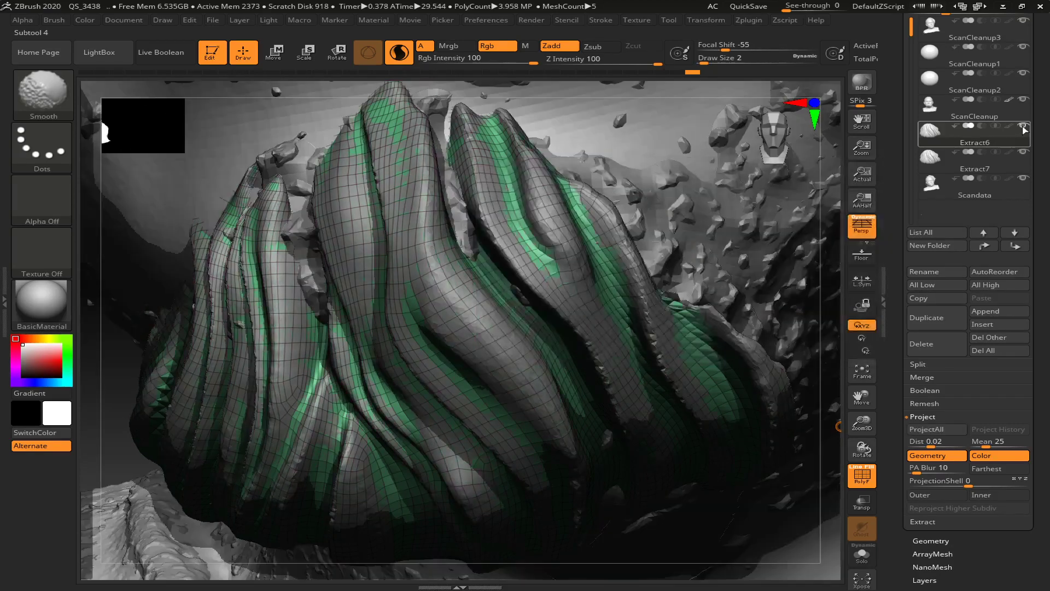
{"action": "left_click", "coordinate": [1023, 129], "text": "shift"}
{"action": "left_click", "coordinate": [1023, 128], "text": "shift"}
{"action": "left_click", "coordinate": [1024, 129], "text": "shift"}
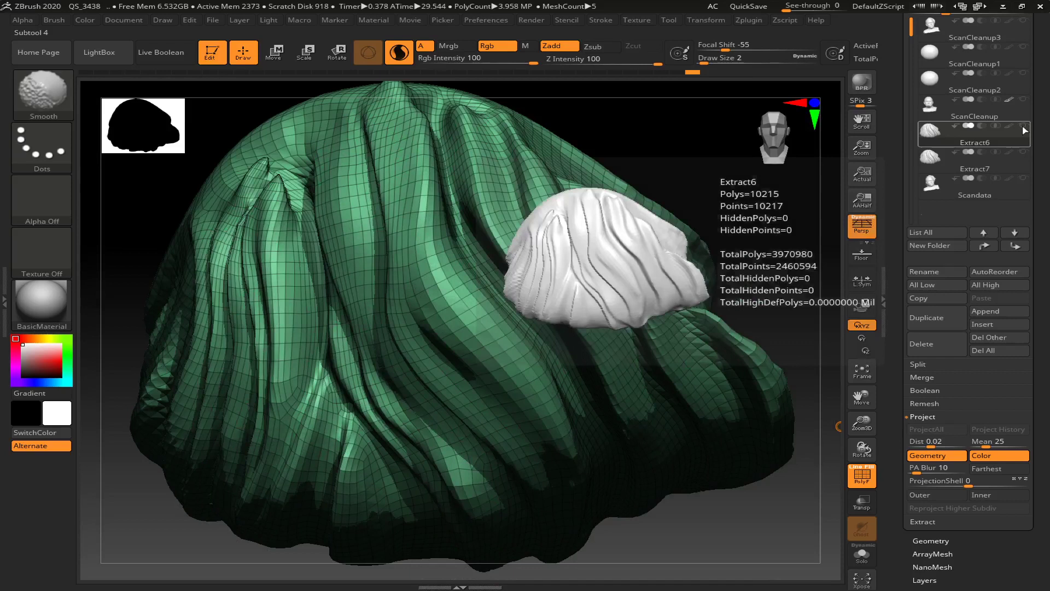
{"action": "left_click", "coordinate": [1024, 128], "text": "shift"}
{"action": "left_click", "coordinate": [1024, 128], "text": "shift"}
{"action": "left_click", "coordinate": [1023, 128], "text": "shift"}
{"action": "left_click", "coordinate": [1024, 128], "text": "shift"}
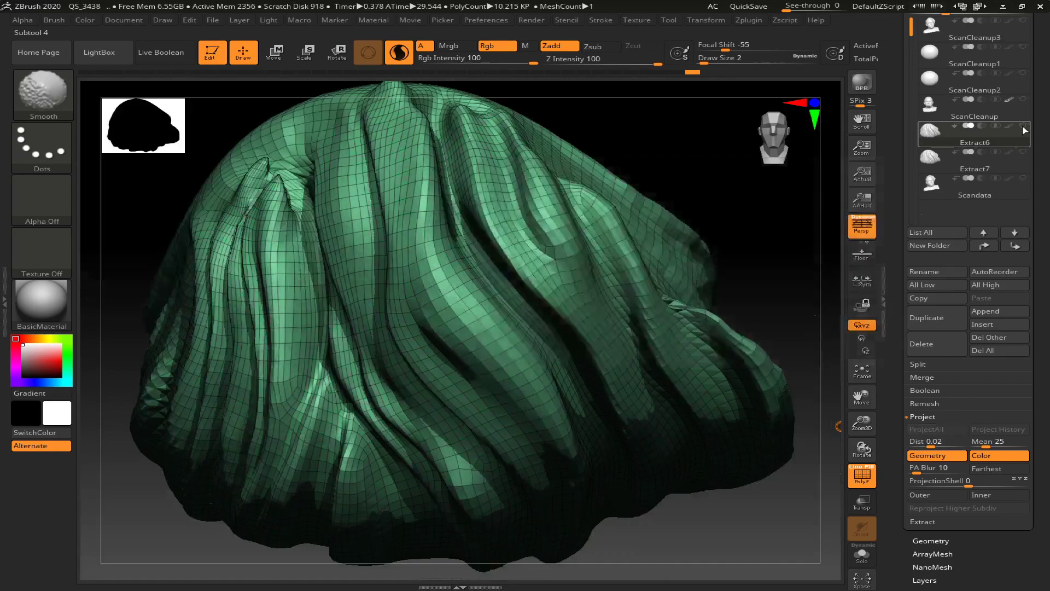
{"action": "left_click", "coordinate": [1022, 151]}
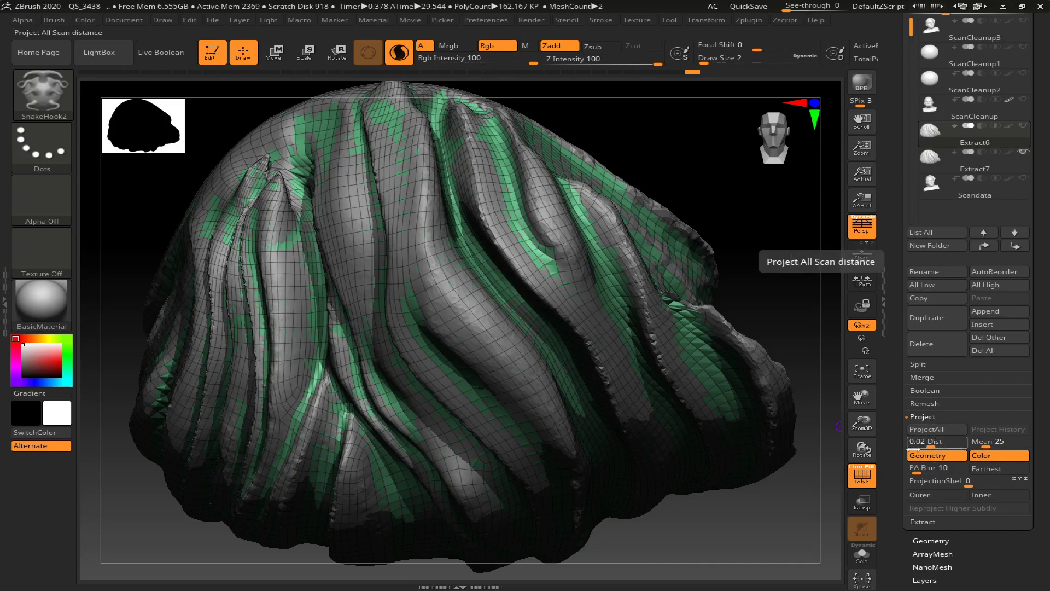
Project Extract7's detail onto Extract6 with ProjectAll at Dist 0.02, subdividing Extract6 between successive passes
{"action": "left_click", "coordinate": [926, 429]}
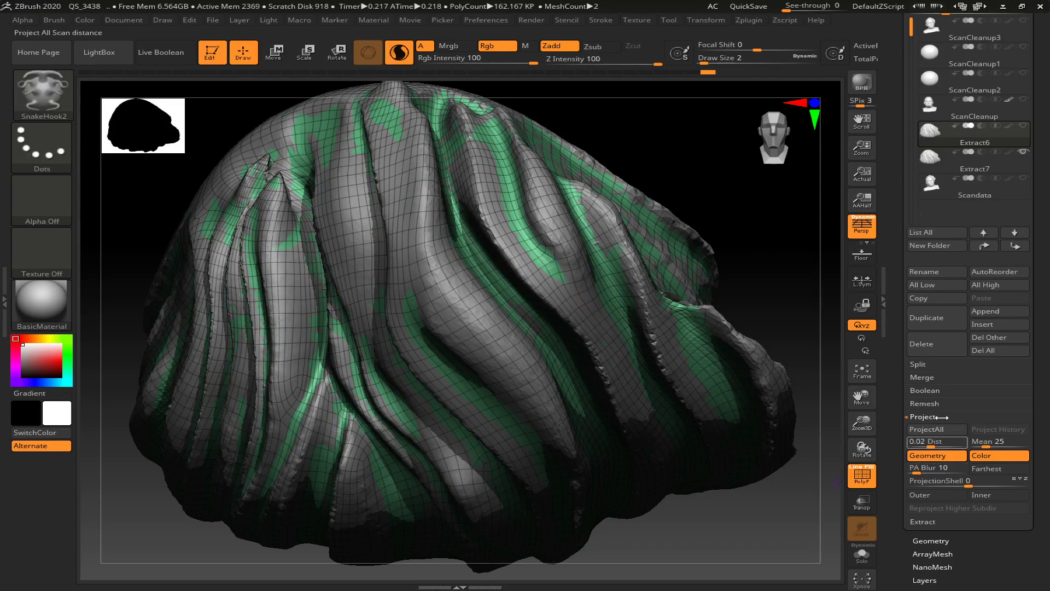
{"action": "left_click", "coordinate": [925, 429]}
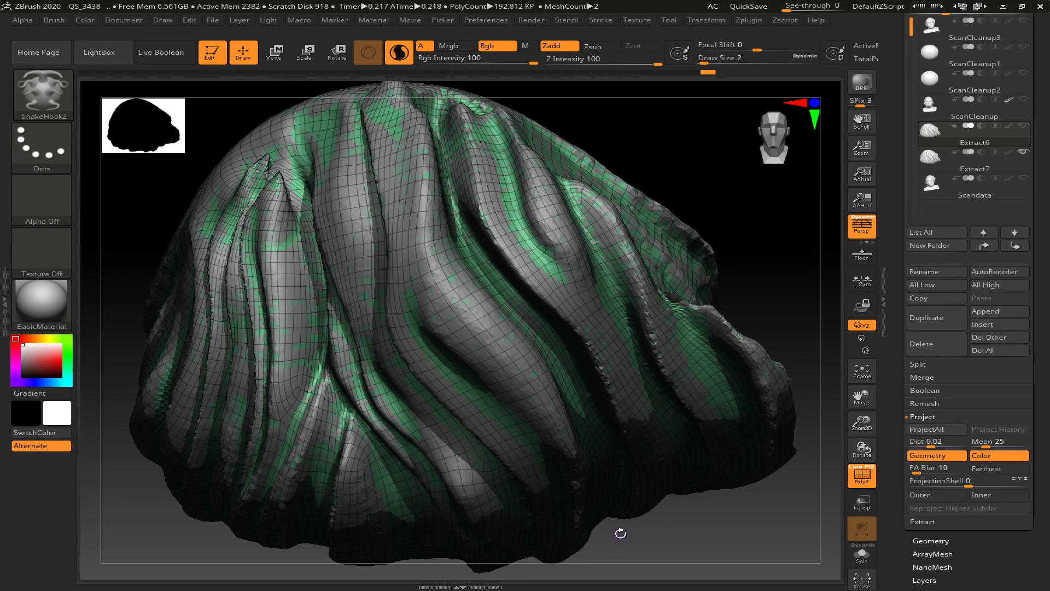
{"action": "left_click", "coordinate": [925, 428]}
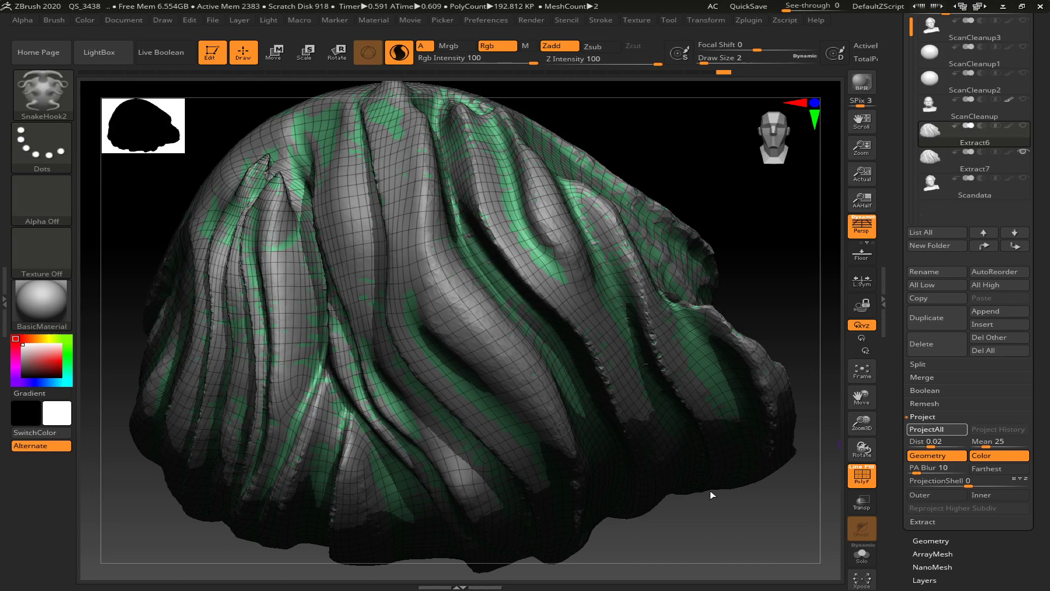
{"action": "left_click", "coordinate": [930, 431]}
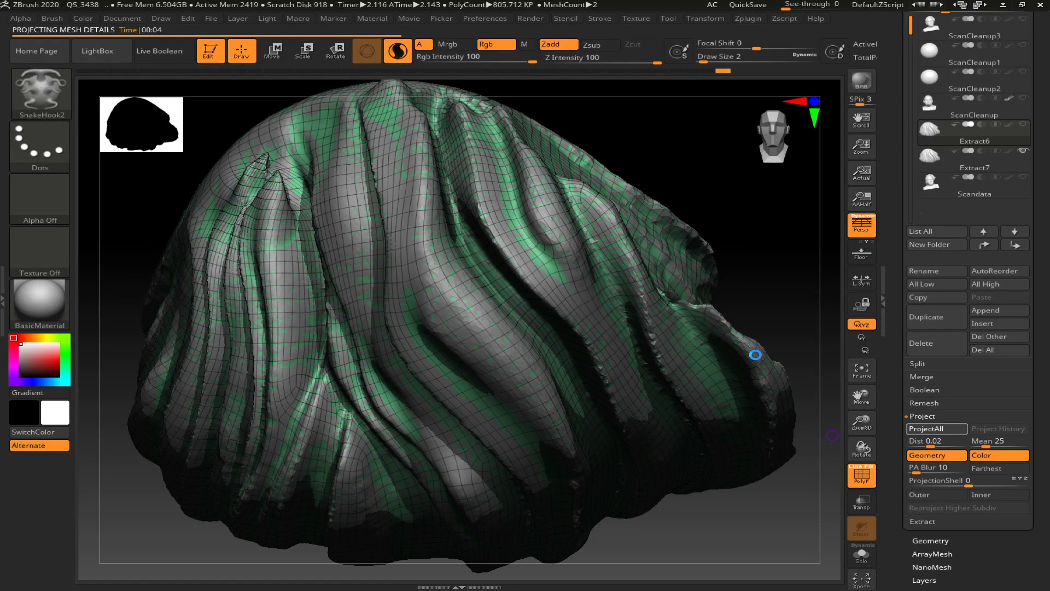
Subdivide the remeshed goatee Extract6 by one more level
{"action": "left_click", "coordinate": [880, 316]}
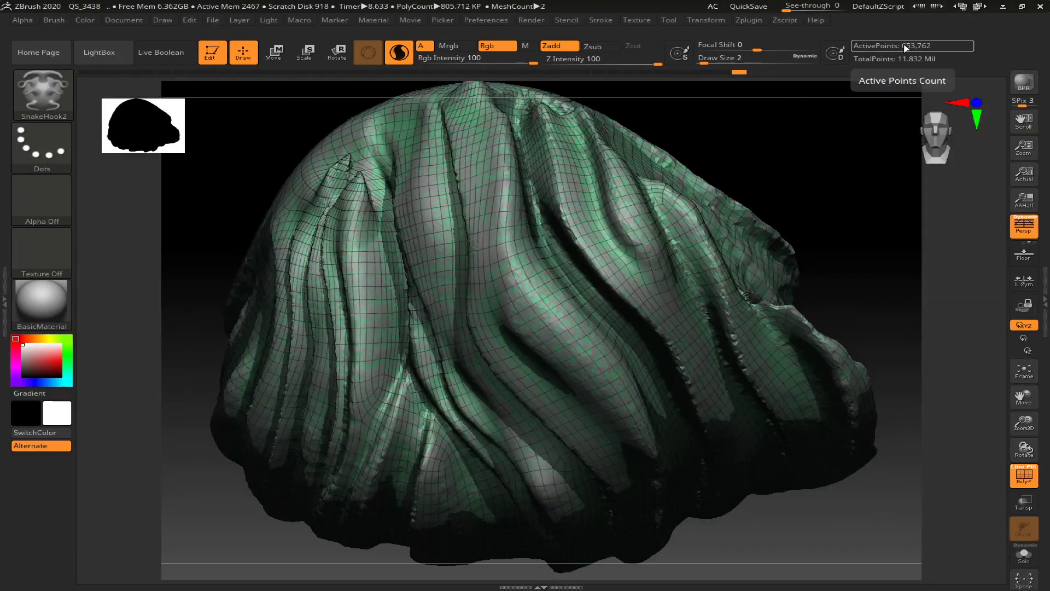
{"action": "key", "text": "ctrl+d"}
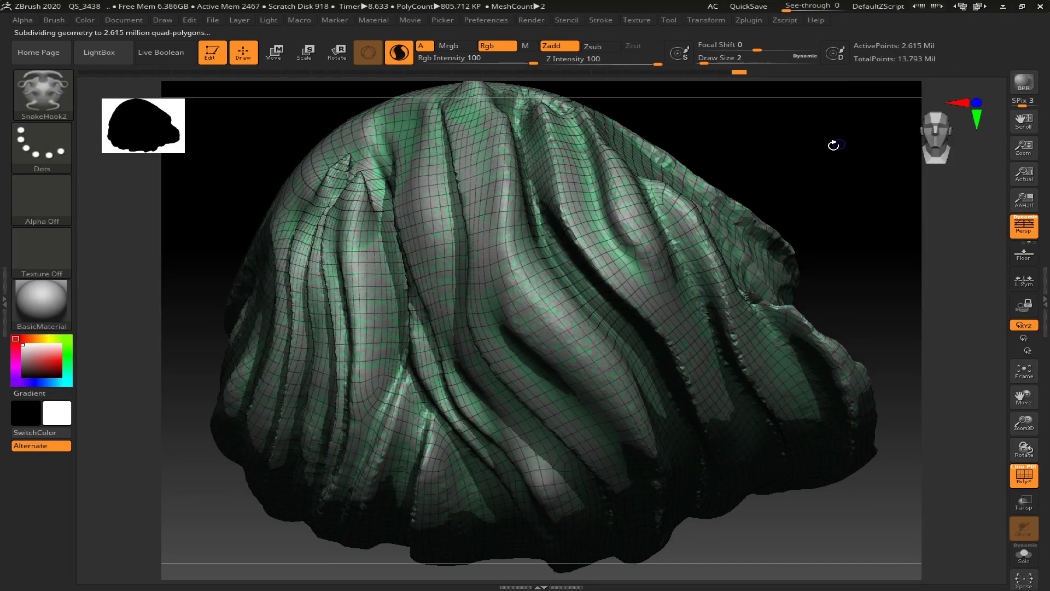
{"action": "left_click", "coordinate": [1045, 307]}
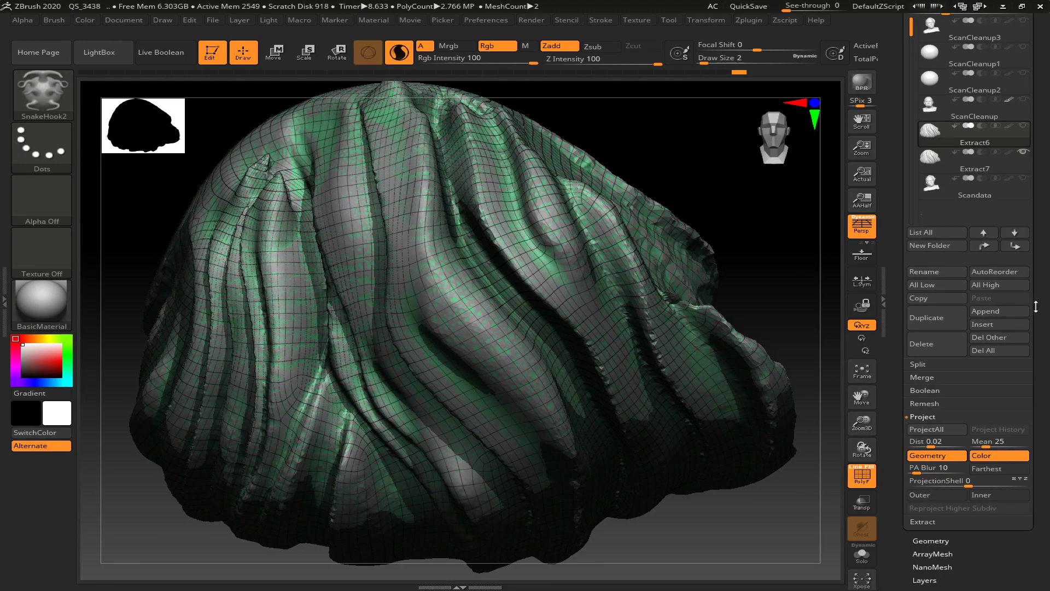
Compare Extract7 with the projected Extract6 by switching between the two subtools
{"action": "left_click", "coordinate": [954, 138]}
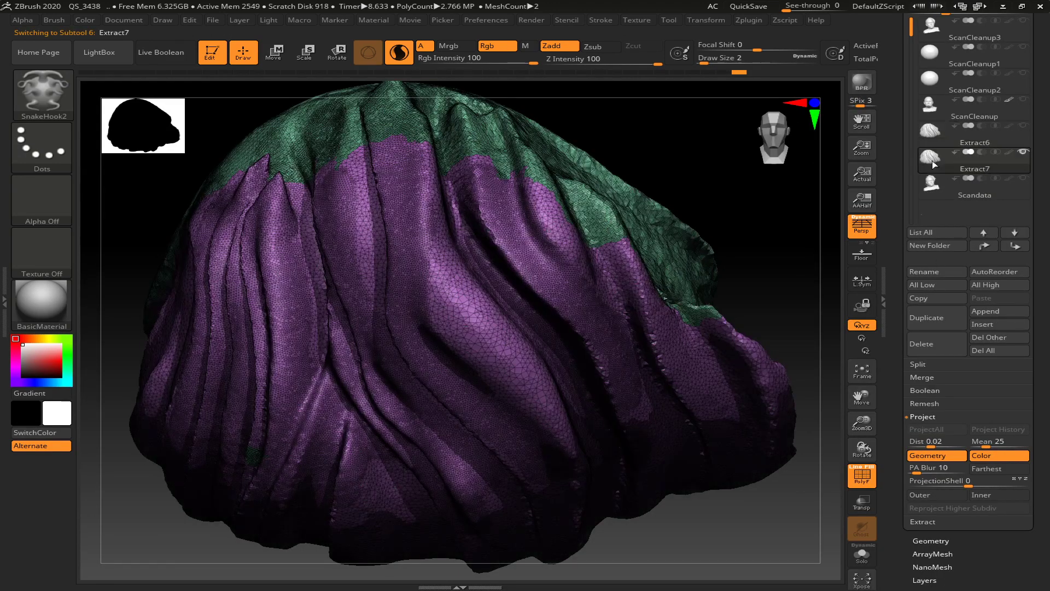
{"action": "left_click", "coordinate": [930, 159]}
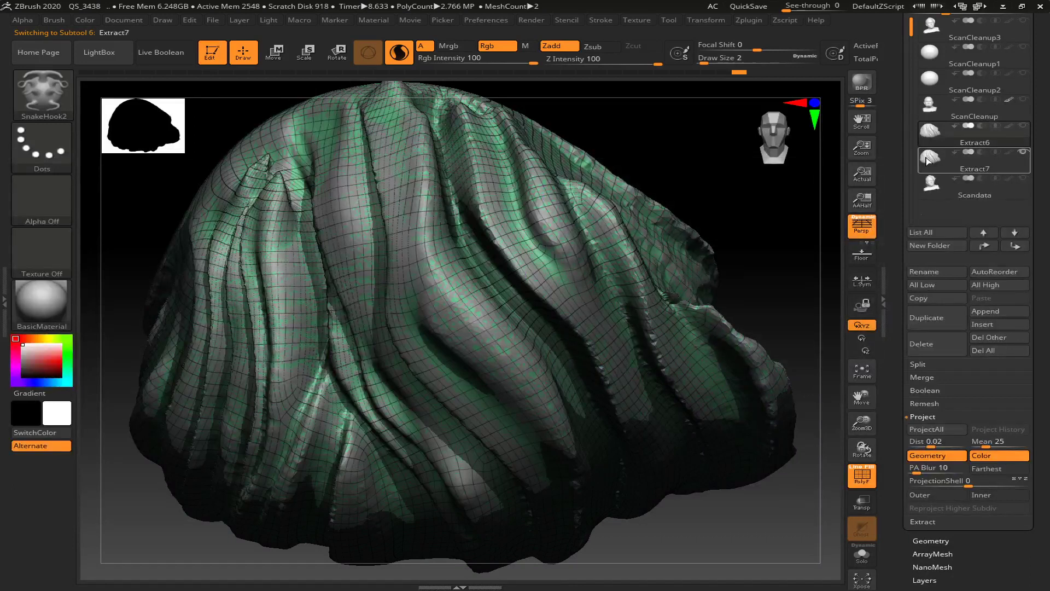
{"action": "left_click", "coordinate": [928, 130]}
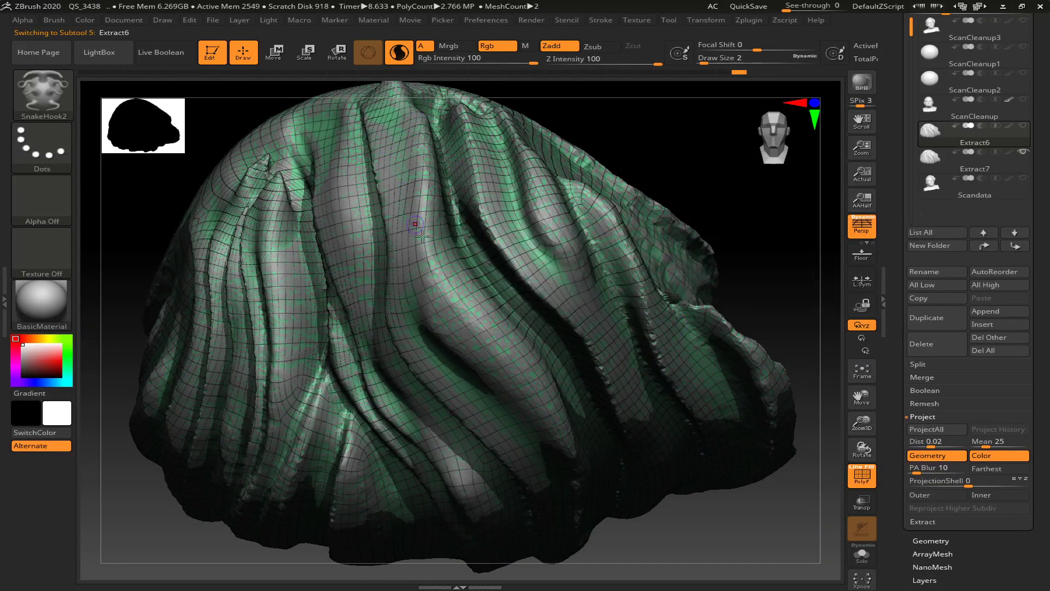
Delete the high-resolution duplicate Extract7 and make Extract6 the active subtool
{"action": "left_click", "coordinate": [936, 158]}
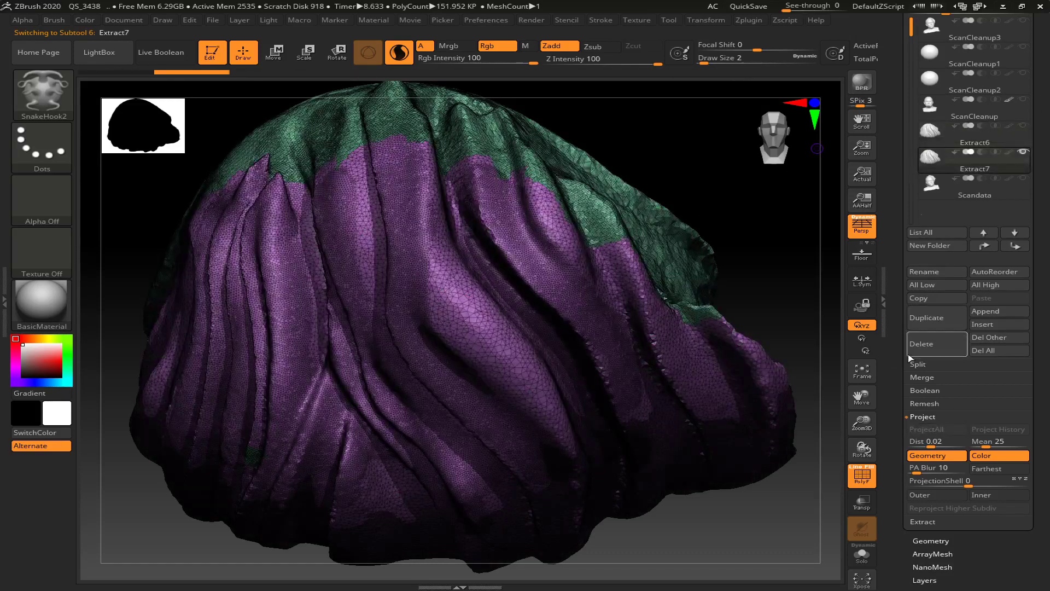
{"action": "left_click", "coordinate": [924, 344]}
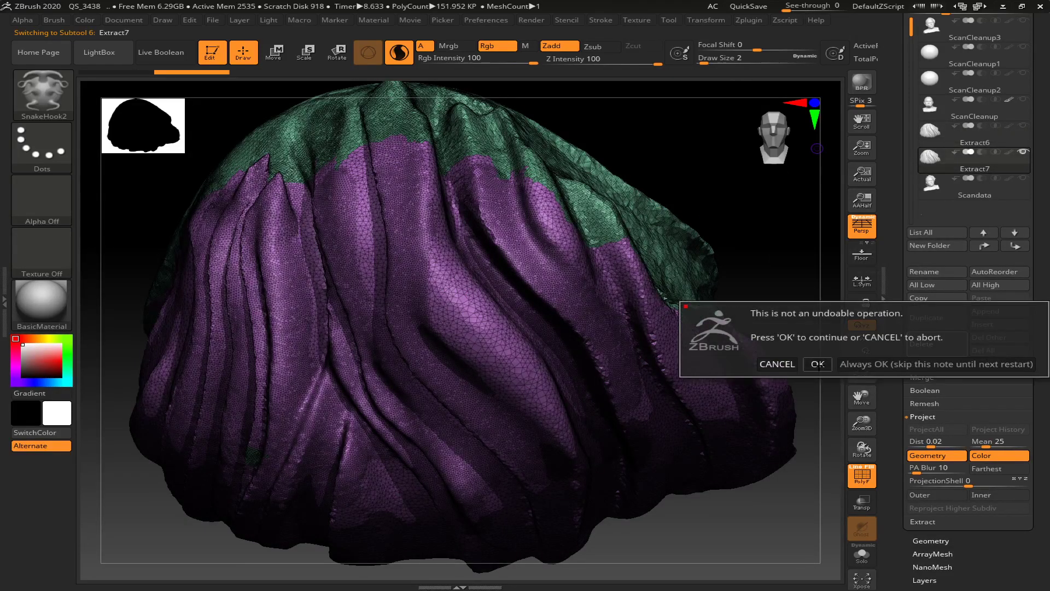
{"action": "left_click", "coordinate": [776, 363]}
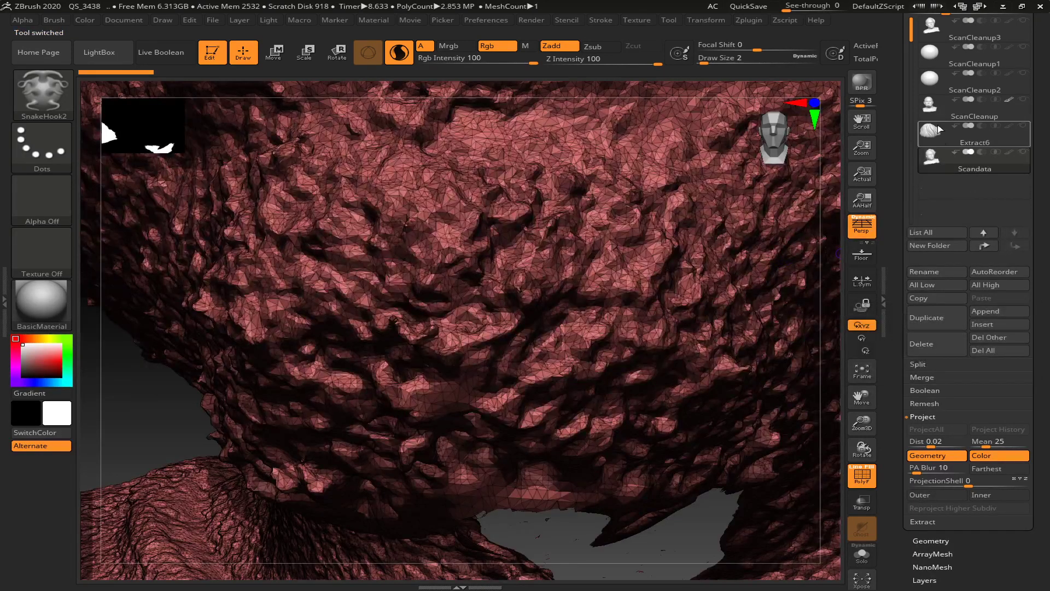
{"action": "left_click", "coordinate": [936, 131]}
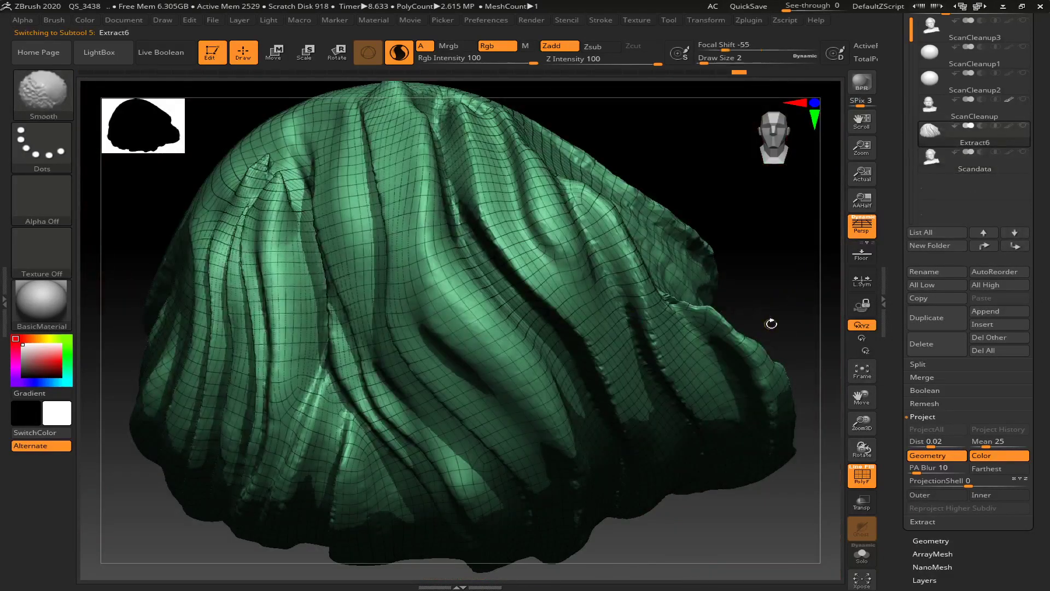
Turn off the polygon wireframe display and choose the Slash2 brush with Draw Size 20
{"action": "key", "text": "shift+f"}
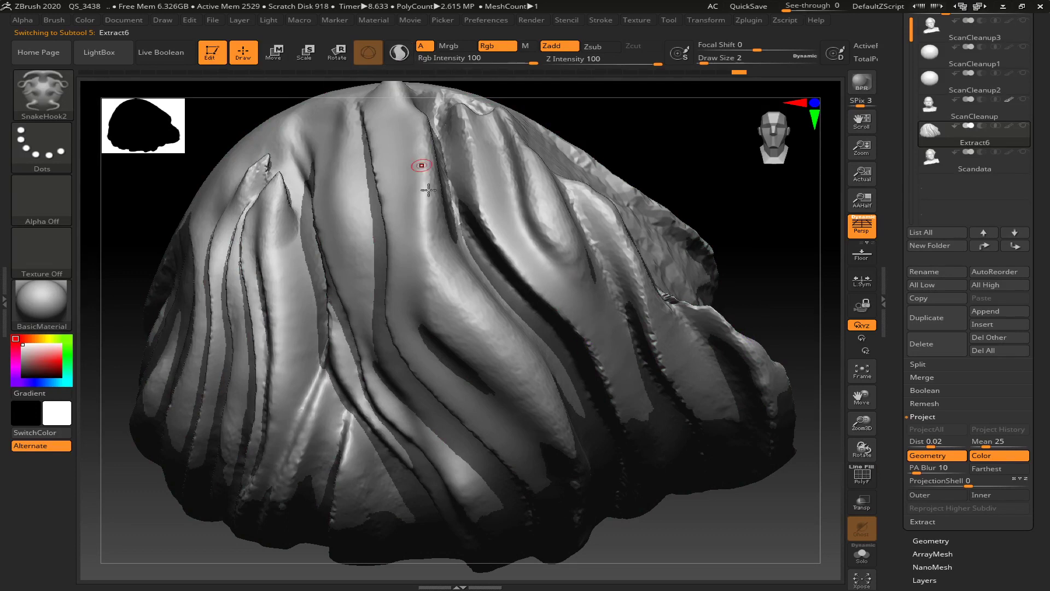
{"action": "key", "text": "b"}
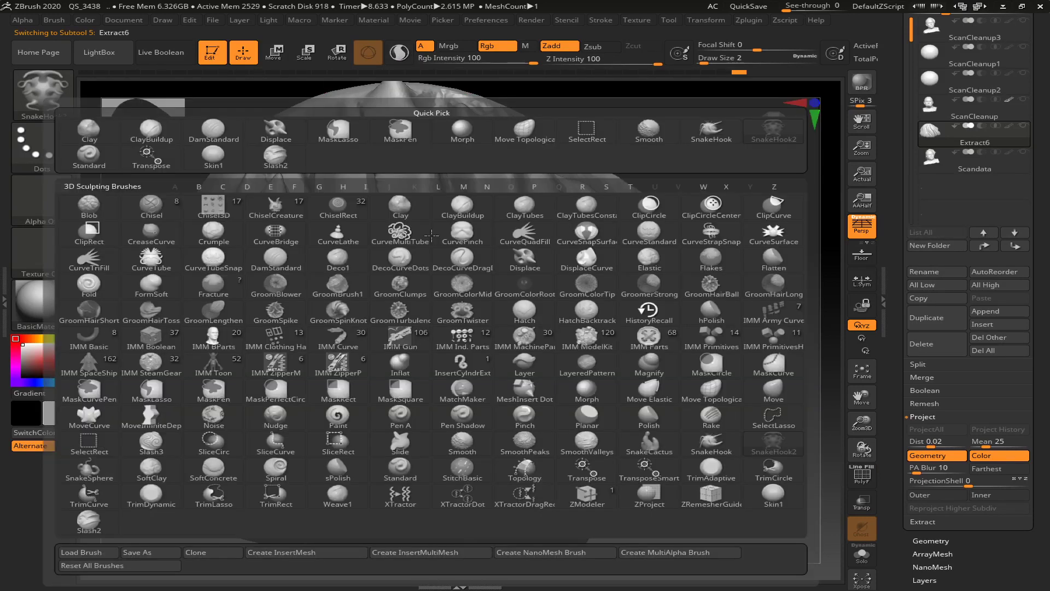
{"action": "left_click", "coordinate": [276, 155]}
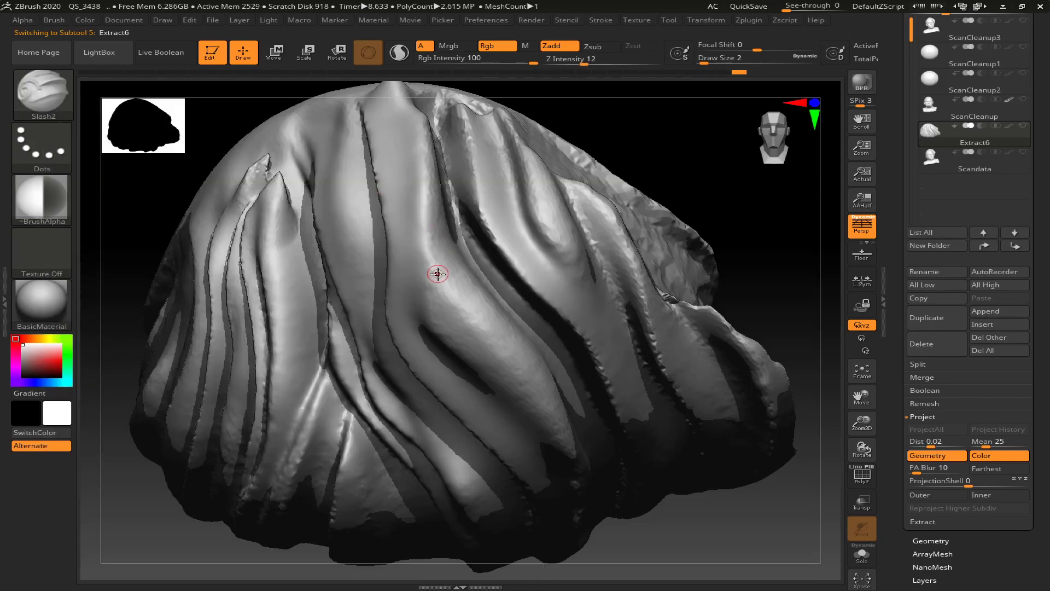
{"action": "key", "text": "s"}
{"action": "mouse_move", "coordinate": [441, 272]}
{"action": "left_mouse_down"}
{"action": "mouse_move", "coordinate": [470, 270]}
{"action": "mouse_move", "coordinate": [441, 271]}
{"action": "left_mouse_up"}
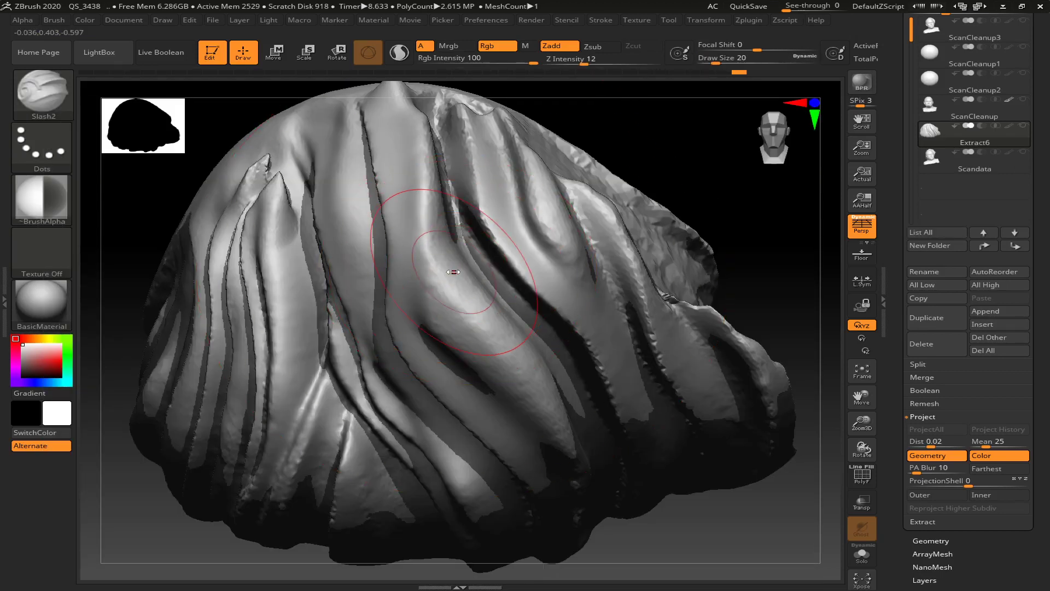
Lower Extract6 by one subdivision level and smooth the jagged strand edges across the goatee's front
{"action": "key", "text": "shift"}
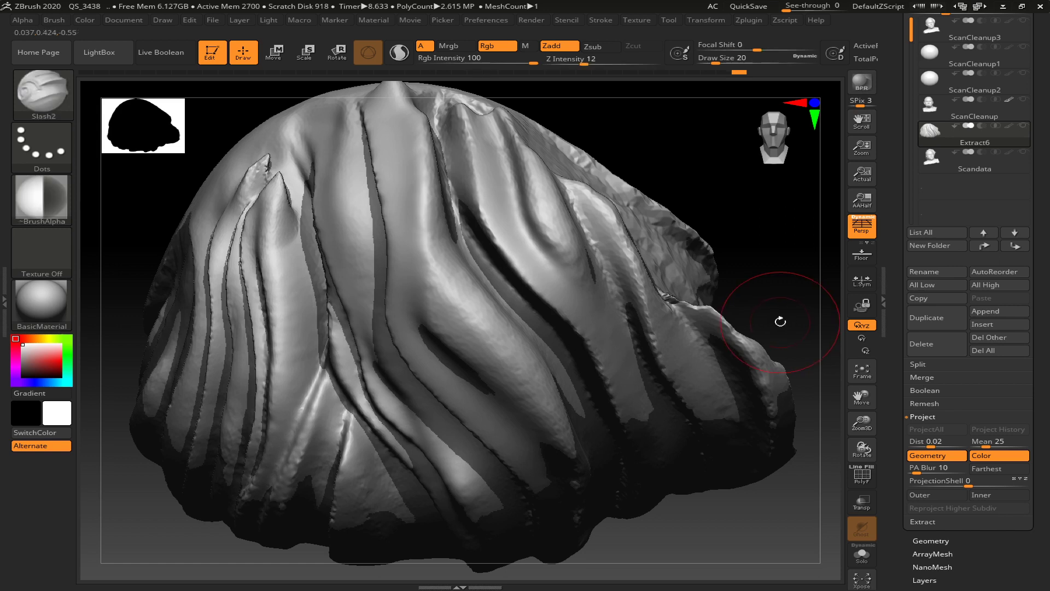
{"action": "left_click", "coordinate": [881, 277]}
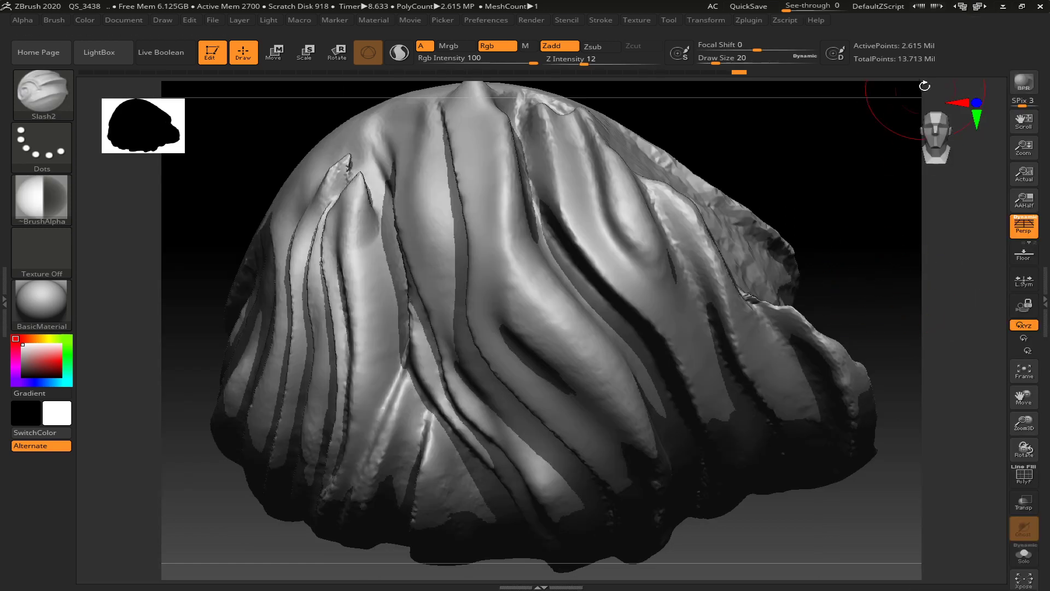
{"action": "key", "text": "shift"}
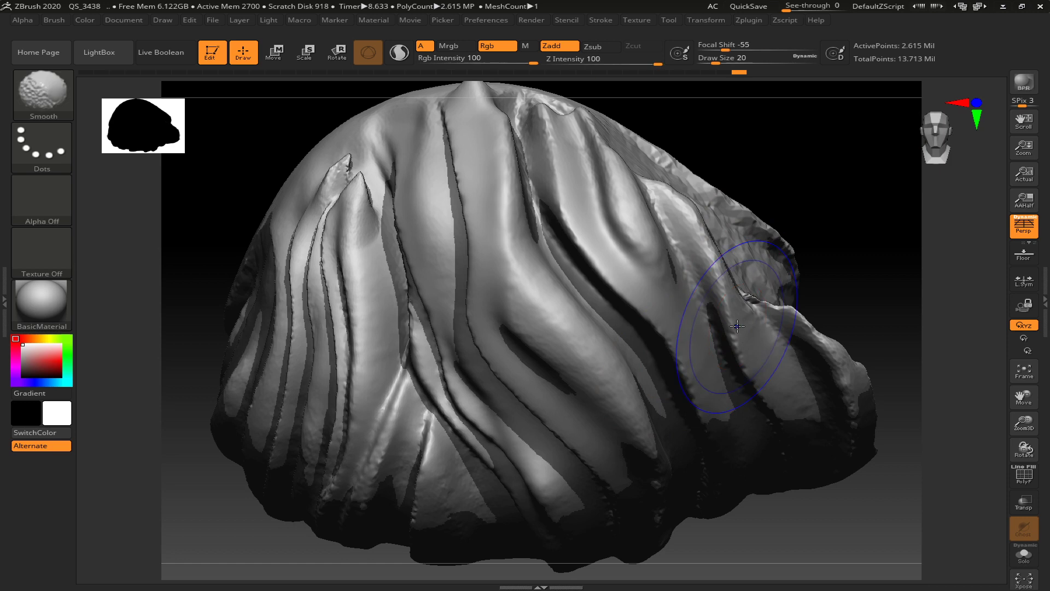
{"action": "key", "text": "shift"}
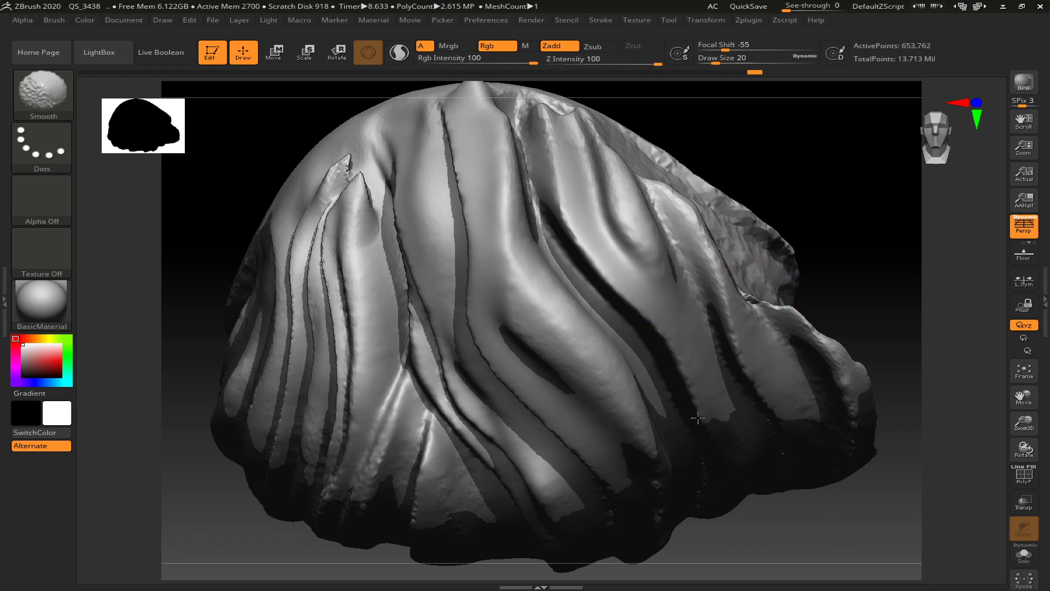
{"action": "mouse_move", "coordinate": [676, 245]}
{"action": "left_mouse_down", "text": "shift"}
{"action": "mouse_move", "coordinate": [787, 312]}
{"action": "mouse_move", "coordinate": [568, 136]}
{"action": "mouse_move", "coordinate": [579, 225]}
{"action": "left_mouse_up", "text": "shift"}
{"action": "left_click_drag", "start_coordinate": [499, 298], "coordinate": [594, 425], "text": "shift"}
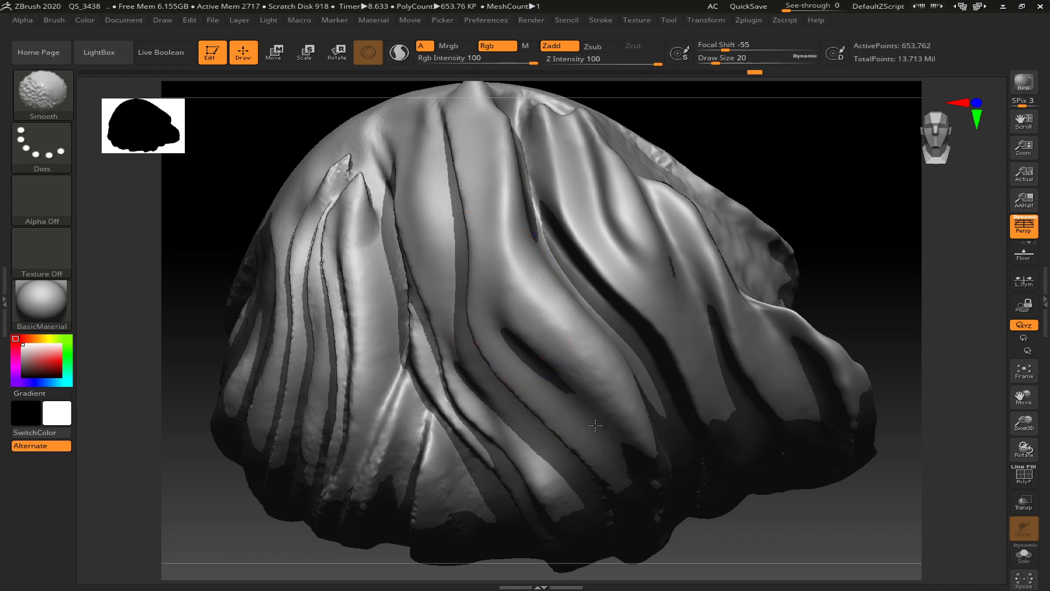
{"action": "left_click_drag", "start_coordinate": [473, 387], "coordinate": [421, 386], "text": "shift"}
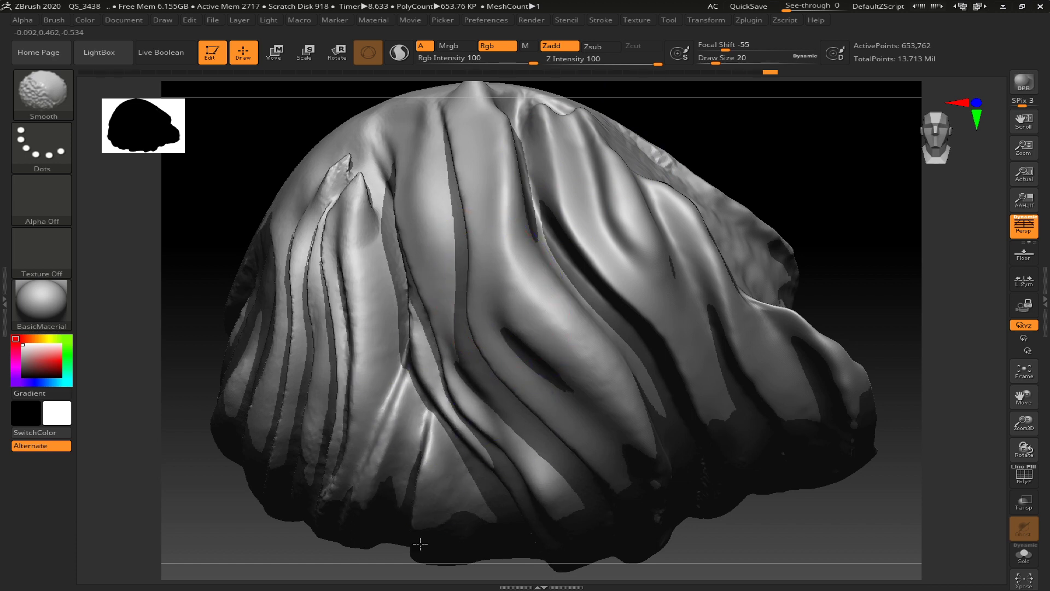
{"action": "left_click_drag", "start_coordinate": [285, 357], "coordinate": [270, 329], "text": "shift"}
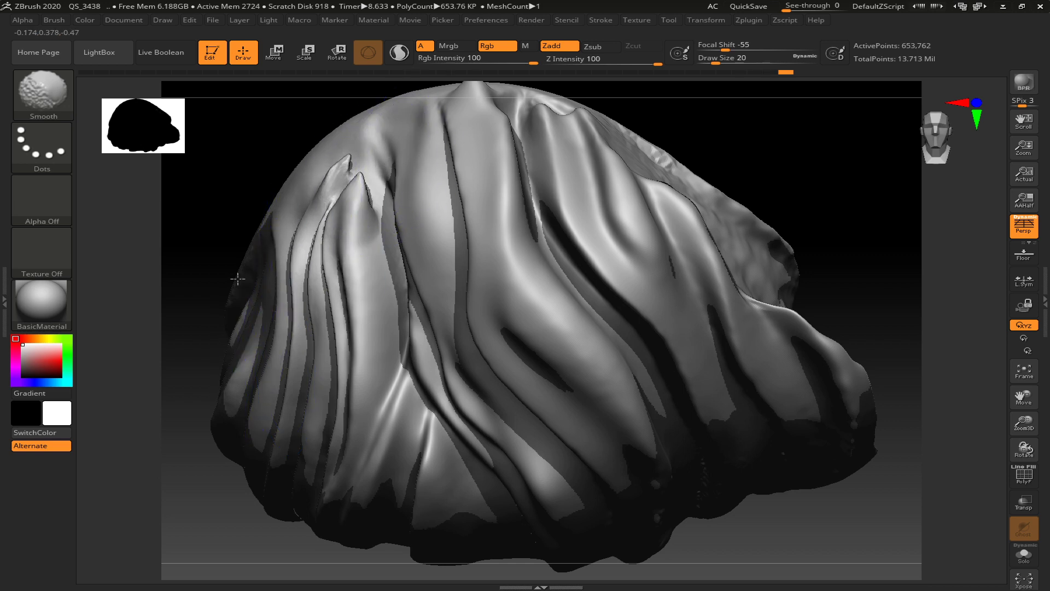
Smooth the remaining rough edges on the goatee's sides and its flat upper surface, working around the mesh
{"action": "left_click_drag", "start_coordinate": [546, 403], "coordinate": [726, 410]}
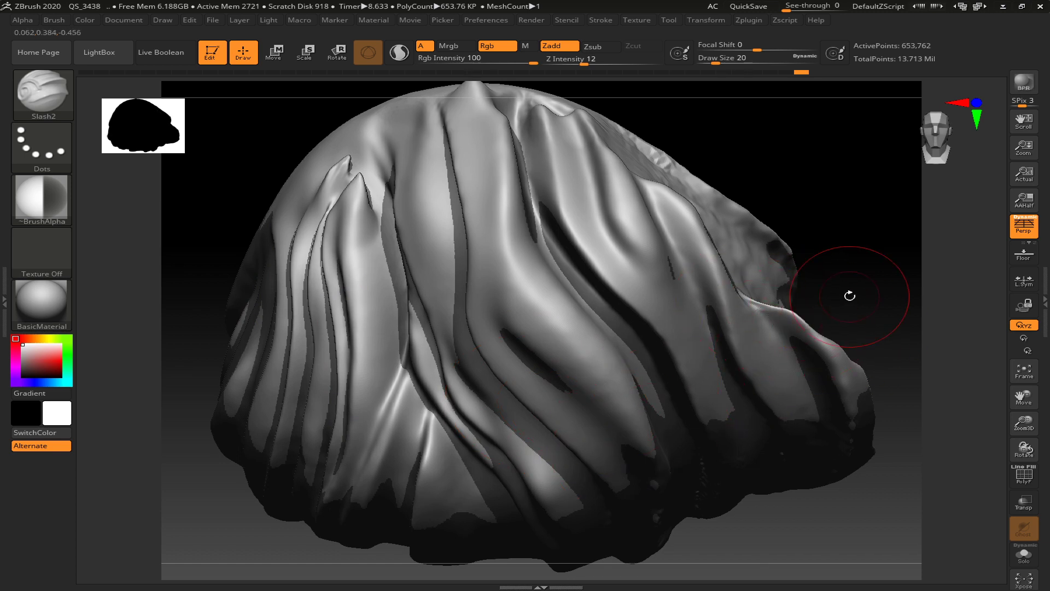
{"action": "mouse_move", "coordinate": [851, 294]}
{"action": "left_mouse_down"}
{"action": "mouse_move", "coordinate": [836, 283]}
{"action": "mouse_move", "coordinate": [799, 286]}
{"action": "left_mouse_up"}
{"action": "left_click_drag", "start_coordinate": [699, 290], "coordinate": [712, 314], "text": "shift"}
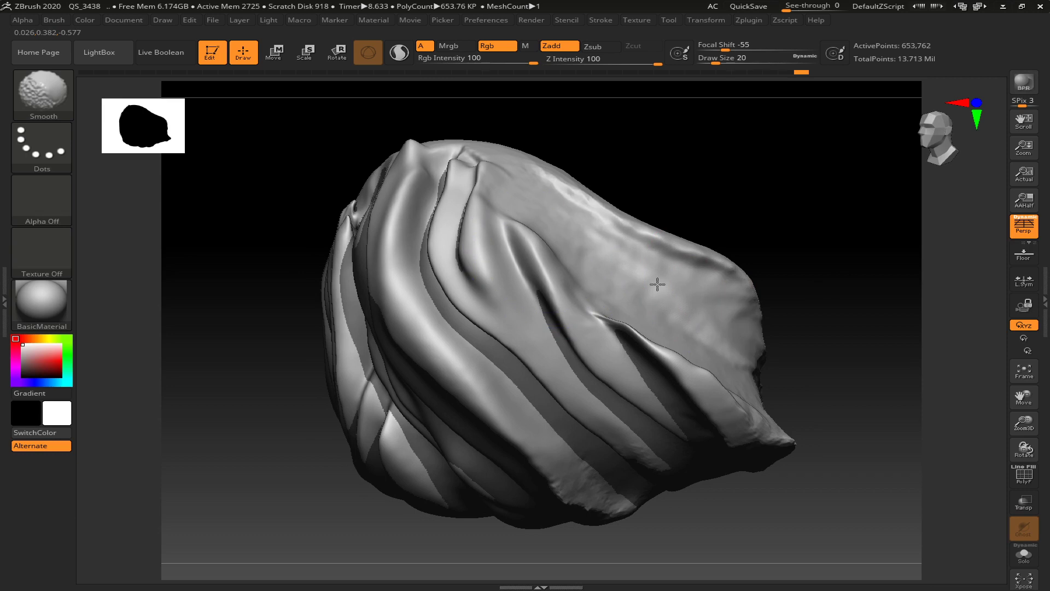
{"action": "left_click_drag", "start_coordinate": [719, 569], "coordinate": [585, 527]}
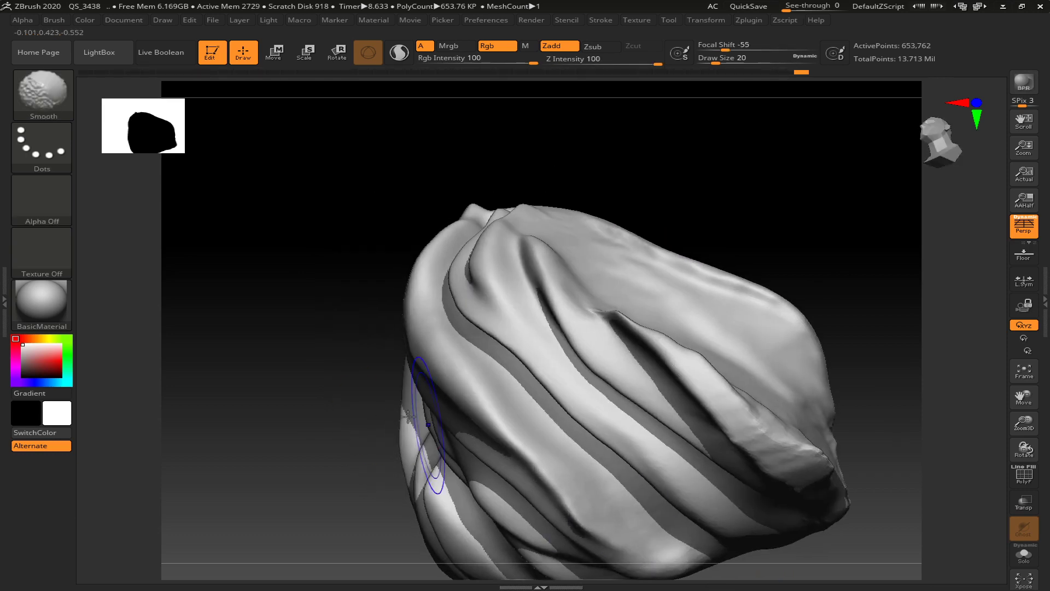
{"action": "key", "text": "ctrl"}
{"action": "left_click_drag", "start_coordinate": [327, 405], "coordinate": [399, 414]}
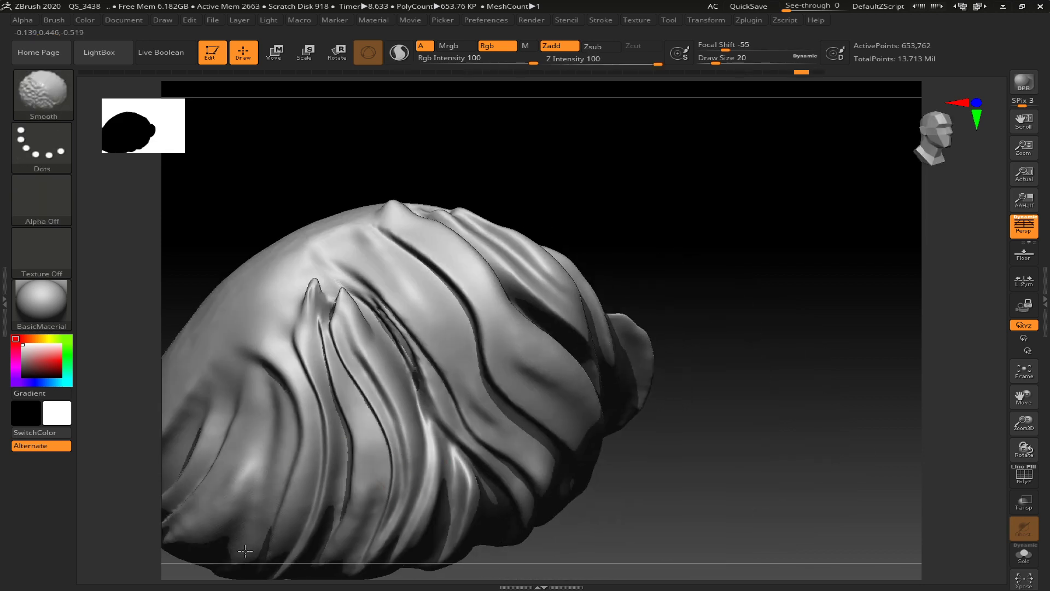
{"action": "key", "text": "f"}
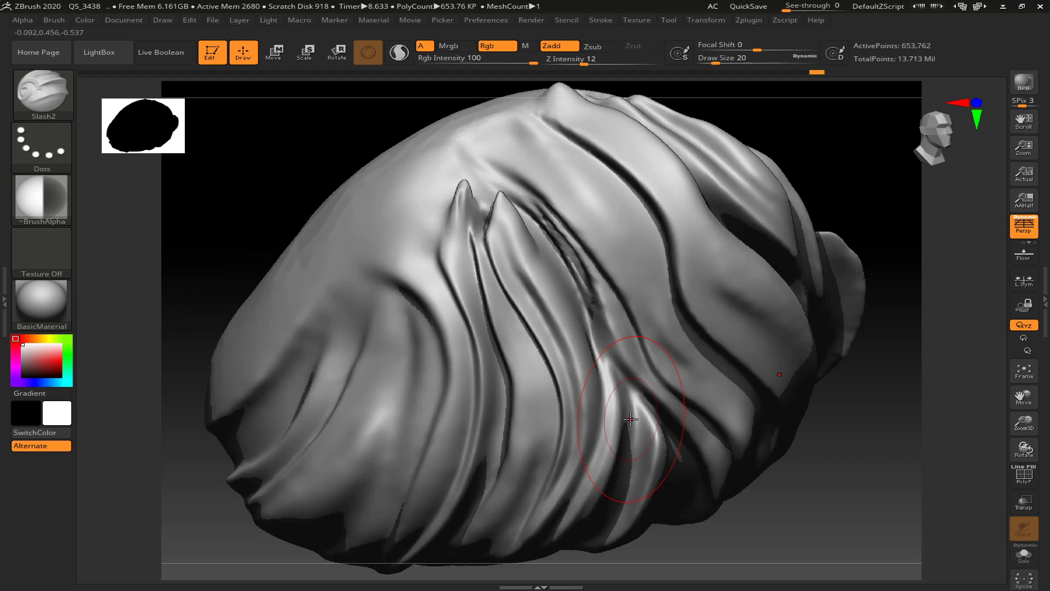
{"action": "left_click_drag", "start_coordinate": [886, 455], "coordinate": [957, 322]}
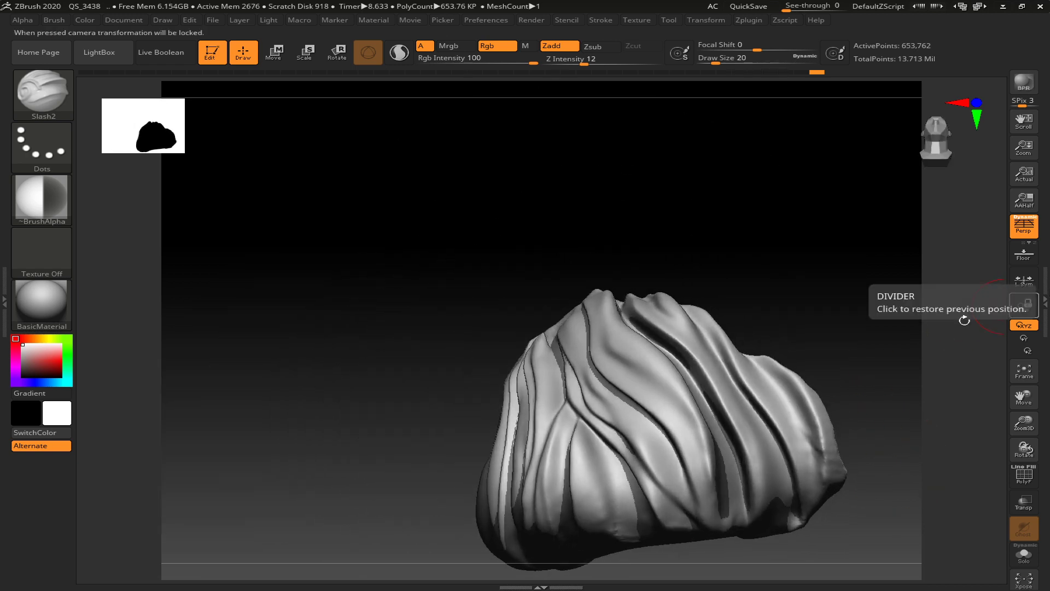
Show the ScanCleanup head together with the goatee and view the chin from the side
{"action": "left_click", "coordinate": [1045, 307]}
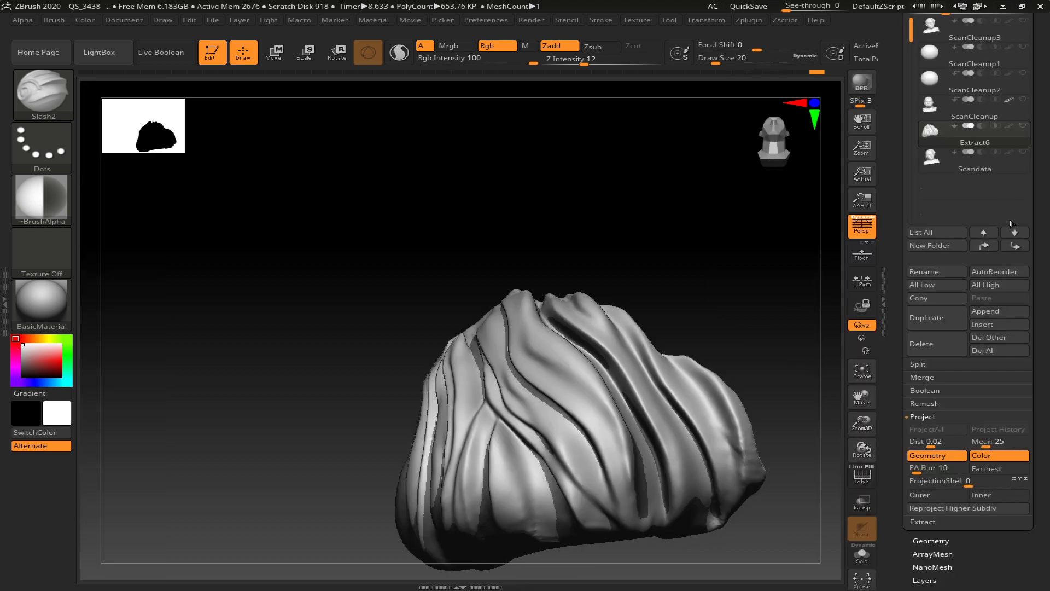
{"action": "left_click", "coordinate": [1023, 100]}
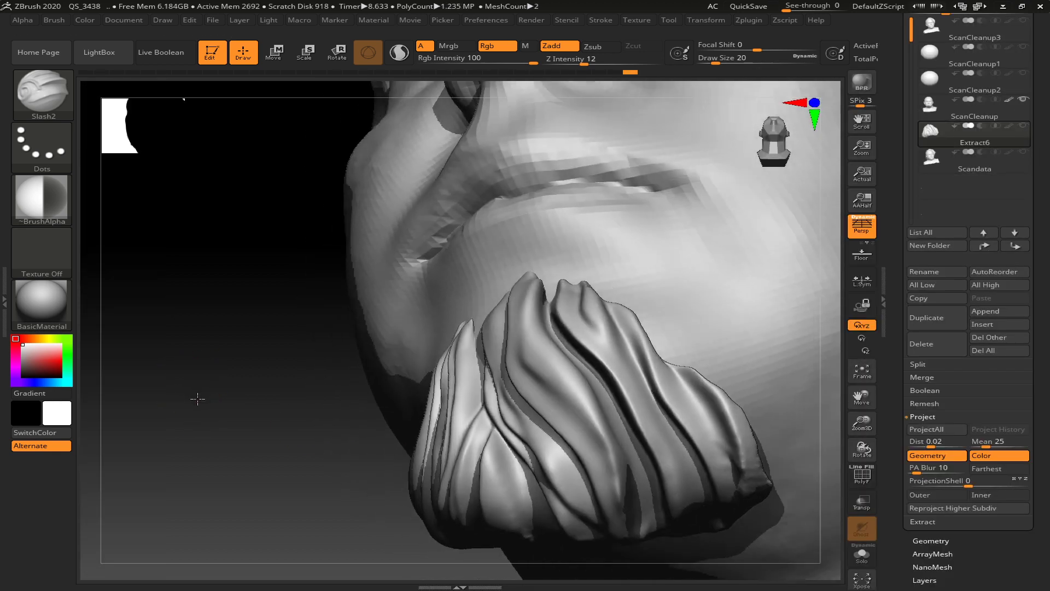
{"action": "mouse_move", "coordinate": [198, 399]}
{"action": "left_mouse_down"}
{"action": "mouse_move", "coordinate": [235, 429]}
{"action": "mouse_move", "coordinate": [164, 347]}
{"action": "mouse_move", "coordinate": [203, 284]}
{"action": "mouse_move", "coordinate": [213, 312]}
{"action": "mouse_move", "coordinate": [234, 311]}
{"action": "left_mouse_up"}
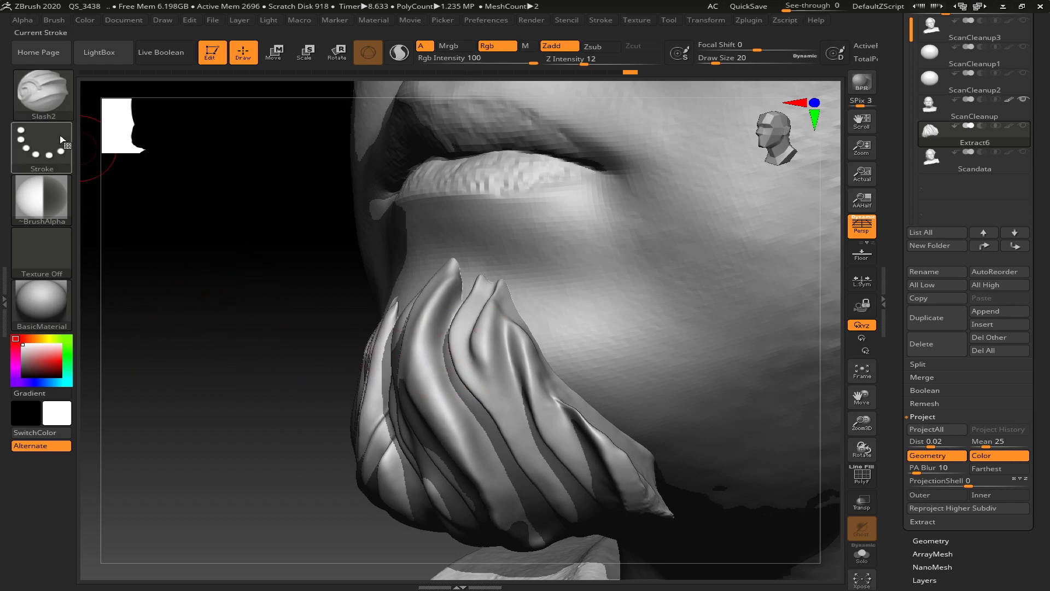
{"action": "left_click", "coordinate": [590, 20]}
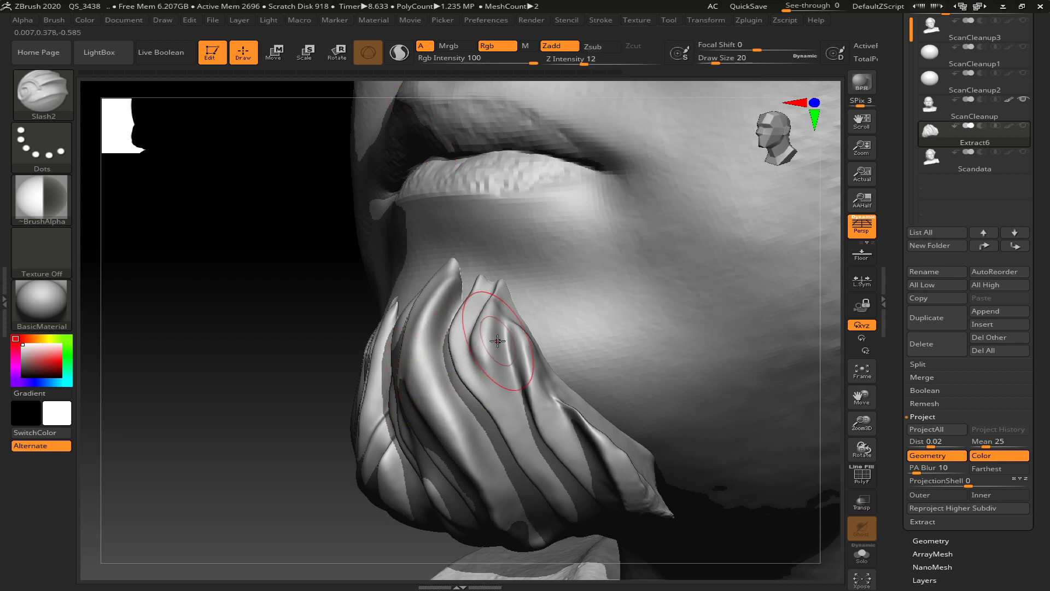
Carve a long strand groove down the goatee's side with Slash2 at Draw Size 13 and smooth beside it
{"action": "key", "text": "s"}
{"action": "left_click_drag", "start_coordinate": [498, 341], "coordinate": [494, 340]}
{"action": "left_click_drag", "start_coordinate": [286, 349], "coordinate": [263, 321]}
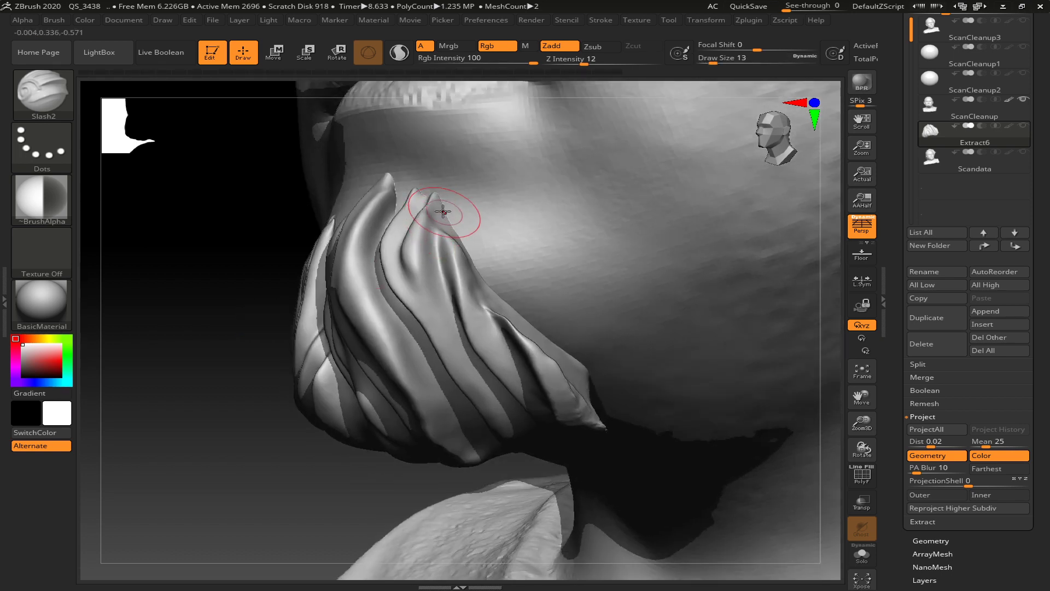
{"action": "mouse_move", "coordinate": [433, 206]}
{"action": "left_mouse_down"}
{"action": "mouse_move", "coordinate": [426, 270]}
{"action": "mouse_move", "coordinate": [445, 321]}
{"action": "mouse_move", "coordinate": [530, 440]}
{"action": "left_mouse_up"}
{"action": "left_click_drag", "start_coordinate": [411, 227], "coordinate": [442, 318], "text": "shift"}
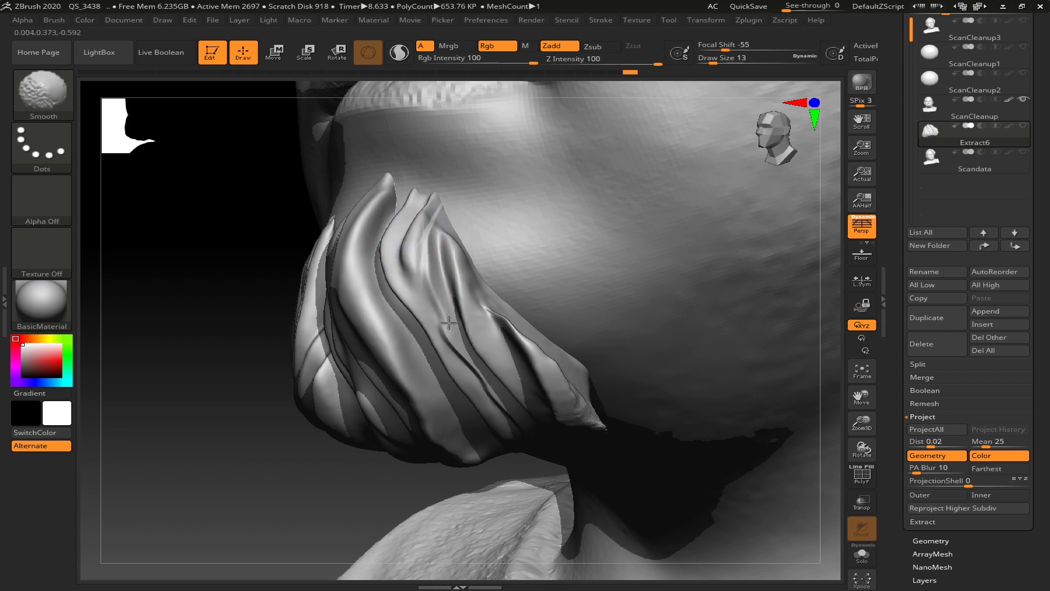
Reduce Slash2's Draw Size to 8, lower its LazyRadius and carve a finer strand groove down the goatee's side
{"action": "mouse_move", "coordinate": [238, 336]}
{"action": "left_mouse_down"}
{"action": "mouse_move", "coordinate": [232, 328]}
{"action": "mouse_move", "coordinate": [237, 345]}
{"action": "mouse_move", "coordinate": [258, 343]}
{"action": "left_mouse_up"}
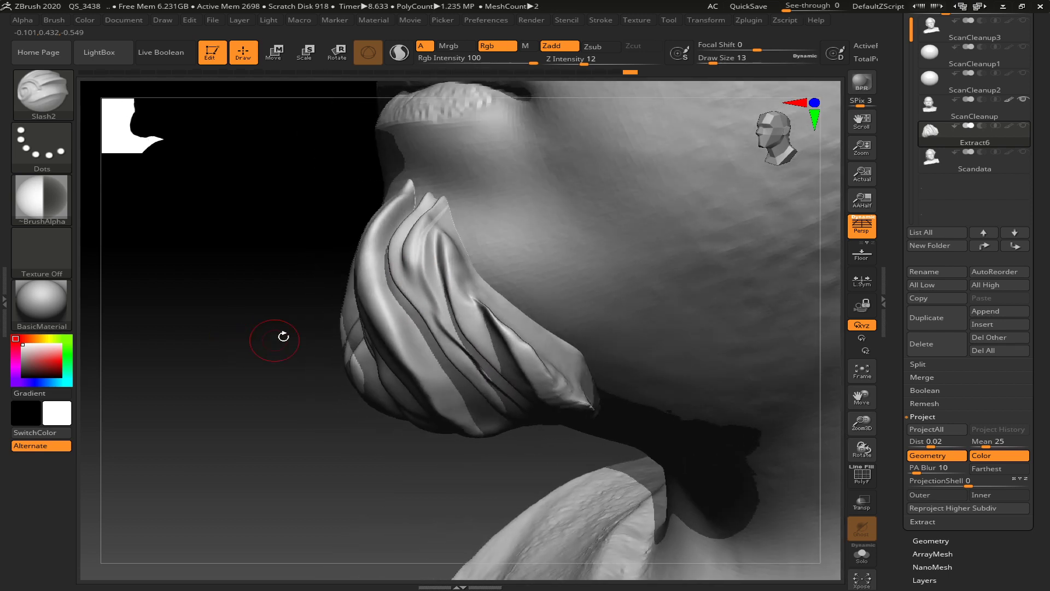
{"action": "key", "text": "s"}
{"action": "left_click_drag", "start_coordinate": [476, 292], "coordinate": [472, 292]}
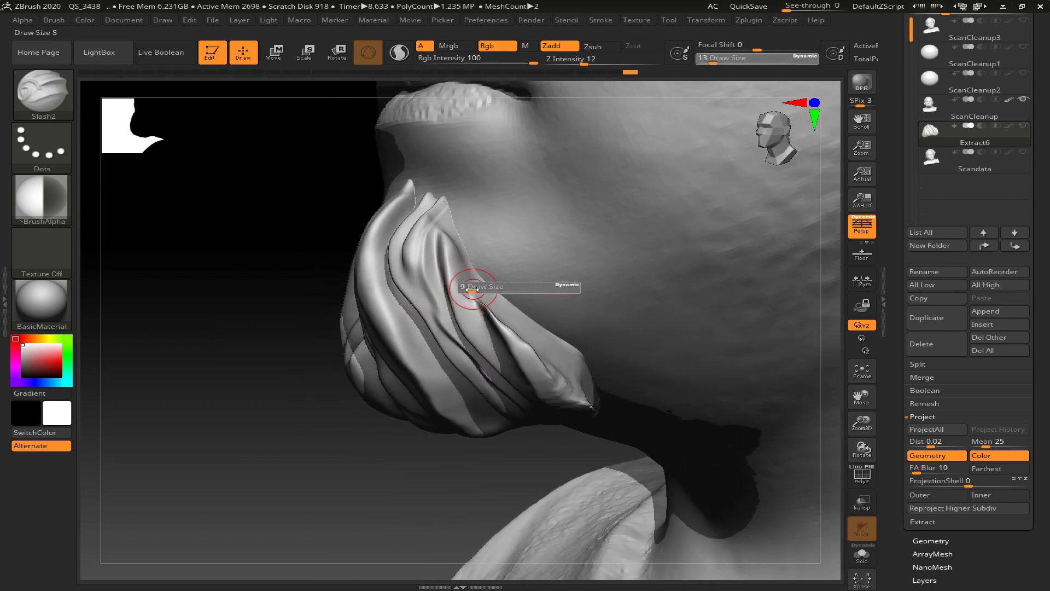
{"action": "left_click", "coordinate": [598, 20]}
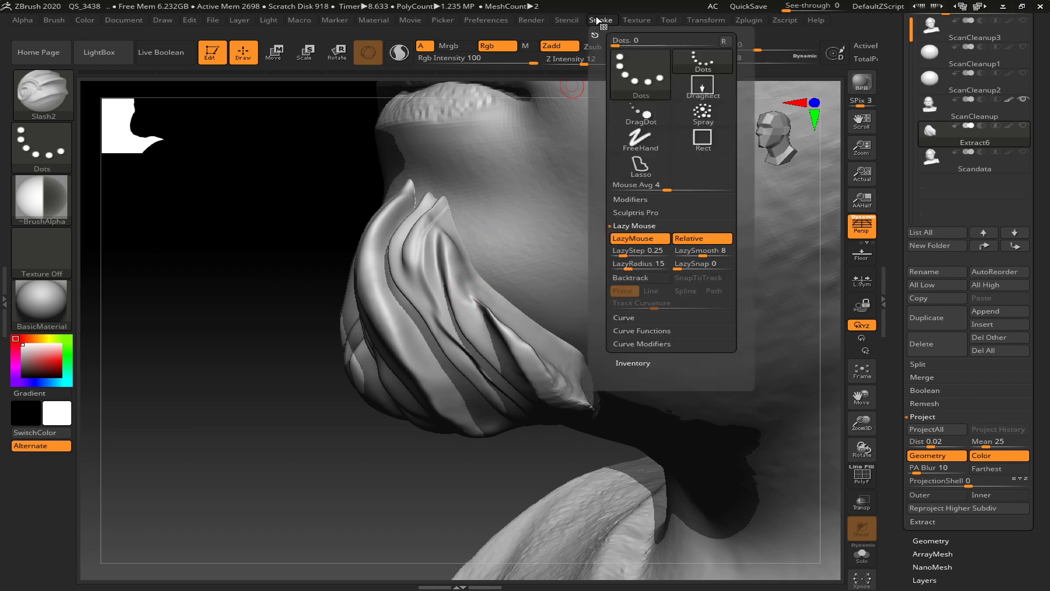
{"action": "left_click_drag", "start_coordinate": [630, 264], "coordinate": [626, 264]}
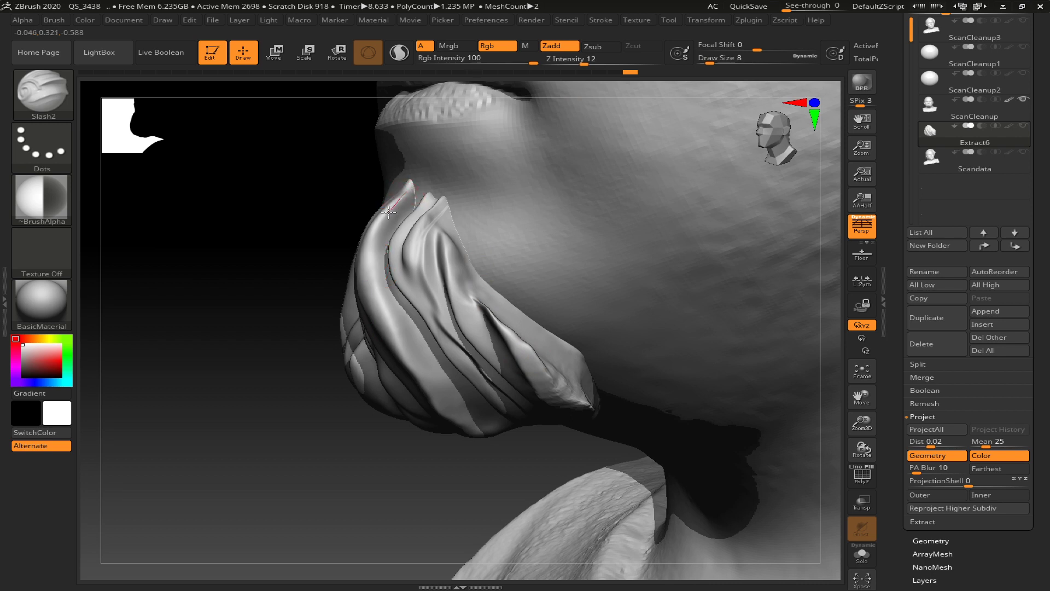
{"action": "left_click_drag", "start_coordinate": [383, 299], "coordinate": [442, 373]}
{"action": "left_click_drag", "start_coordinate": [490, 436], "coordinate": [495, 443]}
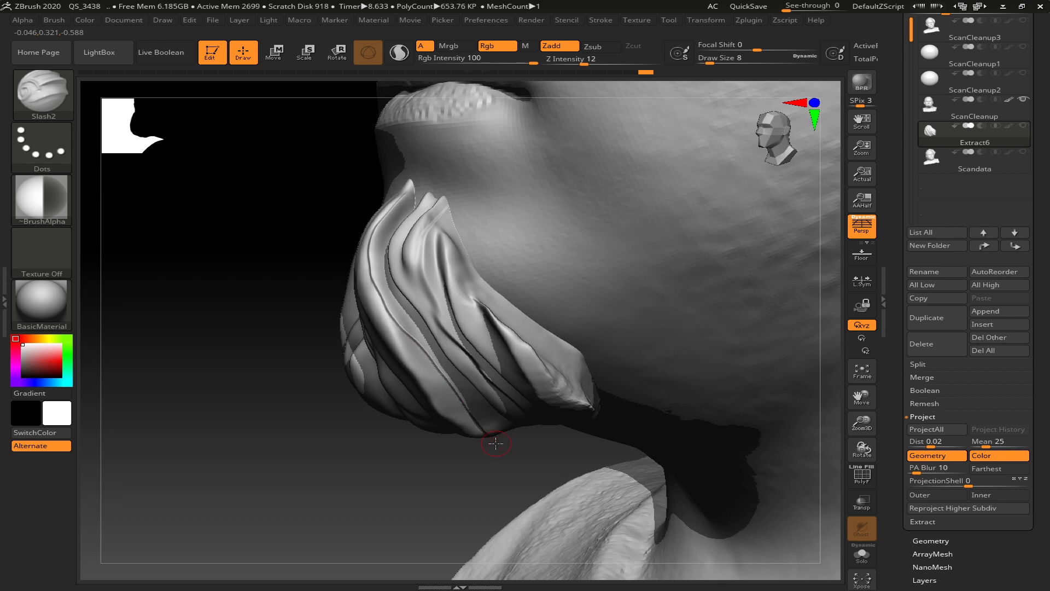
Carve several thin wavy grooves down the goatee's central tuft from the front, undoing strokes that need redrawing
{"action": "left_click_drag", "start_coordinate": [296, 438], "coordinate": [377, 440]}
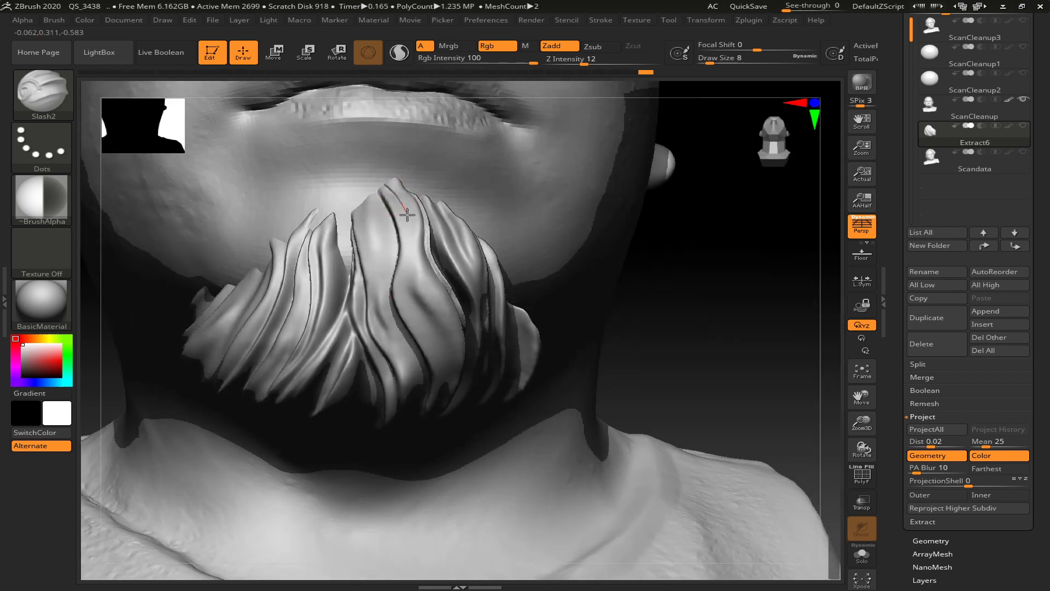
{"action": "left_click_drag", "start_coordinate": [405, 243], "coordinate": [452, 377]}
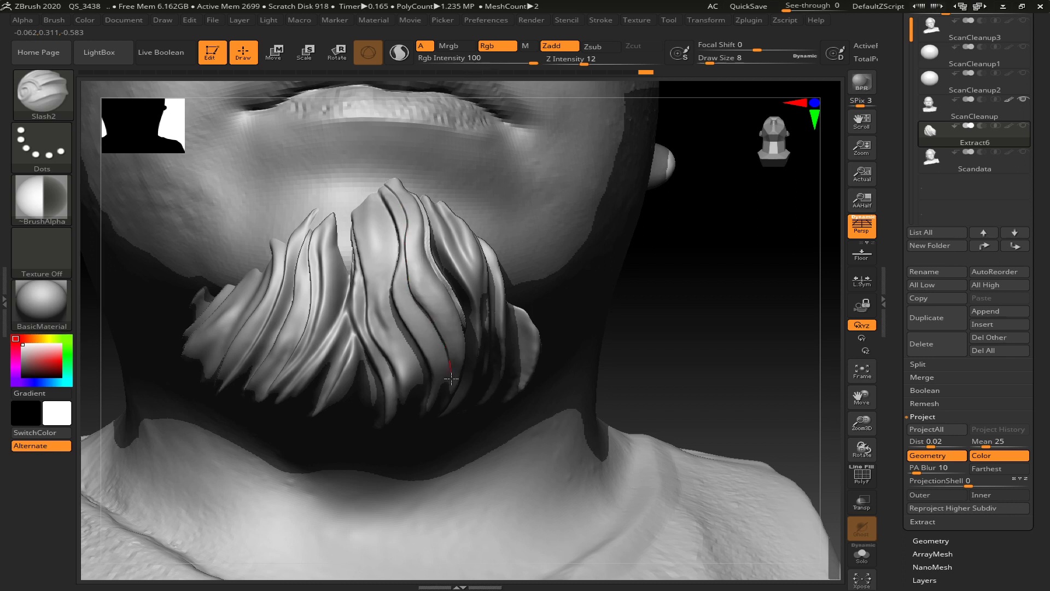
{"action": "key", "text": "ctrl+z"}
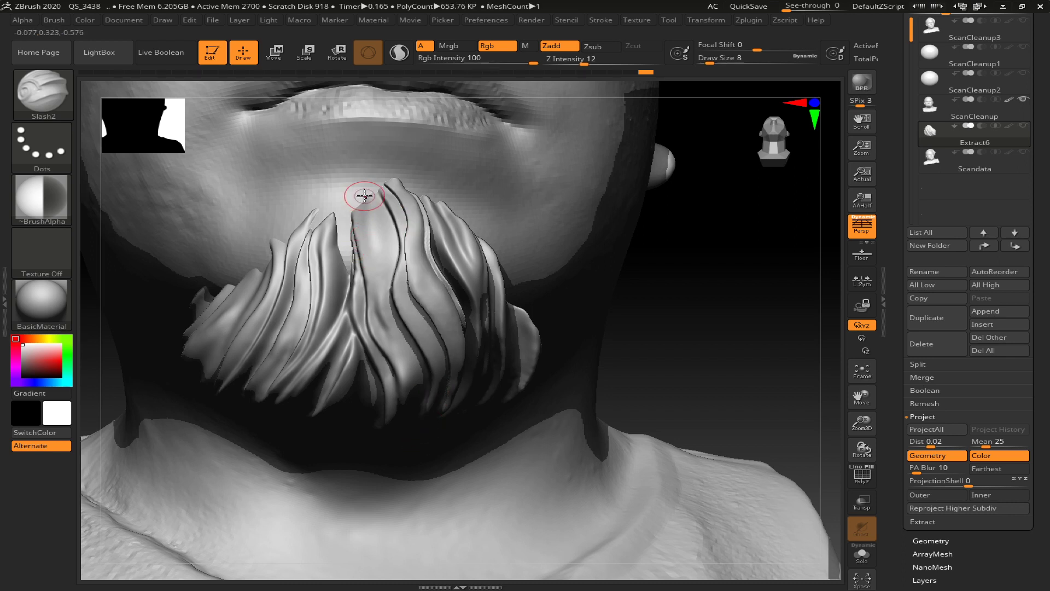
{"action": "mouse_move", "coordinate": [380, 228]}
{"action": "left_mouse_down"}
{"action": "mouse_move", "coordinate": [386, 293]}
{"action": "mouse_move", "coordinate": [422, 374]}
{"action": "left_mouse_up"}
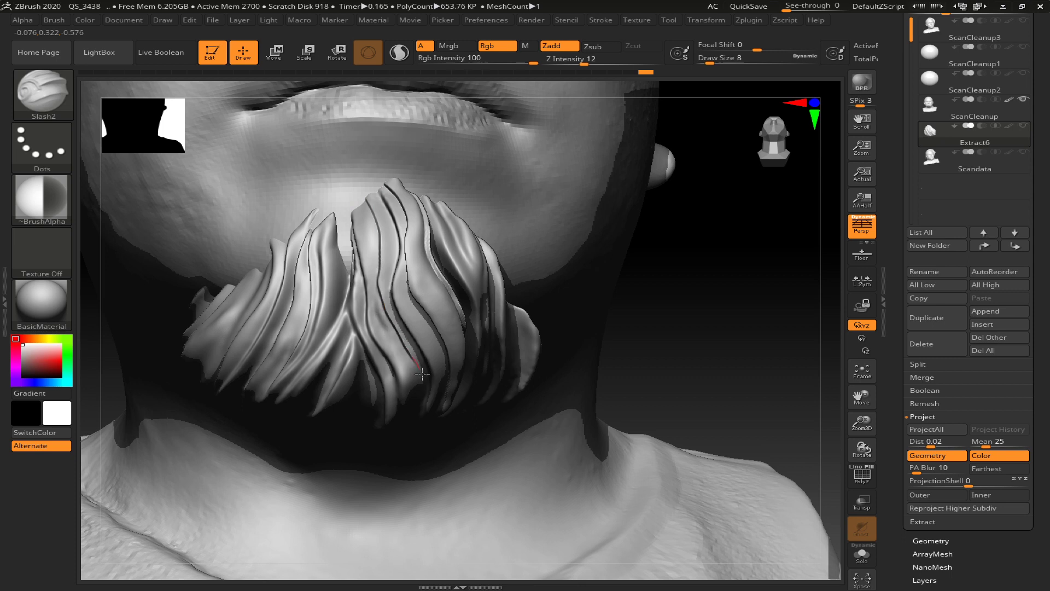
{"action": "key", "text": "ctrl+z"}
{"action": "left_click_drag", "start_coordinate": [353, 205], "coordinate": [410, 377]}
{"action": "key", "text": "ctrl+z"}
{"action": "key", "text": "ctrl"}
{"action": "key", "text": "ctrl"}
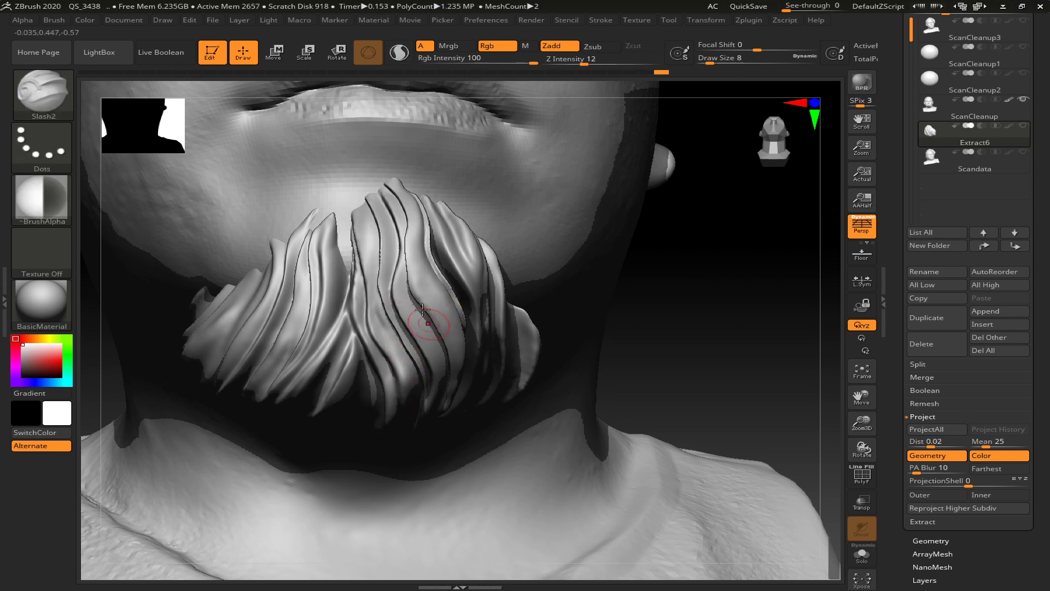
Add thin strand grooves along the inner edge of the goatee's central tuft and on the tuft beside it
{"action": "left_click", "coordinate": [601, 20]}
{"action": "mouse_move", "coordinate": [373, 259]}
{"action": "left_mouse_down"}
{"action": "mouse_move", "coordinate": [382, 333]}
{"action": "mouse_move", "coordinate": [410, 414]}
{"action": "mouse_move", "coordinate": [376, 426]}
{"action": "left_mouse_up"}
{"action": "mouse_move", "coordinate": [326, 212]}
{"action": "left_mouse_down"}
{"action": "mouse_move", "coordinate": [335, 206]}
{"action": "mouse_move", "coordinate": [336, 219]}
{"action": "left_mouse_up"}
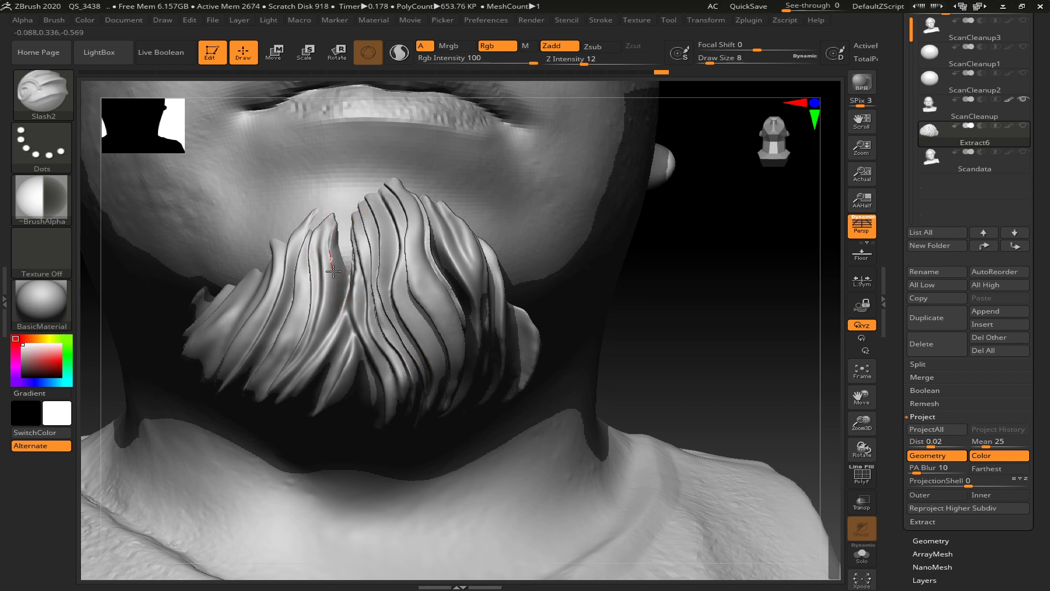
{"action": "mouse_move", "coordinate": [331, 279]}
{"action": "left_mouse_down"}
{"action": "mouse_move", "coordinate": [329, 335]}
{"action": "mouse_move", "coordinate": [262, 414]}
{"action": "mouse_move", "coordinate": [306, 454]}
{"action": "left_mouse_up"}
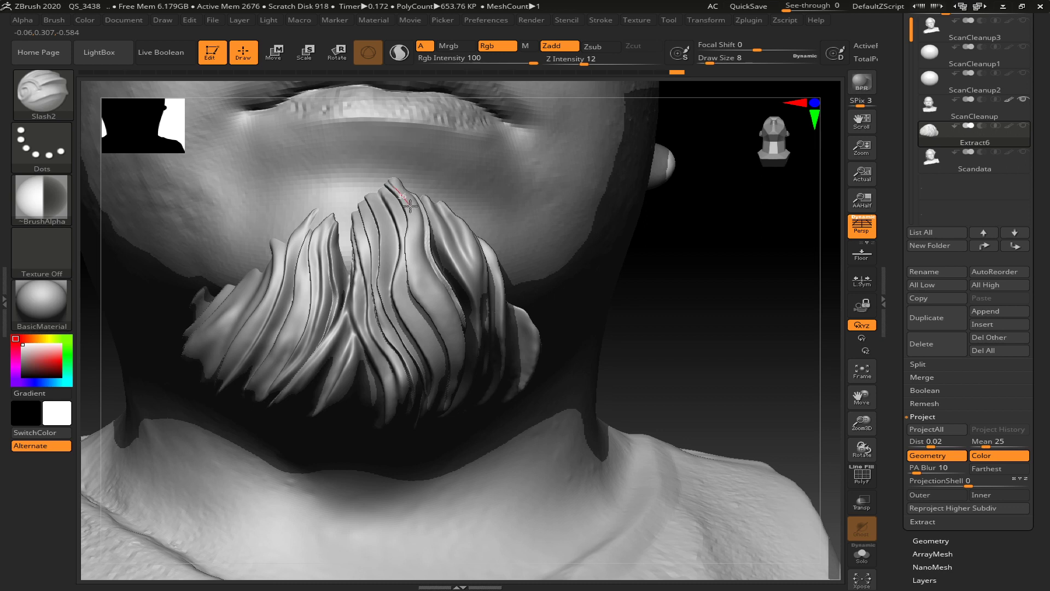
Carve another long groove down the widest strand of the central tuft, redrawing the stroke once
{"action": "left_click_drag", "start_coordinate": [419, 262], "coordinate": [472, 355]}
{"action": "left_click_drag", "start_coordinate": [453, 394], "coordinate": [451, 396]}
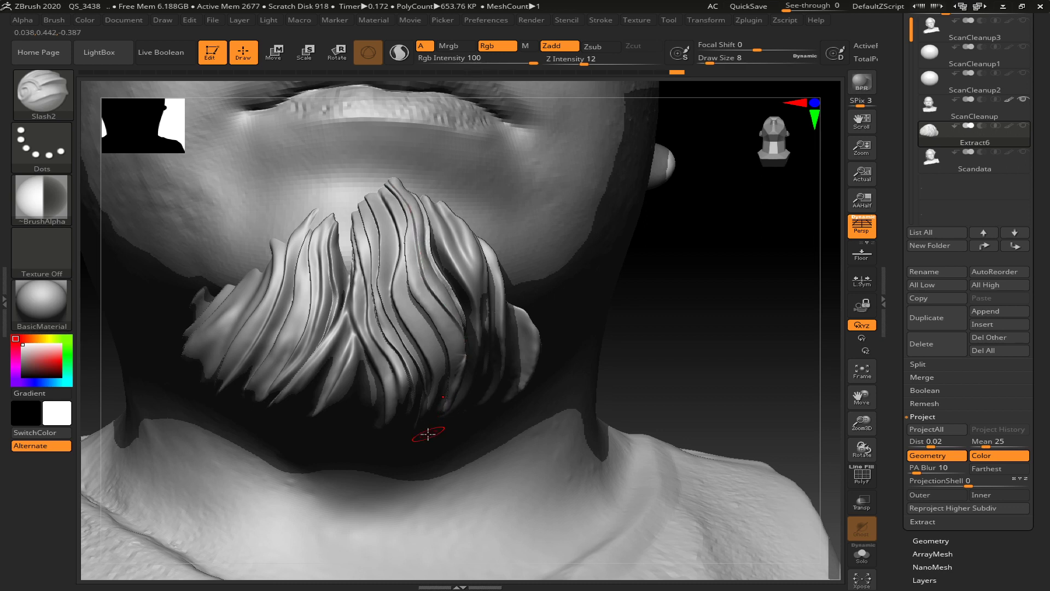
{"action": "key", "text": "ctrl"}
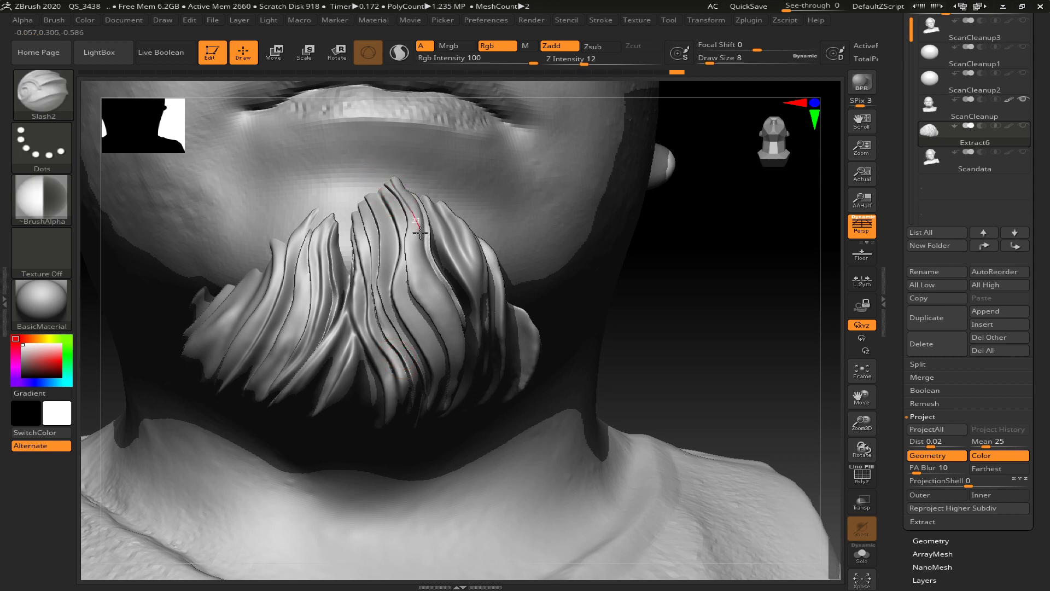
{"action": "left_click_drag", "start_coordinate": [415, 270], "coordinate": [455, 335]}
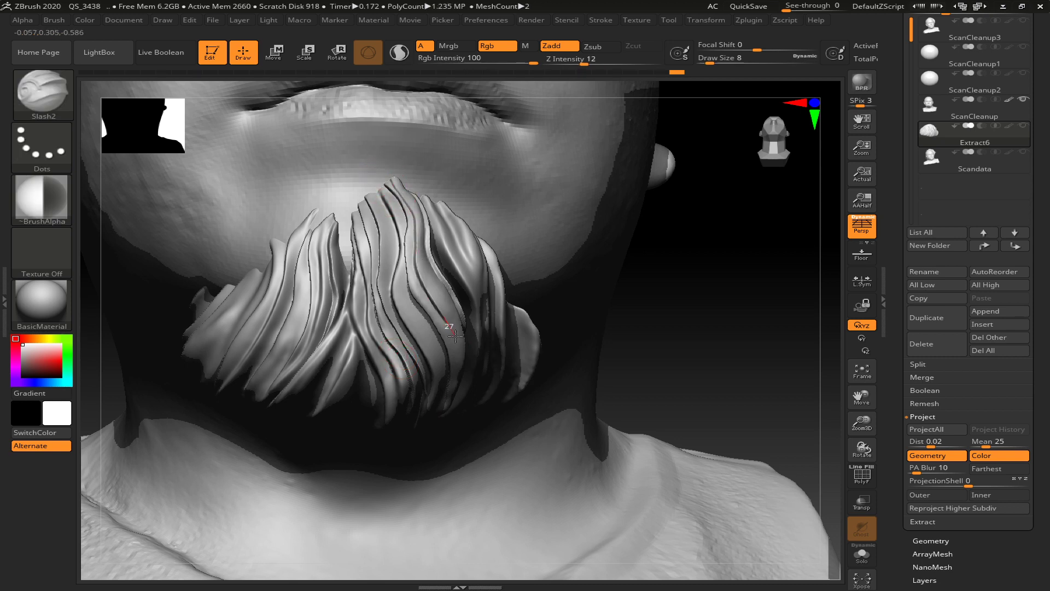
{"action": "left_click_drag", "start_coordinate": [429, 429], "coordinate": [432, 435]}
Check the goatee against the whole head and carve fine strand grooves across its less detailed side
{"action": "key", "text": "f"}
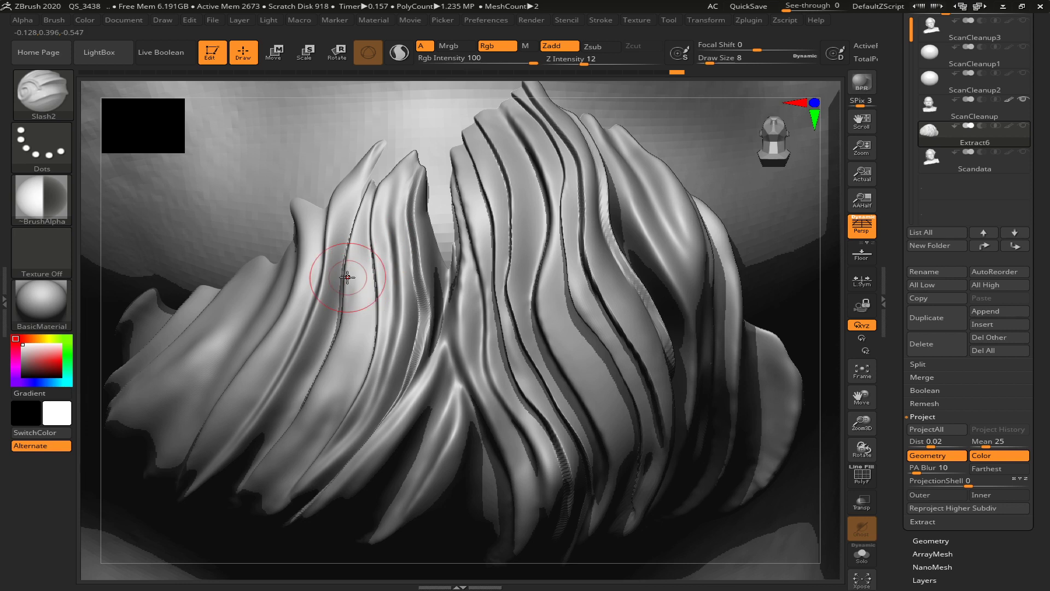
{"action": "key", "text": "f"}
{"action": "mouse_move", "coordinate": [205, 379]}
{"action": "left_mouse_down"}
{"action": "mouse_move", "coordinate": [250, 417]}
{"action": "mouse_move", "coordinate": [276, 398]}
{"action": "mouse_move", "coordinate": [347, 403]}
{"action": "left_mouse_up"}
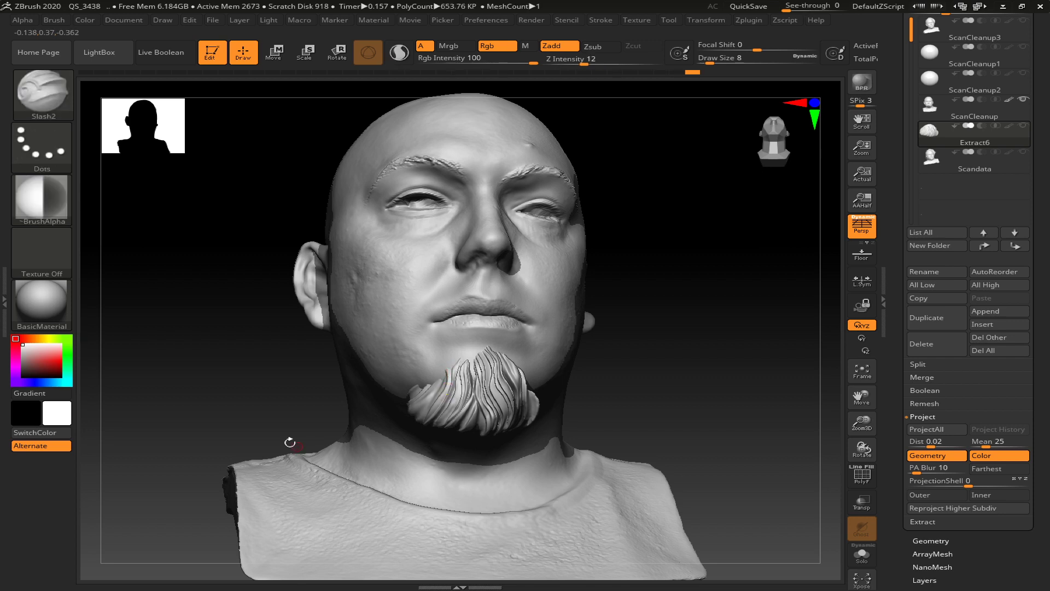
{"action": "right_click_drag", "start_coordinate": [279, 426], "coordinate": [300, 434], "text": "ctrl"}
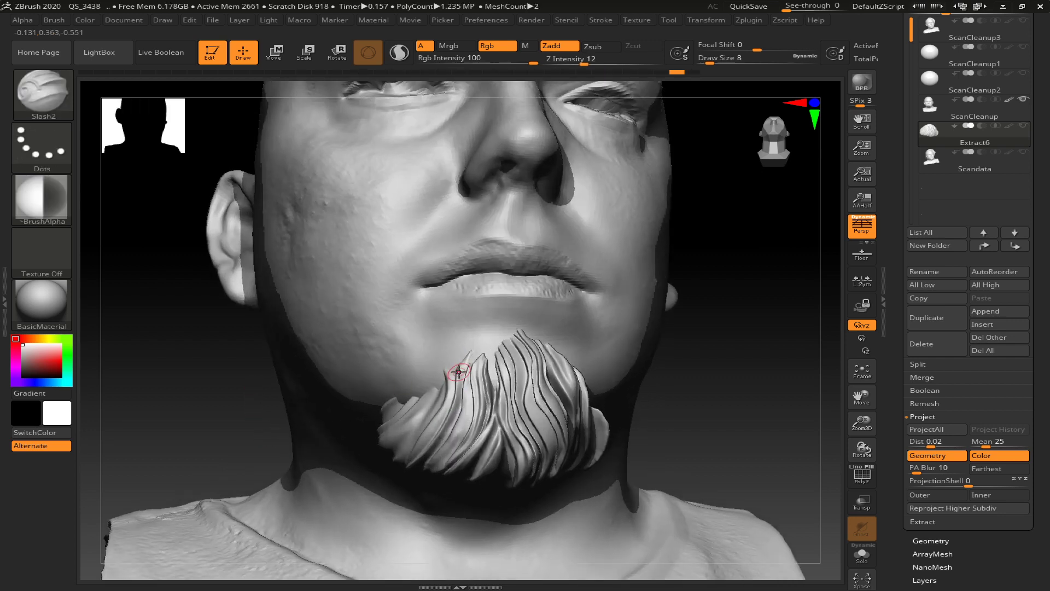
{"action": "left_click_drag", "start_coordinate": [254, 420], "coordinate": [433, 412]}
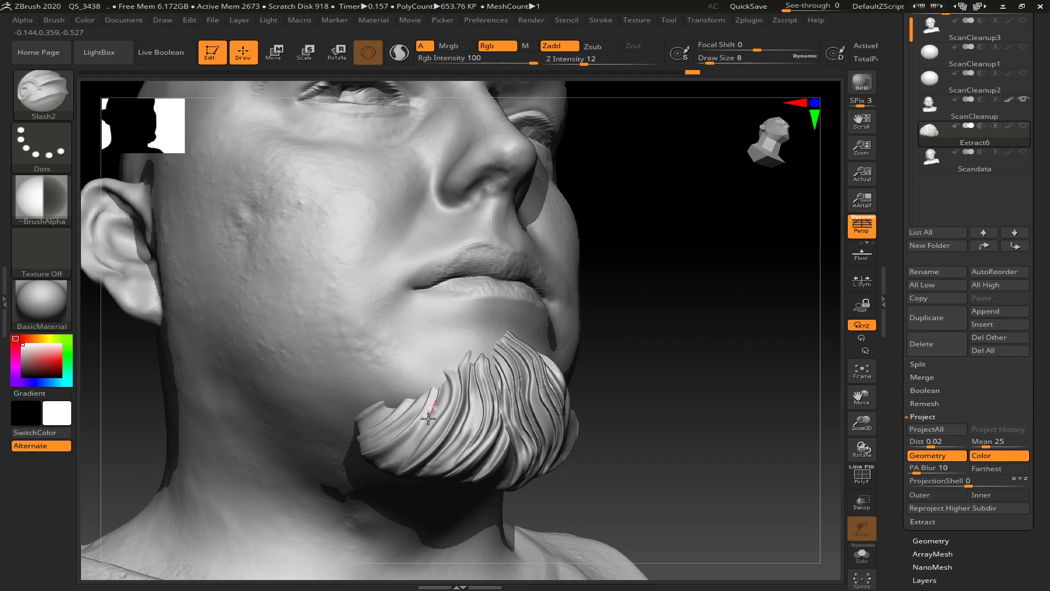
{"action": "left_click_drag", "start_coordinate": [377, 459], "coordinate": [385, 446]}
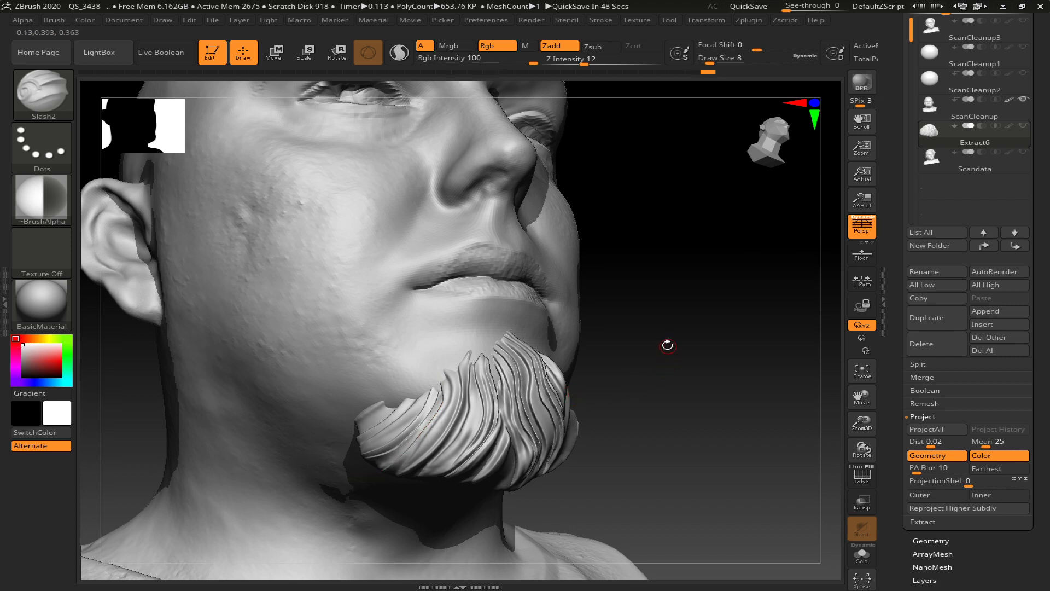
Make ScanCleanup the active subtool with the goatee visible and raise the head to its highest subdivision level
{"action": "left_click_drag", "start_coordinate": [668, 345], "coordinate": [609, 356]}
{"action": "left_click", "coordinate": [658, 341], "text": "alt"}
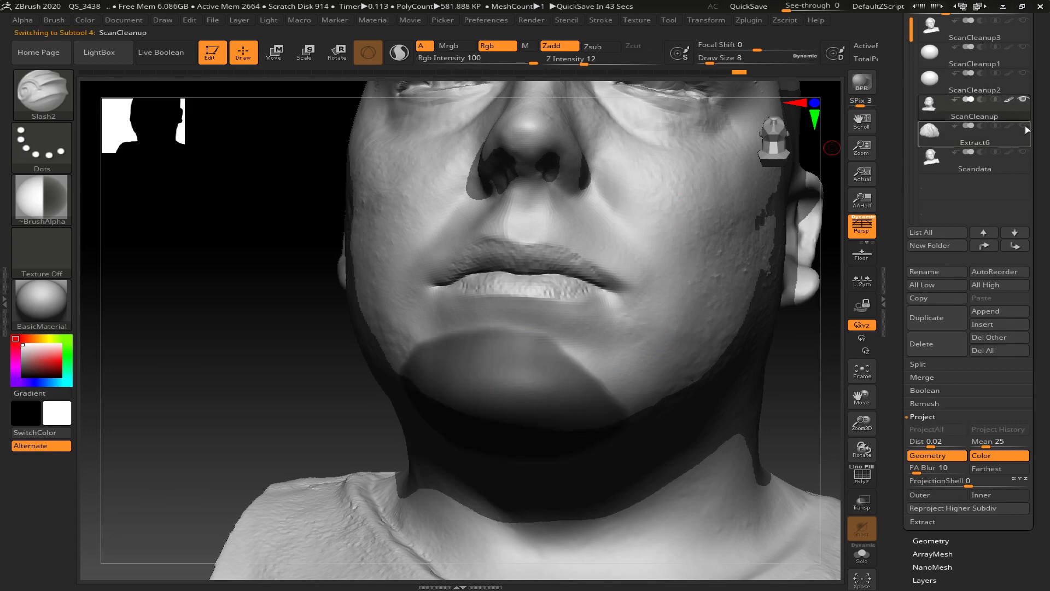
{"action": "key", "text": "shift+d"}
{"action": "key", "text": "d"}
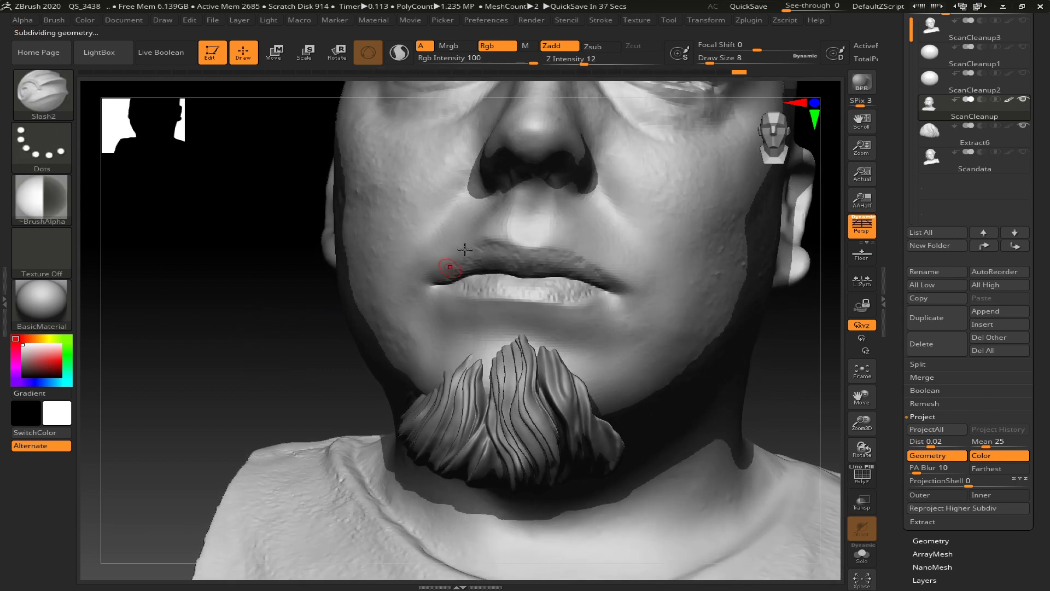
{"action": "key", "text": "super"}
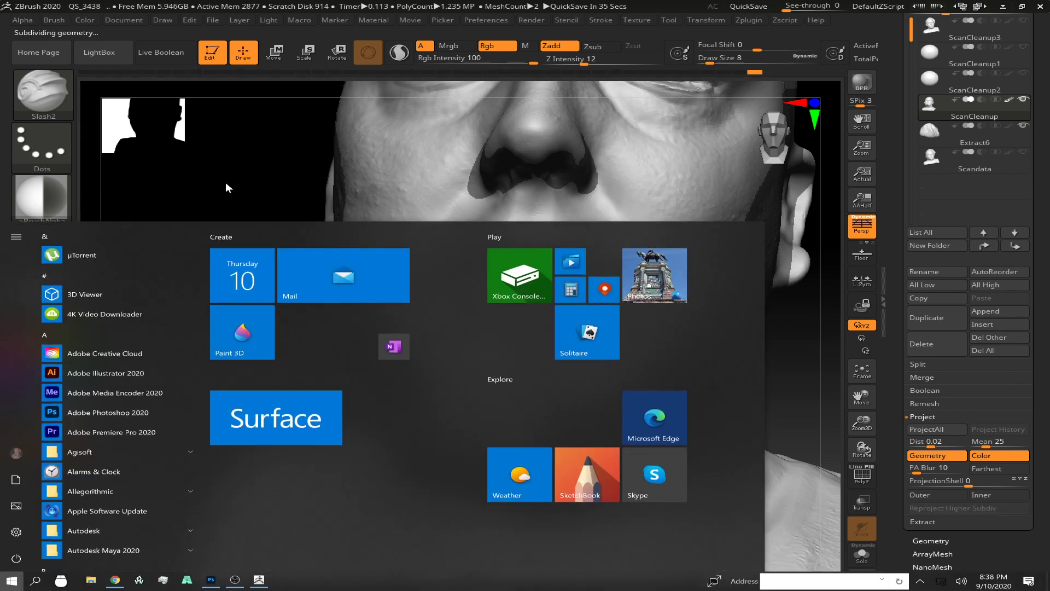
{"action": "key", "text": "super"}
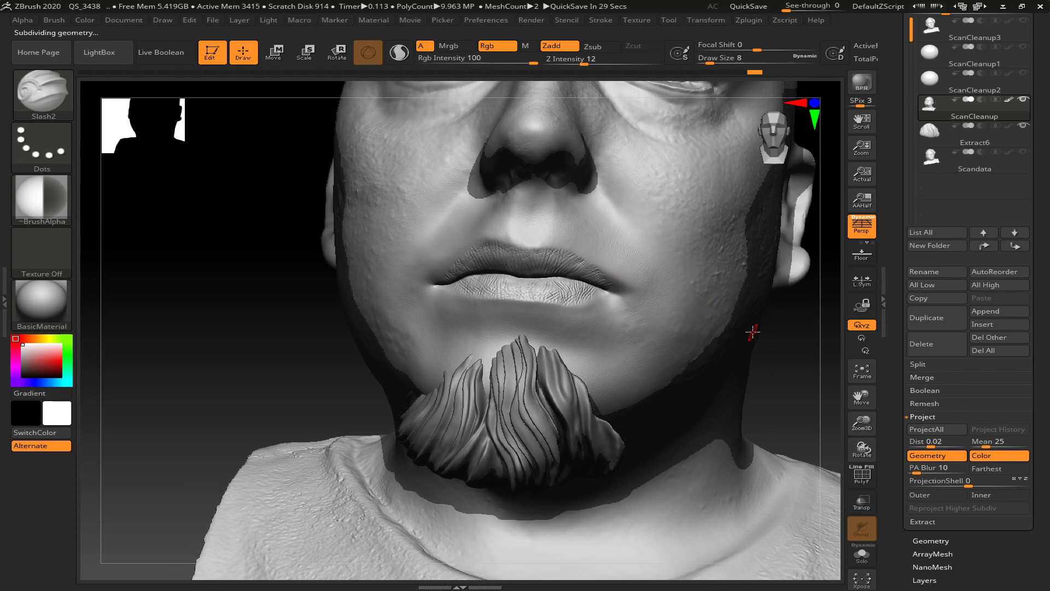
Widen the canvas by collapsing the tool tray and select the DamStandard brush with its Spray stroke and dot alpha
{"action": "left_click", "coordinate": [894, 298]}
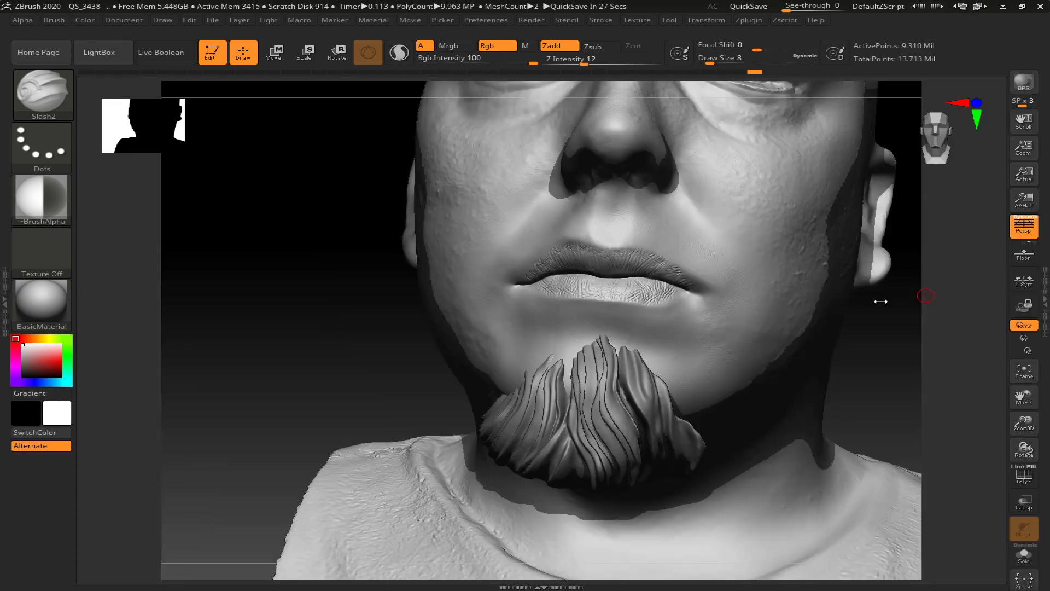
{"action": "left_click_drag", "start_coordinate": [891, 283], "coordinate": [378, 353]}
{"action": "left_click_drag", "start_coordinate": [241, 368], "coordinate": [285, 363]}
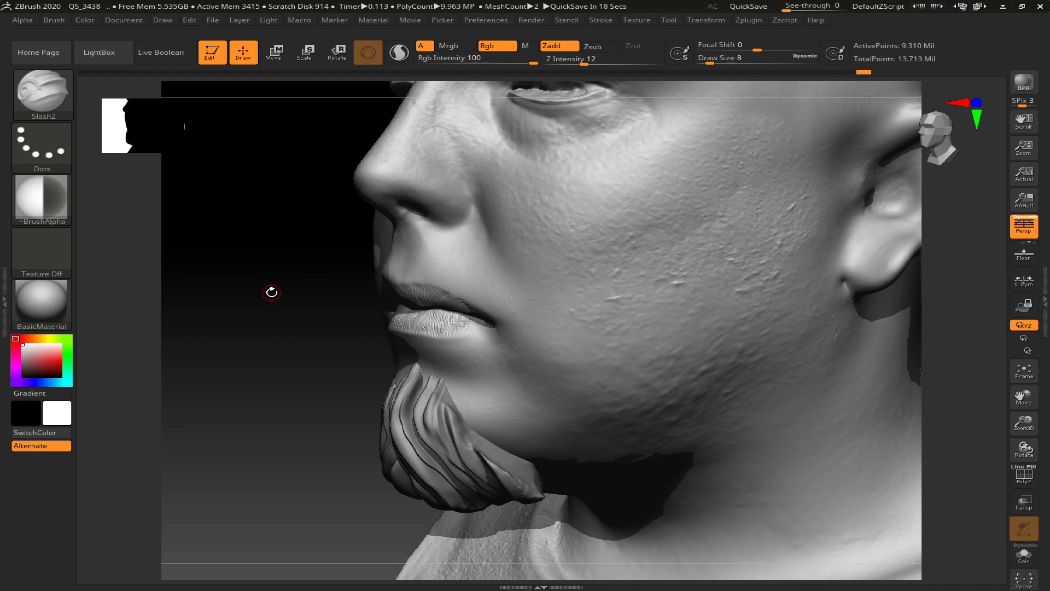
{"action": "key", "text": "b"}
{"action": "key", "text": "d"}
{"action": "key", "text": "s"}
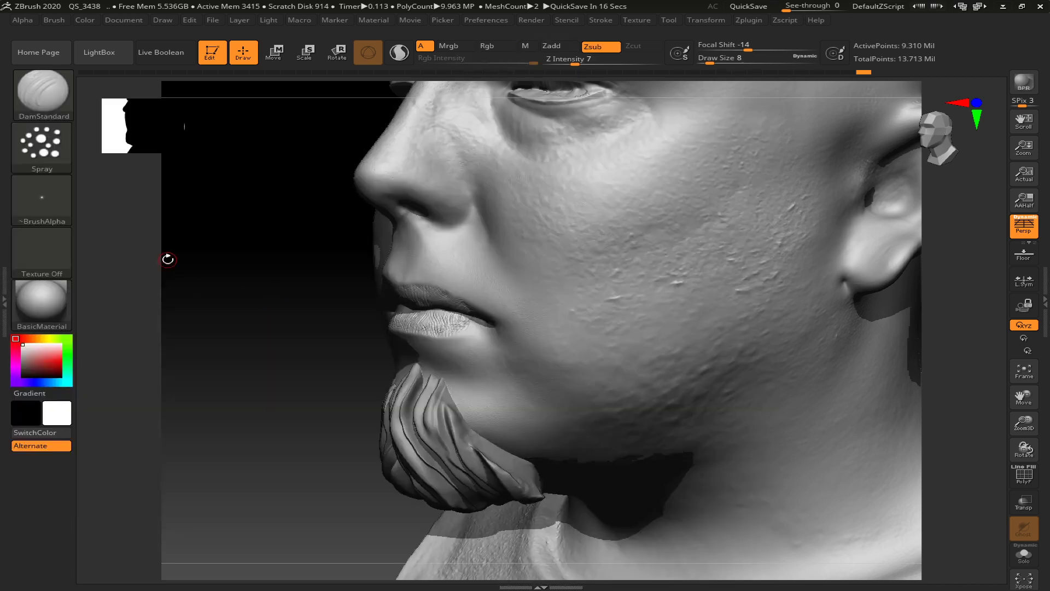
{"action": "left_click", "coordinate": [41, 144]}
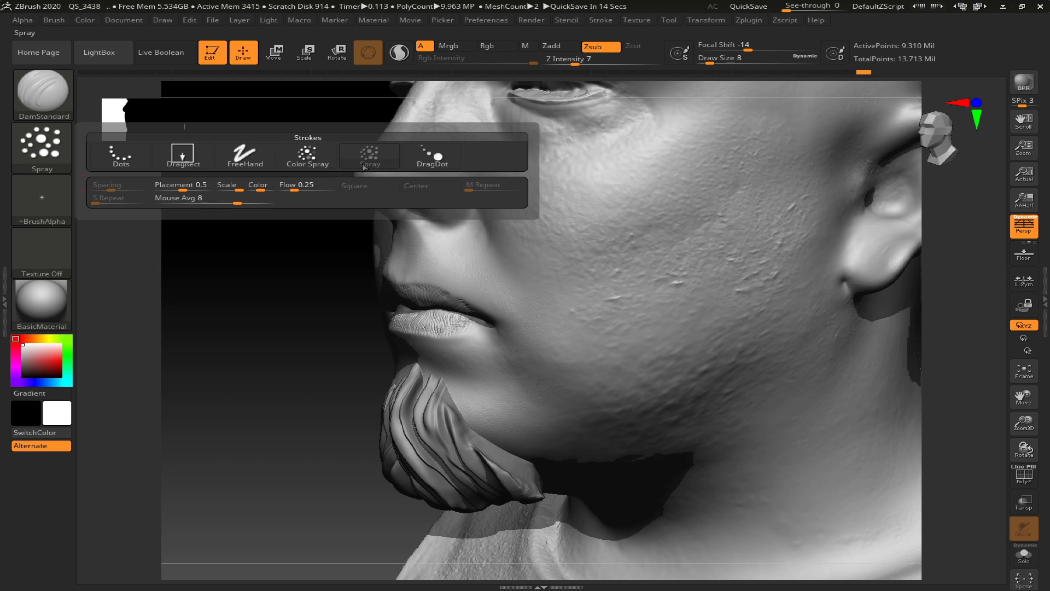
{"action": "mouse_move", "coordinate": [44, 207]}
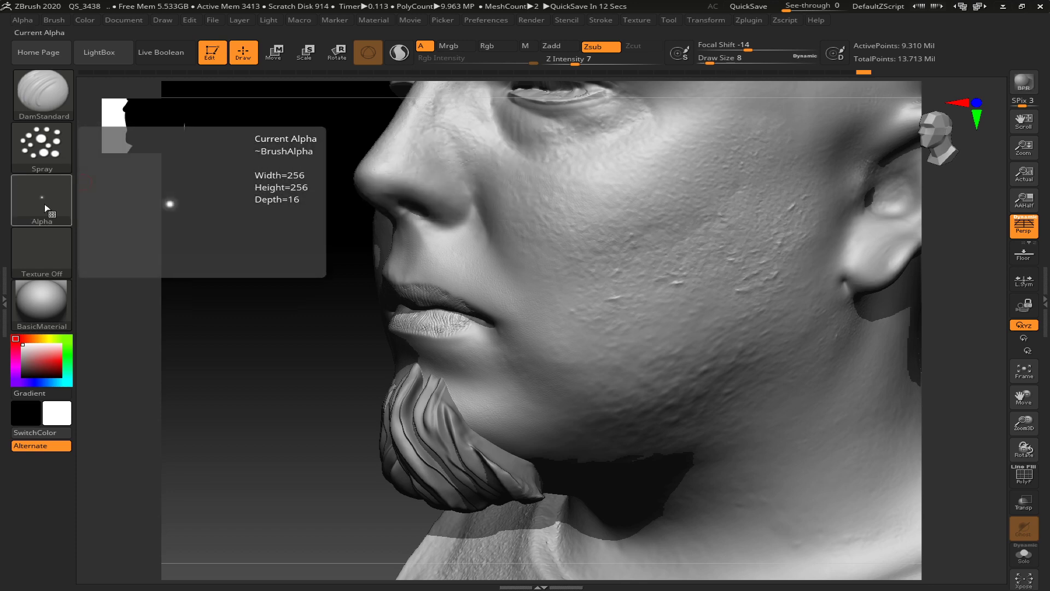
Try spraying pores over the cheek with DamStandard at Draw Size 51 and Z Intensity 7
{"action": "key", "text": "s"}
{"action": "left_click_drag", "start_coordinate": [586, 290], "coordinate": [605, 293]}
{"action": "mouse_move", "coordinate": [646, 328]}
{"action": "left_mouse_down"}
{"action": "mouse_move", "coordinate": [595, 360]}
{"action": "mouse_move", "coordinate": [602, 340]}
{"action": "mouse_move", "coordinate": [614, 359]}
{"action": "mouse_move", "coordinate": [602, 394]}
{"action": "mouse_move", "coordinate": [626, 391]}
{"action": "mouse_move", "coordinate": [622, 380]}
{"action": "left_mouse_up"}
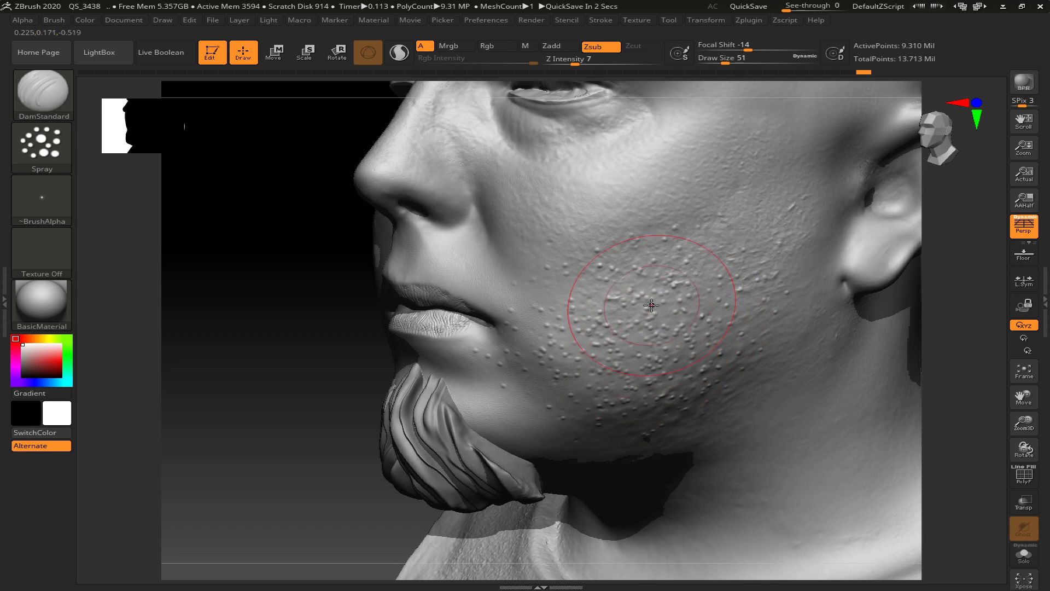
{"action": "key", "text": "ctrl"}
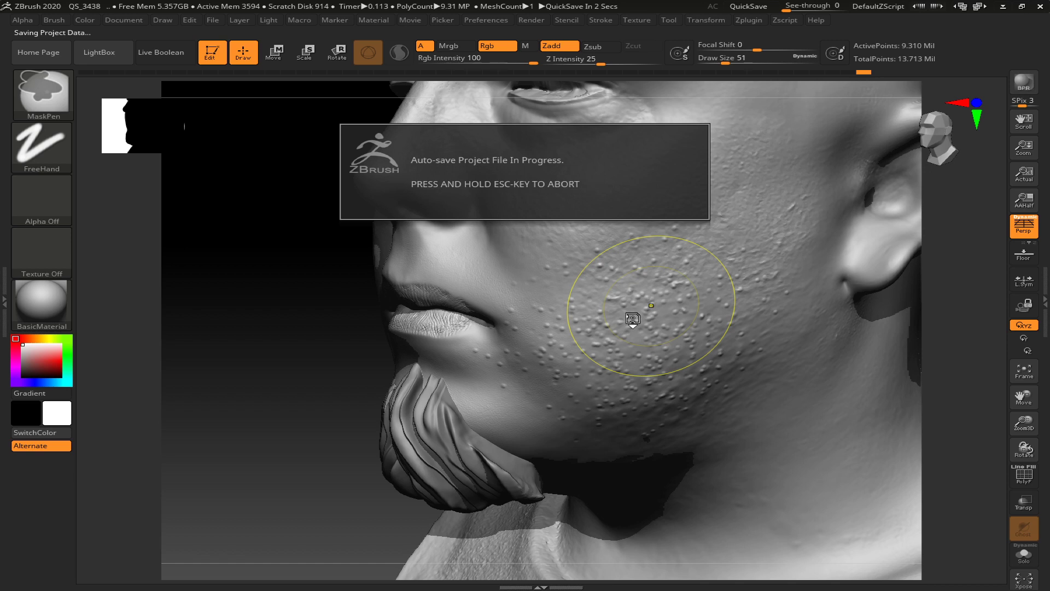
{"action": "key", "text": "ctrl+z"}
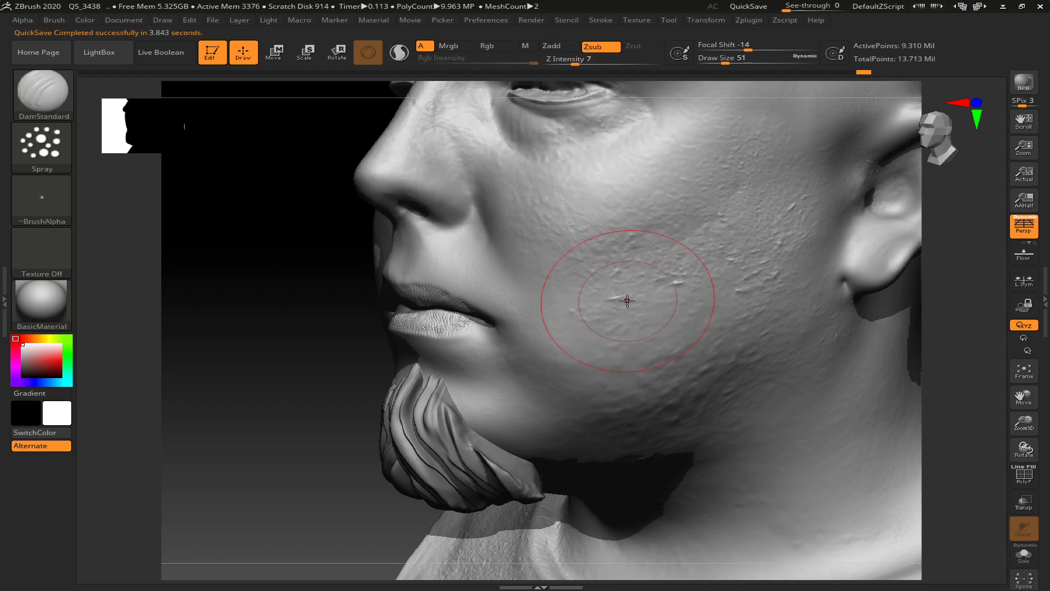
Set DamStandard to Draw Size 18 and Z Intensity 3 and spray subtle pore texture over the cheek and jaw
{"action": "key", "text": "s"}
{"action": "left_click_drag", "start_coordinate": [600, 298], "coordinate": [607, 290]}
{"action": "left_click", "coordinate": [564, 66]}
{"action": "type", "text": "3"}
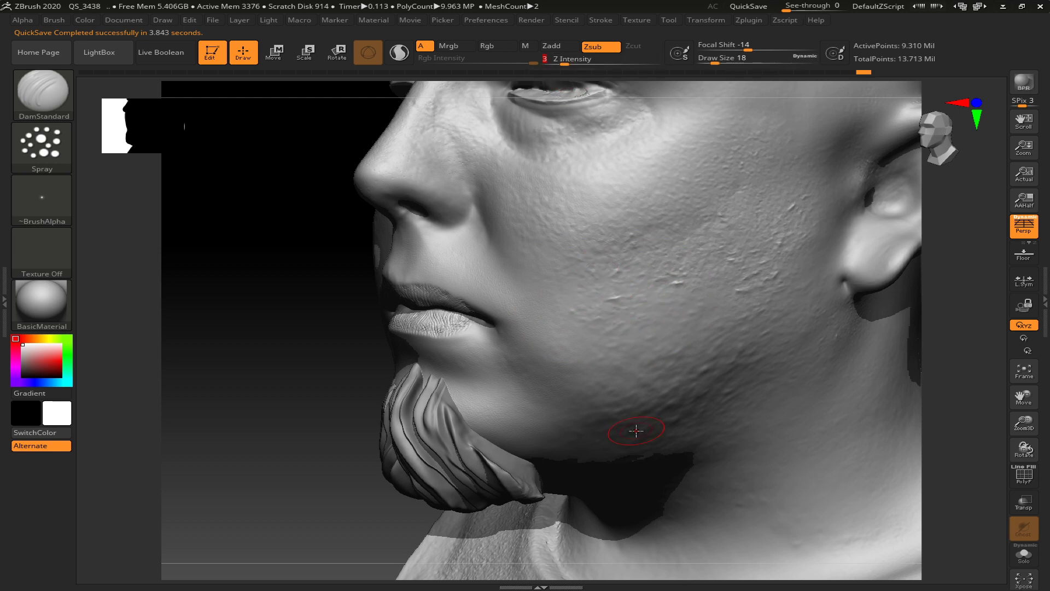
{"action": "key", "text": "Return"}
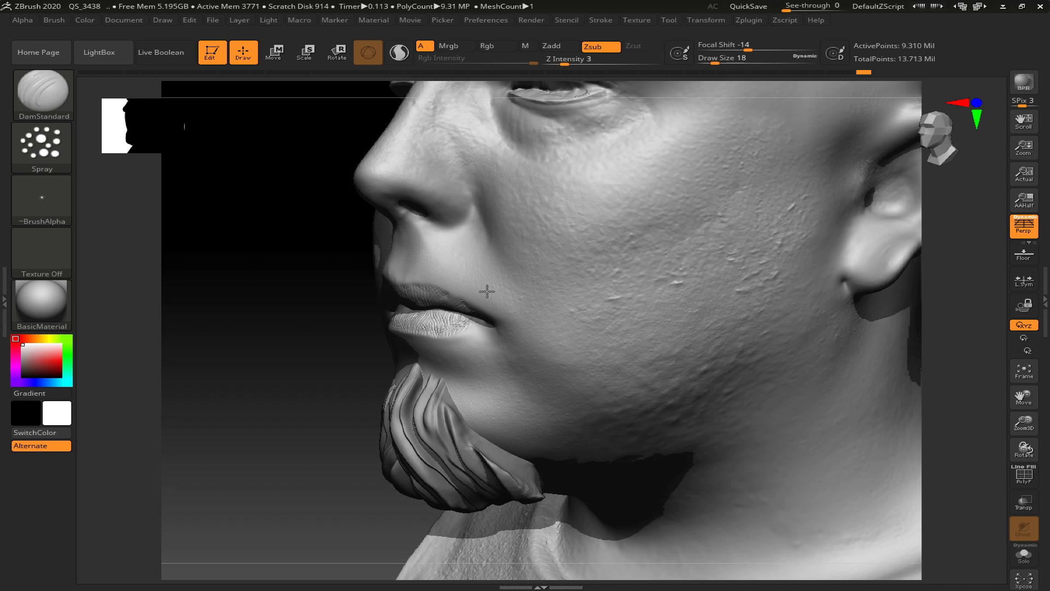
{"action": "left_click_drag", "start_coordinate": [599, 242], "coordinate": [585, 305]}
Spray more fine DamStandard pores around the mouth and over the opposite side of the face
{"action": "left_click_drag", "start_coordinate": [262, 358], "coordinate": [339, 371]}
{"action": "mouse_move", "coordinate": [417, 264]}
{"action": "left_mouse_down"}
{"action": "mouse_move", "coordinate": [421, 244]}
{"action": "mouse_move", "coordinate": [410, 273]}
{"action": "left_mouse_up"}
{"action": "mouse_move", "coordinate": [262, 363]}
{"action": "left_mouse_down"}
{"action": "mouse_move", "coordinate": [302, 356]}
{"action": "mouse_move", "coordinate": [340, 222]}
{"action": "left_mouse_up"}
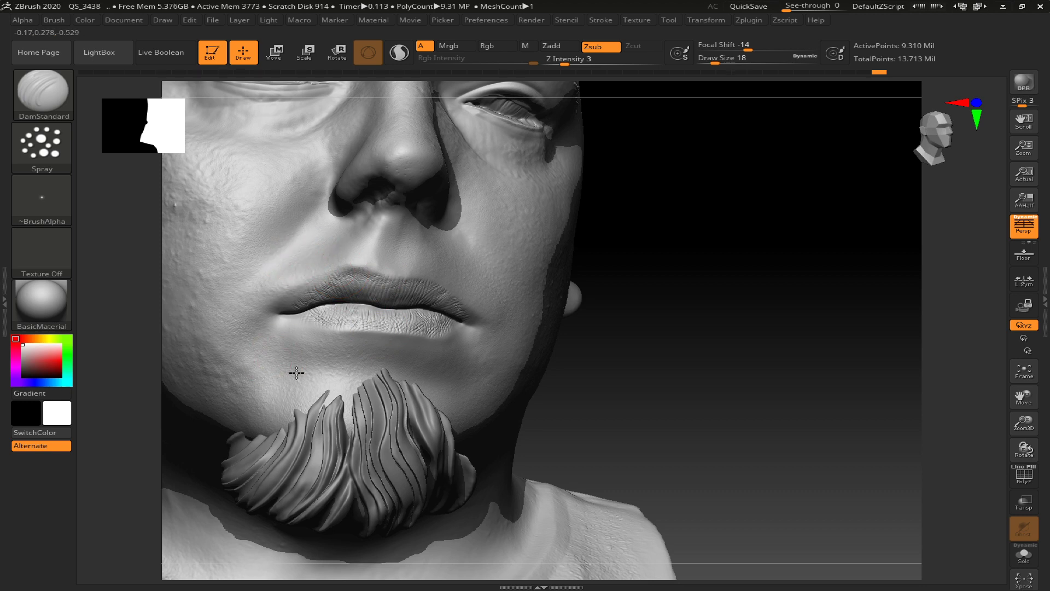
{"action": "left_click_drag", "start_coordinate": [733, 340], "coordinate": [414, 356]}
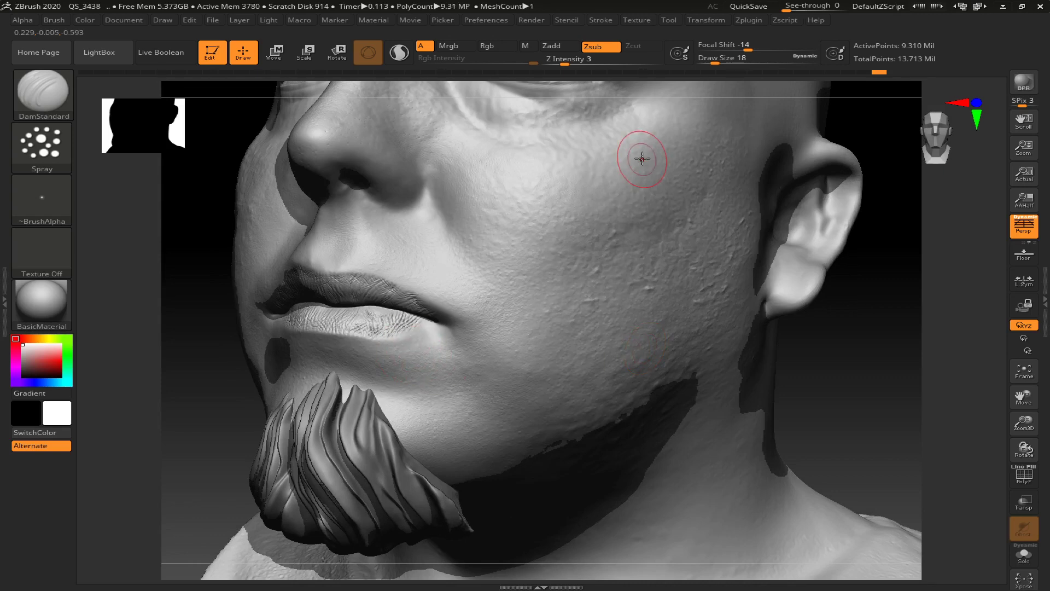
Select the Skin1 brush and stroke faint skin texture onto the cheek beside the nose at Z Intensity 3
{"action": "key", "text": "f"}
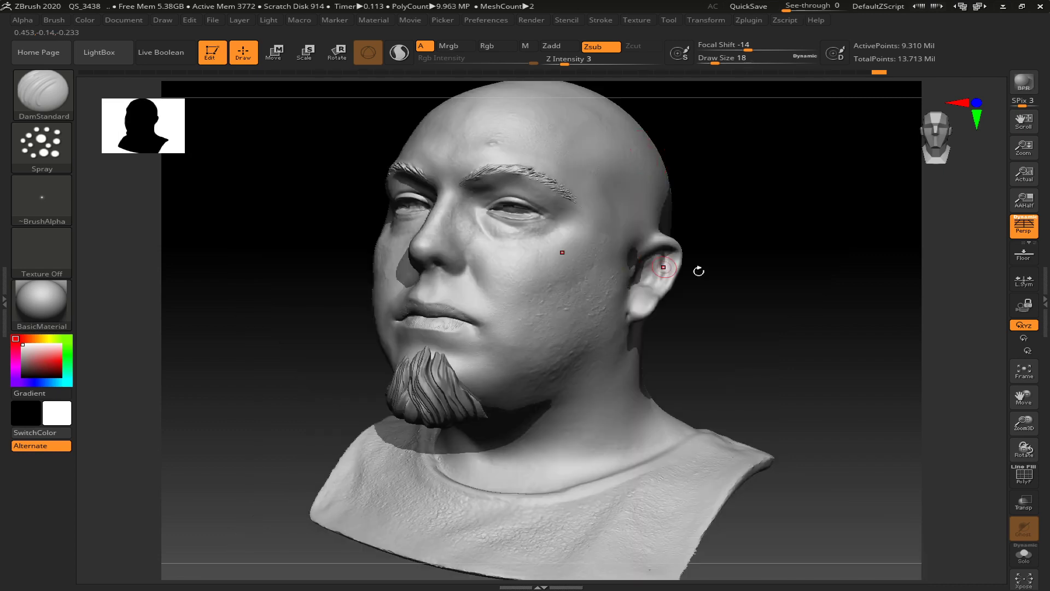
{"action": "left_click_drag", "start_coordinate": [737, 322], "coordinate": [738, 339]}
{"action": "key", "text": "b"}
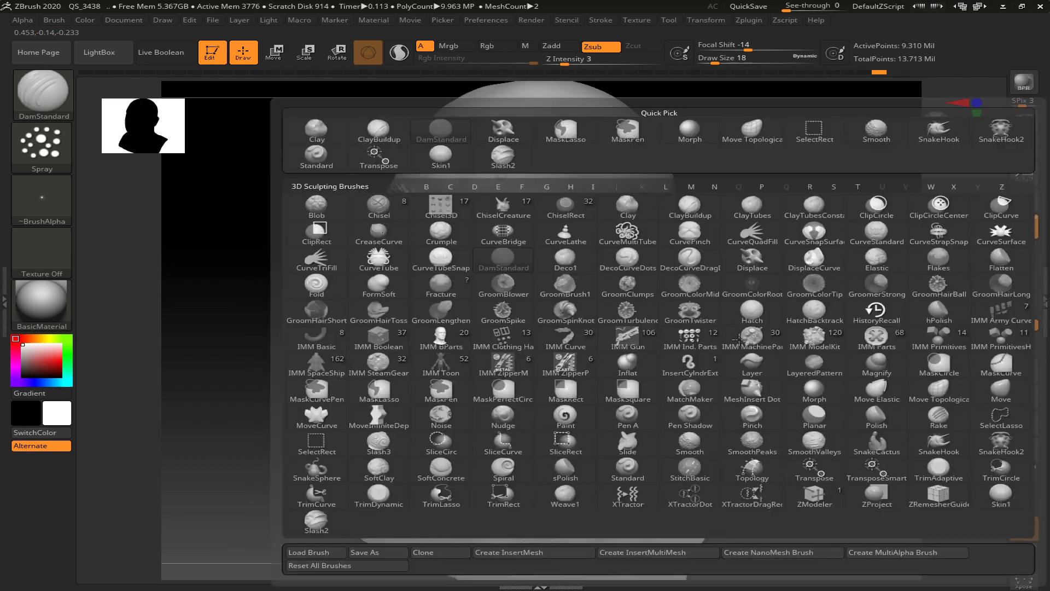
{"action": "key", "text": "Escape"}
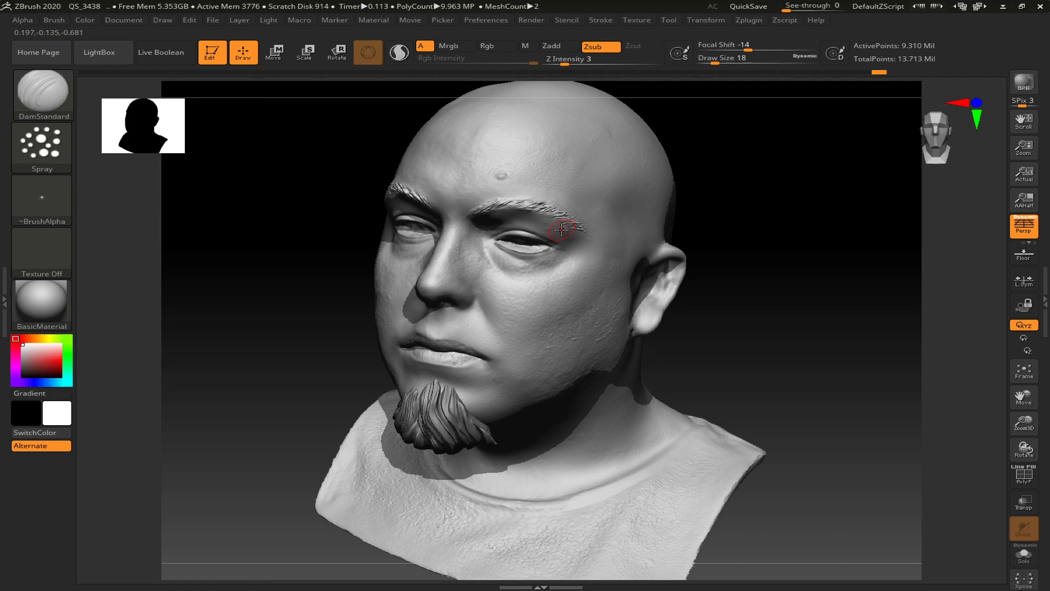
{"action": "key", "text": "b"}
{"action": "left_click", "coordinate": [345, 164]}
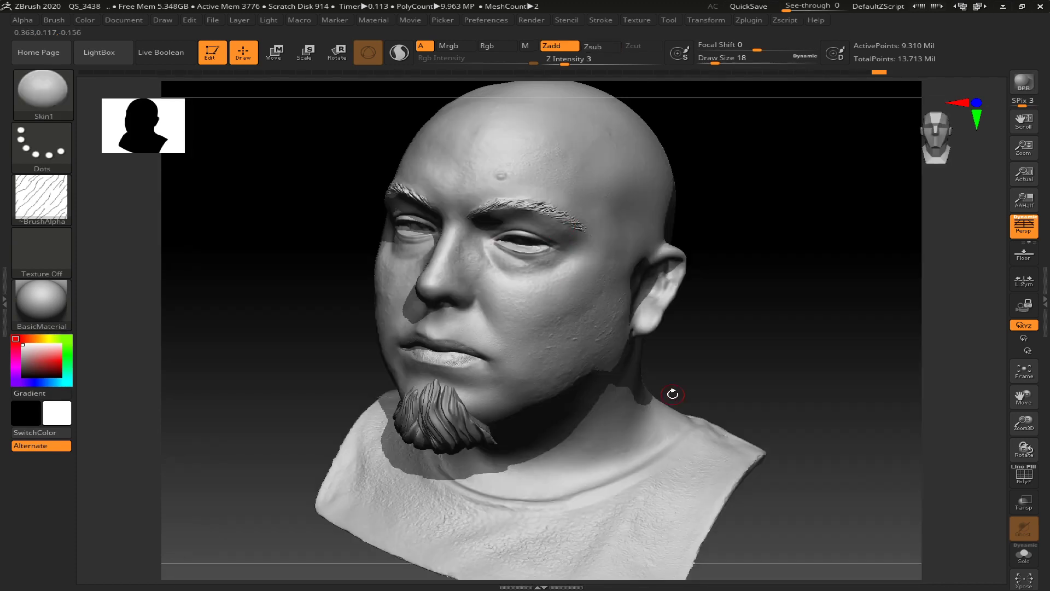
{"action": "left_click_drag", "start_coordinate": [718, 370], "coordinate": [719, 375], "text": "alt"}
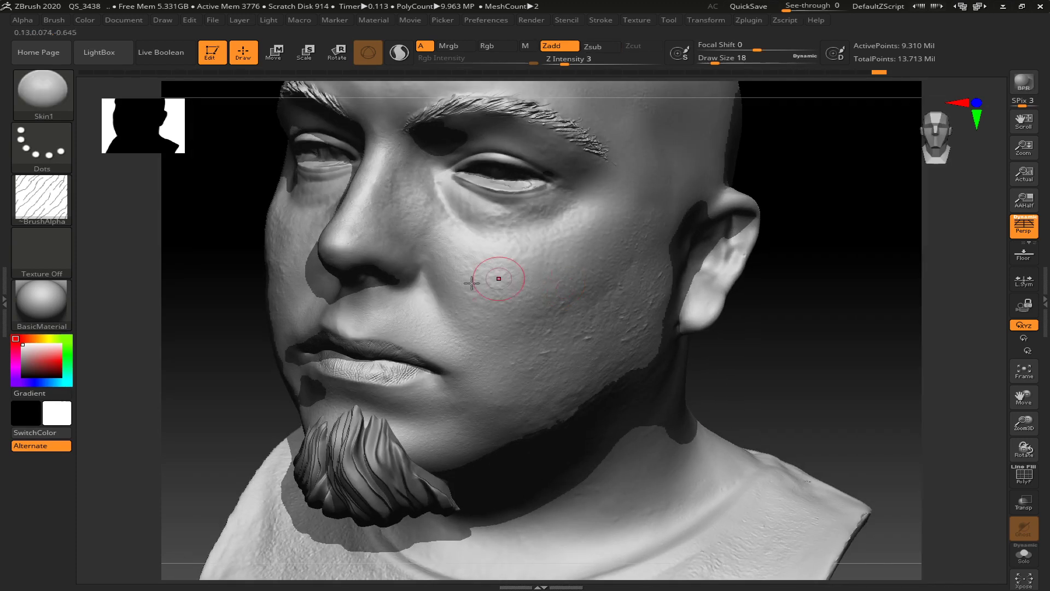
{"action": "left_click_drag", "start_coordinate": [446, 238], "coordinate": [483, 241]}
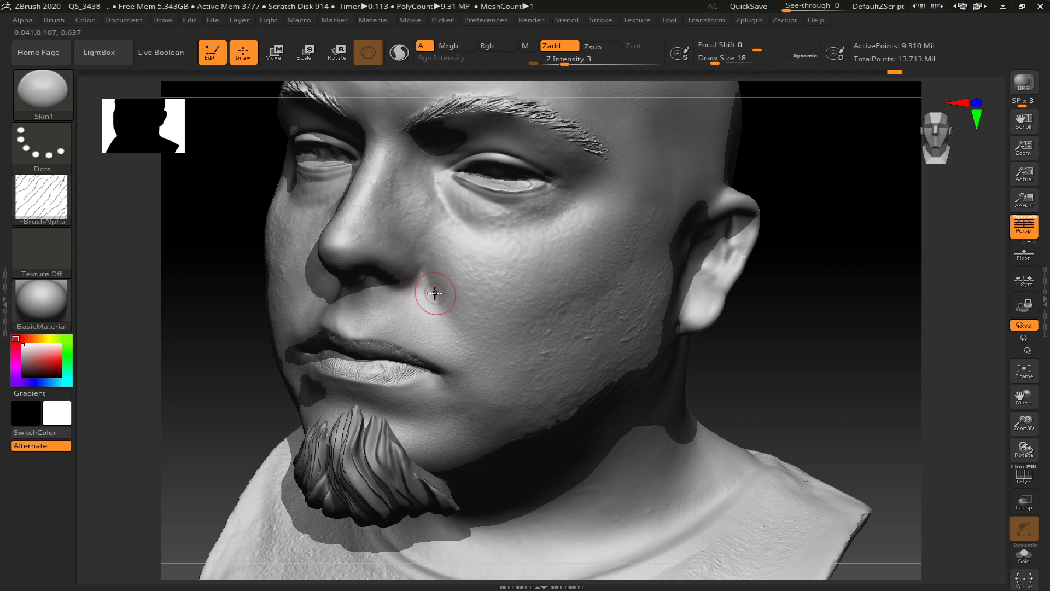
Set the Skin1 brush to Z Intensity 6 and brush skin texture over the cheek and beside the mouth
{"action": "left_click_drag", "start_coordinate": [563, 60], "coordinate": [571, 59]}
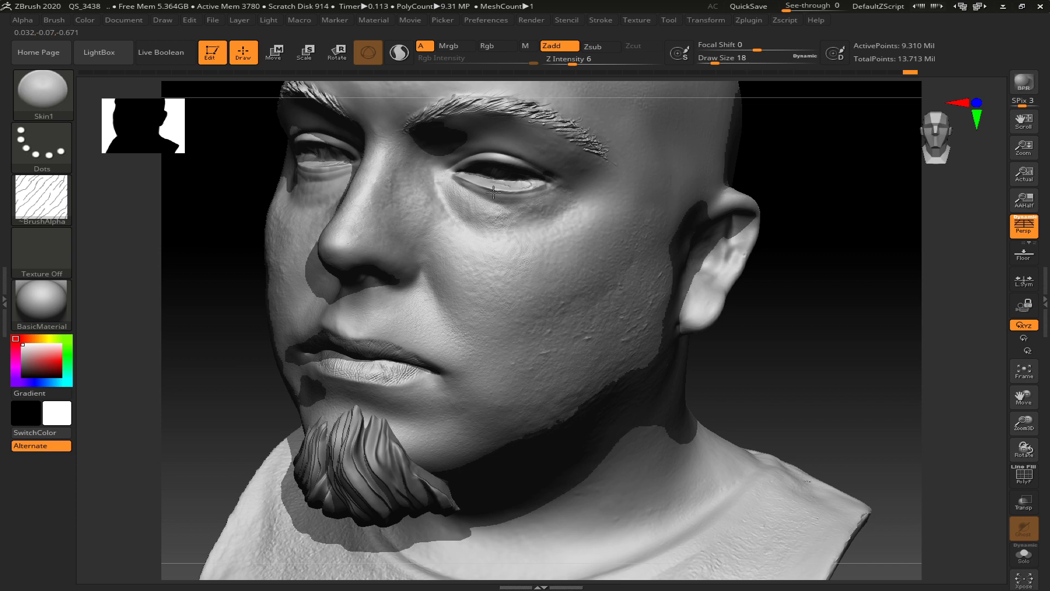
{"action": "left_click_drag", "start_coordinate": [761, 362], "coordinate": [780, 358]}
{"action": "key", "text": "ctrl"}
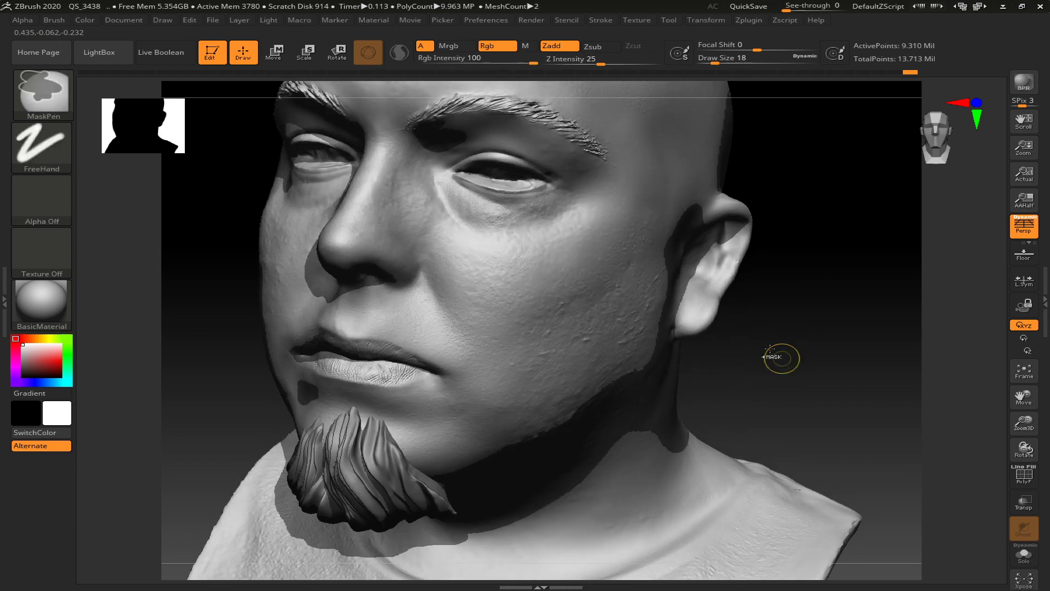
{"action": "key", "text": "ctrl"}
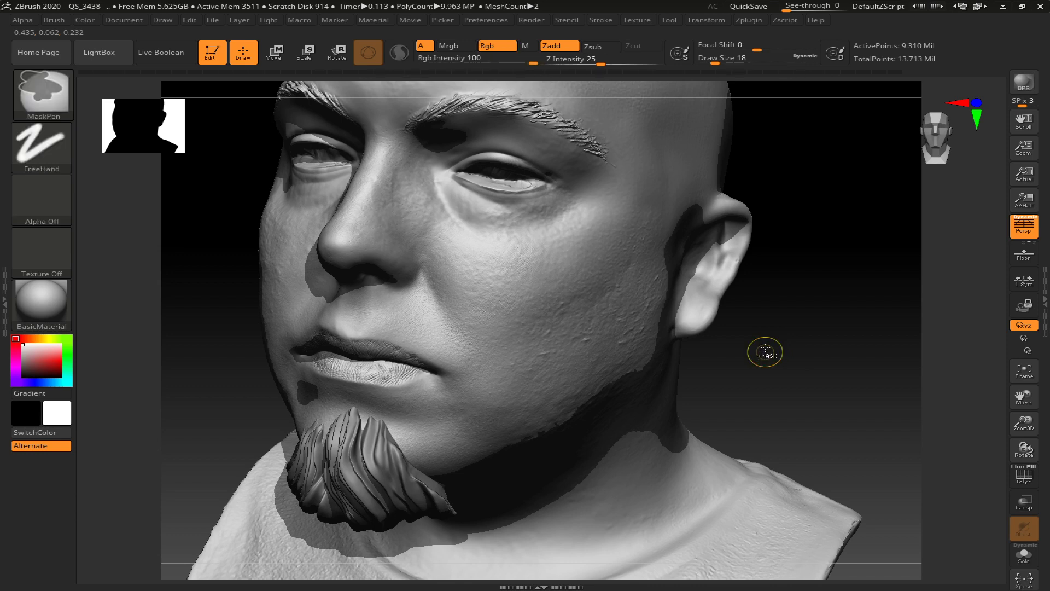
{"action": "mouse_move", "coordinate": [746, 311]}
{"action": "left_mouse_down", "text": "alt"}
{"action": "mouse_move", "coordinate": [757, 339]}
{"action": "mouse_move", "coordinate": [742, 348]}
{"action": "left_mouse_up", "text": "alt"}
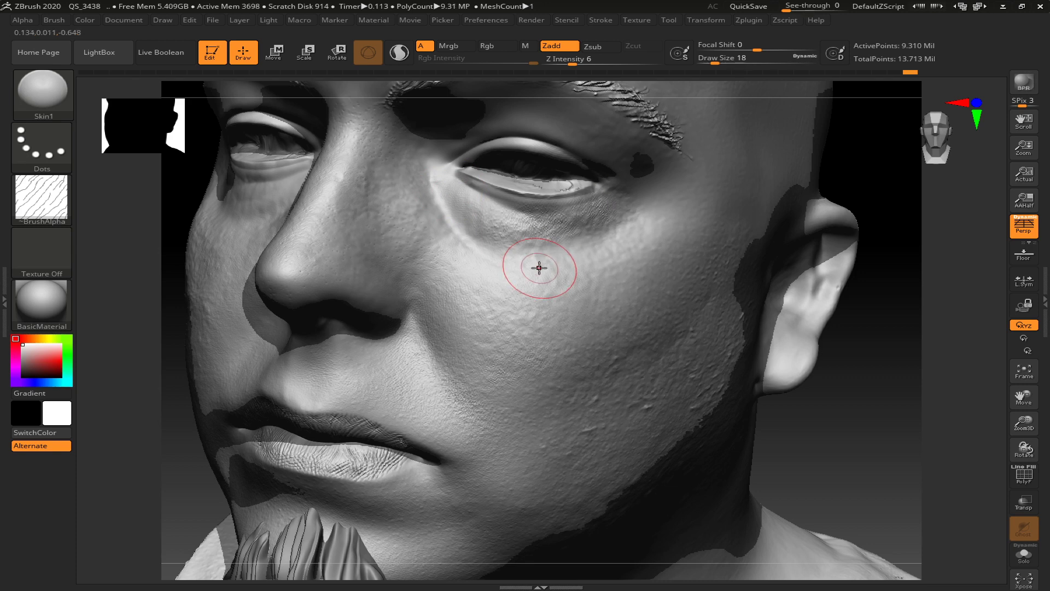
{"action": "key", "text": "ctrl"}
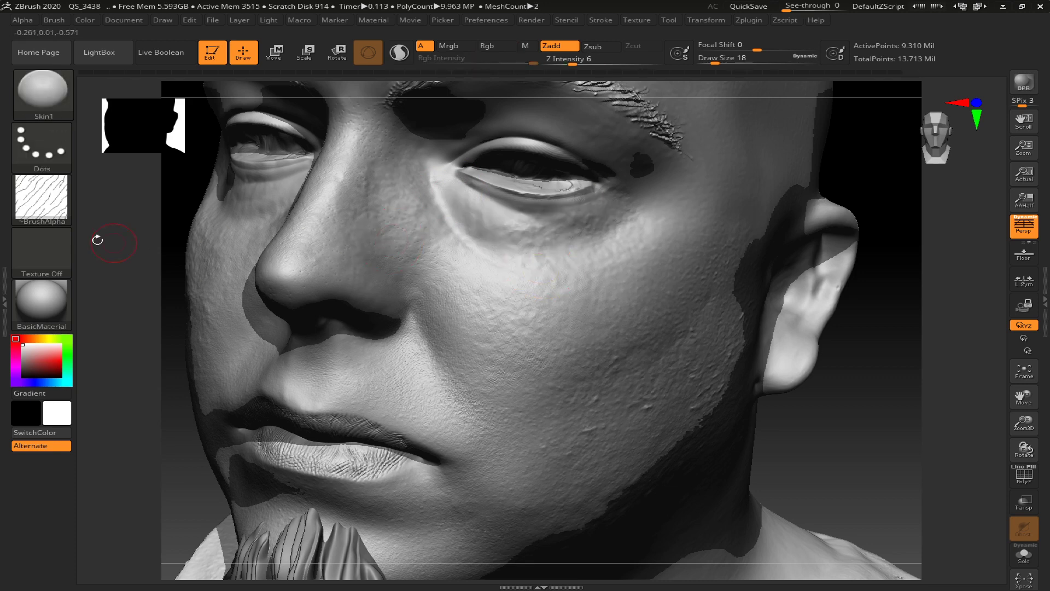
Assign Alpha 58 to the Skin1 brush and try a wrinkle stroke under the eye at Z Intensity 6
{"action": "left_click", "coordinate": [62, 208]}
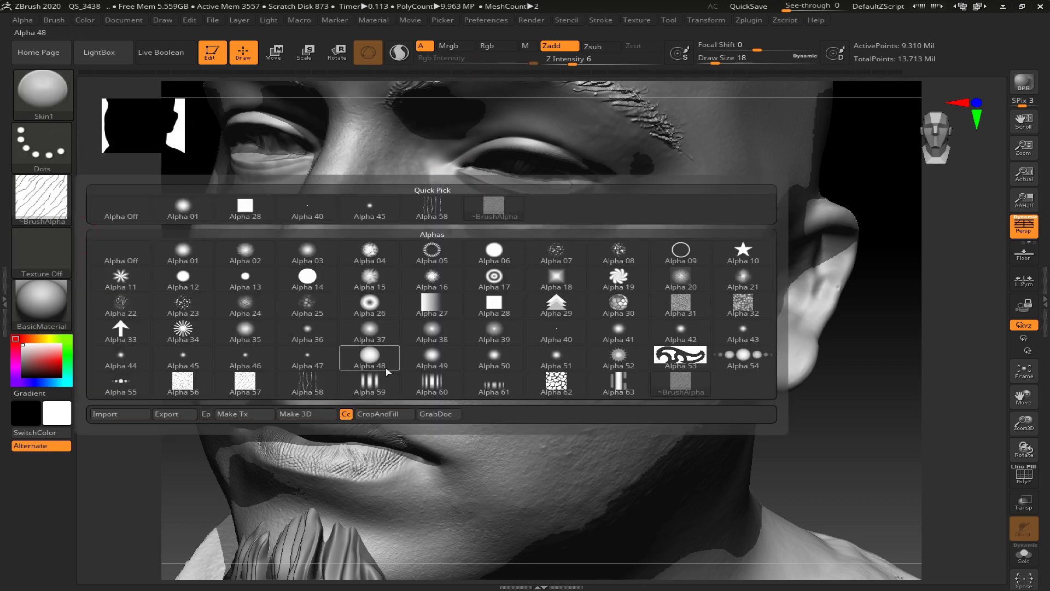
{"action": "left_click", "coordinate": [315, 384]}
{"action": "mouse_move", "coordinate": [462, 205]}
{"action": "left_mouse_down"}
{"action": "mouse_move", "coordinate": [443, 201]}
{"action": "mouse_move", "coordinate": [563, 230]}
{"action": "mouse_move", "coordinate": [601, 221]}
{"action": "left_mouse_up"}
{"action": "key", "text": "ctrl"}
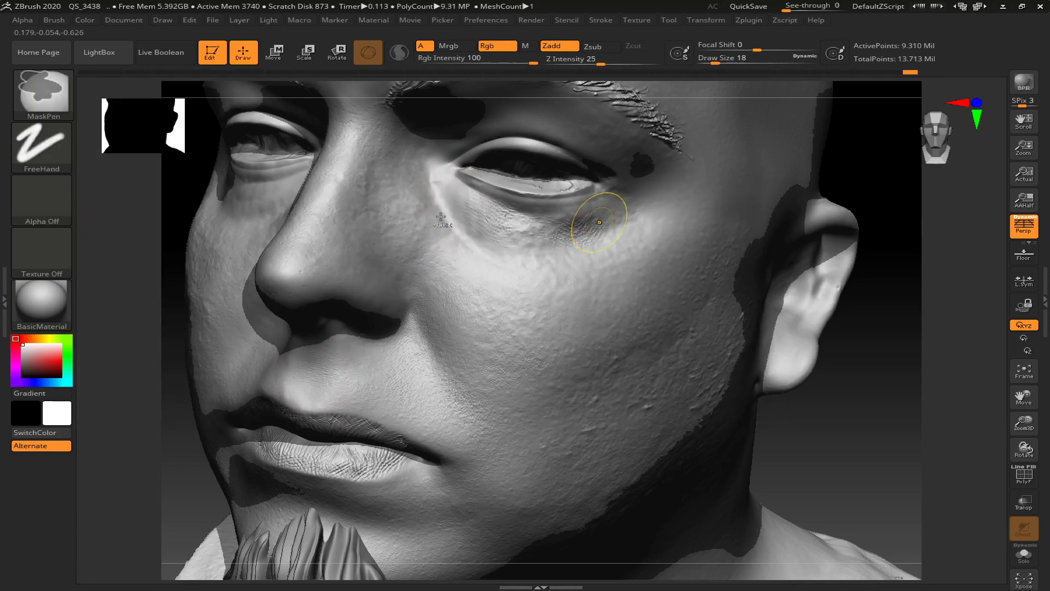
{"action": "key", "text": "ctrl+z"}
Set the brush to Z Intensity 3 and stroke fine wrinkle lines under the eye and around its corners
{"action": "left_click", "coordinate": [569, 60]}
{"action": "type", "text": "3"}
{"action": "key", "text": "Return"}
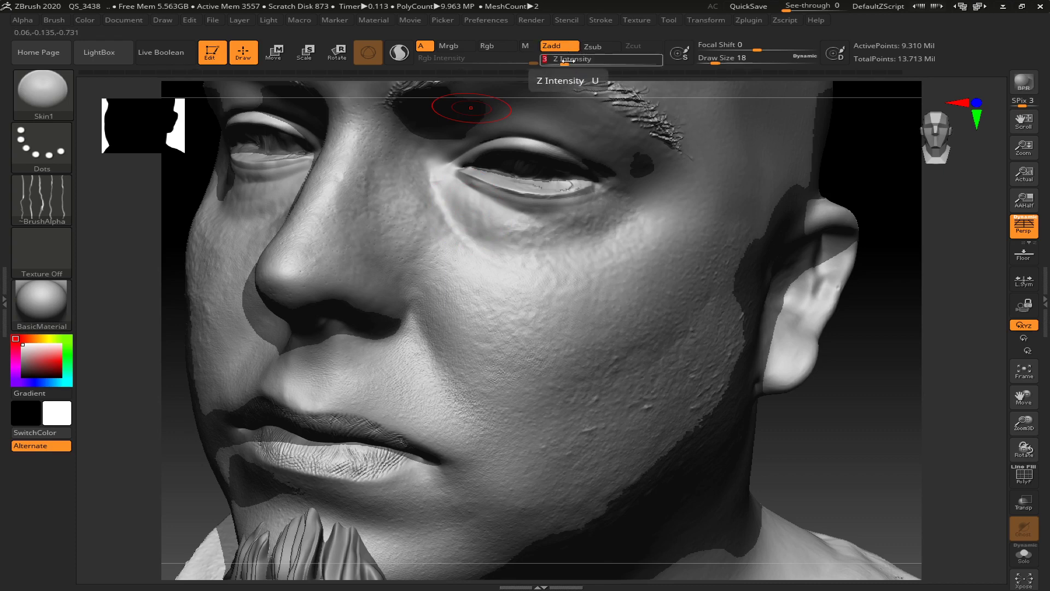
{"action": "mouse_move", "coordinate": [466, 159]}
{"action": "left_mouse_down"}
{"action": "mouse_move", "coordinate": [442, 180]}
{"action": "mouse_move", "coordinate": [469, 204]}
{"action": "left_mouse_up"}
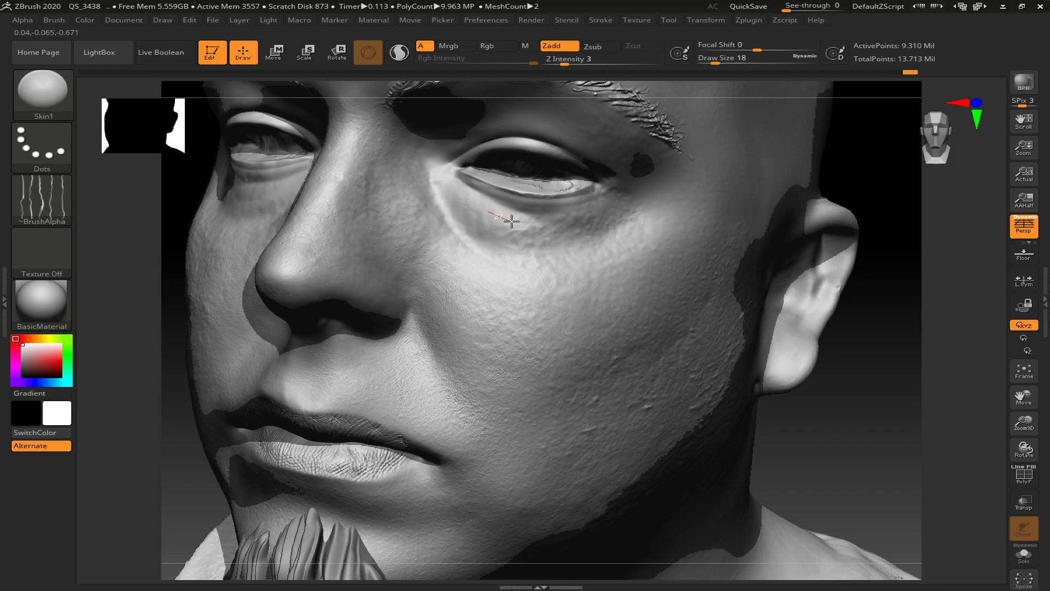
{"action": "left_click_drag", "start_coordinate": [627, 194], "coordinate": [613, 214]}
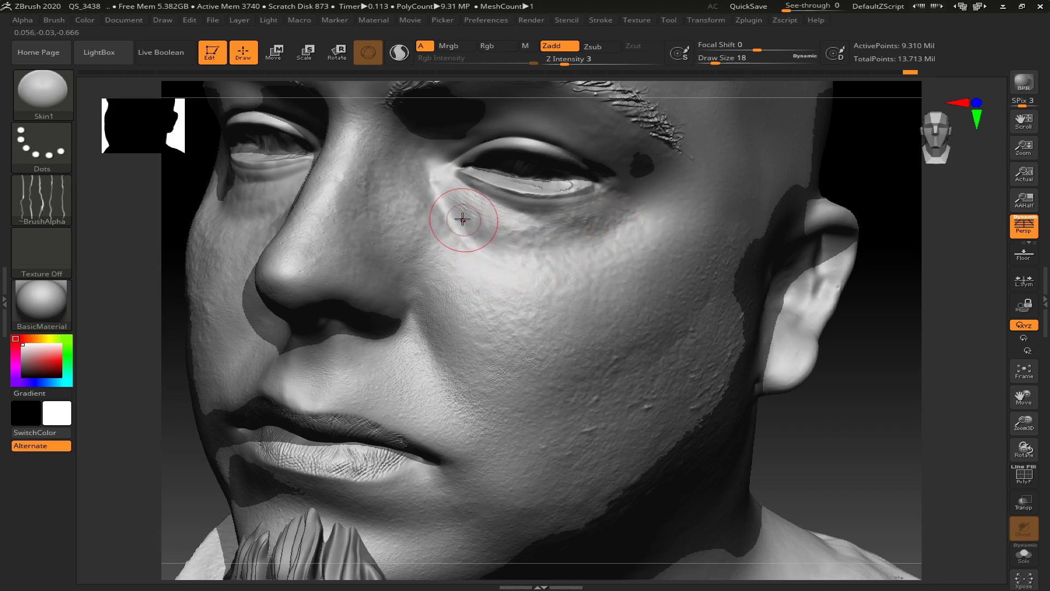
{"action": "left_click_drag", "start_coordinate": [447, 170], "coordinate": [491, 228]}
{"action": "mouse_move", "coordinate": [554, 235]}
{"action": "left_mouse_down"}
{"action": "mouse_move", "coordinate": [458, 223]}
{"action": "mouse_move", "coordinate": [520, 223]}
{"action": "mouse_move", "coordinate": [441, 175]}
{"action": "left_mouse_up"}
{"action": "mouse_move", "coordinate": [501, 212]}
{"action": "left_mouse_down"}
{"action": "mouse_move", "coordinate": [532, 237]}
{"action": "mouse_move", "coordinate": [511, 298]}
{"action": "left_mouse_up"}
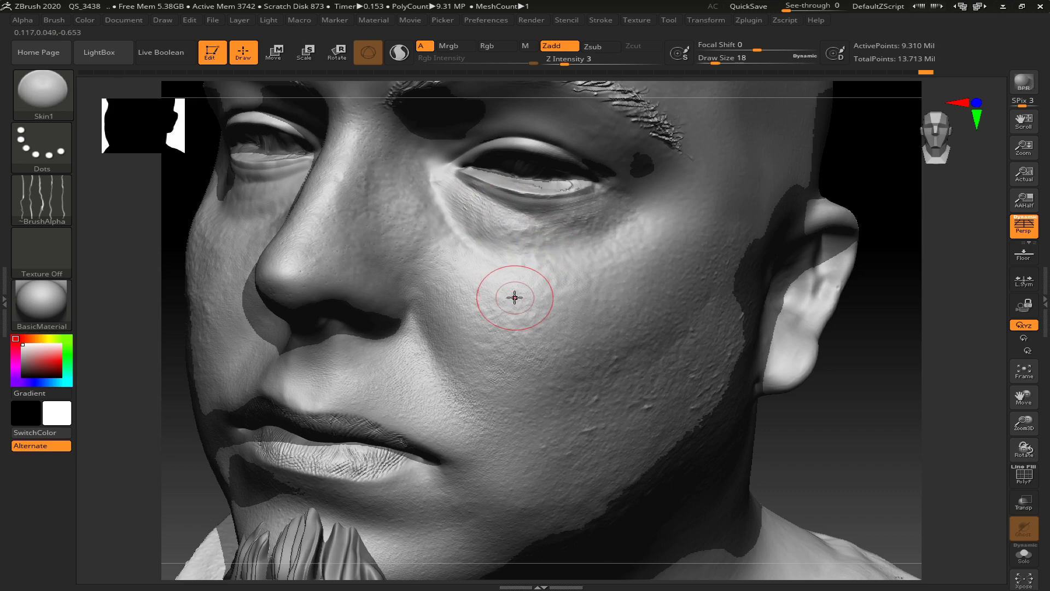
{"action": "left_click_drag", "start_coordinate": [616, 198], "coordinate": [602, 206]}
{"action": "left_click_drag", "start_coordinate": [545, 225], "coordinate": [518, 225]}
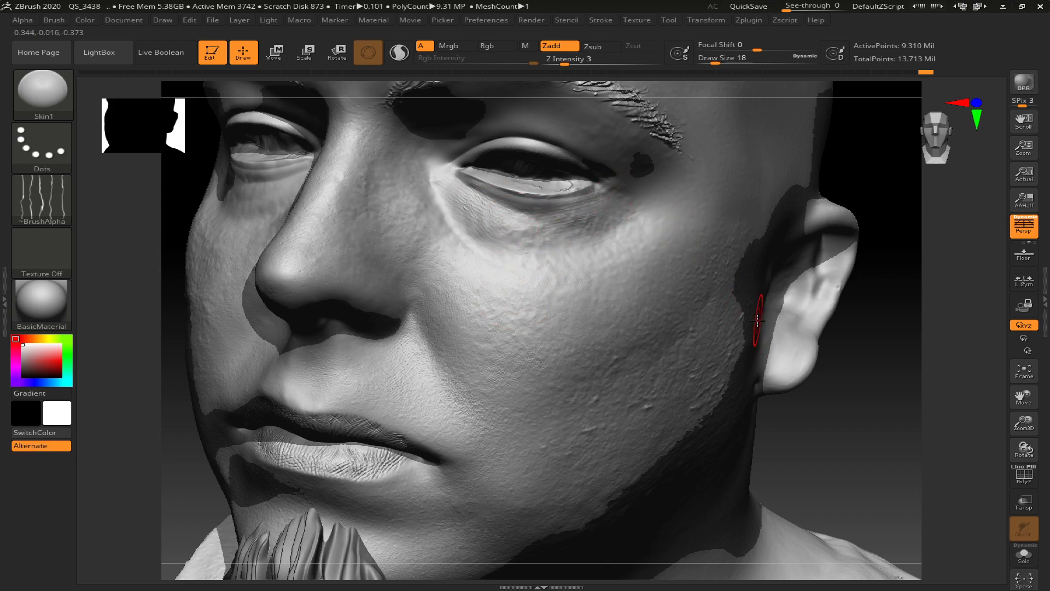
Add fine wrinkle lines near the outer eye corner and beneath the eye on the opposite side of the face
{"action": "key", "text": "f"}
{"action": "left_click_drag", "start_coordinate": [763, 304], "coordinate": [722, 343]}
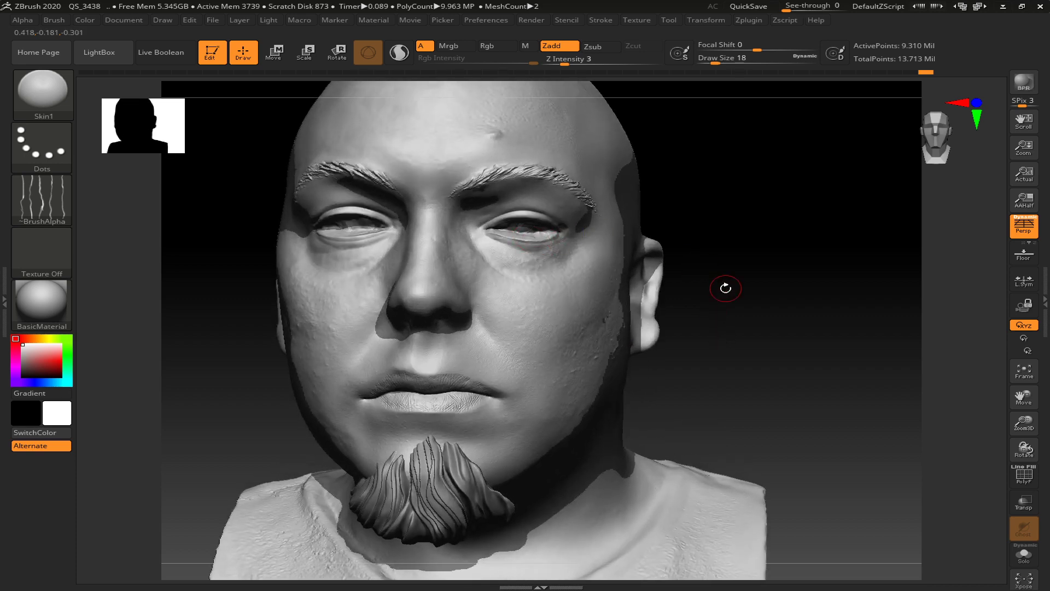
{"action": "left_click_drag", "start_coordinate": [728, 286], "coordinate": [687, 285]}
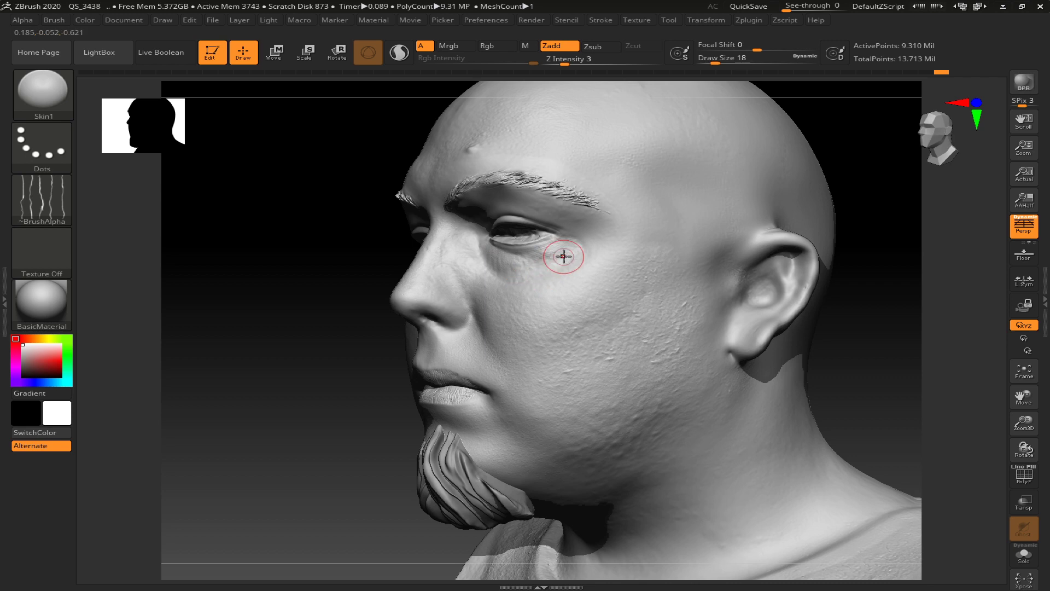
{"action": "left_click_drag", "start_coordinate": [295, 284], "coordinate": [355, 269]}
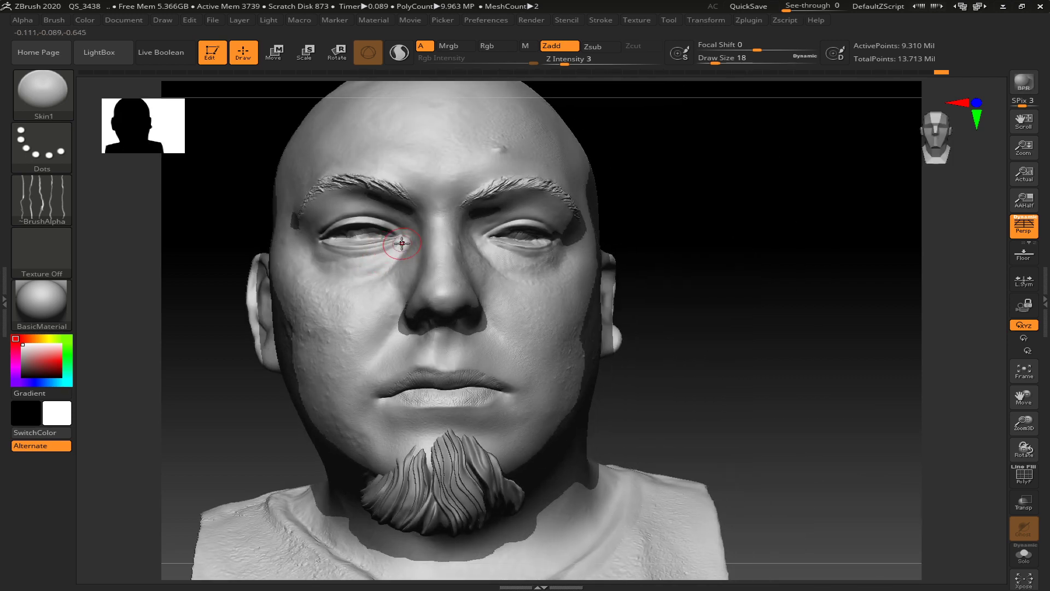
{"action": "mouse_move", "coordinate": [346, 272]}
{"action": "left_mouse_down"}
{"action": "mouse_move", "coordinate": [377, 241]}
{"action": "mouse_move", "coordinate": [360, 262]}
{"action": "mouse_move", "coordinate": [401, 247]}
{"action": "mouse_move", "coordinate": [339, 269]}
{"action": "mouse_move", "coordinate": [375, 263]}
{"action": "mouse_move", "coordinate": [386, 246]}
{"action": "mouse_move", "coordinate": [292, 239]}
{"action": "mouse_move", "coordinate": [398, 246]}
{"action": "mouse_move", "coordinate": [339, 262]}
{"action": "mouse_move", "coordinate": [399, 253]}
{"action": "mouse_move", "coordinate": [401, 242]}
{"action": "mouse_move", "coordinate": [318, 243]}
{"action": "mouse_move", "coordinate": [391, 249]}
{"action": "mouse_move", "coordinate": [334, 270]}
{"action": "left_mouse_up"}
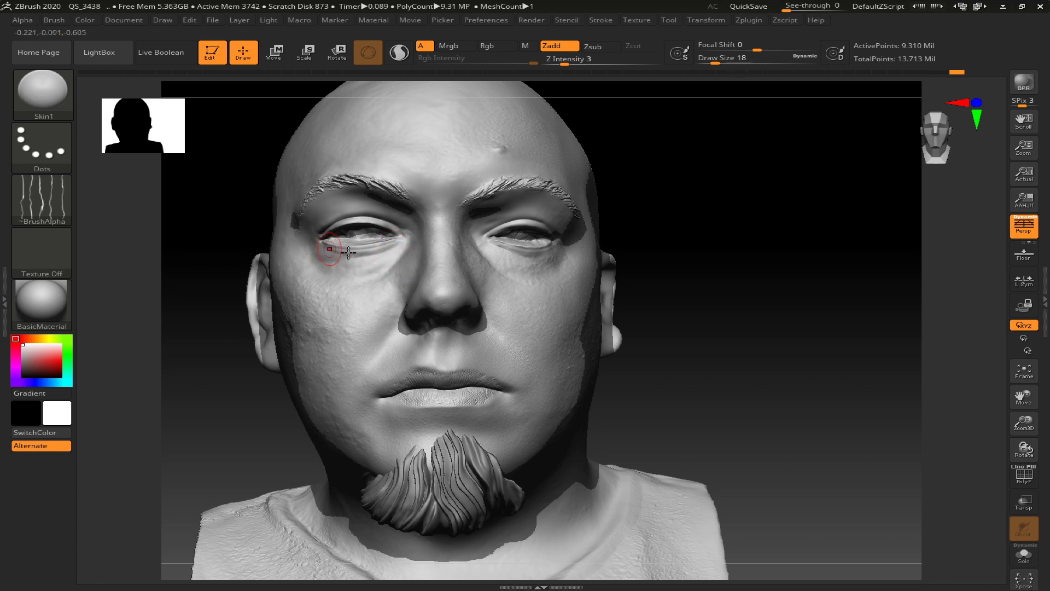
Reopen the tool tray and show the eyeball subtools ScanCleanup1 and ScanCleanup2
{"action": "double_click", "coordinate": [1042, 306]}
{"action": "scroll", "coordinate": [1018, 140], "scroll_direction": "down", "scroll_amount": 3}
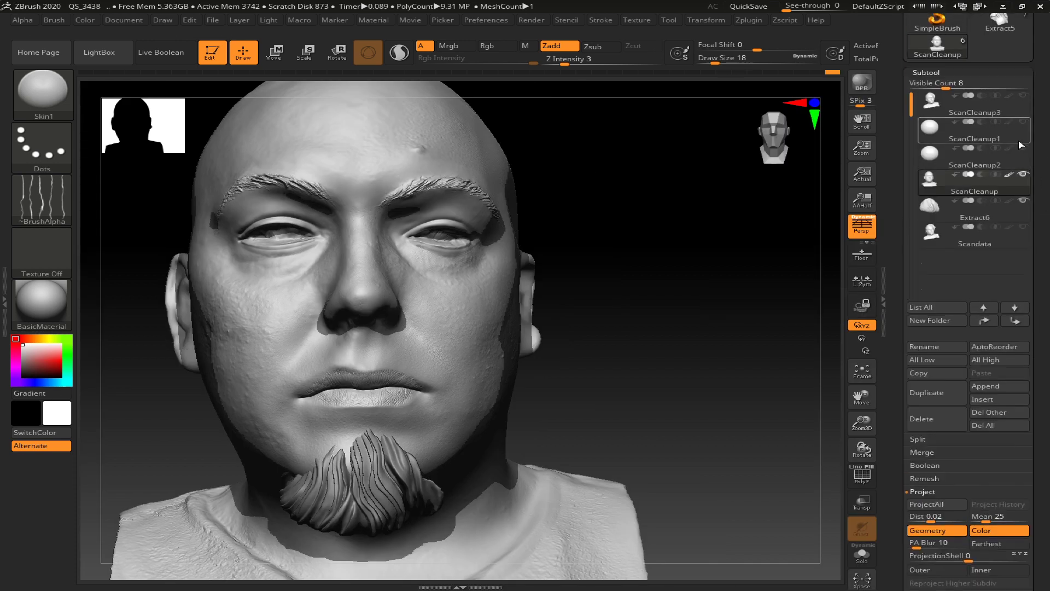
{"action": "left_click", "coordinate": [1022, 147]}
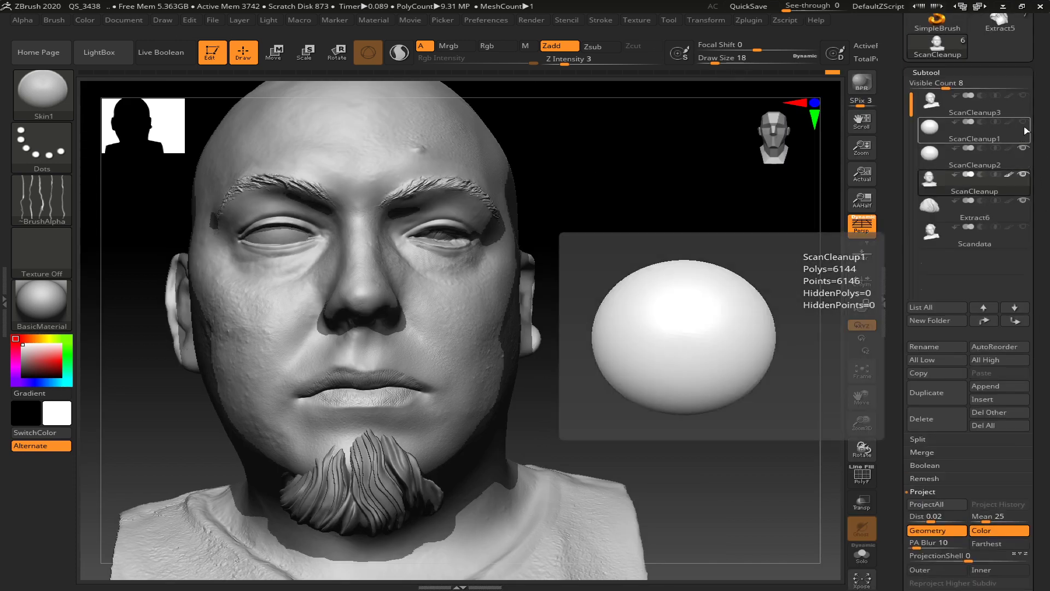
{"action": "left_click", "coordinate": [1024, 124]}
{"action": "mouse_move", "coordinate": [746, 393]}
{"action": "left_mouse_down"}
{"action": "mouse_move", "coordinate": [731, 403]}
{"action": "mouse_move", "coordinate": [768, 404]}
{"action": "left_mouse_up"}
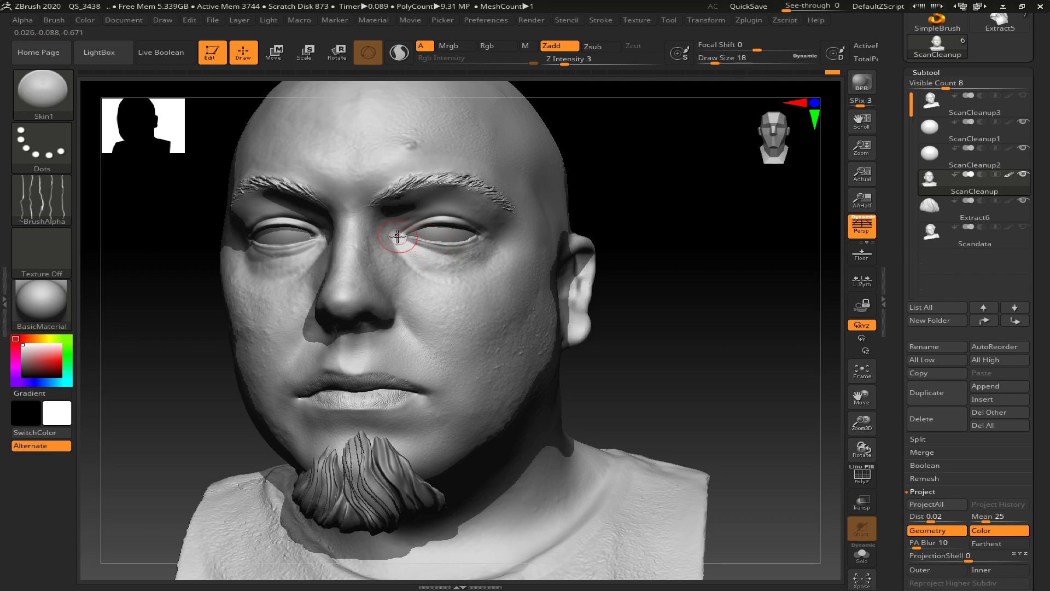
Increase the Skin1 brush to Draw Size 27 and stroke wrinkle detail beneath and beside both eyes
{"action": "key", "text": "s"}
{"action": "left_click_drag", "start_coordinate": [455, 265], "coordinate": [461, 265]}
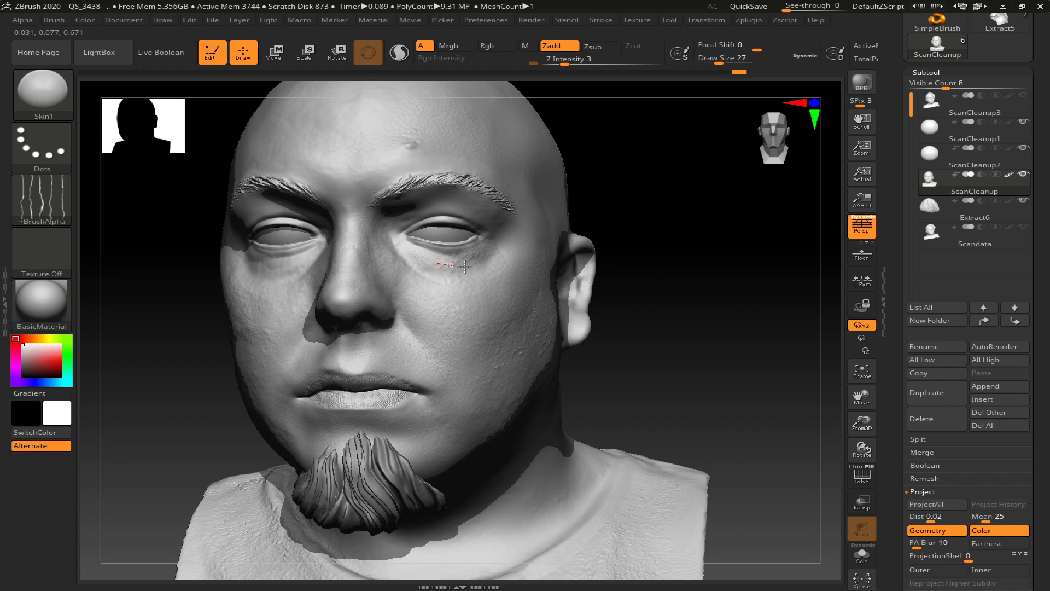
{"action": "left_click_drag", "start_coordinate": [508, 234], "coordinate": [508, 235]}
{"action": "mouse_move", "coordinate": [738, 269]}
{"action": "left_mouse_down"}
{"action": "mouse_move", "coordinate": [761, 260]}
{"action": "mouse_move", "coordinate": [532, 304]}
{"action": "left_mouse_up"}
{"action": "left_click_drag", "start_coordinate": [327, 224], "coordinate": [293, 266]}
{"action": "left_click_drag", "start_coordinate": [223, 247], "coordinate": [211, 223]}
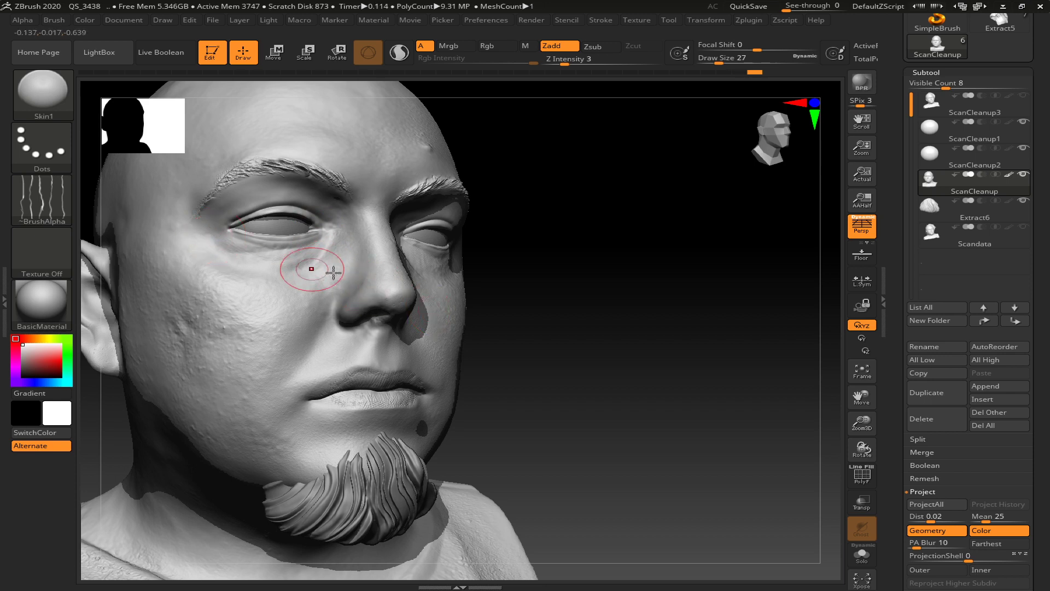
Open the Surface settings for the ScanCleanup head
{"action": "left_click_drag", "start_coordinate": [636, 294], "coordinate": [783, 379]}
{"action": "left_click_drag", "start_coordinate": [1039, 411], "coordinate": [1036, 289]}
{"action": "left_click", "coordinate": [940, 278]}
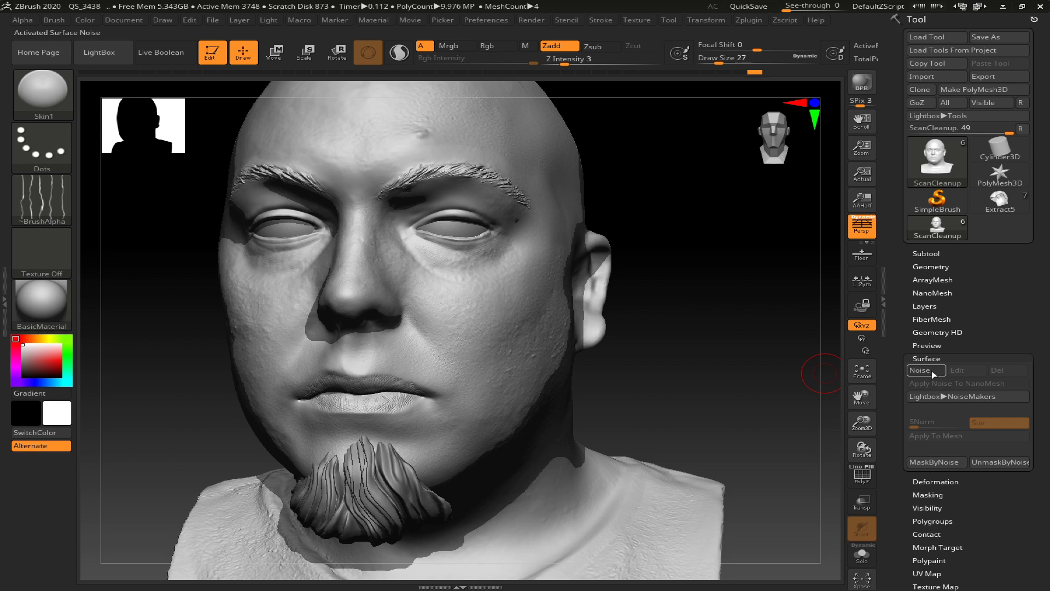
{"action": "left_click", "coordinate": [930, 370]}
{"action": "mouse_move", "coordinate": [782, 340]}
{"action": "left_mouse_down"}
{"action": "mouse_move", "coordinate": [786, 295]}
{"action": "mouse_move", "coordinate": [801, 374]}
{"action": "mouse_move", "coordinate": [757, 307]}
{"action": "mouse_move", "coordinate": [784, 340]}
{"action": "mouse_move", "coordinate": [779, 319]}
{"action": "left_mouse_up"}
{"action": "left_click", "coordinate": [914, 241]}
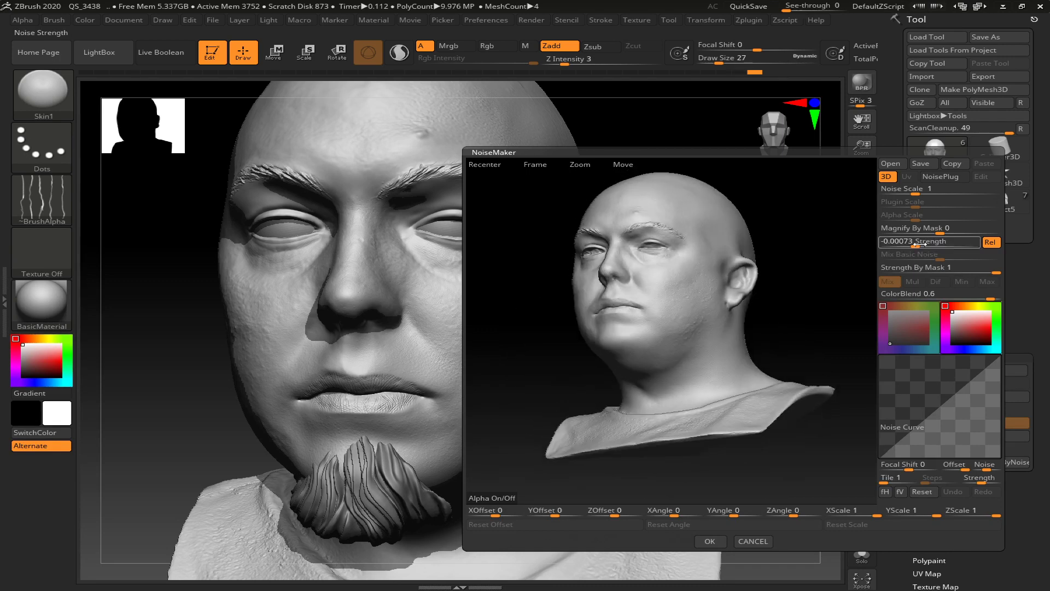
{"action": "left_click_drag", "start_coordinate": [906, 246], "coordinate": [899, 246]}
{"action": "left_click", "coordinate": [752, 541]}
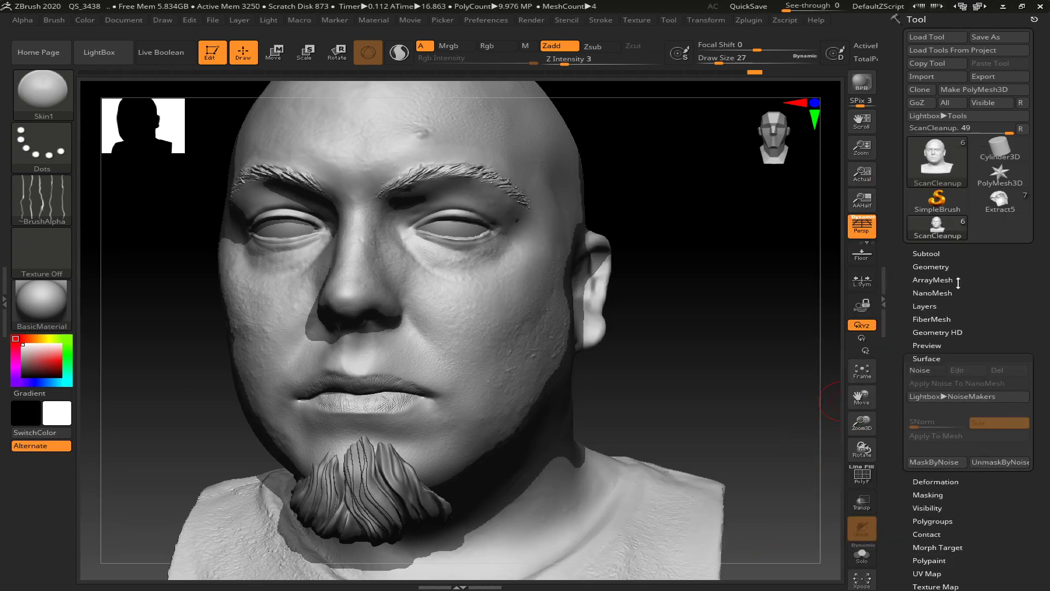
Activate surface noise on the ScanCleanup head and accept the NoiseMaker settings
{"action": "left_click", "coordinate": [921, 371]}
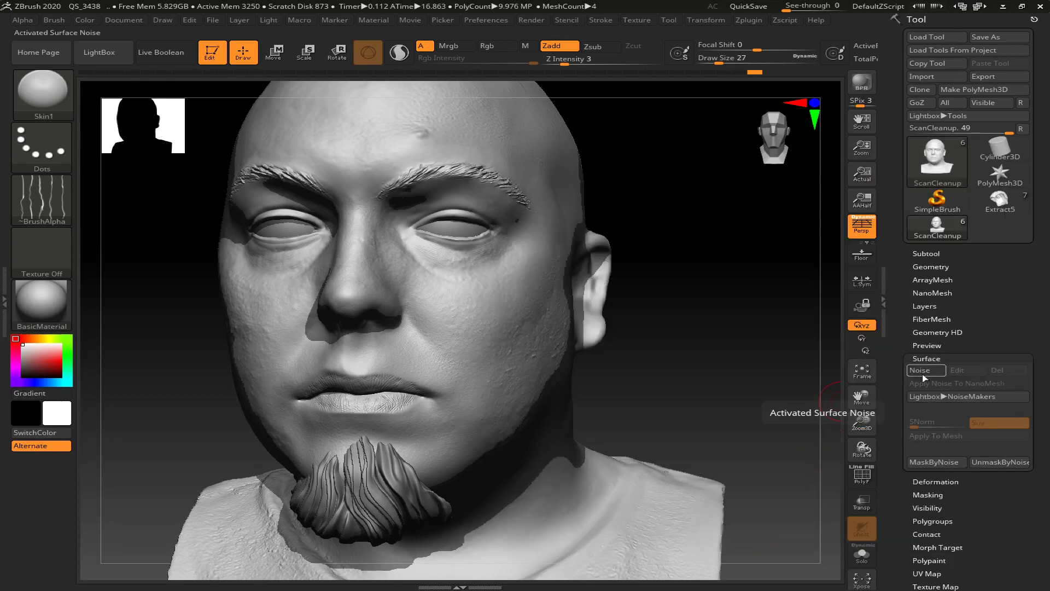
{"action": "left_click", "coordinate": [957, 369]}
{"action": "left_click", "coordinate": [944, 242]}
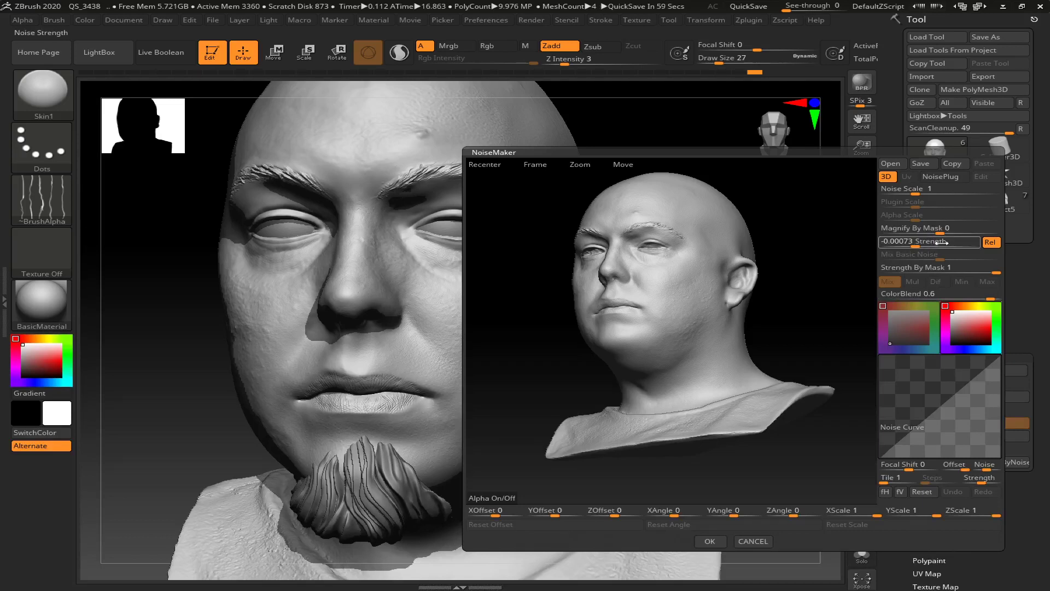
{"action": "left_click", "coordinate": [703, 543]}
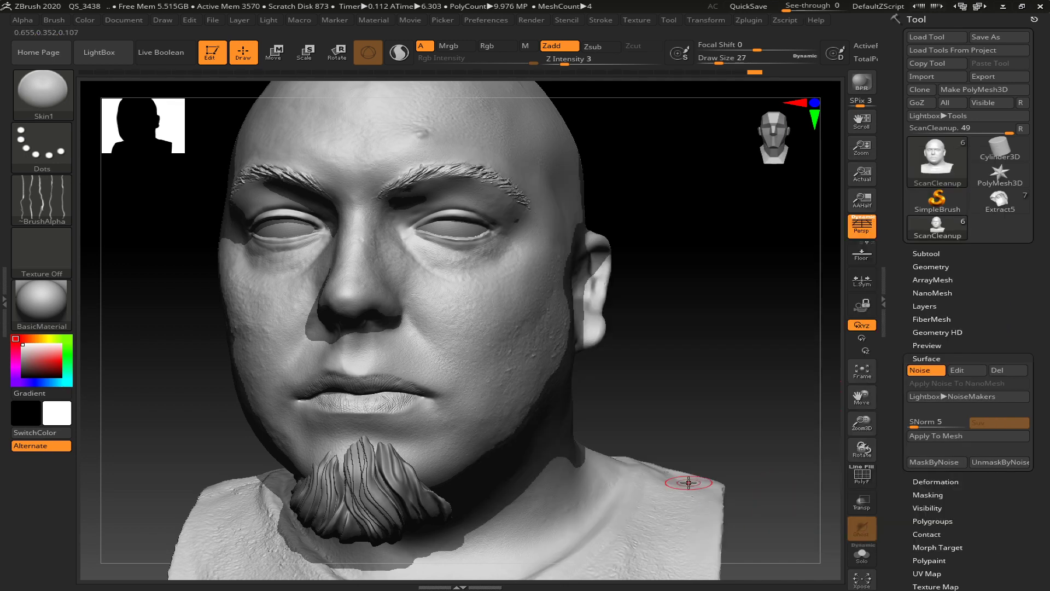
Switch off the surface noise on the ScanCleanup head
{"action": "left_click_drag", "start_coordinate": [724, 381], "coordinate": [726, 409], "text": "alt"}
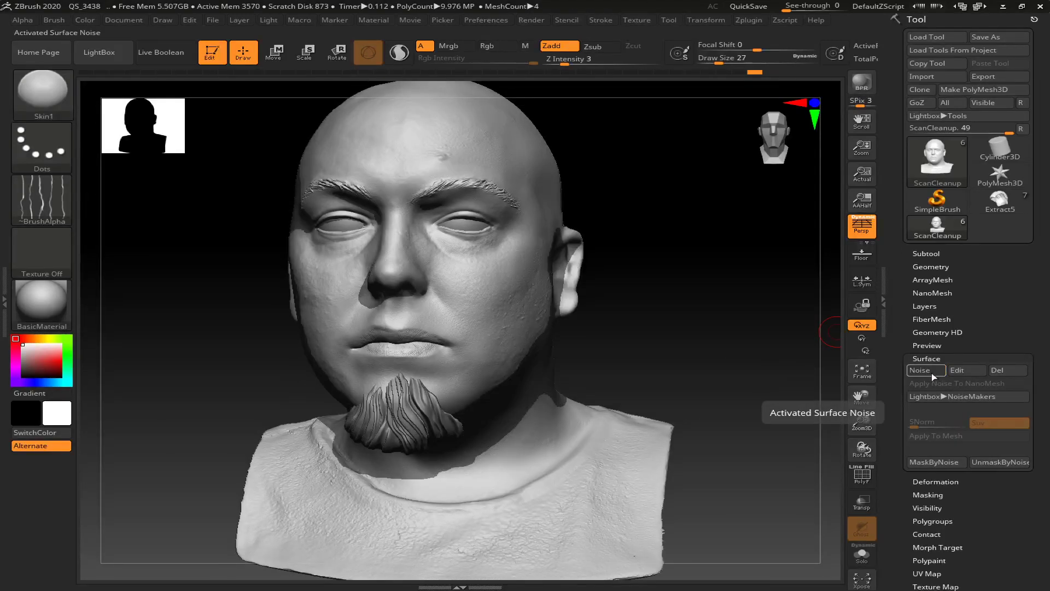
{"action": "left_click", "coordinate": [931, 372]}
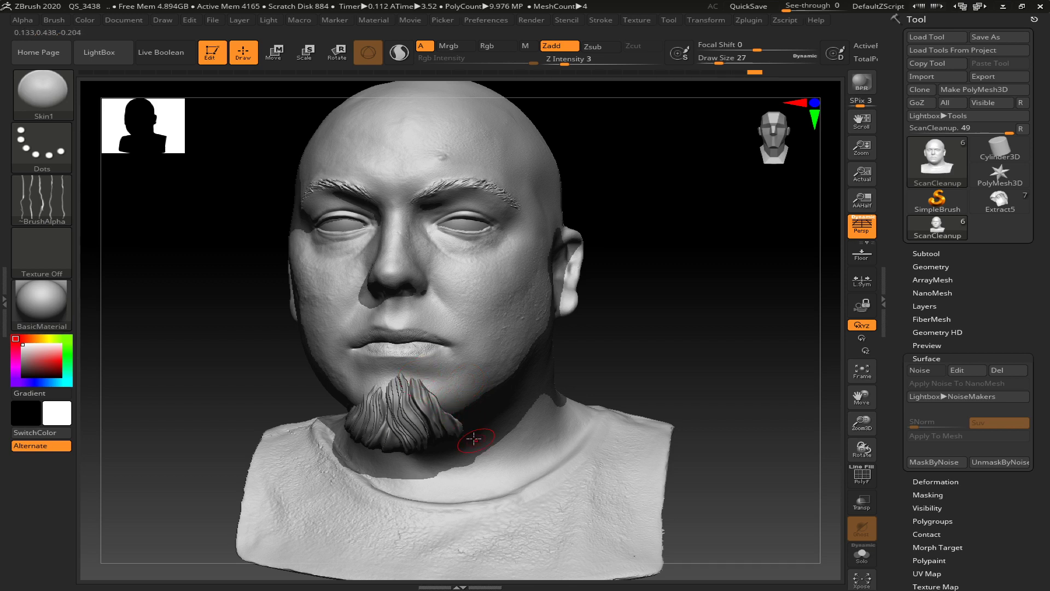
Make the goatee the active subtool and delete its lower subdivision levels in the Geometry settings
{"action": "left_click", "coordinate": [421, 413], "text": "alt"}
{"action": "left_click", "coordinate": [931, 267]}
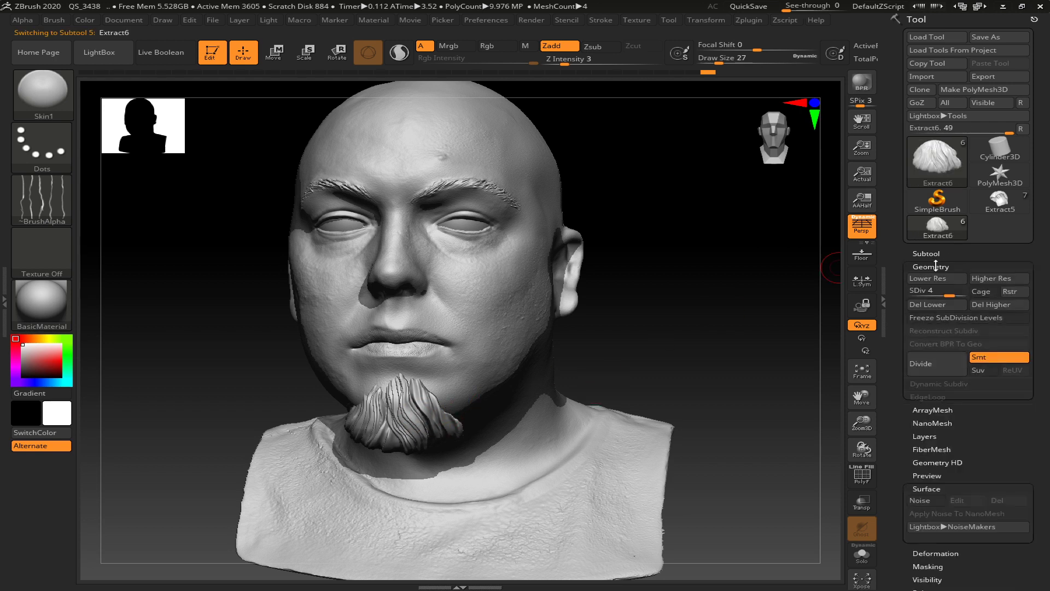
{"action": "key", "text": "d"}
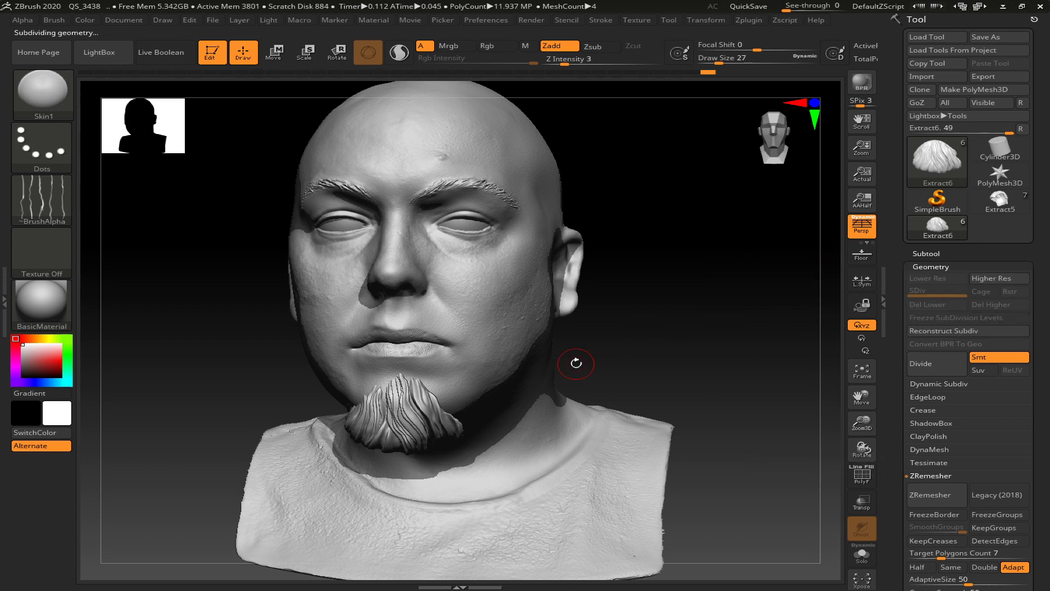
Choose the CurveTube brush for the goatee and set its Draw Size to 3
{"action": "key", "text": "b"}
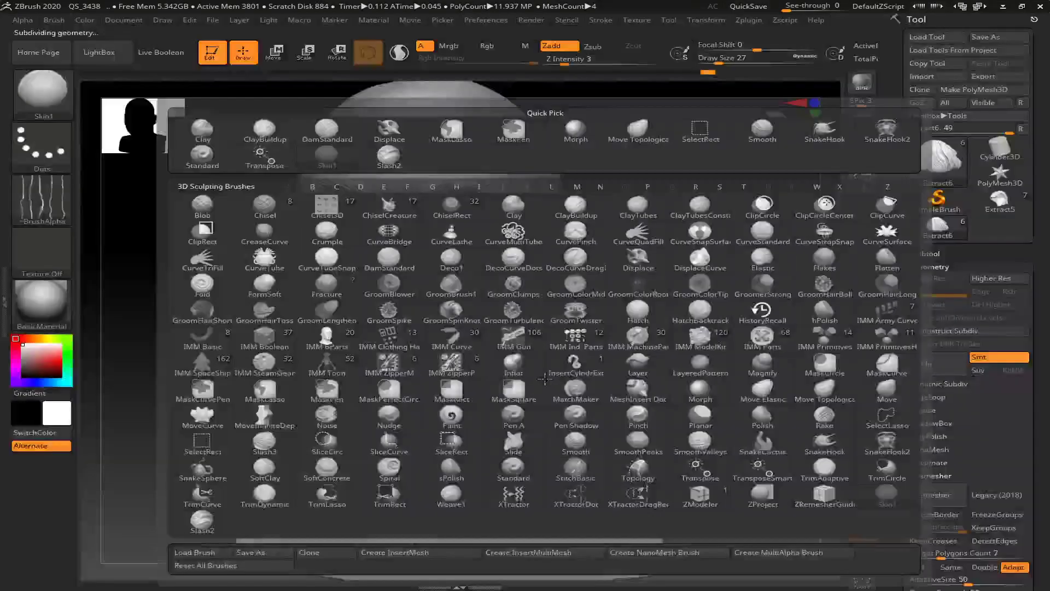
{"action": "key", "text": "c"}
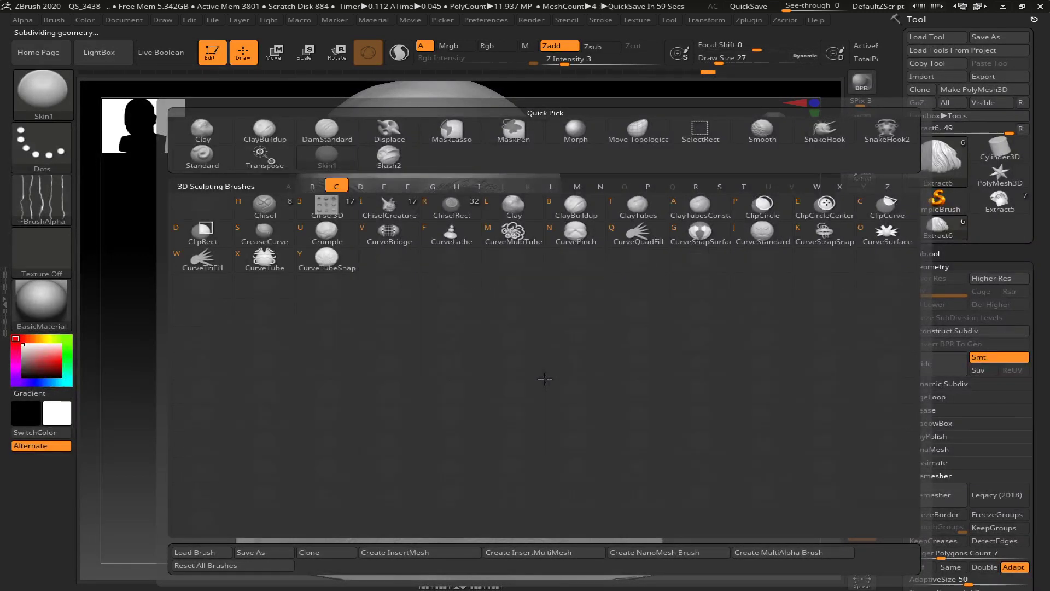
{"action": "key", "text": "t"}
{"action": "mouse_move", "coordinate": [598, 348]}
{"action": "left_mouse_down"}
{"action": "mouse_move", "coordinate": [586, 375]}
{"action": "mouse_move", "coordinate": [591, 346]}
{"action": "mouse_move", "coordinate": [700, 276]}
{"action": "mouse_move", "coordinate": [711, 286]}
{"action": "left_mouse_up"}
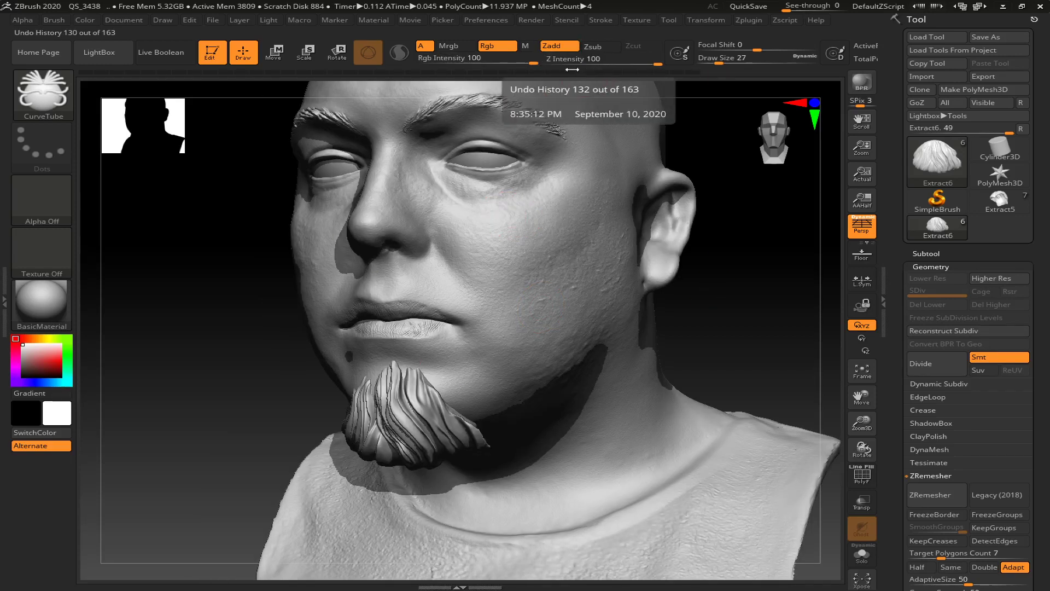
{"action": "left_click", "coordinate": [708, 72]}
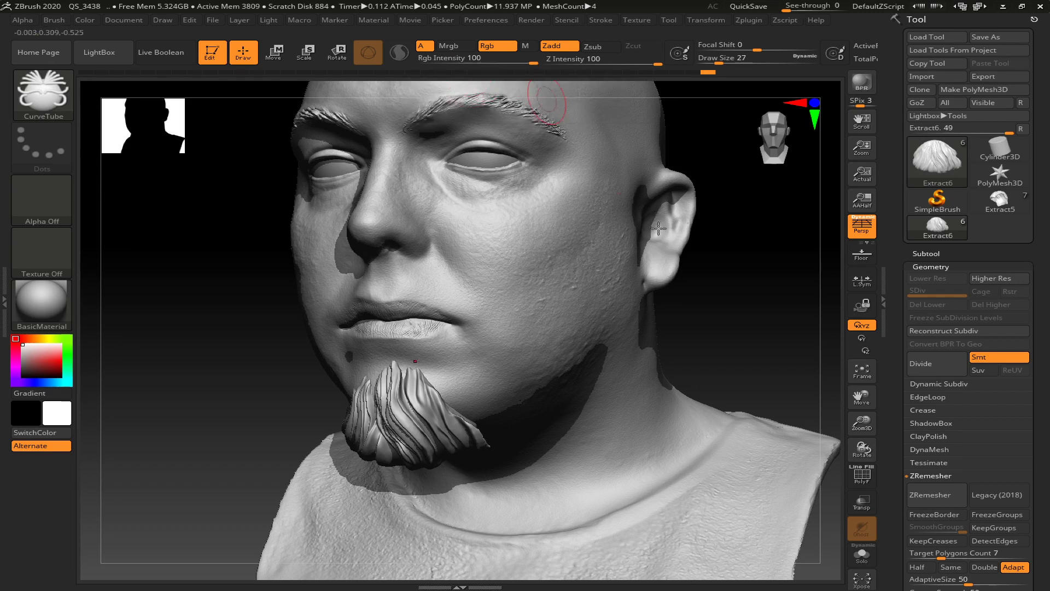
{"action": "key", "text": "s"}
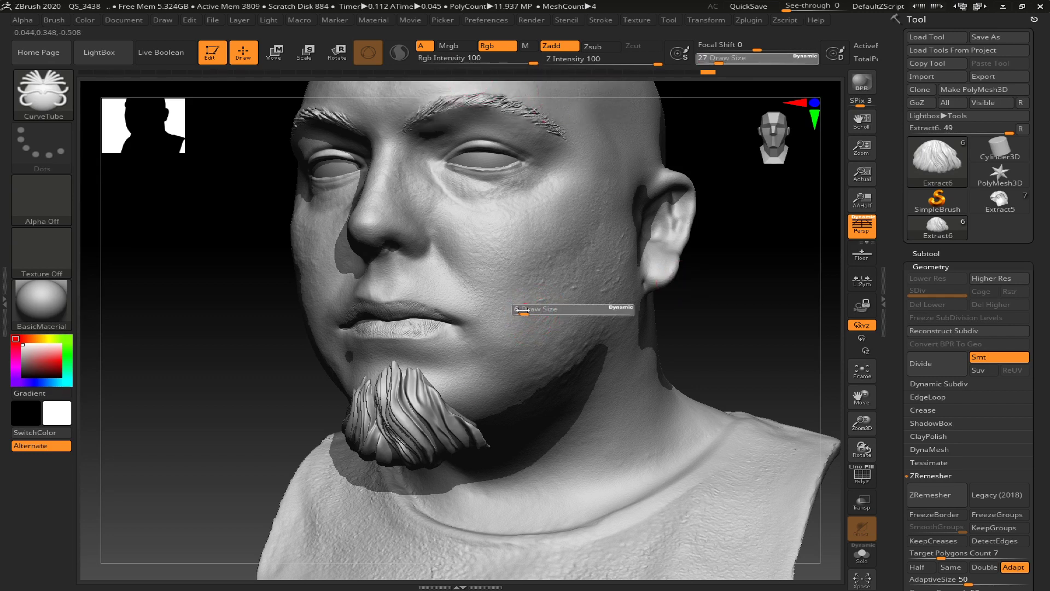
{"action": "type", "text": "3"}
{"action": "key", "text": "Return"}
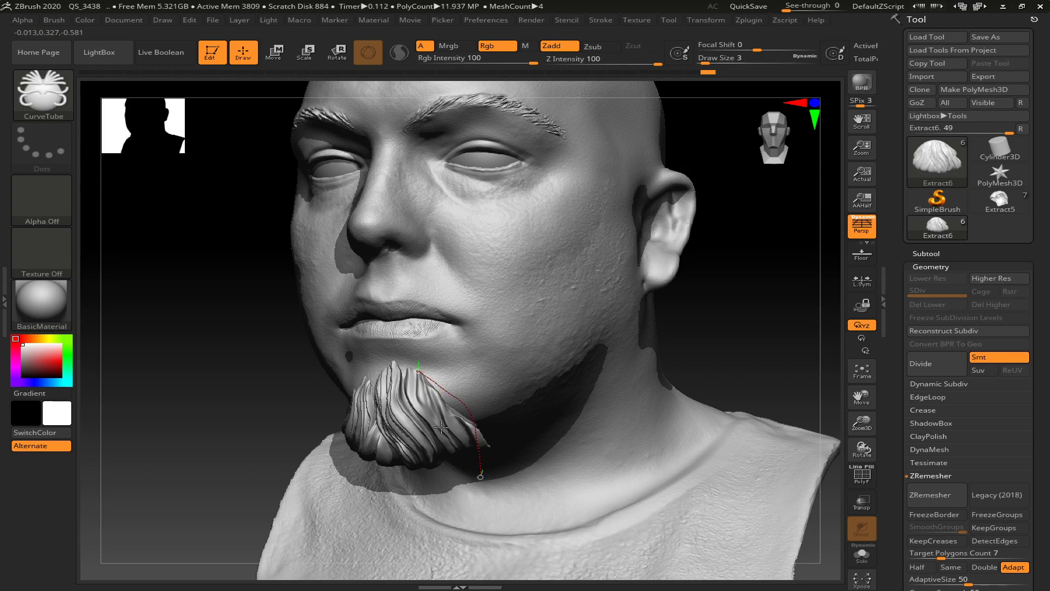
Try a CurveTube strand down the side of the goatee and undo it
{"action": "left_click_drag", "start_coordinate": [205, 440], "coordinate": [331, 467]}
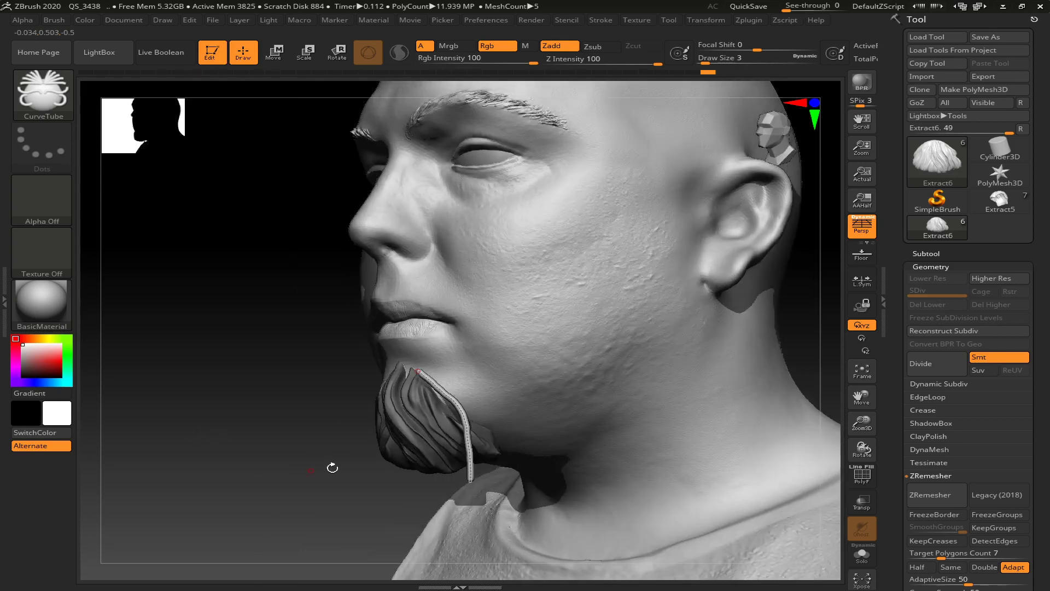
{"action": "key", "text": "ctrl+z"}
{"action": "key", "text": "ctrl+z"}
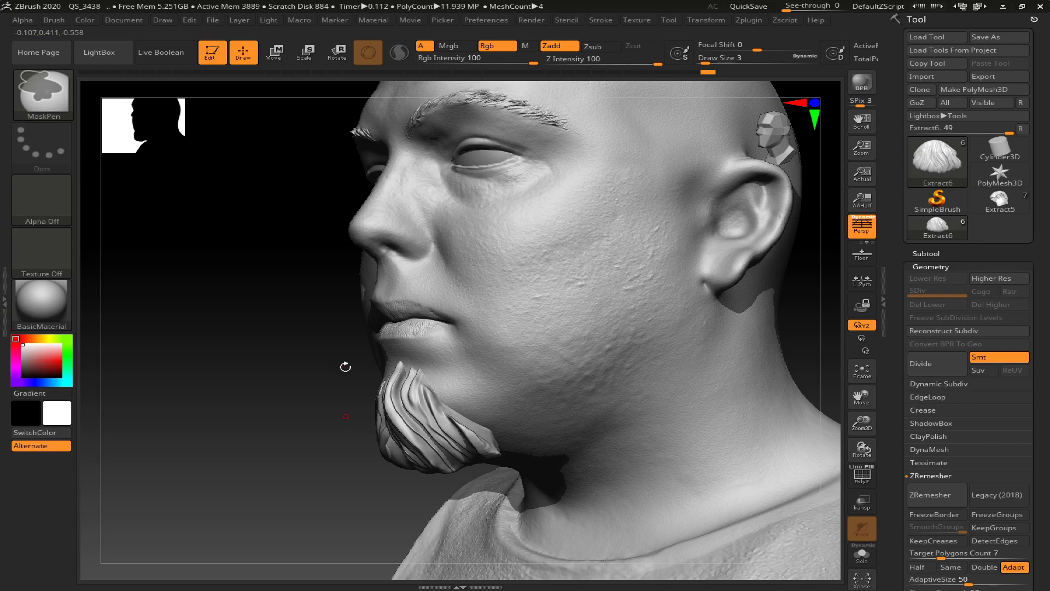
Enable Size in the stroke's Curve Modifiers and flip the Curve Falloff graph horizontally
{"action": "left_click", "coordinate": [601, 20]}
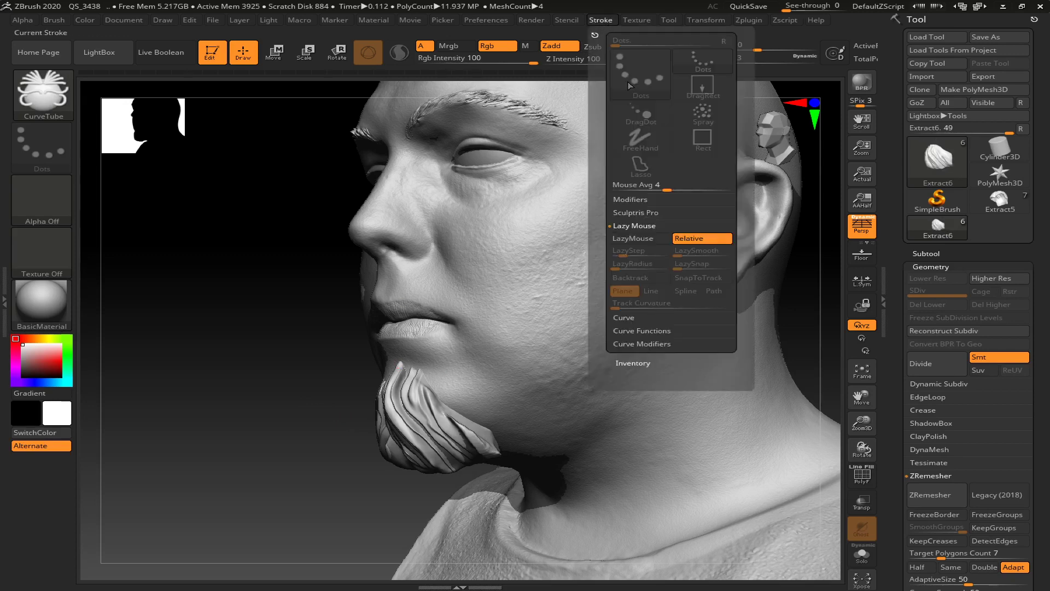
{"action": "left_click", "coordinate": [641, 344]}
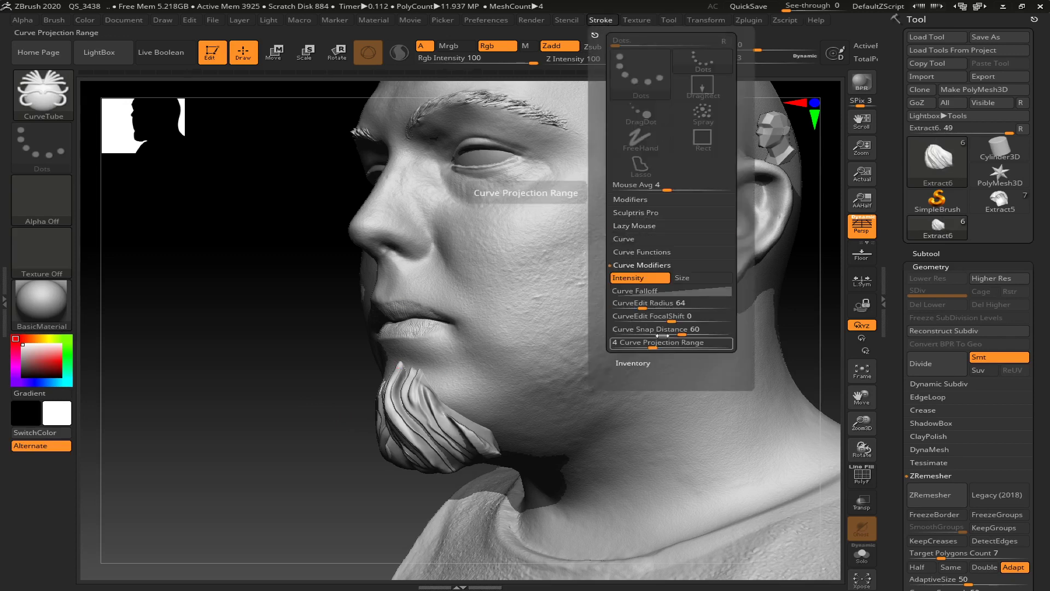
{"action": "left_click", "coordinate": [665, 291]}
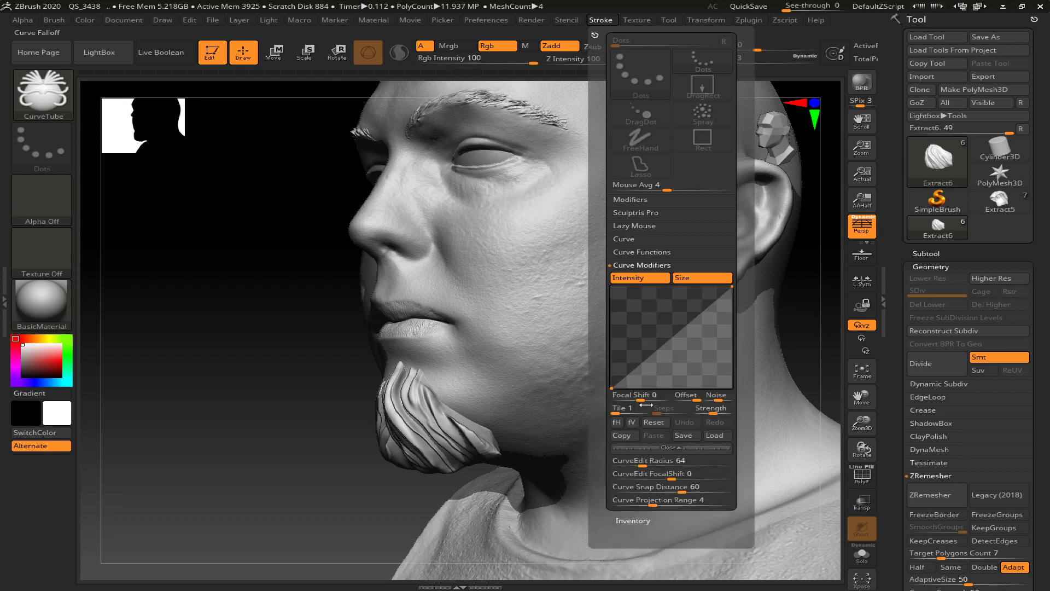
{"action": "left_click", "coordinate": [616, 422]}
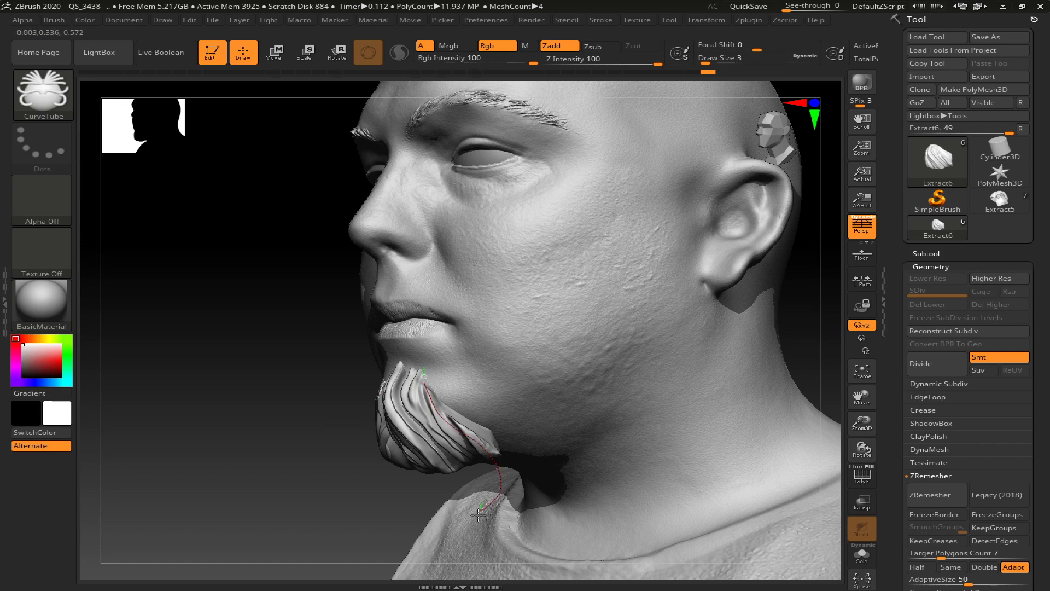
Try tapered CurveTube strands along the side edge of the goatee and undo them
{"action": "left_click", "coordinate": [336, 517]}
{"action": "left_click_drag", "start_coordinate": [336, 480], "coordinate": [352, 465]}
{"action": "key", "text": "ctrl"}
{"action": "left_click", "coordinate": [351, 464], "text": "ctrl"}
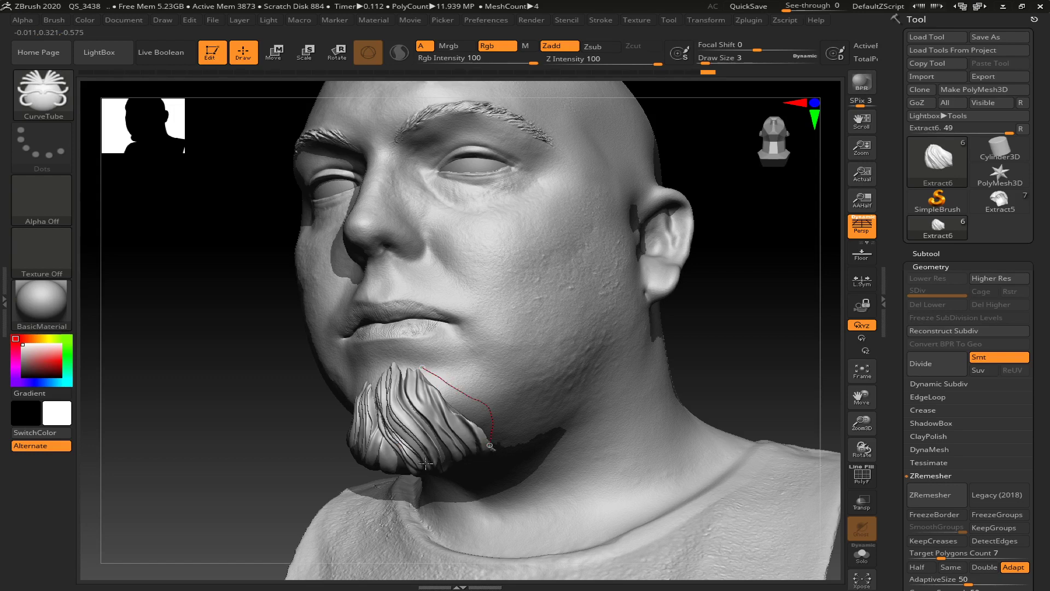
{"action": "left_click_drag", "start_coordinate": [424, 463], "coordinate": [441, 448]}
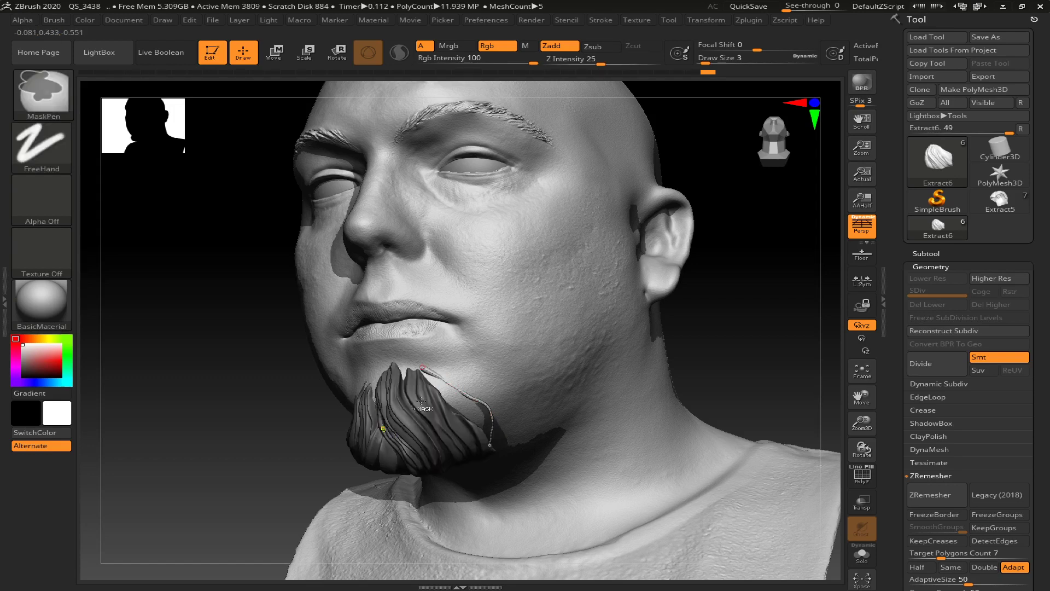
{"action": "key", "text": "ctrl+z"}
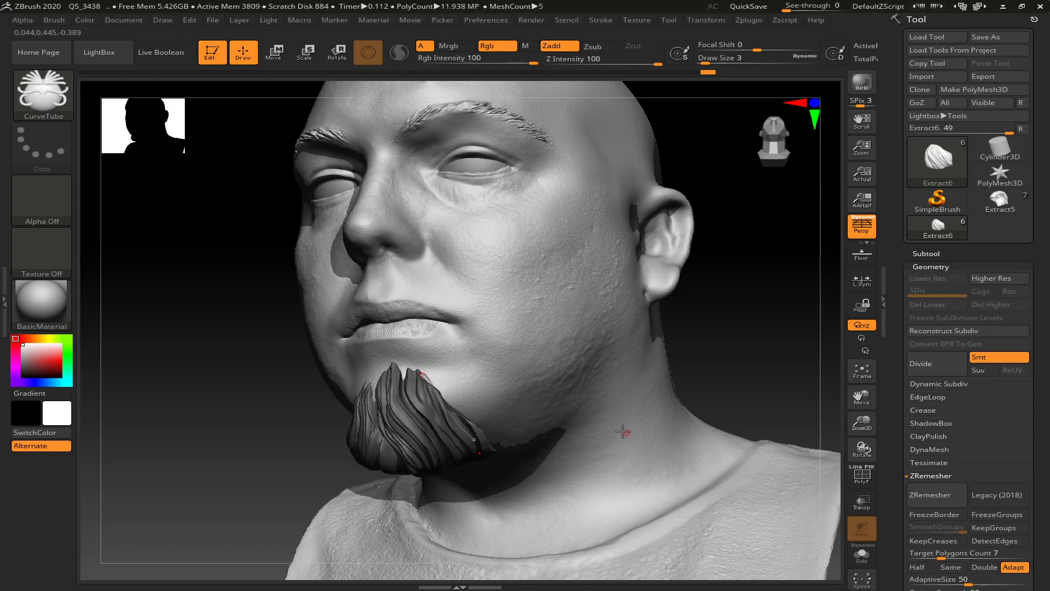
Clear the mask and draw a tapered CurveTube strand down the front of the goatee from a profile view
{"action": "left_click", "coordinate": [733, 346], "text": "ctrl"}
{"action": "left_click_drag", "start_coordinate": [734, 345], "coordinate": [465, 361]}
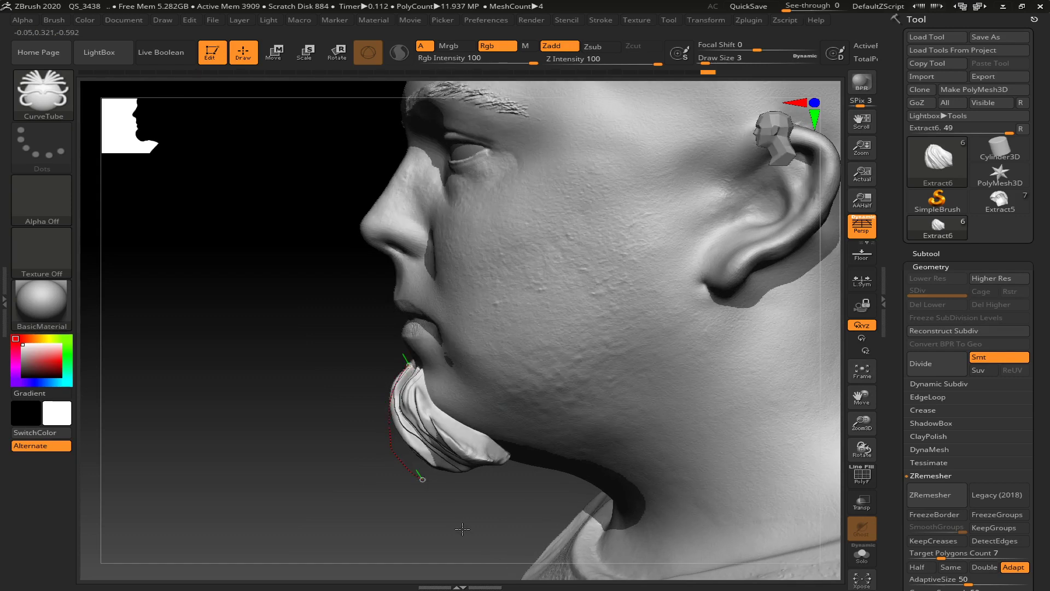
{"action": "left_click", "coordinate": [381, 505]}
{"action": "key", "text": "ctrl+z"}
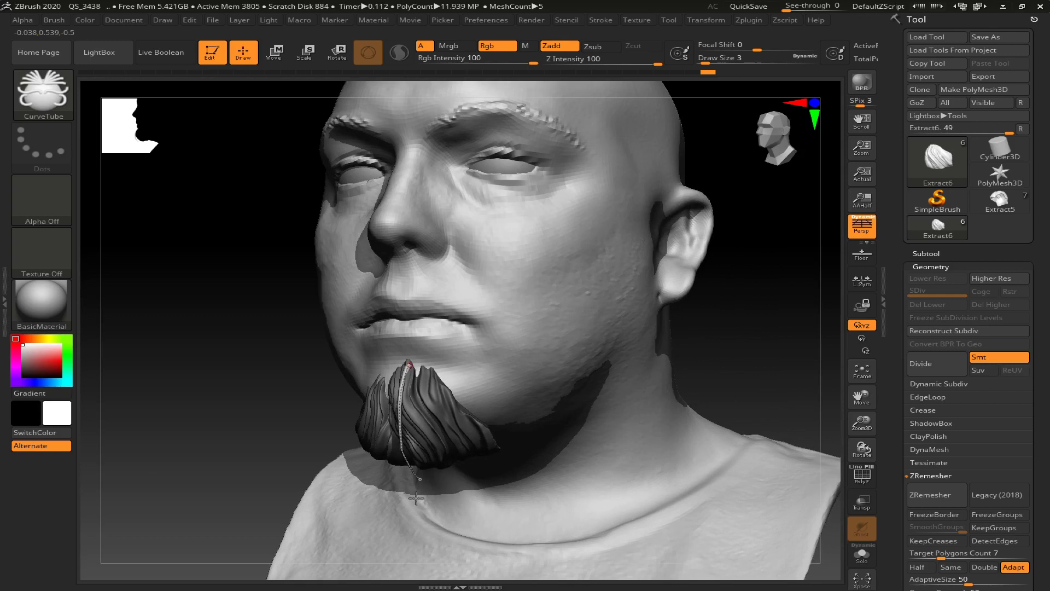
Split the new strand off the goatee into its own subtool and make that strand subtool active
{"action": "left_click", "coordinate": [925, 253]}
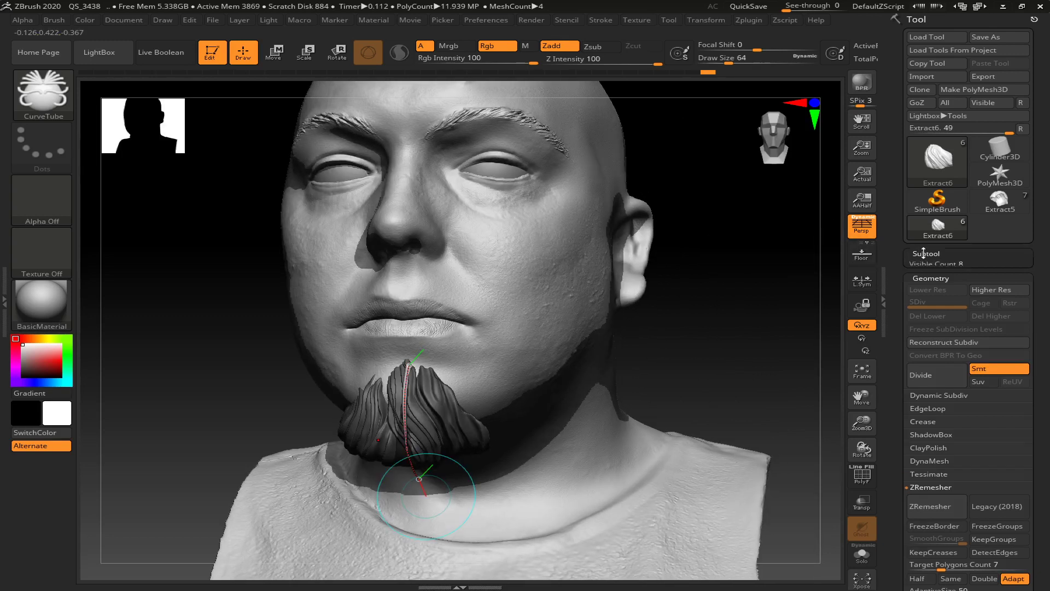
{"action": "left_click_drag", "start_coordinate": [1048, 506], "coordinate": [1022, 381]}
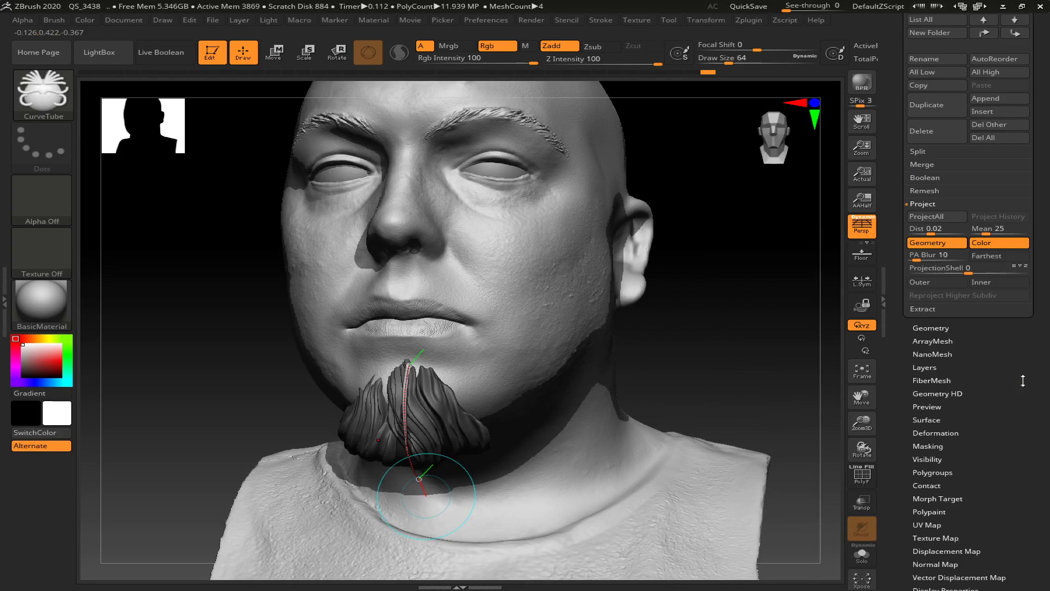
{"action": "left_click", "coordinate": [918, 151]}
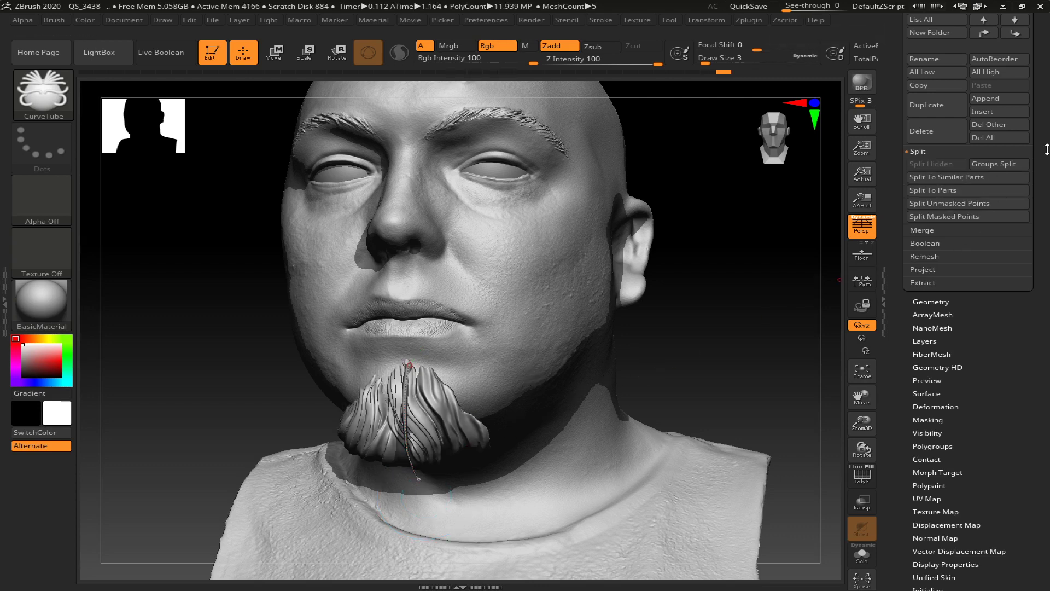
{"action": "scroll", "coordinate": [914, 208], "scroll_direction": "up", "scroll_amount": 5}
{"action": "left_click", "coordinate": [930, 205]}
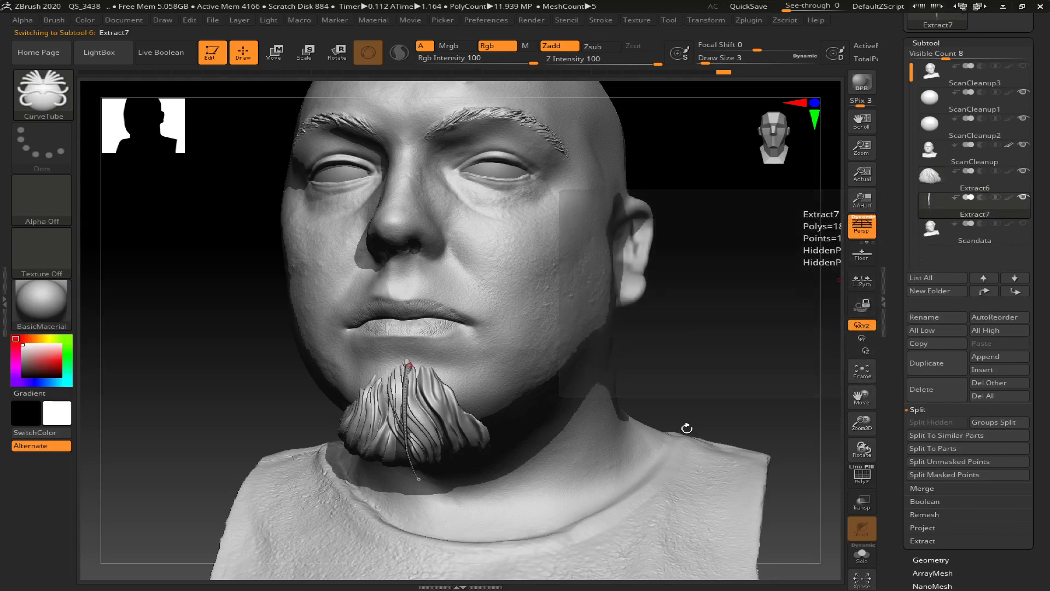
Duplicate the strand with the Move gizmo and place the copy beside the original on the goatee
{"action": "key", "text": "w"}
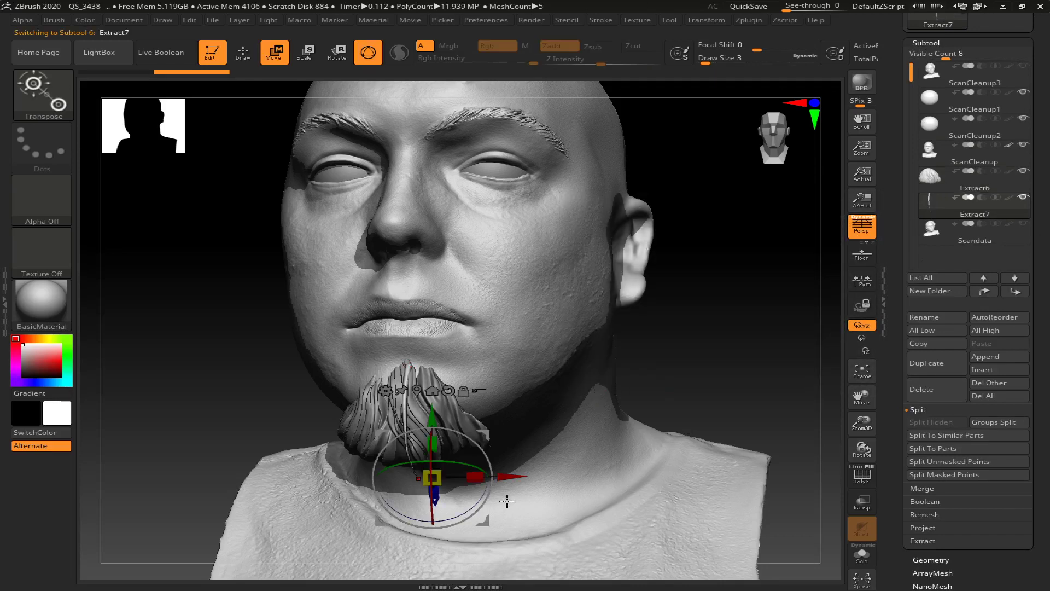
{"action": "mouse_move", "coordinate": [488, 520]}
{"action": "left_mouse_down"}
{"action": "mouse_move", "coordinate": [477, 521]}
{"action": "mouse_move", "coordinate": [490, 518]}
{"action": "left_mouse_up"}
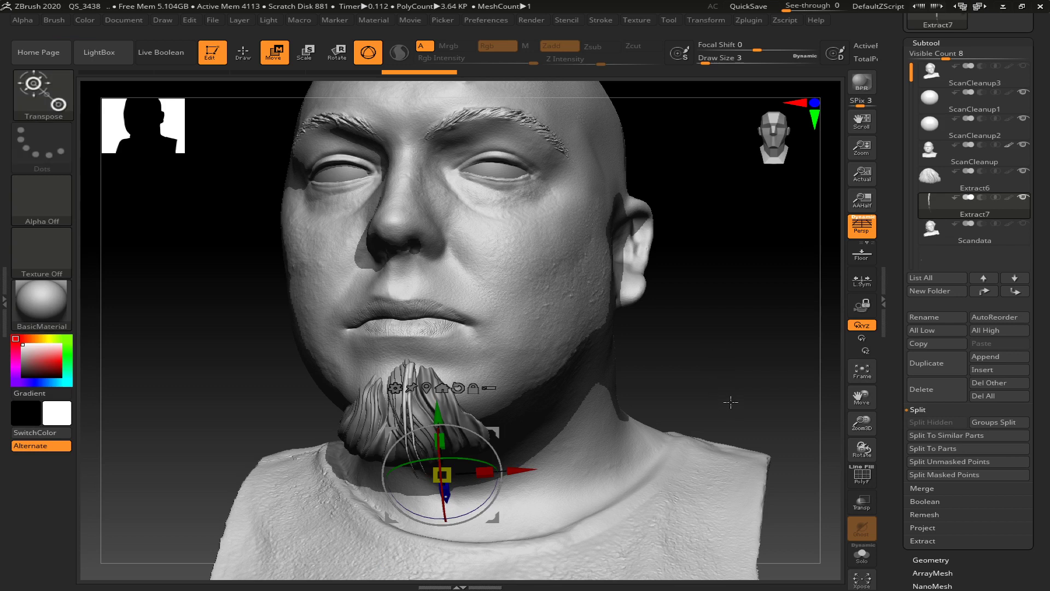
{"action": "key", "text": "q"}
Bend the loose goatee strands with the Move Topological brush at Draw Size 41
{"action": "left_click_drag", "start_coordinate": [706, 350], "coordinate": [639, 369]}
{"action": "key", "text": "b"}
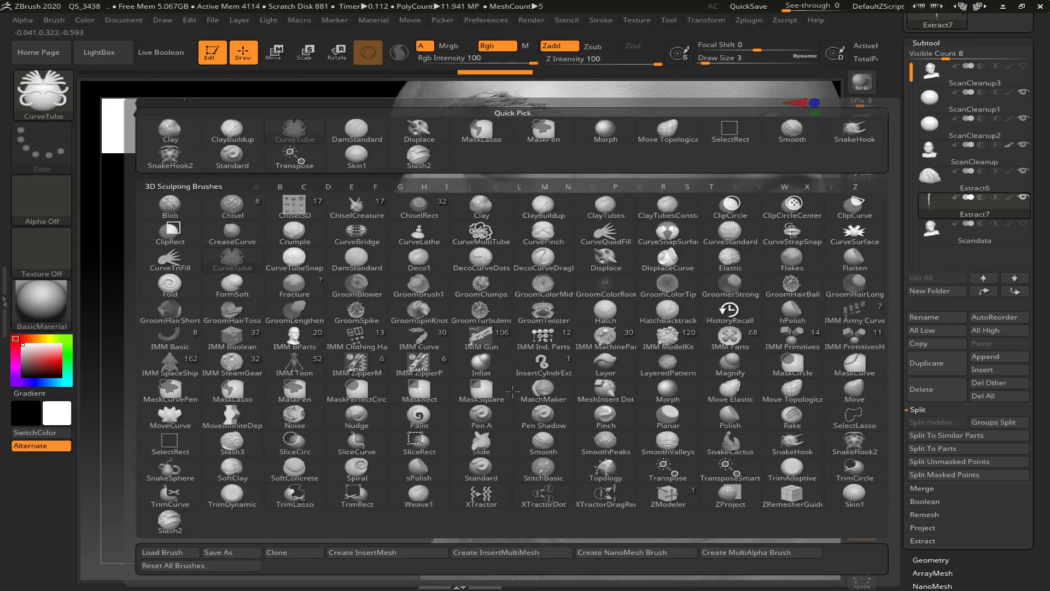
{"action": "key", "text": "m"}
{"action": "key", "text": "t"}
{"action": "left_click_drag", "start_coordinate": [256, 395], "coordinate": [271, 399], "text": "shift"}
{"action": "key", "text": "s"}
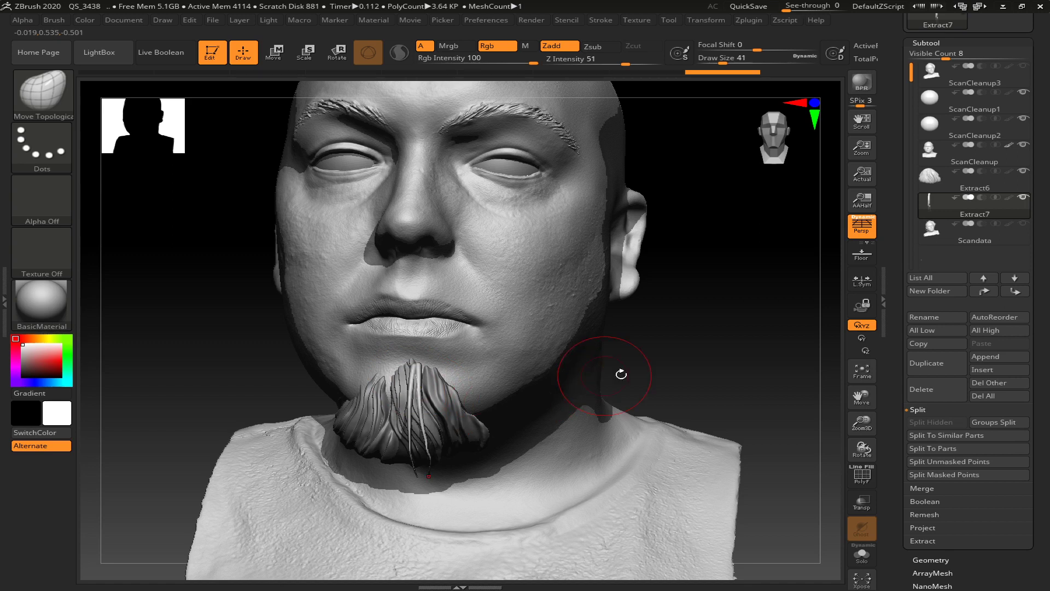
Make the ScanCleanup head active, frame the bust in three-quarter view and render it with BPR
{"action": "key", "text": "f"}
{"action": "left_click_drag", "start_coordinate": [678, 307], "coordinate": [729, 279]}
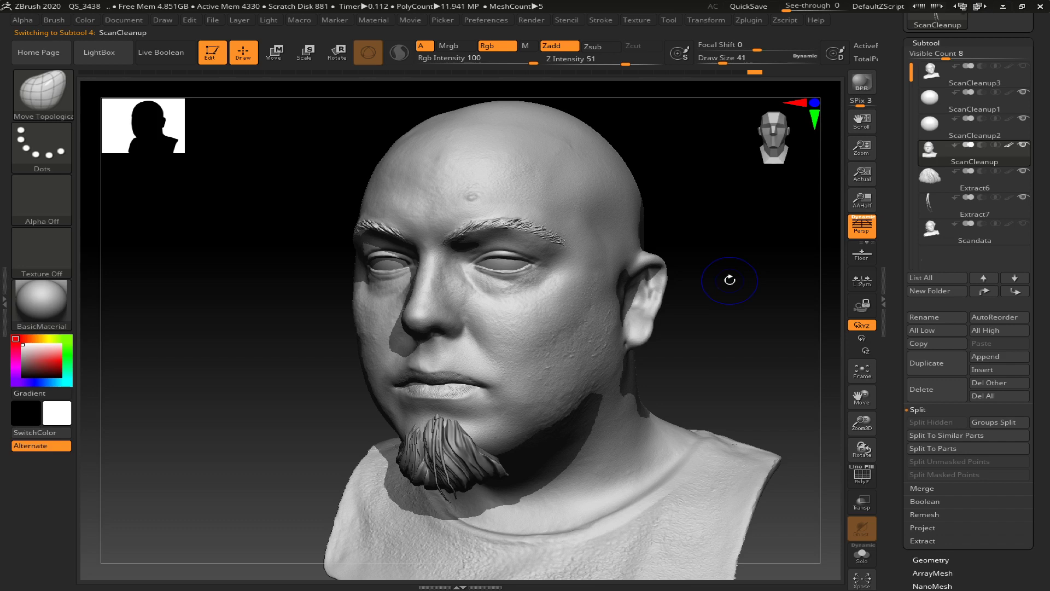
{"action": "key", "text": "shift"}
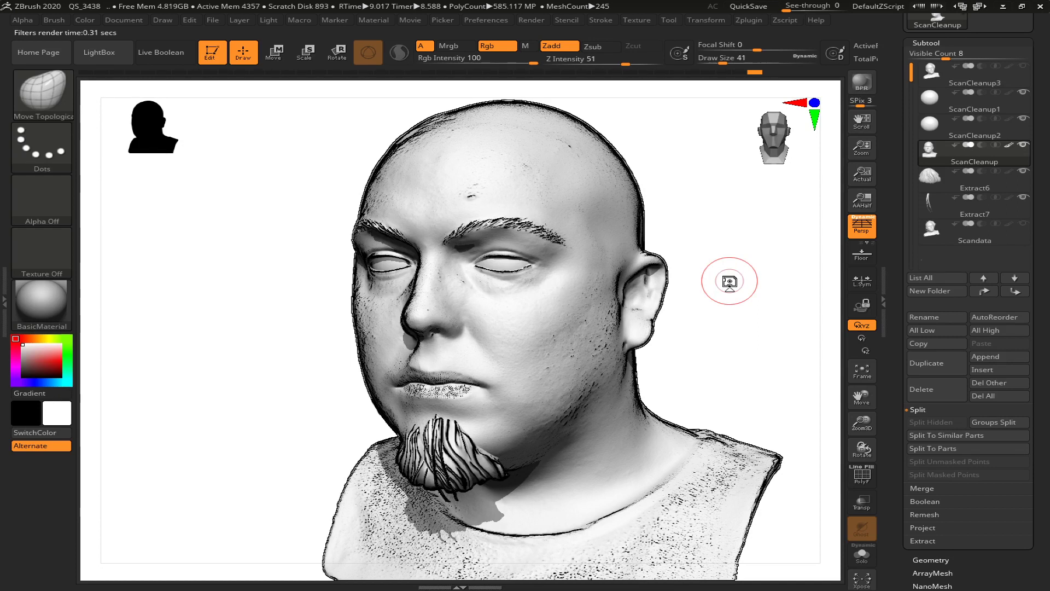
{"action": "key", "text": "alt+Tab"}
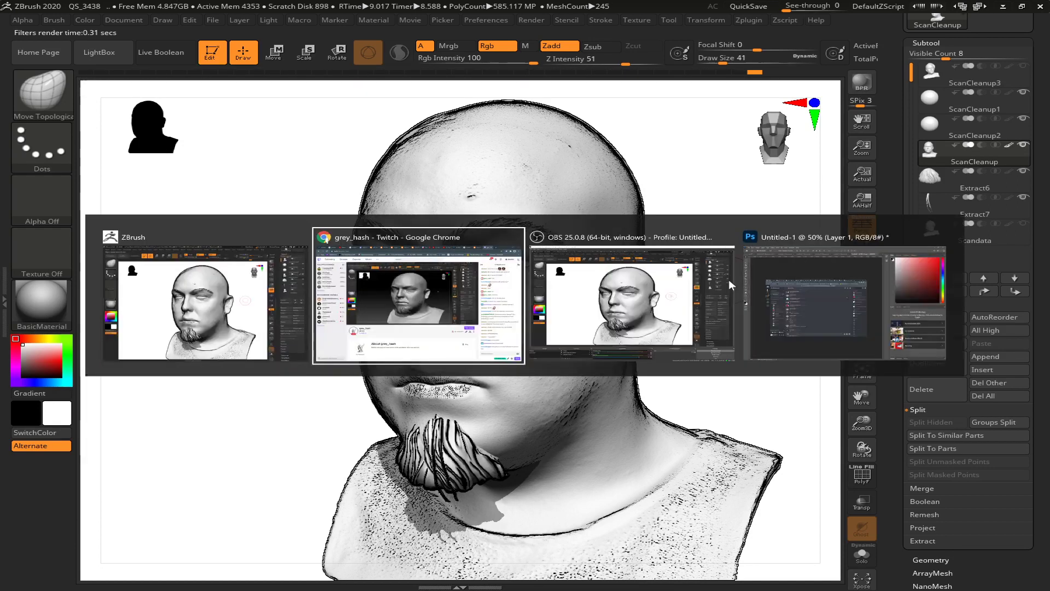
{"action": "key", "text": "alt+Tab"}
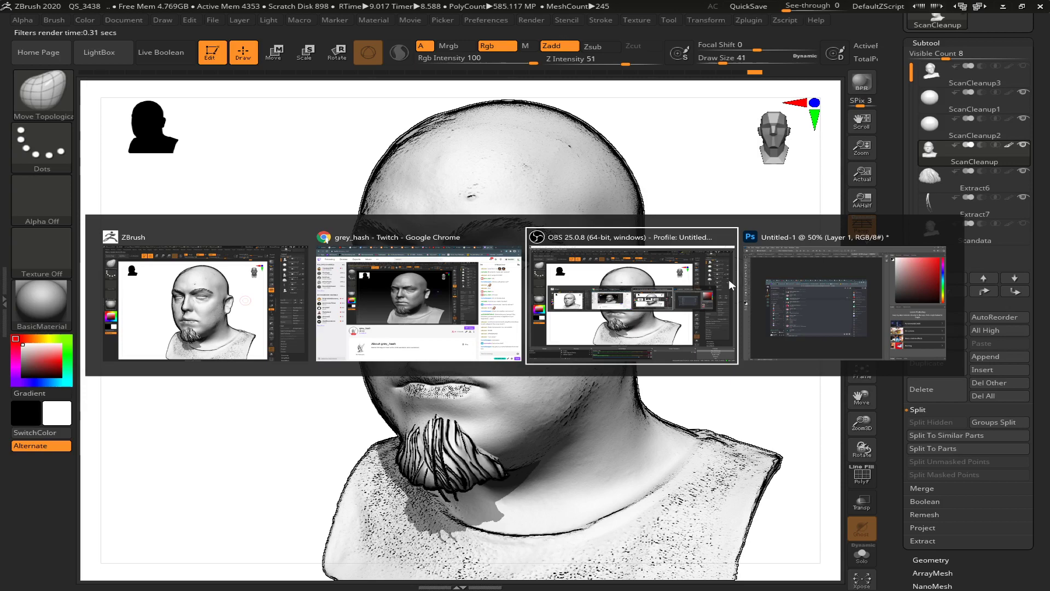